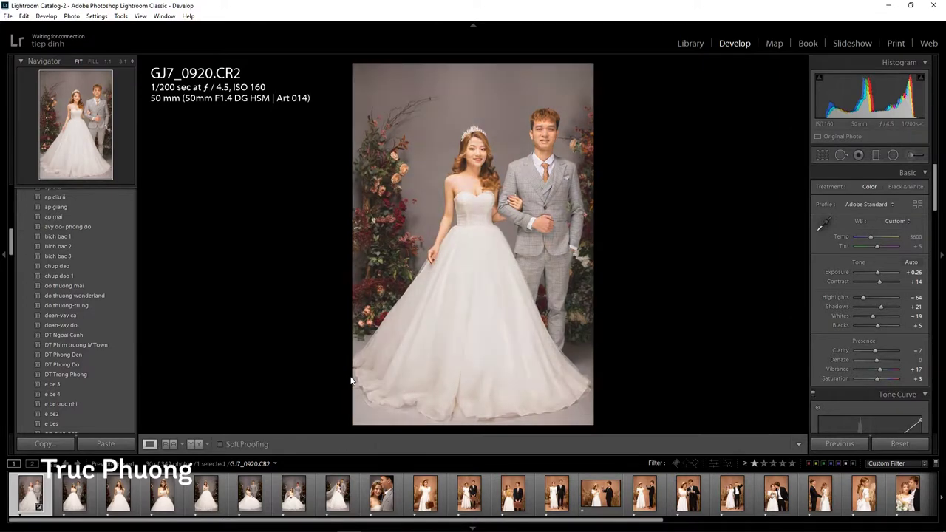
Compare before/after, lower Whites to -24 and sync settings across the first ten photos.
key(backslash)
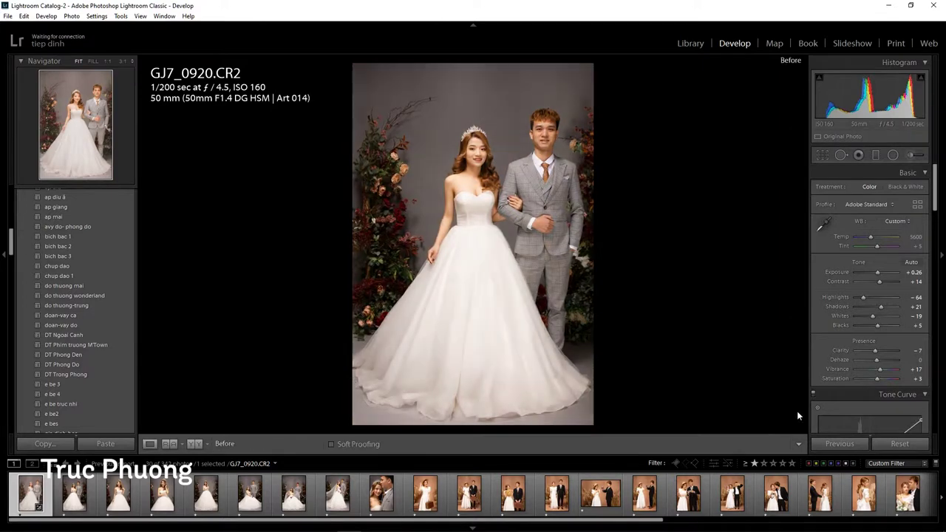
click(897, 394)
key(backslash)
key(backslash)
key(backslash)
key(backslash)
key(backslash)
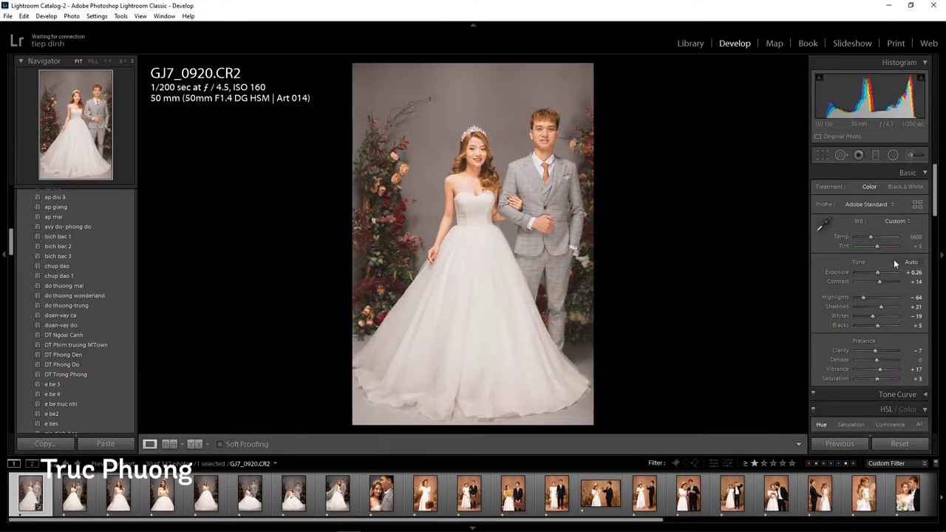
drag(873, 316, 871, 316)
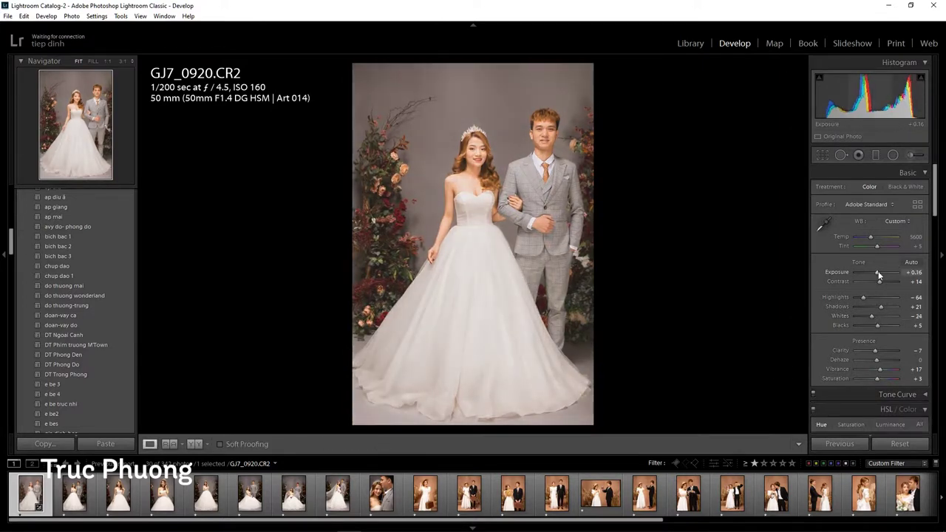
shift+click(425, 493)
key(ctrl+shift+v)
Lower GJ7_0964's Exposure to +0.06, then advance to GJ7_0979.
click(73, 494)
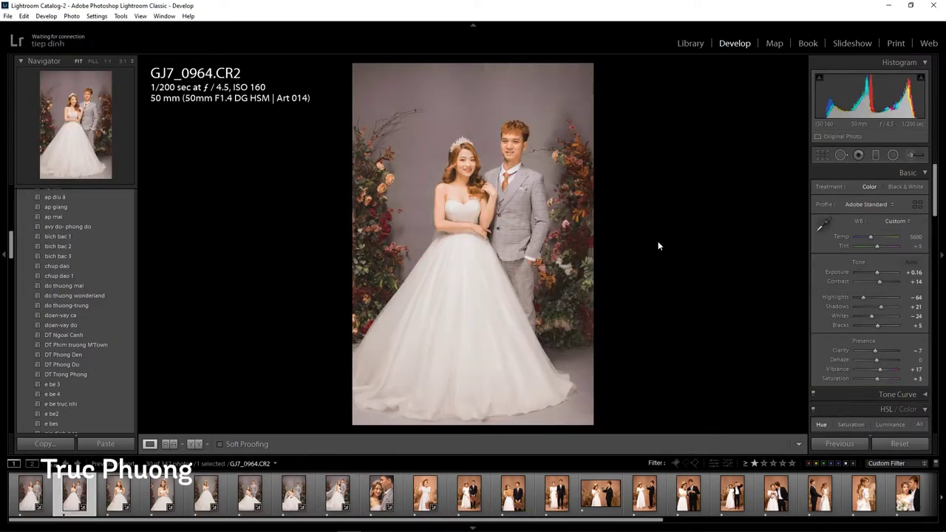
drag(879, 273, 878, 275)
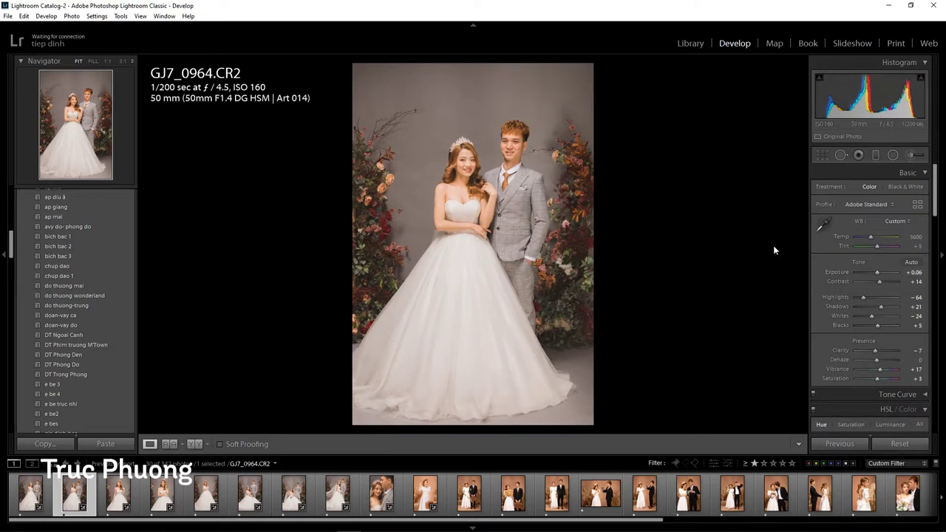
key(Right)
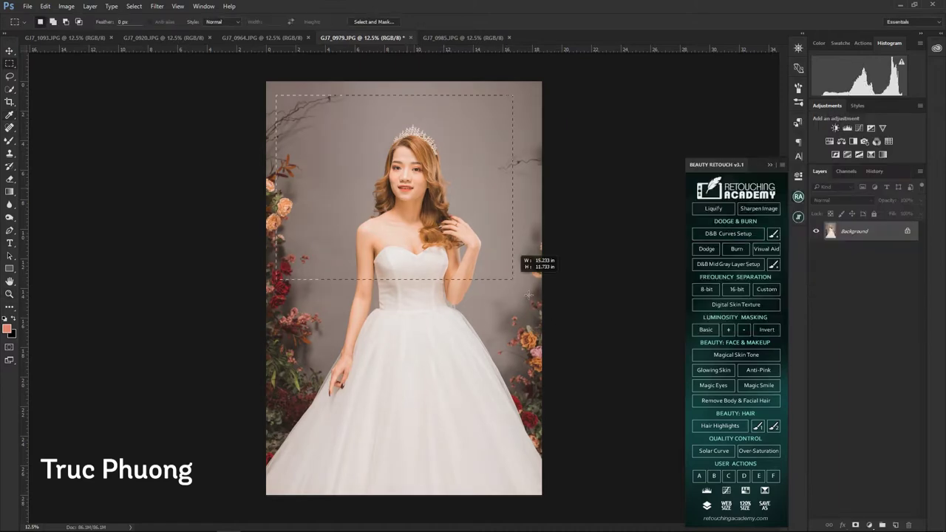
In Liquify, push the bride's right jawline inward with a 250-size Forward Warp brush.
key(ctrl+shift+x)
key(ctrl+plus)
key(bracketright)
key(bracketright)
key(bracketright)
scroll(323, 253, up, 2)
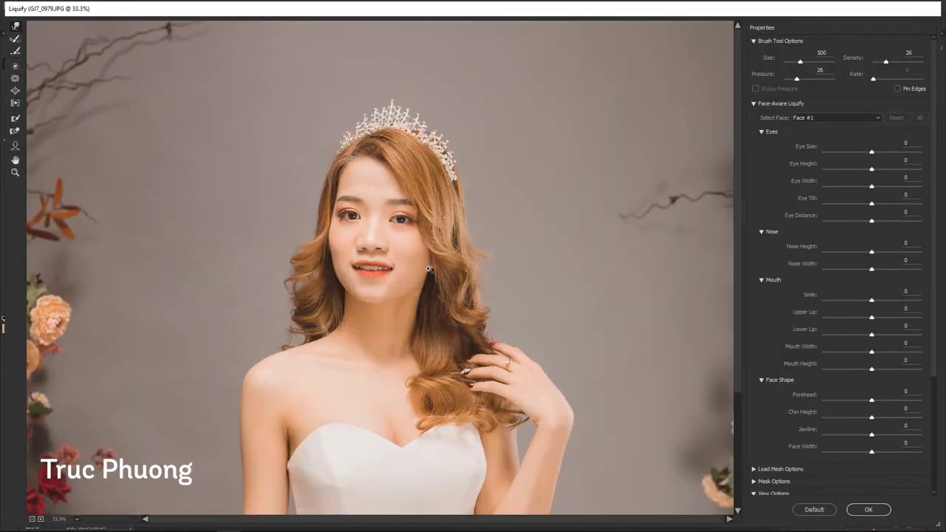
key(bracketright)
key(bracketright)
key(bracketright)
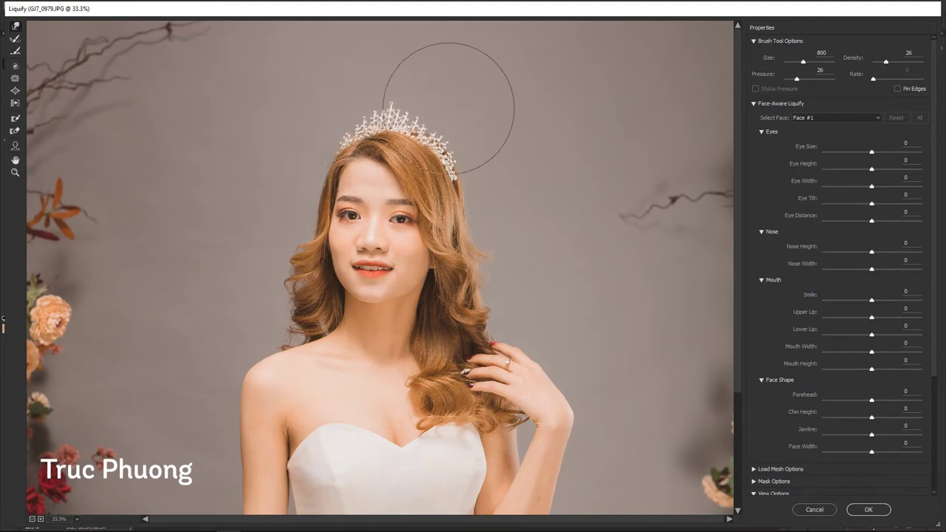
key(ctrl+plus)
key(ctrl+plus)
key(bracketleft)
key(bracketleft)
key(bracketleft)
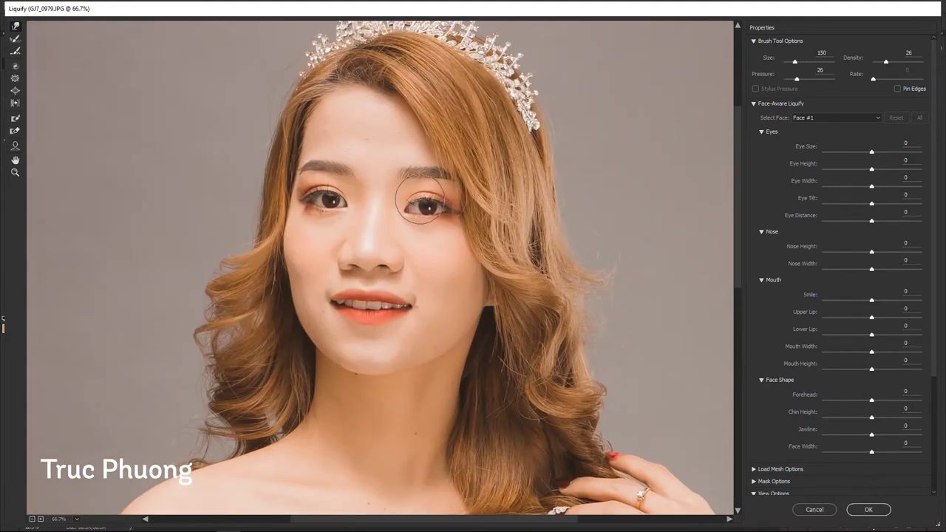
key(bracketleft)
scroll(343, 198, down, 1)
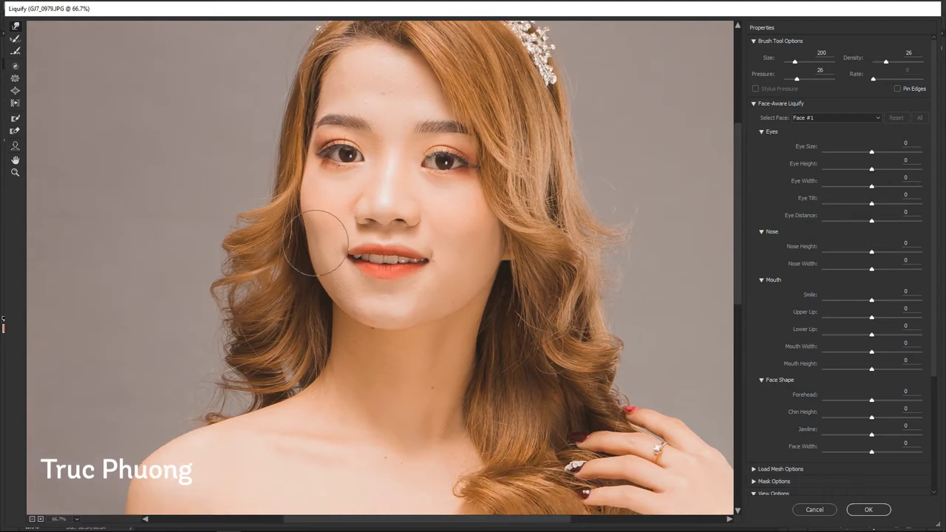
key(bracketright)
key(bracketright)
key(bracketright)
drag(468, 345, 465, 295)
Refine the face around the mouth at 100% zoom with a smaller warp brush, briefly trying the face-aware tool.
key(bracketright)
key(bracketright)
key(bracketleft)
key(bracketleft)
key(bracketleft)
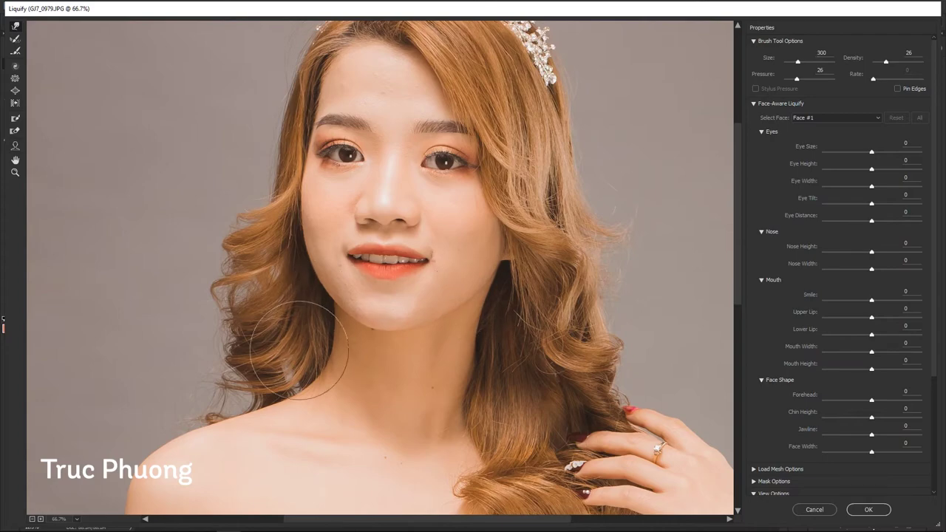
key(ctrl+plus)
key(bracketleft)
key(bracketleft)
key(bracketleft)
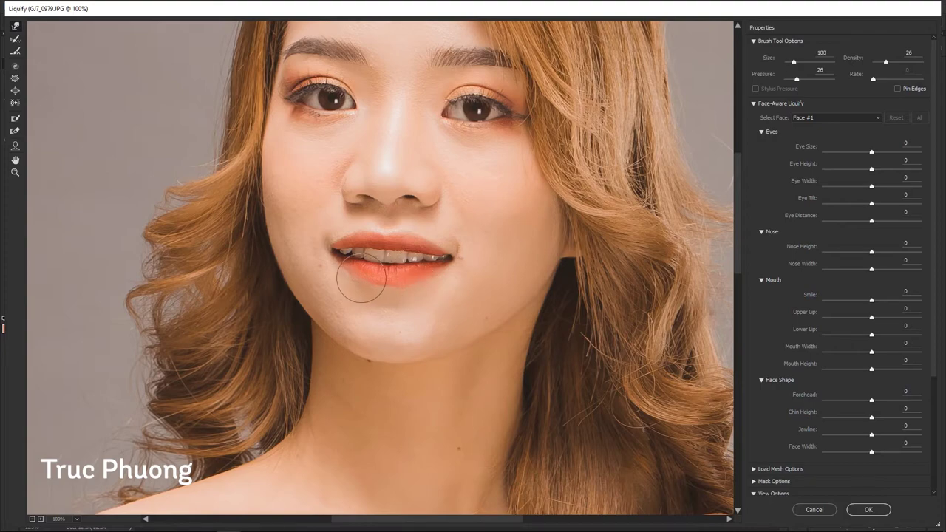
key(ctrl+minus)
key(bracketright)
key(bracketright)
key(bracketright)
key(ctrl+minus)
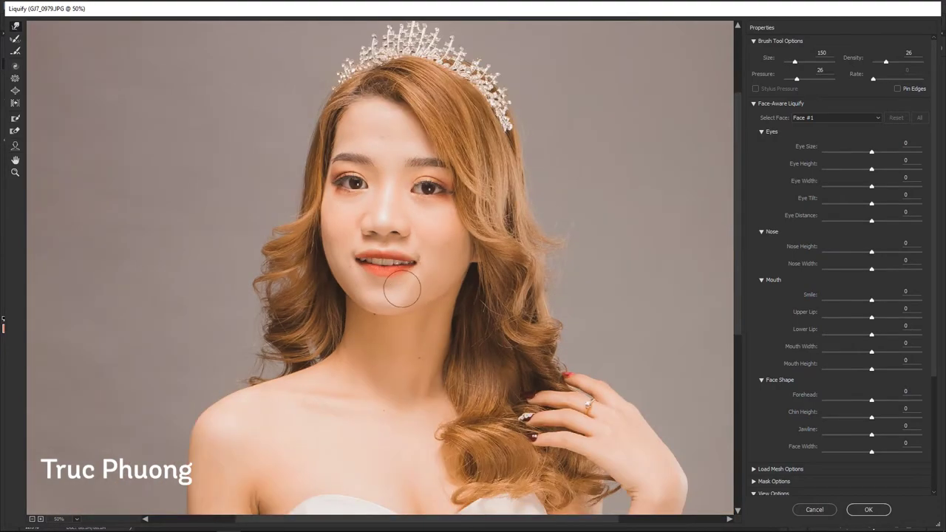
key(a)
key(w)
Zoom out to the bride's body and resize the warp brush from 800 down to 300 for the arms.
key(ctrl+minus)
scroll(355, 296, down, 1)
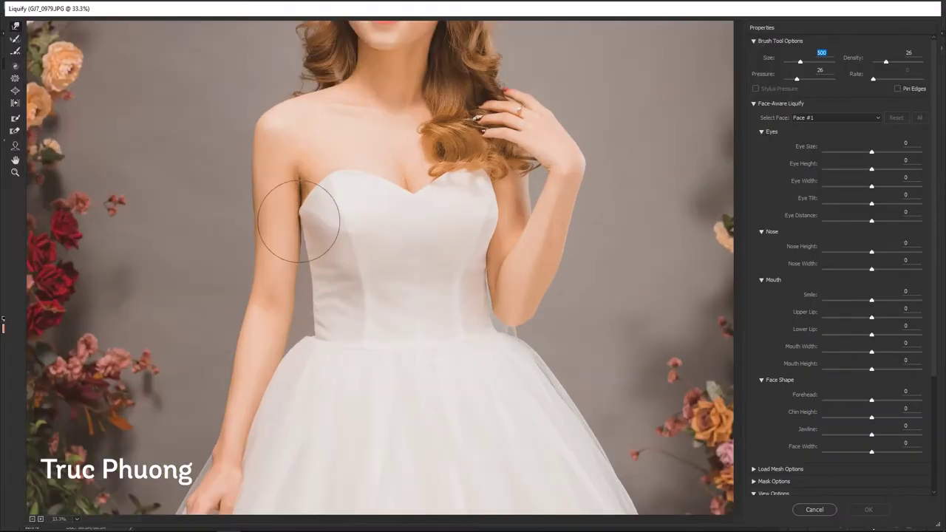
text(800)
key(Return)
key(ctrl+minus)
key(bracketleft)
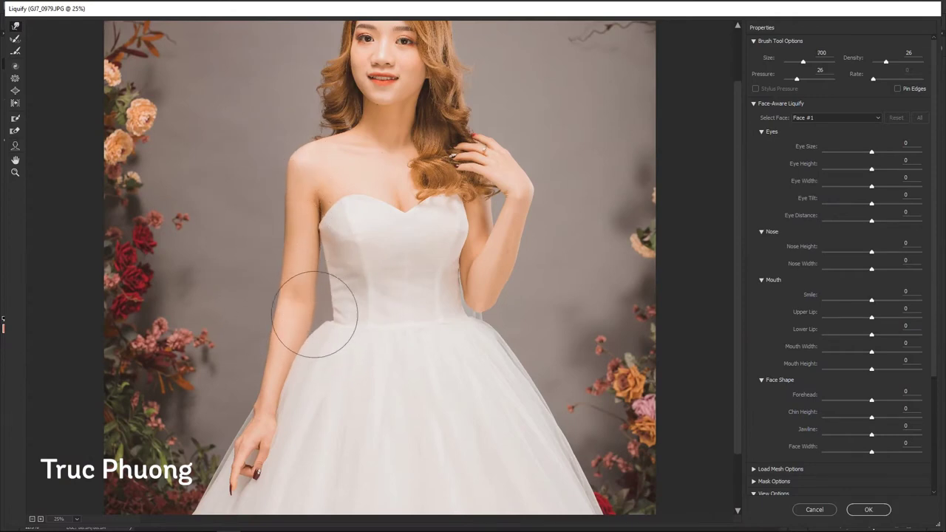
key(bracketright)
key(bracketleft)
key(bracketleft)
key(bracketleft)
key(bracketleft)
key(bracketleft)
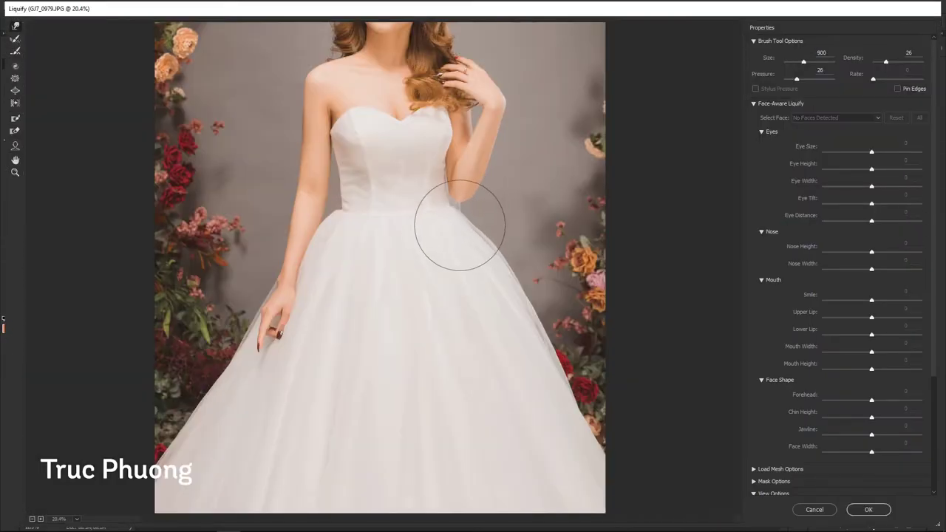
Pull the skirt's right edge inward up to the waist with a 900-1300 warp brush and apply Liquify.
key(bracketright)
key(bracketright)
key(bracketright)
mouse_move(507, 243)
mouse_down()
mouse_move(496, 291)
mouse_move(522, 337)
mouse_up()
key(bracketleft)
key(bracketleft)
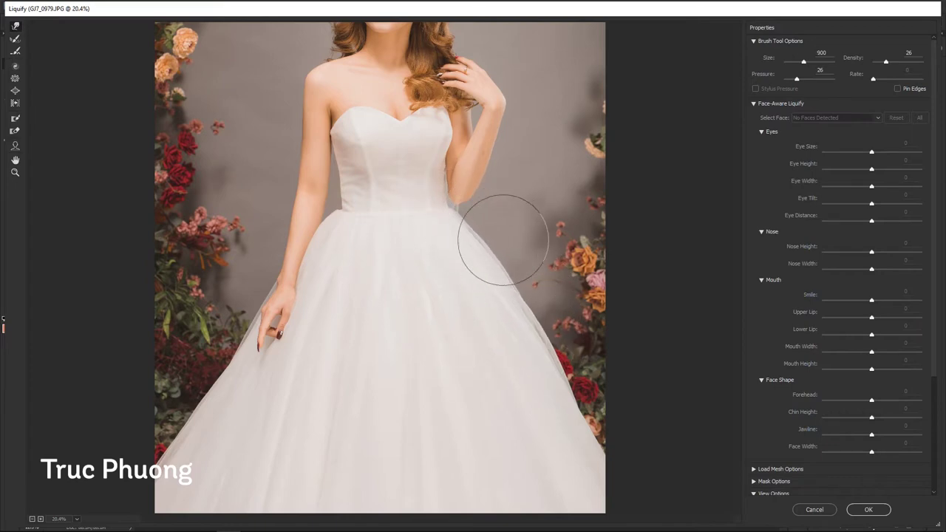
key(bracketleft)
key(bracketleft)
mouse_move(524, 294)
mouse_down()
mouse_move(566, 338)
mouse_move(577, 407)
mouse_up()
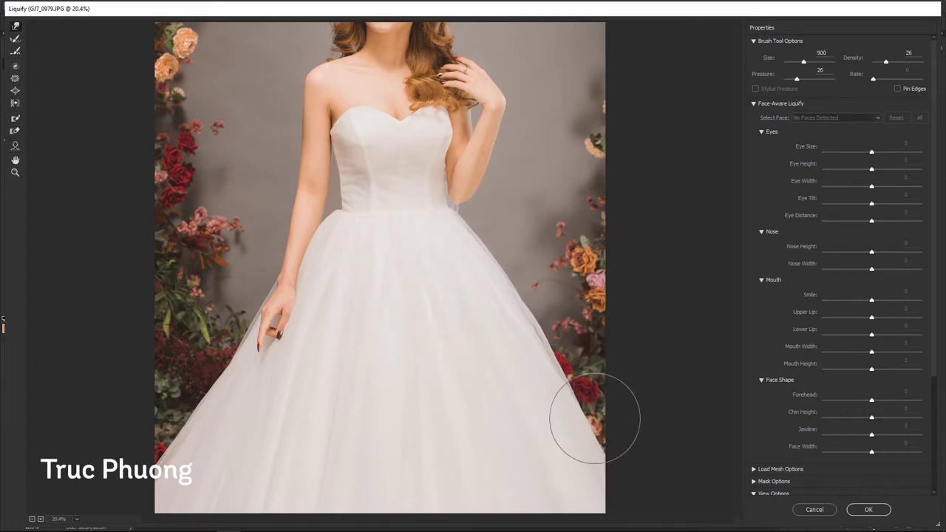
key(Return)
Select the top of the photo, Liquify the skirt's left edge inward and apply it.
drag(264, 77, 543, 374)
key(ctrl+shift+x)
drag(317, 285, 327, 306)
key(bracketleft)
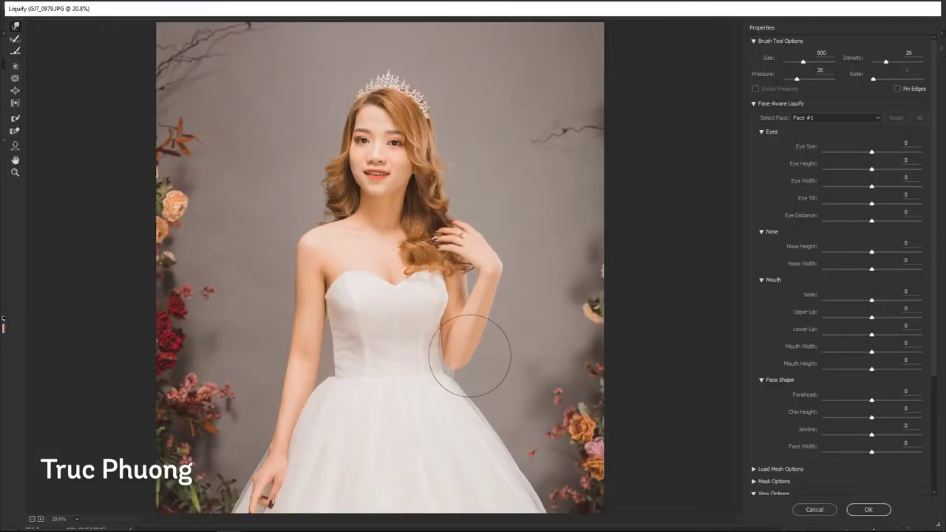
scroll(357, 318, up, 2)
scroll(422, 296, up, 1)
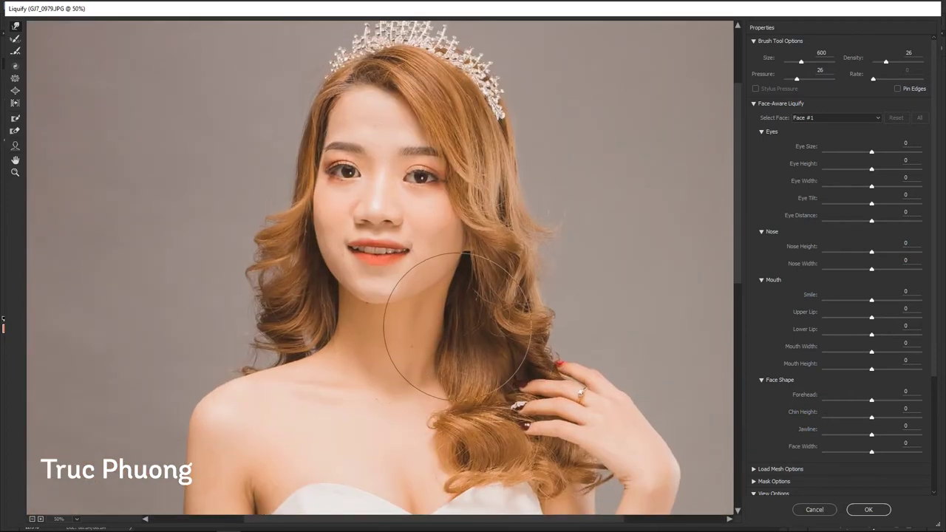
key(bracketleft)
key(bracketleft)
key(bracketleft)
scroll(425, 246, up, 1)
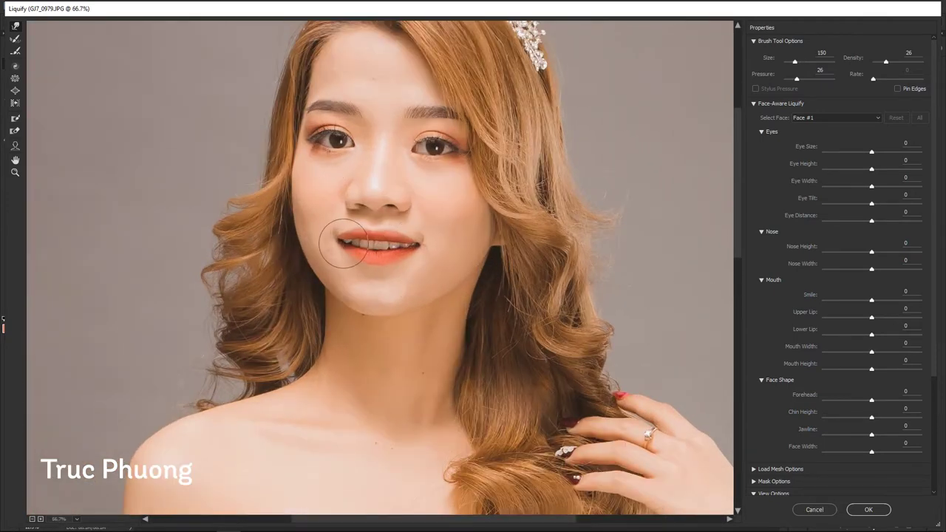
key(Return)
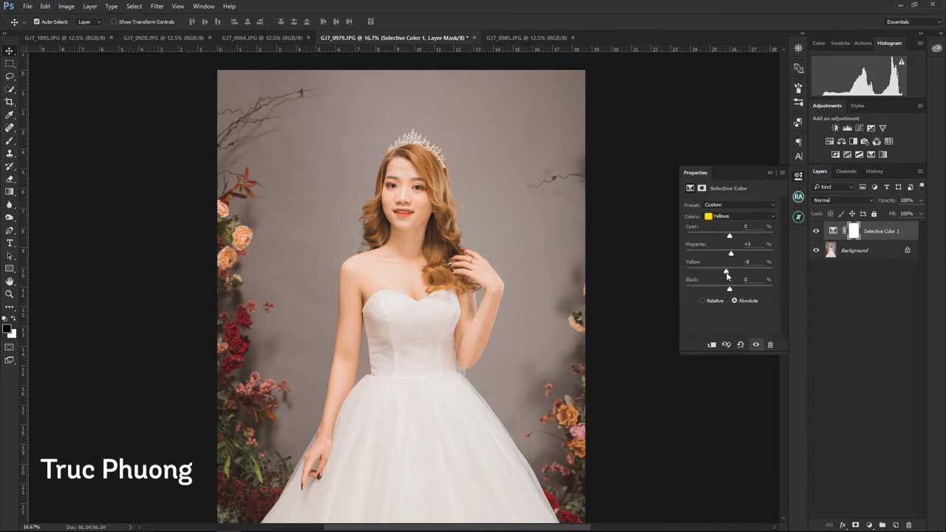
Paint the Yellows correction onto the face in white, merge it into the Background, and zoom in on the face.
key(b)
key(x)
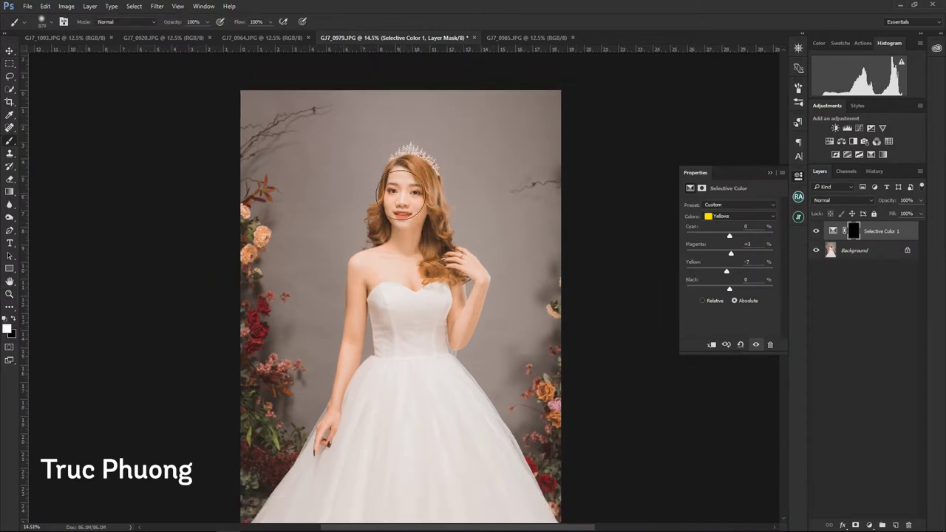
key(ctrl+e)
key(z)
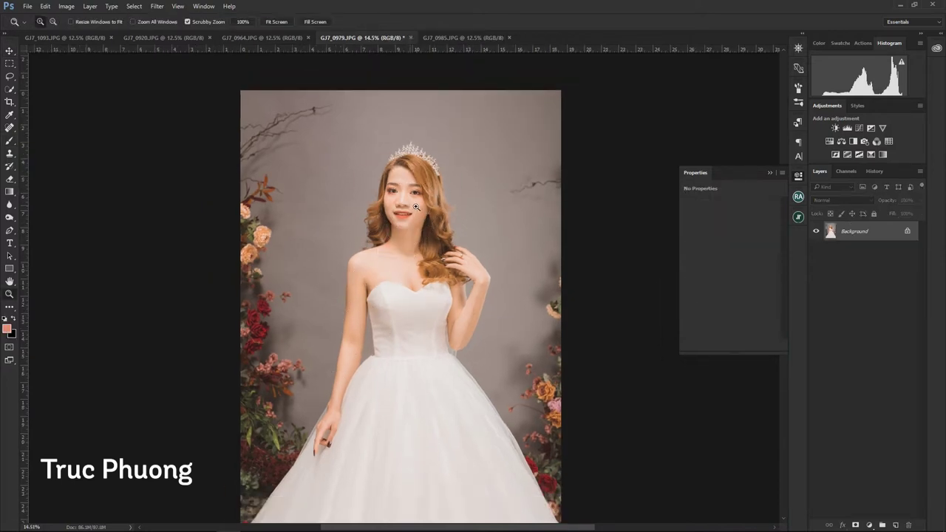
drag(414, 215, 471, 218)
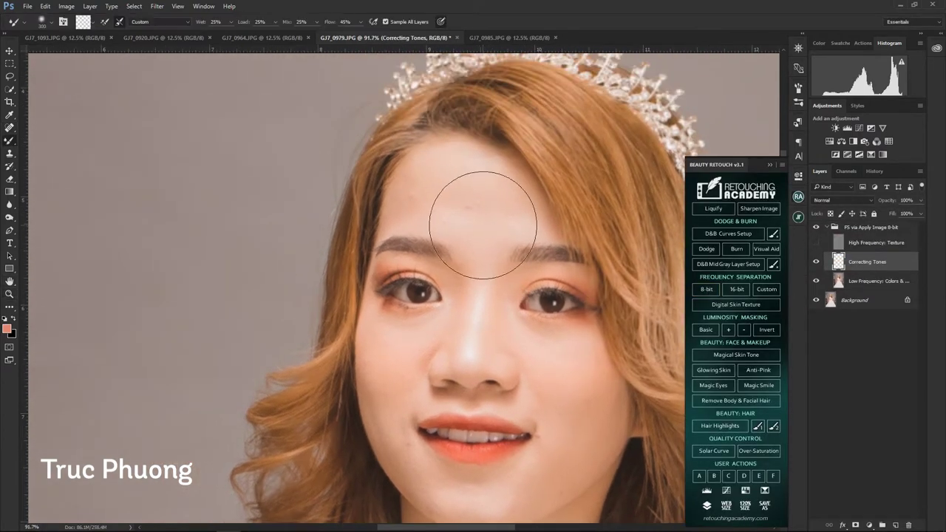
Blend the skin tones over the bride's forehead, chin and neck with the Mixer Brush at 66.7% zoom.
key(ctrl+minus)
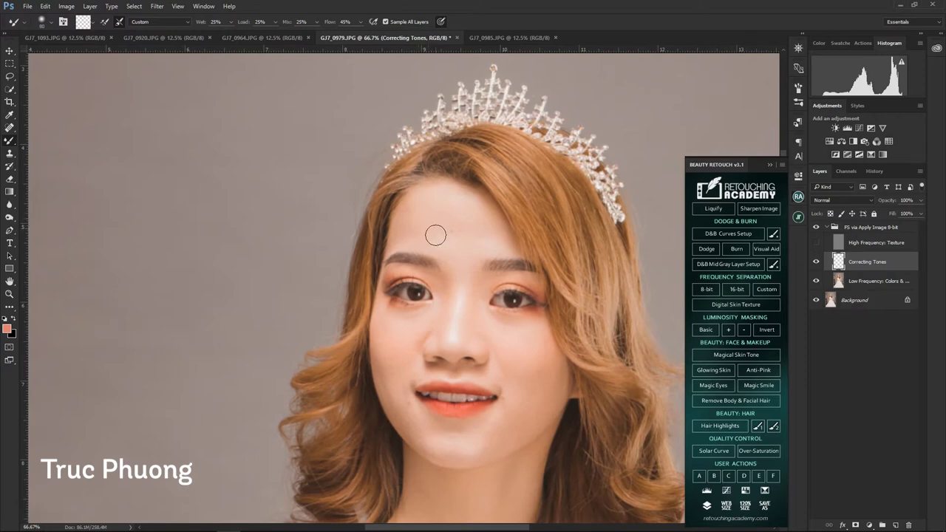
drag(484, 219, 474, 203)
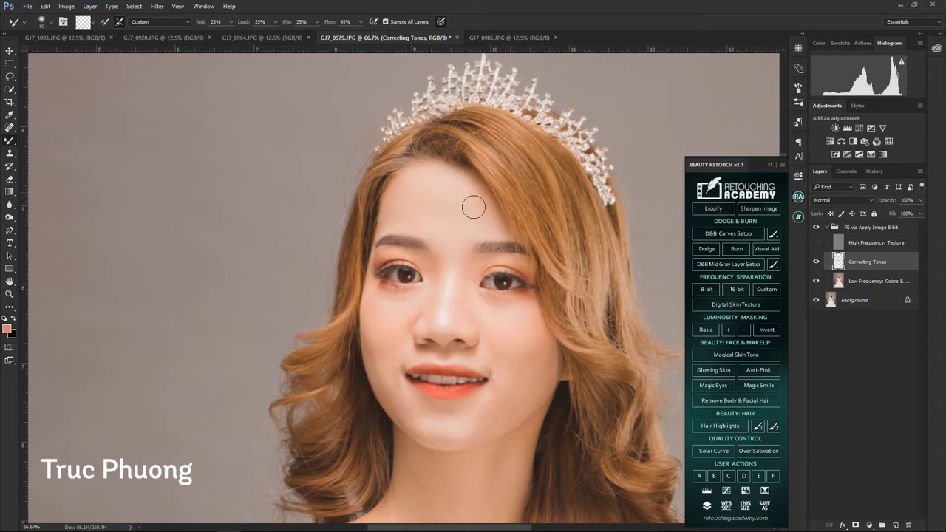
scroll(468, 192, down, 3)
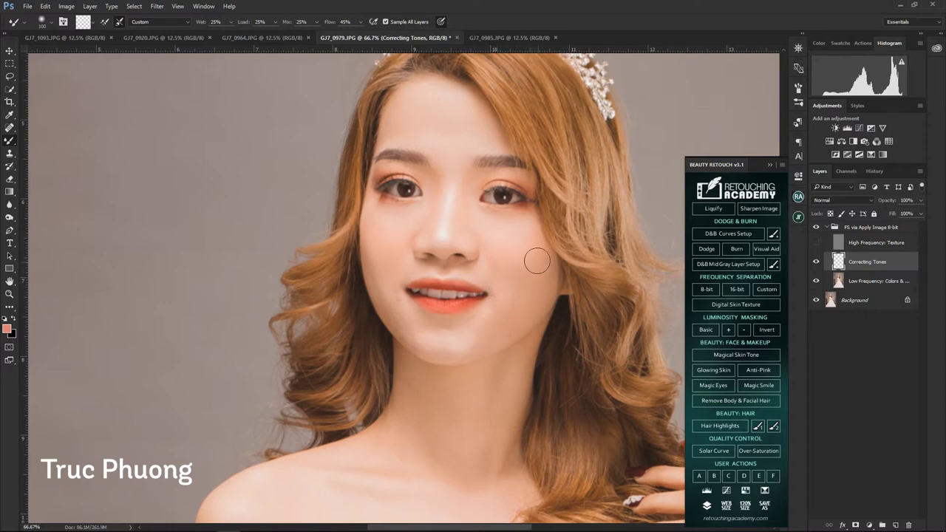
scroll(533, 247, down, 2)
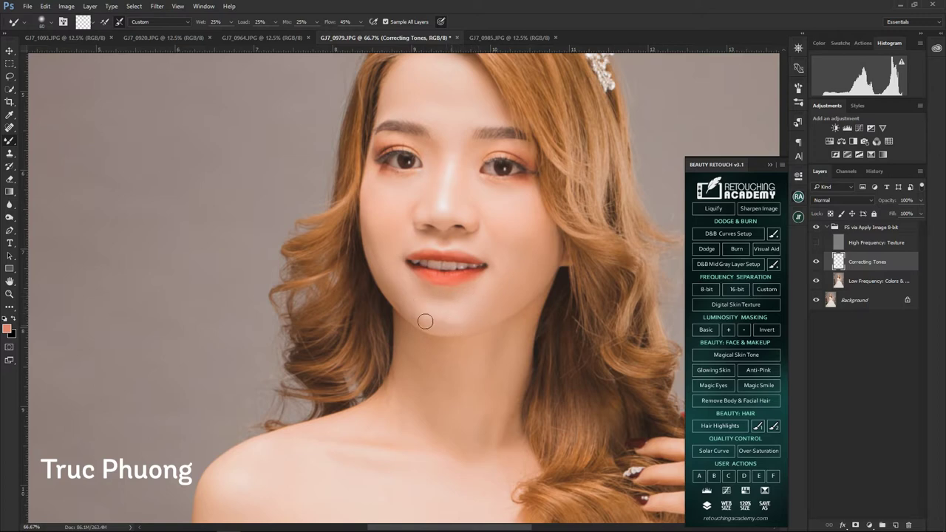
scroll(425, 322, down, 3)
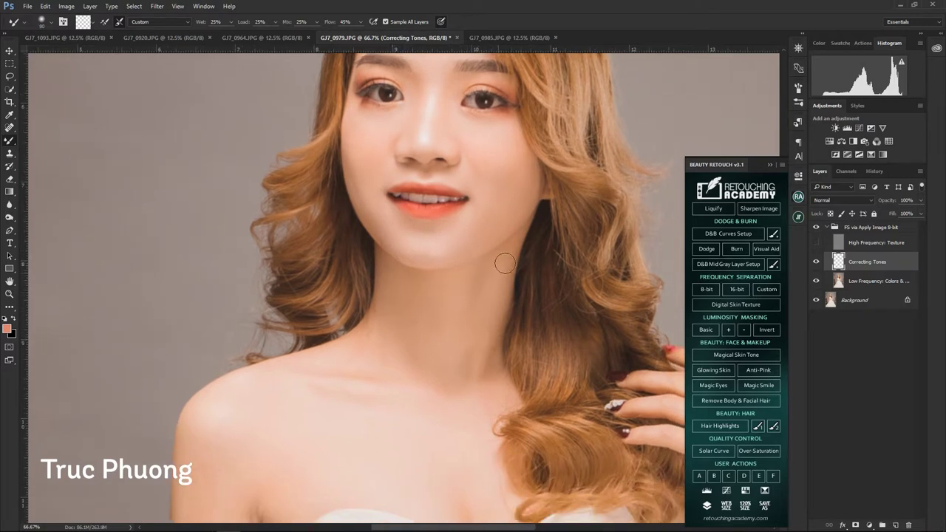
scroll(477, 287, down, 2)
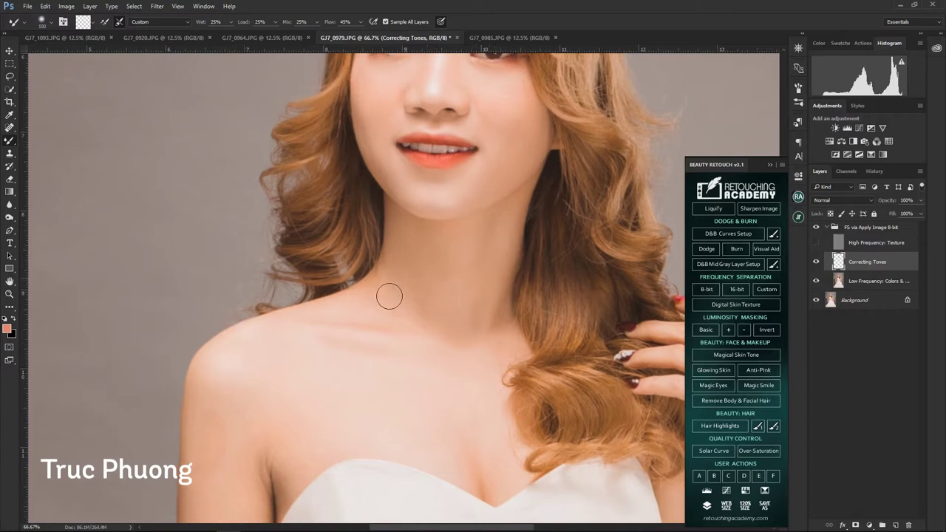
Blend the uneven tones across the bride's neck, shoulders and chest on Correcting Tones.
scroll(403, 277, down, 1)
scroll(488, 288, down, 2)
key(bracketright)
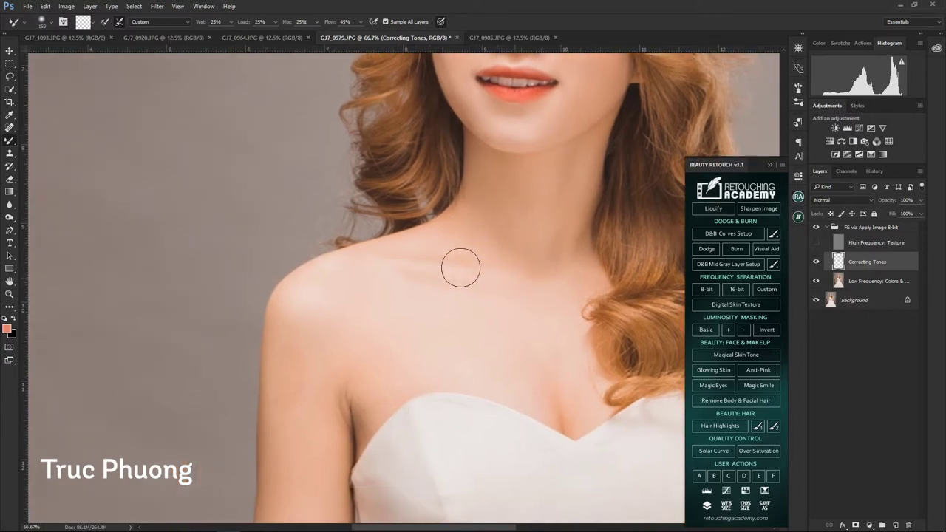
scroll(467, 306, down, 2)
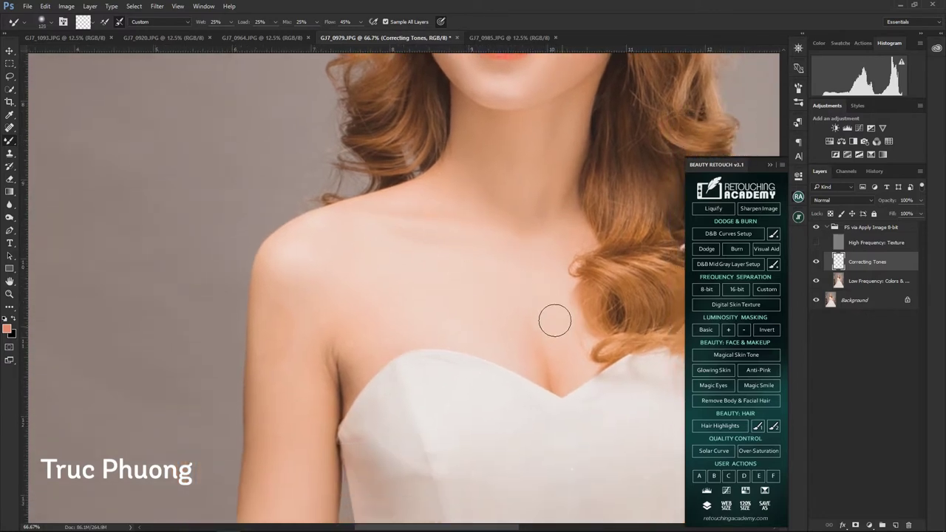
scroll(510, 336, left, 3)
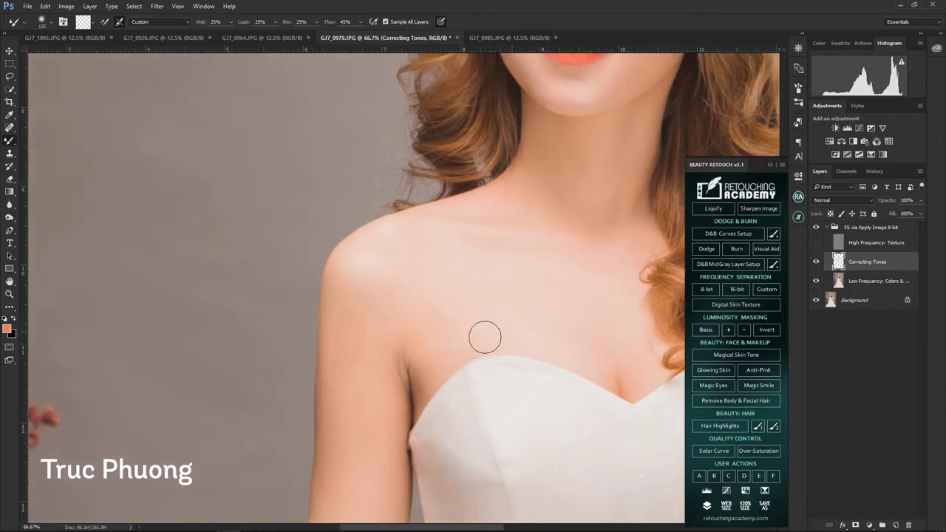
scroll(466, 327, left, 3)
key(bracketleft)
scroll(402, 329, down, 3)
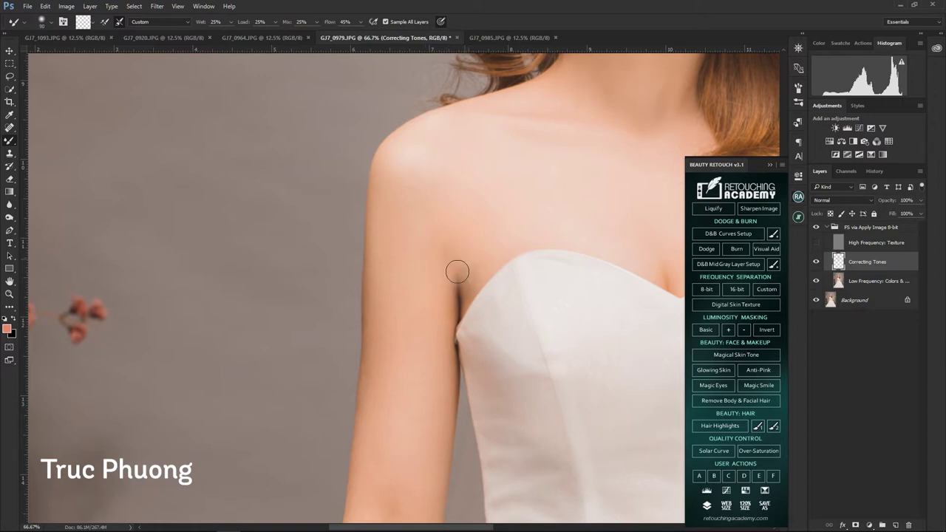
scroll(447, 281, down, 1)
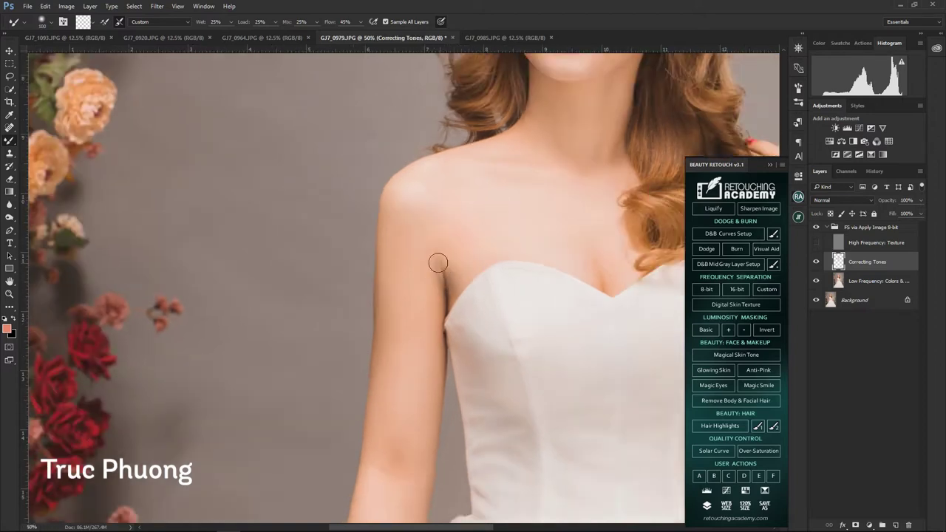
scroll(407, 266, down, 3)
scroll(429, 266, up, 3)
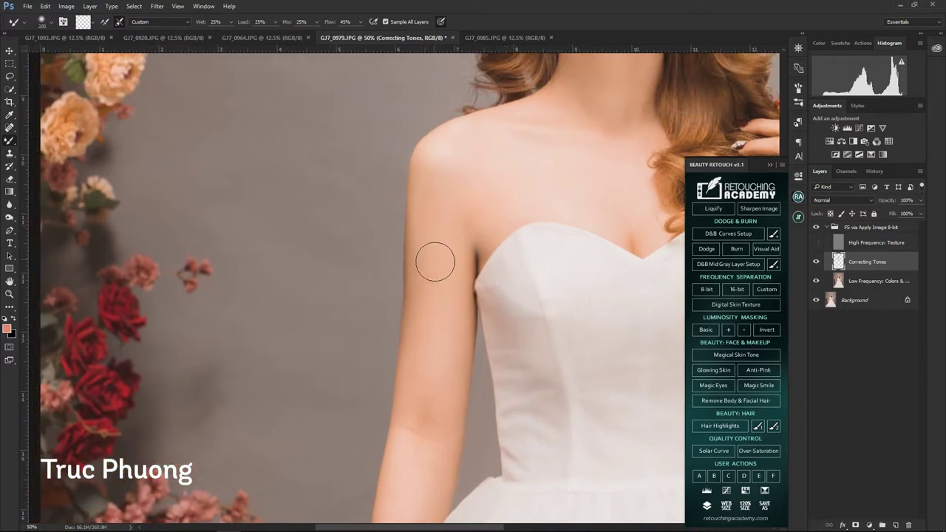
scroll(436, 281, down, 3)
scroll(443, 295, up, 3)
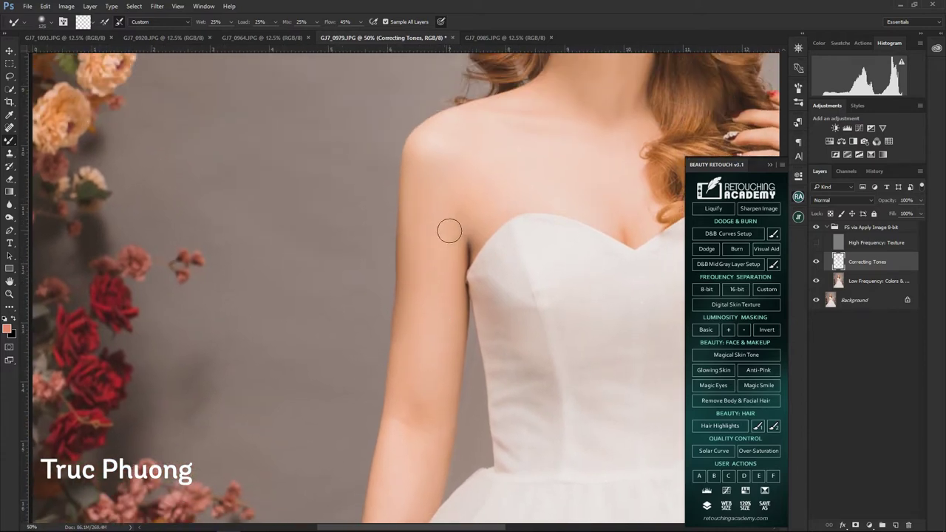
scroll(446, 243, down, 5)
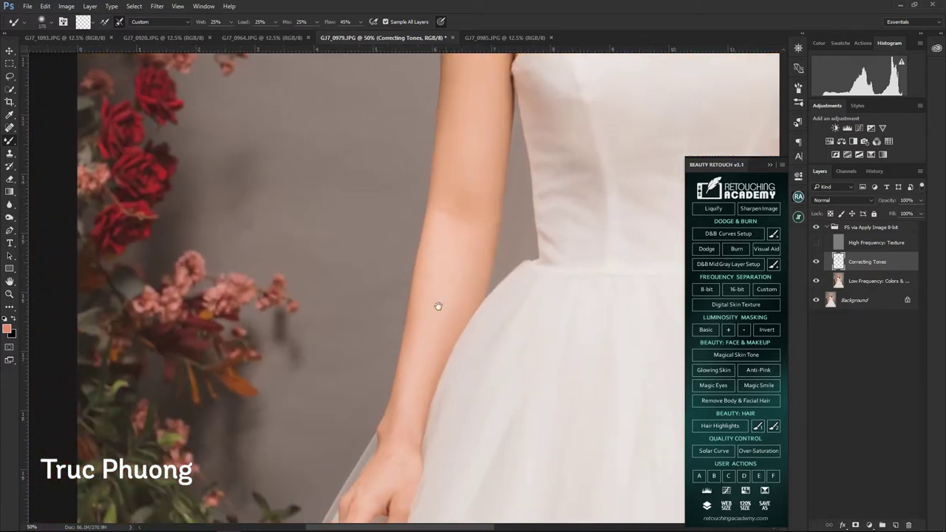
scroll(438, 306, down, 4)
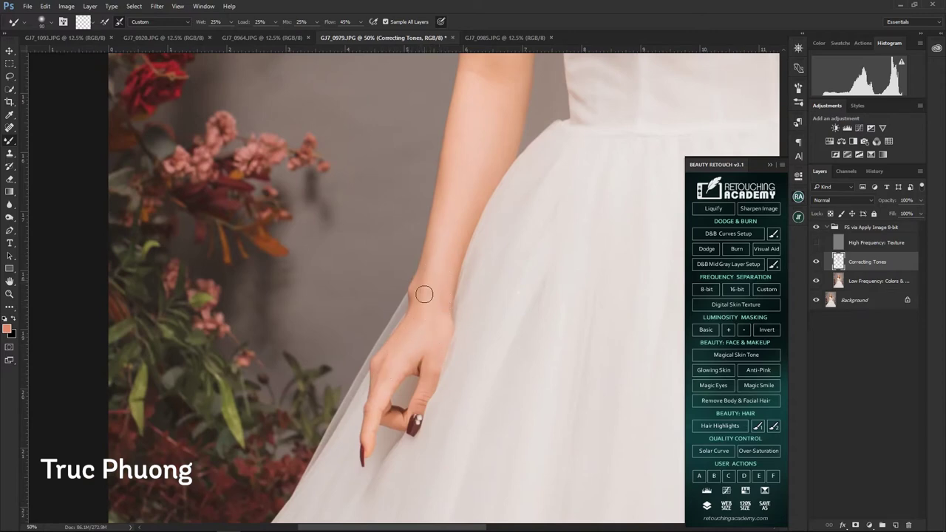
scroll(429, 348, down, 1)
scroll(421, 336, up, 3)
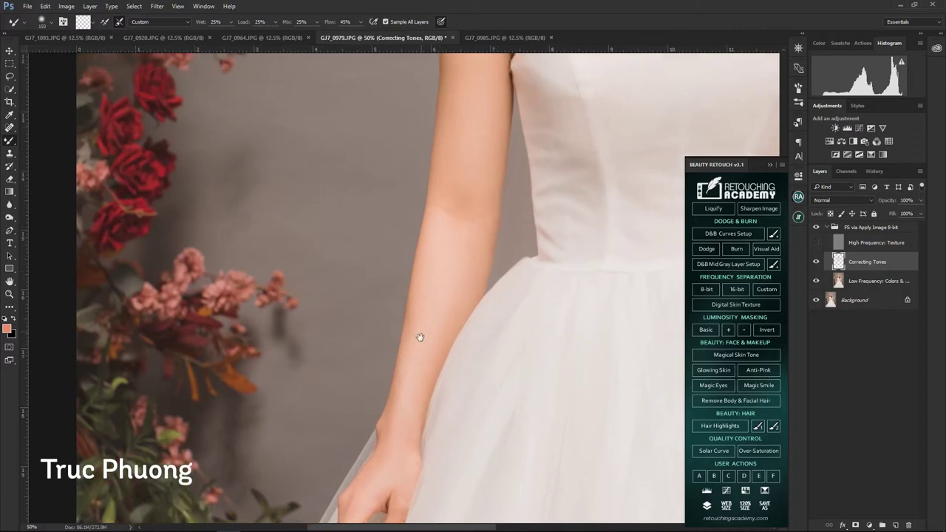
scroll(454, 311, up, 1)
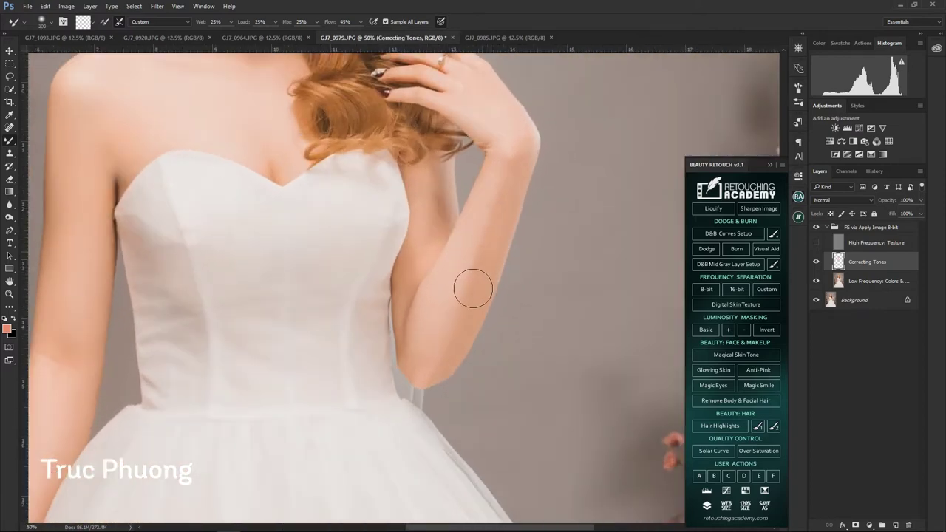
Smooth the skin tones along the bride's raised arm, then zoom out to review the portrait.
drag(481, 249, 470, 287)
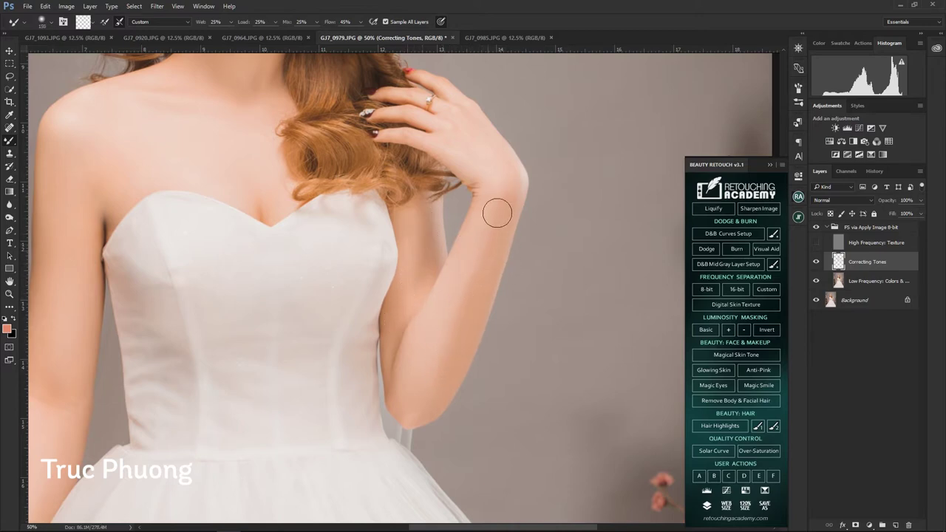
scroll(502, 348, down, 1)
scroll(503, 351, down, 1)
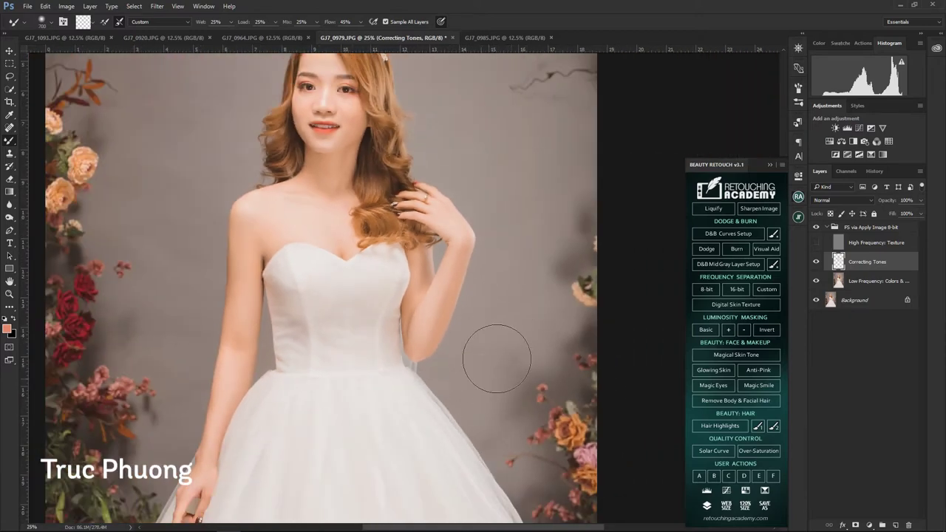
scroll(516, 268, up, 1)
scroll(498, 274, up, 3)
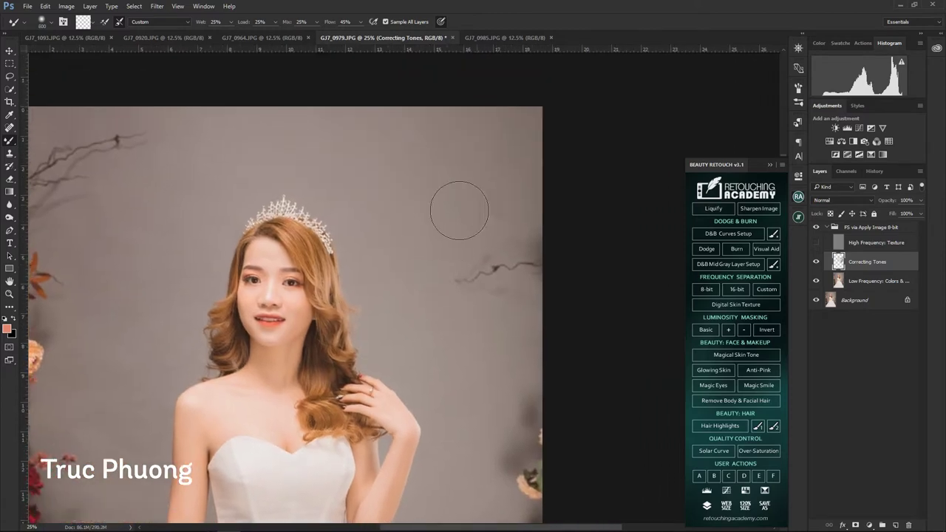
scroll(461, 153, left, 1)
scroll(416, 144, left, 2)
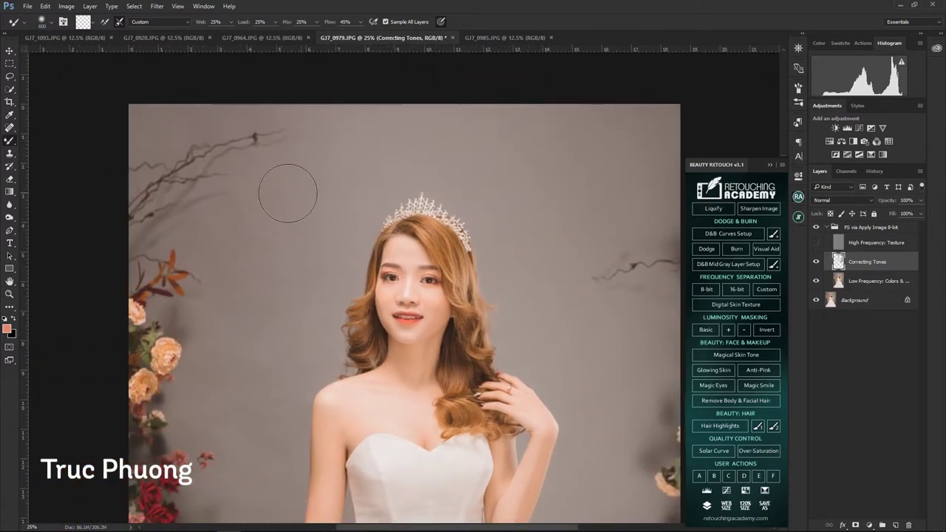
scroll(316, 152, down, 2)
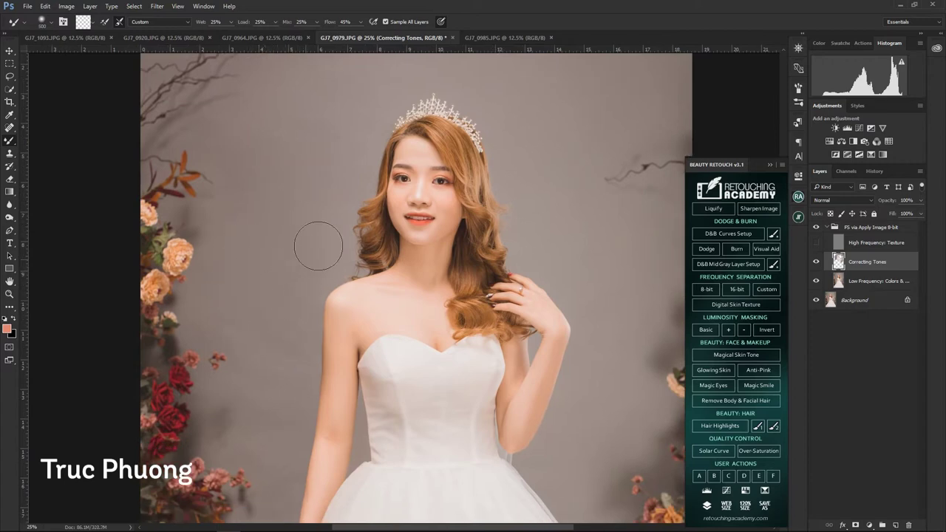
scroll(295, 270, down, 1)
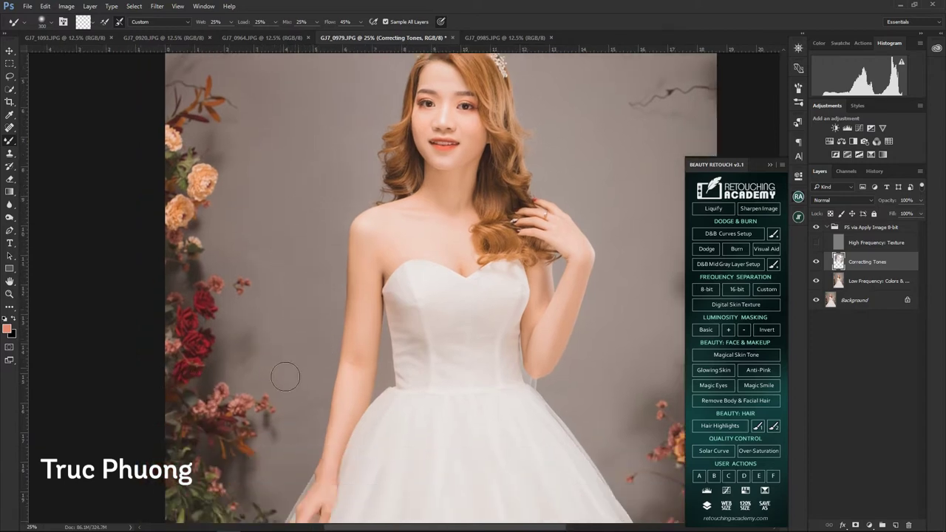
scroll(310, 362, down, 2)
scroll(277, 283, up, 2)
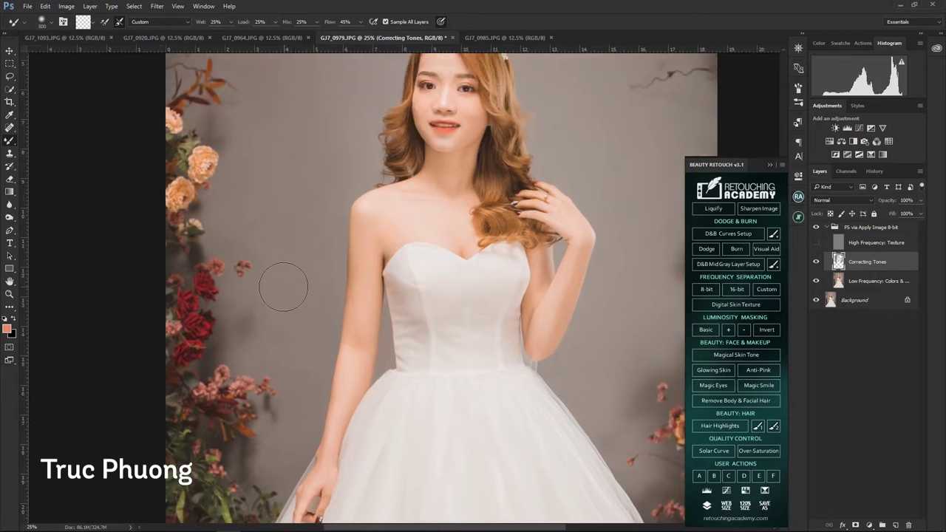
scroll(285, 281, up, 1)
scroll(288, 296, up, 1)
scroll(264, 295, up, 1)
scroll(292, 274, up, 1)
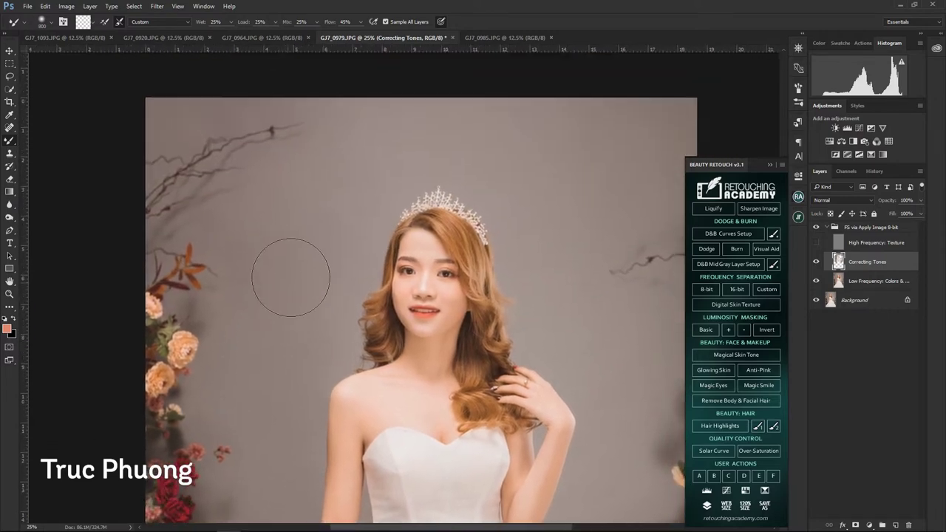
key(ctrl+minus)
scroll(547, 244, down, 2)
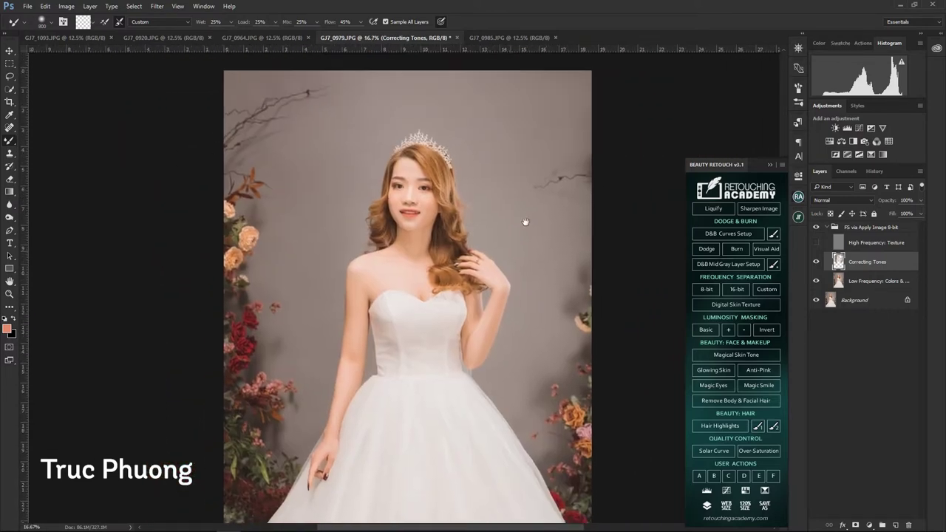
scroll(521, 295, down, 3)
scroll(443, 281, up, 3)
key(ctrl+plus)
key(ctrl+plus)
scroll(369, 295, down, 3)
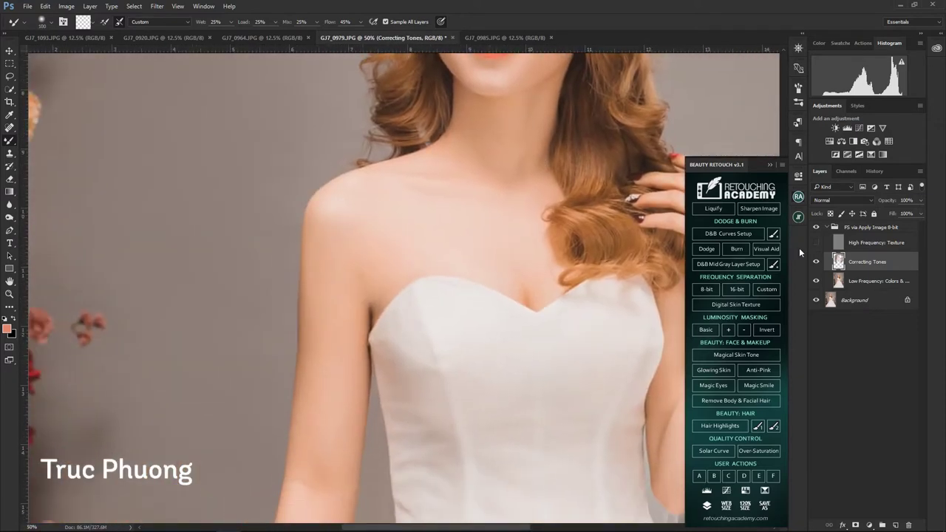
Clone Stamp arm texture on the High Frequency: Texture layer, then return to Correcting Tones.
click(876, 243)
click(816, 242)
key(s)
scroll(443, 285, up, 4)
scroll(495, 213, up, 2)
alt+click(484, 270)
click(816, 243)
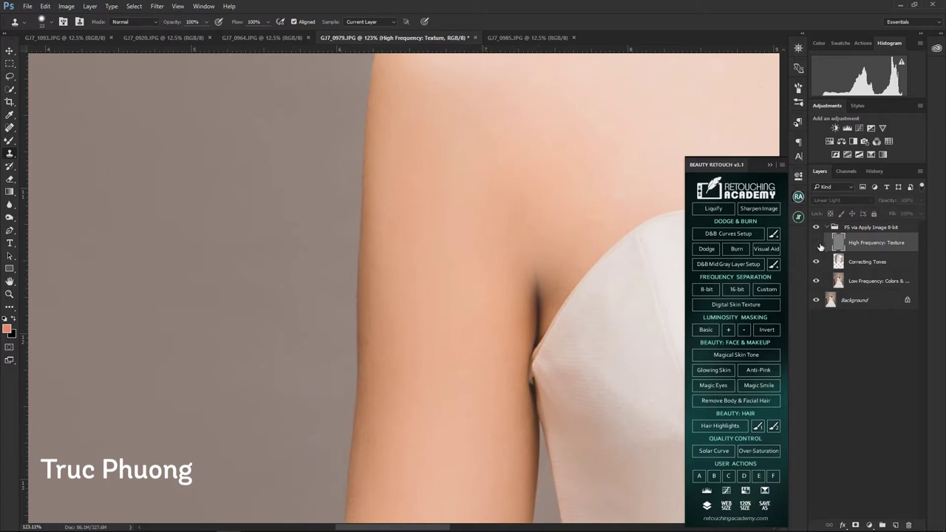
click(867, 262)
Enlarge the blending brush, check the texture layer over face and shoulders, and resume blending on Correcting Tones.
key(b)
drag(495, 263, 540, 268)
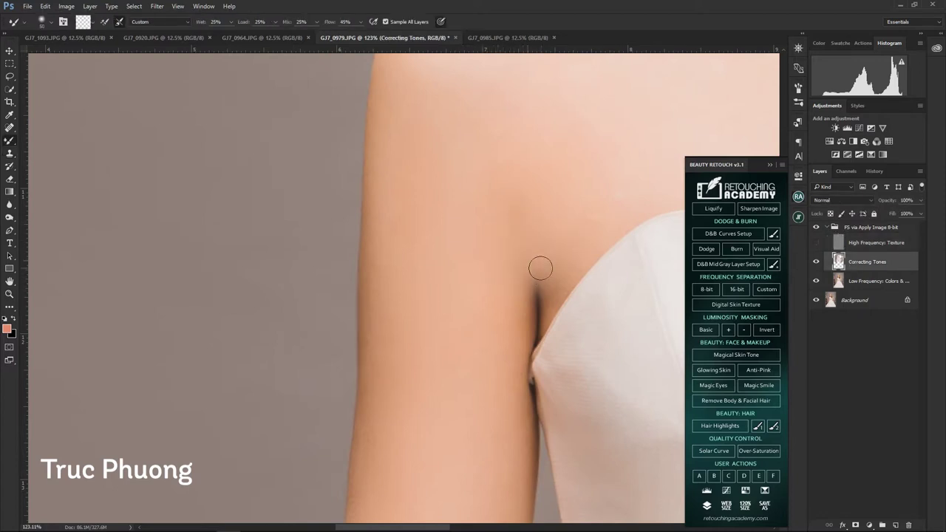
click(849, 246)
key(z)
drag(488, 254, 442, 276)
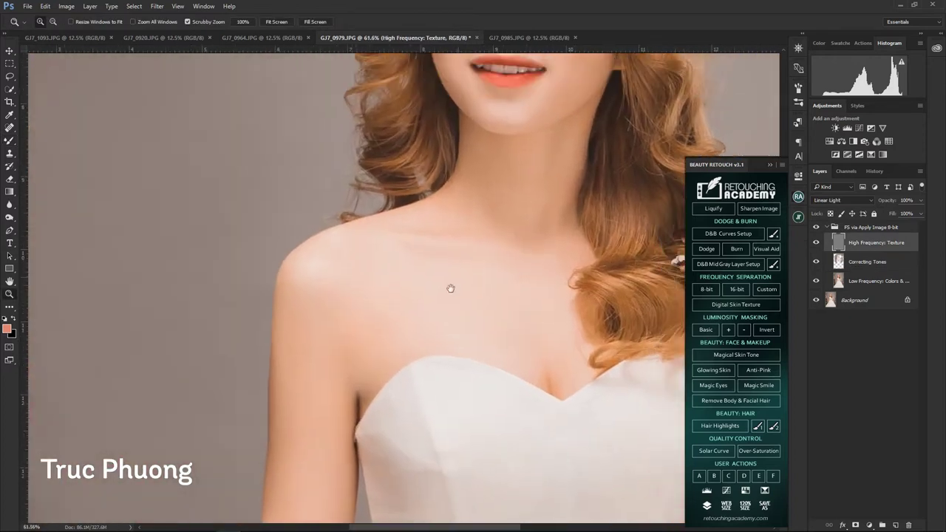
click(817, 242)
click(867, 261)
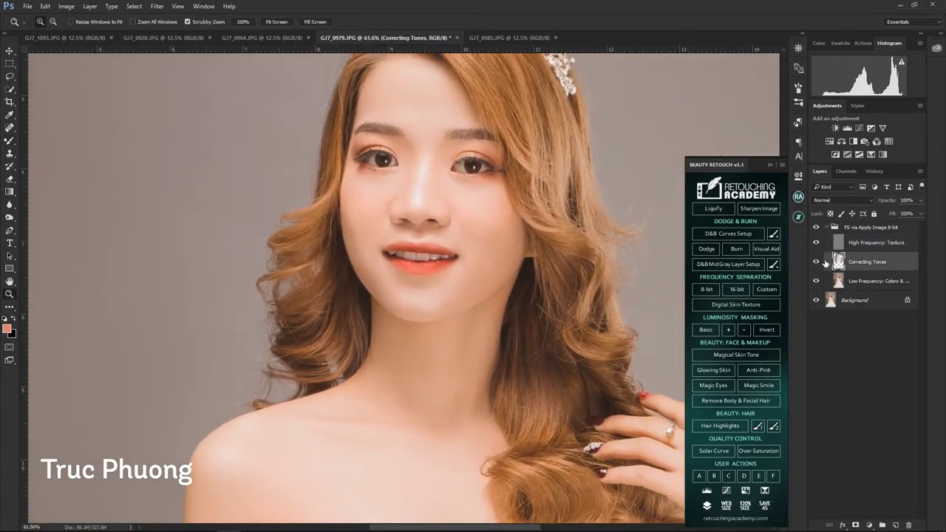
key(b)
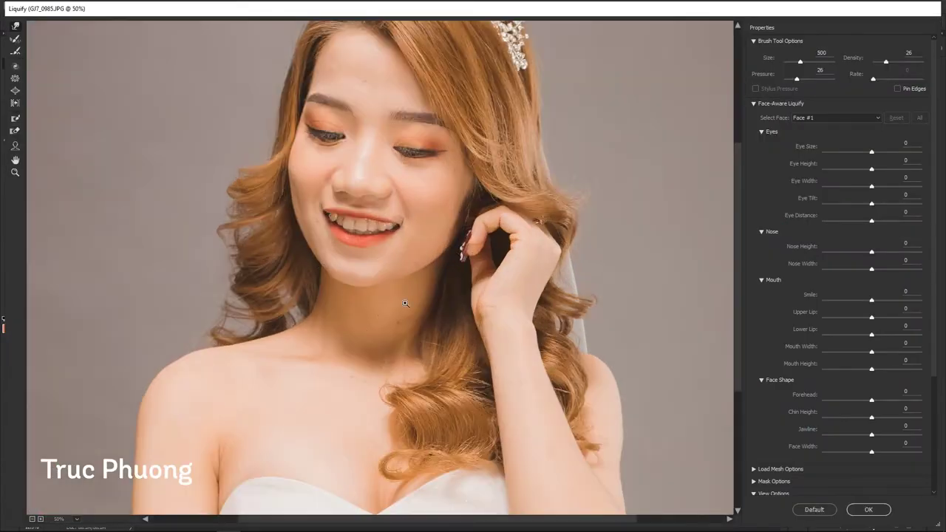
Zoom in on the bride's mouth in Liquify and shrink the warp brush for fine work.
key(ctrl+plus)
scroll(407, 288, up, 1)
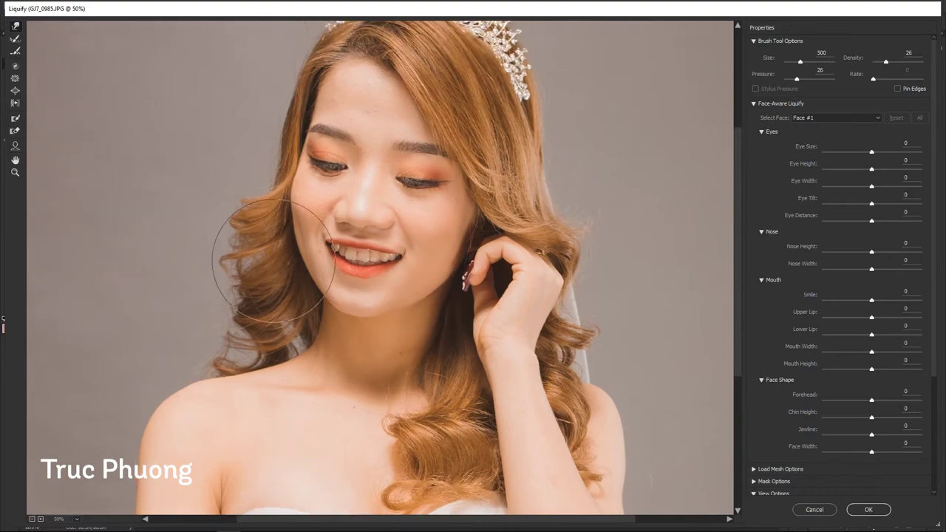
key(ctrl+minus)
key(bracketleft)
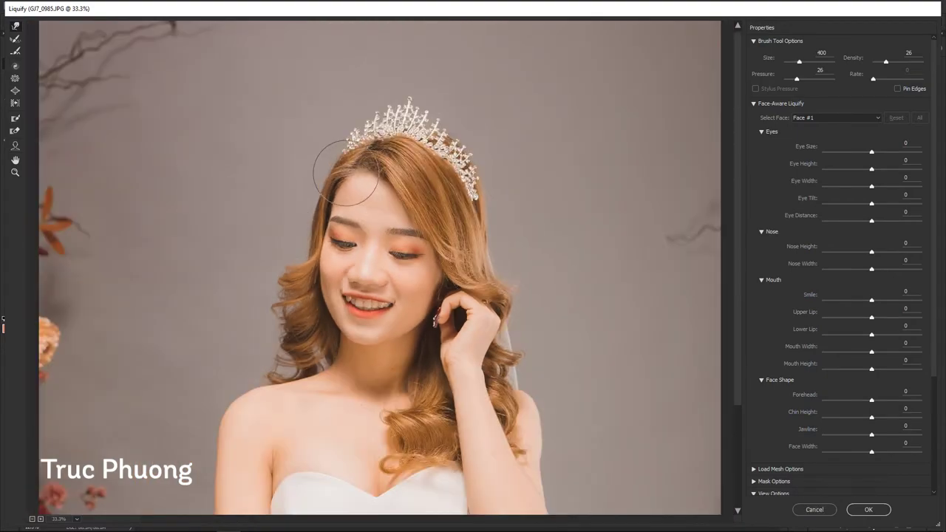
scroll(345, 174, down, 1)
key(ctrl+plus)
key(ctrl+plus)
key(bracketleft)
key(bracketleft)
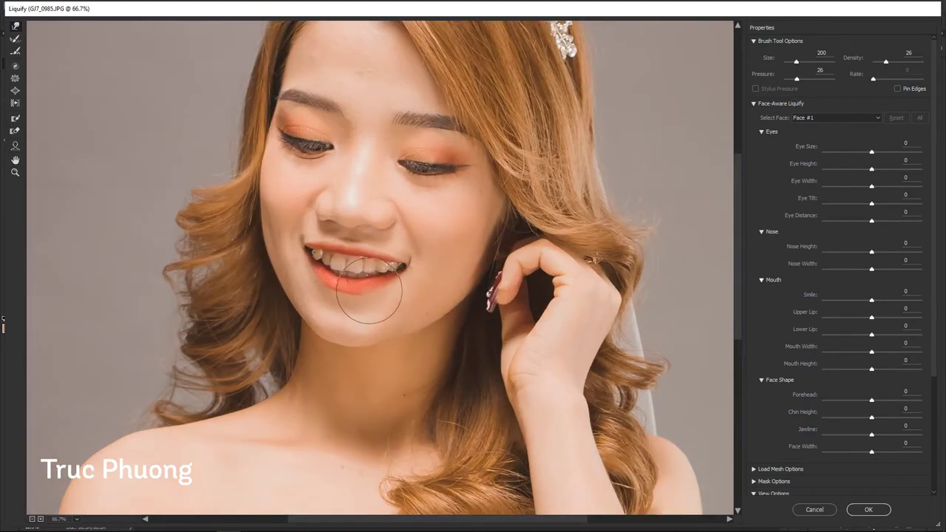
key(ctrl+plus)
key(bracketleft)
key(bracketleft)
key(bracketleft)
key(bracketleft)
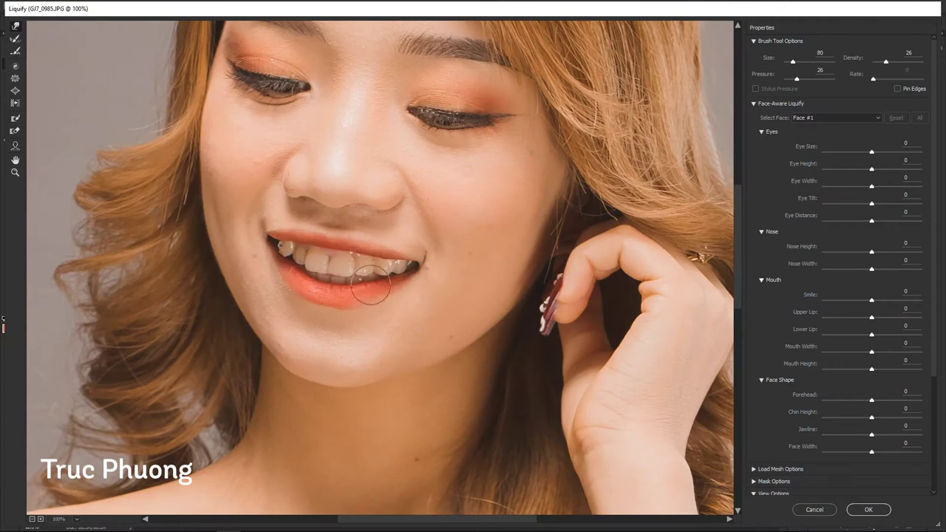
key(bracketright)
key(ctrl+minus)
Set face-aware Mouth Width to -11 and apply the Liquify.
scroll(356, 295, down, 1)
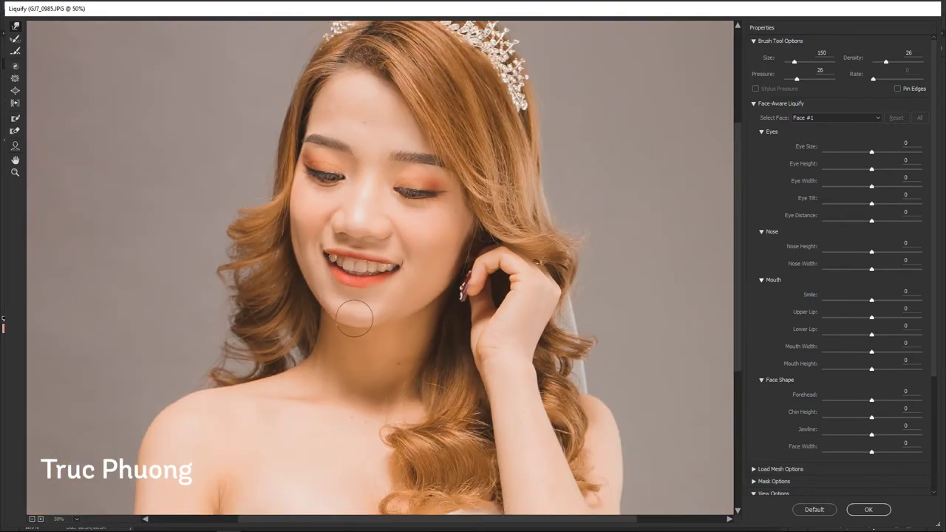
scroll(351, 310, down, 1)
scroll(362, 322, down, 1)
key(ctrl+plus)
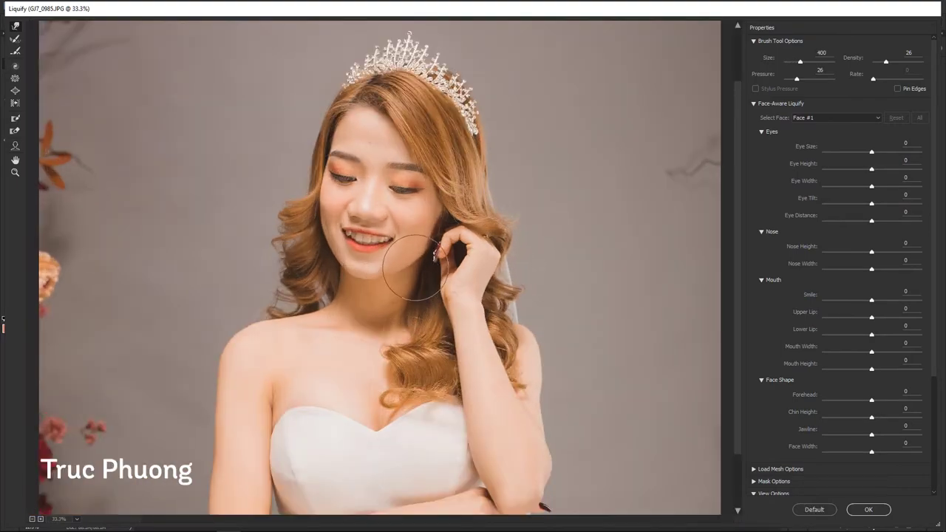
key(ctrl+plus)
click(15, 145)
drag(390, 225, 386, 225)
key(w)
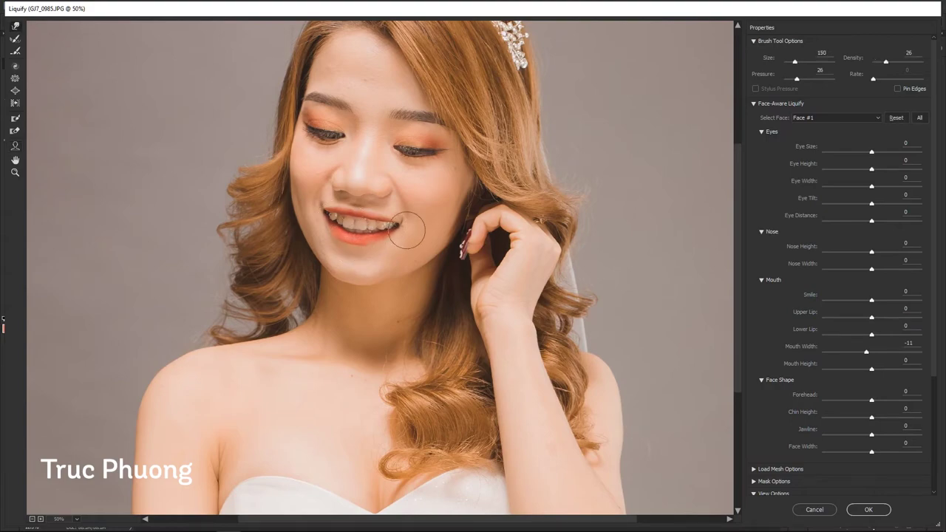
key(Return)
Slim the bride's arms and shoulder in Liquify with a larger Forward Warp brush.
key(ctrl+shift+x)
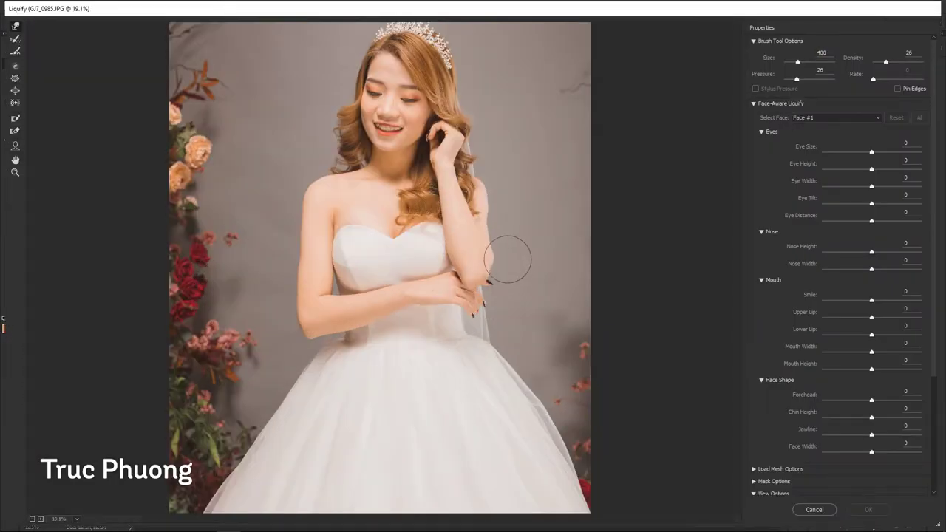
key(bracketright)
key(bracketright)
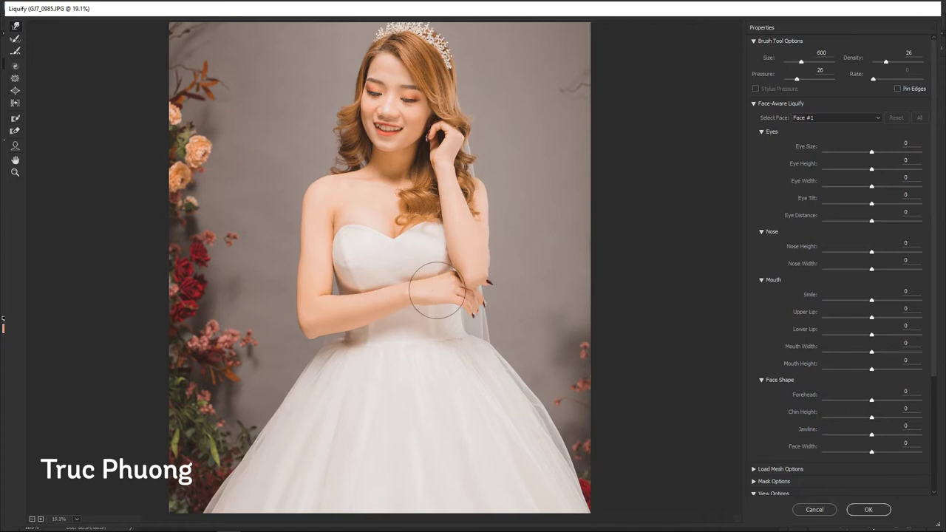
key(bracketright)
key(bracketright)
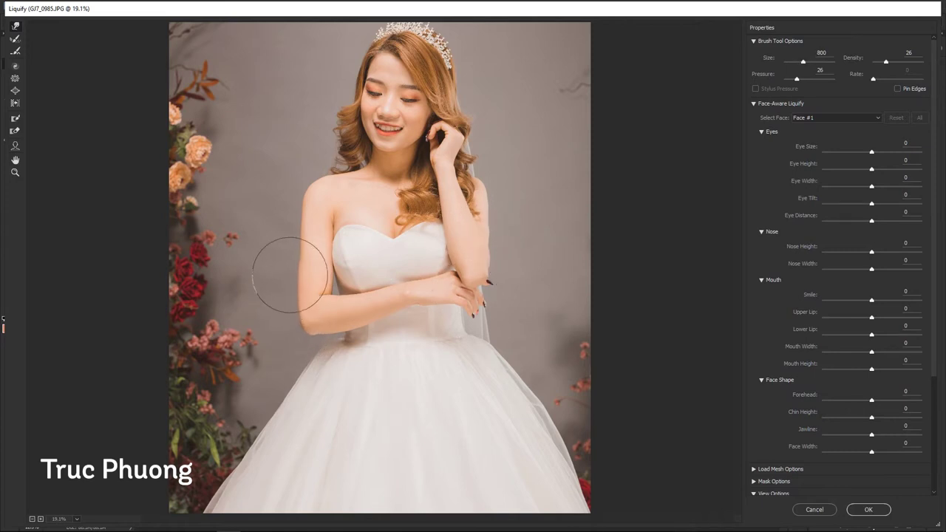
key(bracketright)
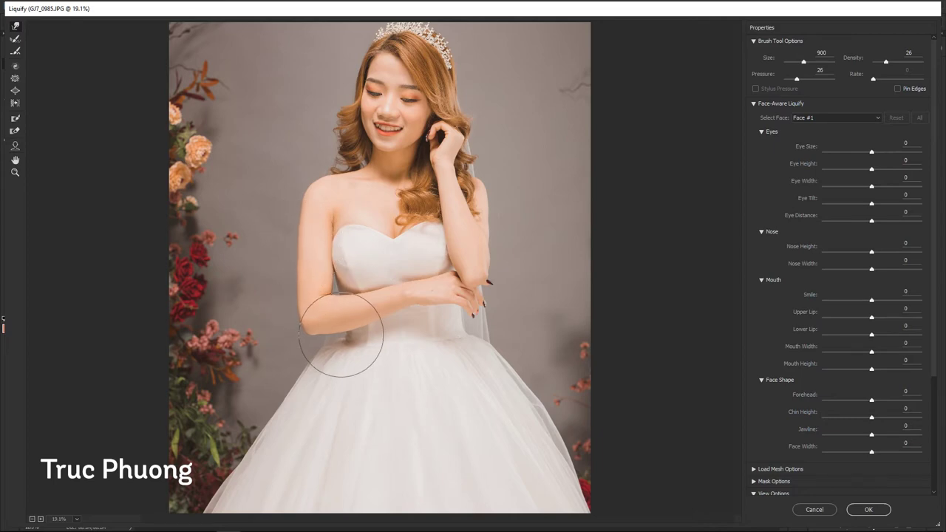
key(Return)
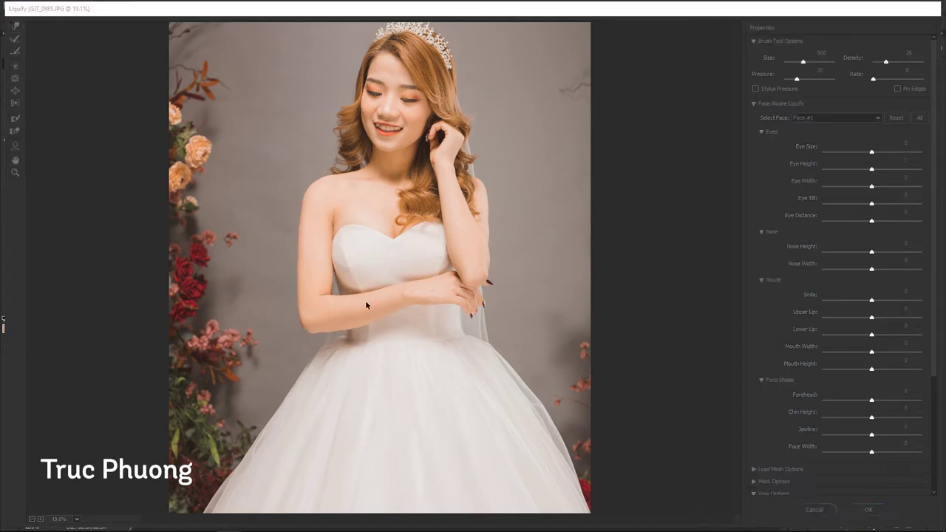
Push in the dress outline with Liquify, then marquee-select from above the tiara to the upper skirt.
key(ctrl+shift+x)
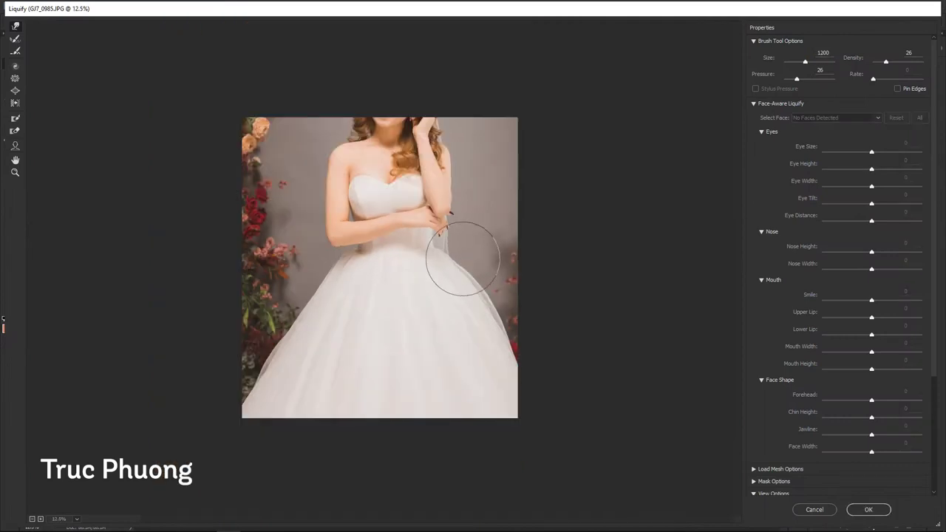
key(bracketleft)
key(bracketleft)
key(bracketleft)
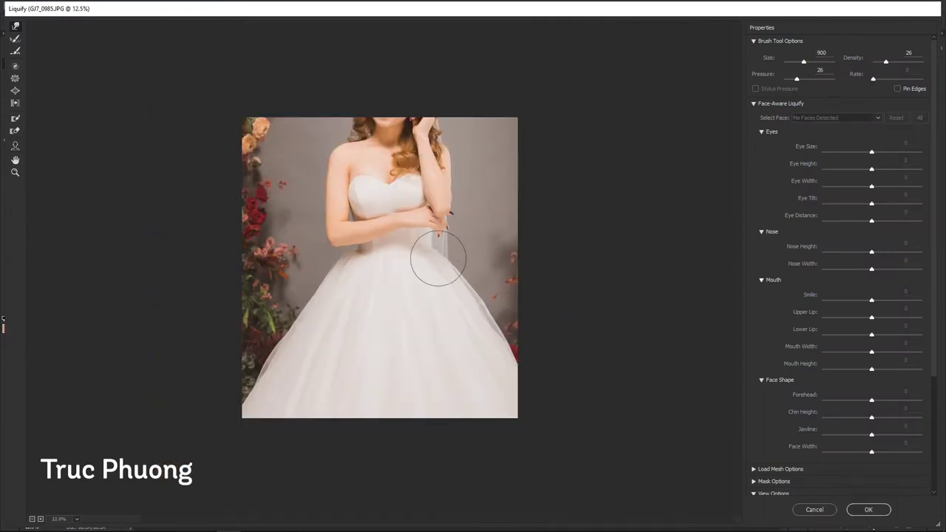
key(bracketright)
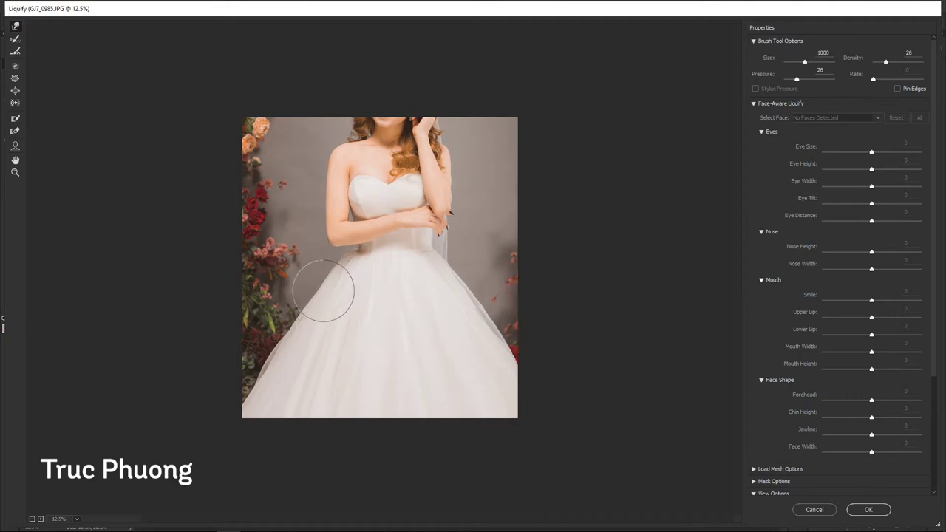
key(Return)
drag(267, 106, 556, 372)
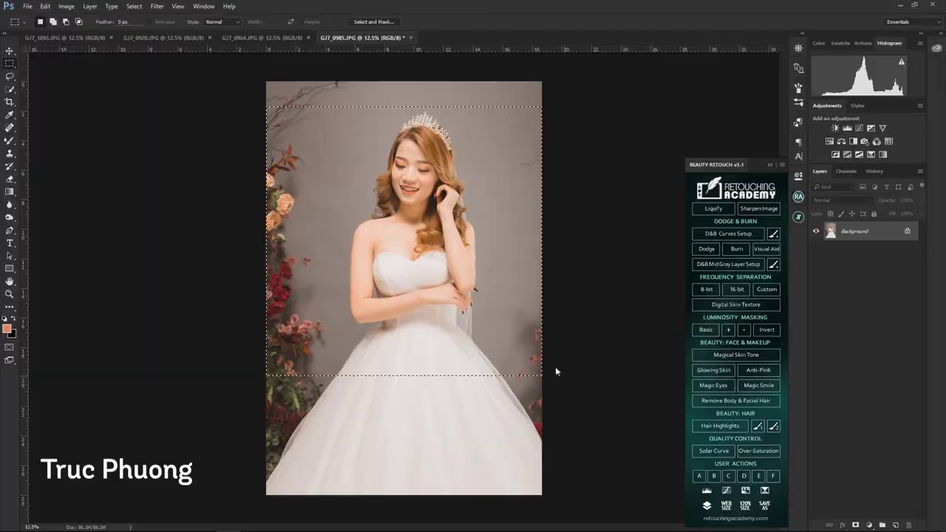
Push in the right arm, left arm and left shoulder edges with Forward Warp in Liquify.
key(ctrl+shift+x)
key(bracketright)
drag(473, 270, 445, 302)
key(bracketleft)
key(bracketleft)
key(bracketleft)
key(bracketleft)
key(bracketleft)
key(bracketleft)
key(bracketleft)
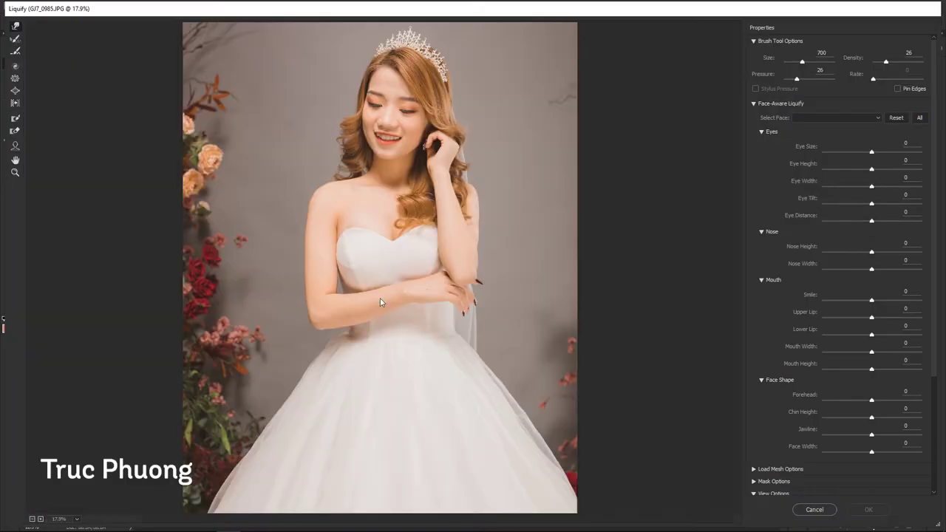
key(bracketright)
key(bracketright)
key(bracketright)
key(bracketright)
drag(283, 254, 294, 248)
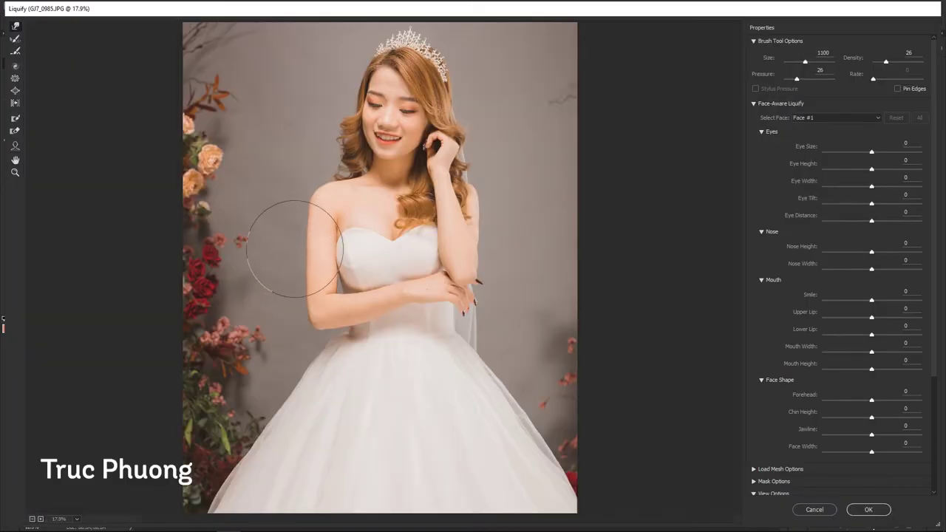
key(bracketleft)
key(bracketleft)
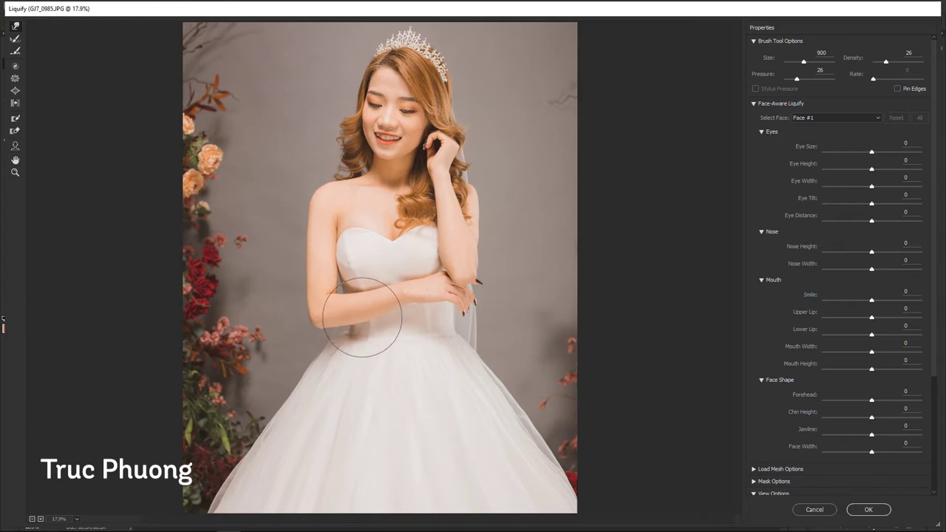
key(bracketright)
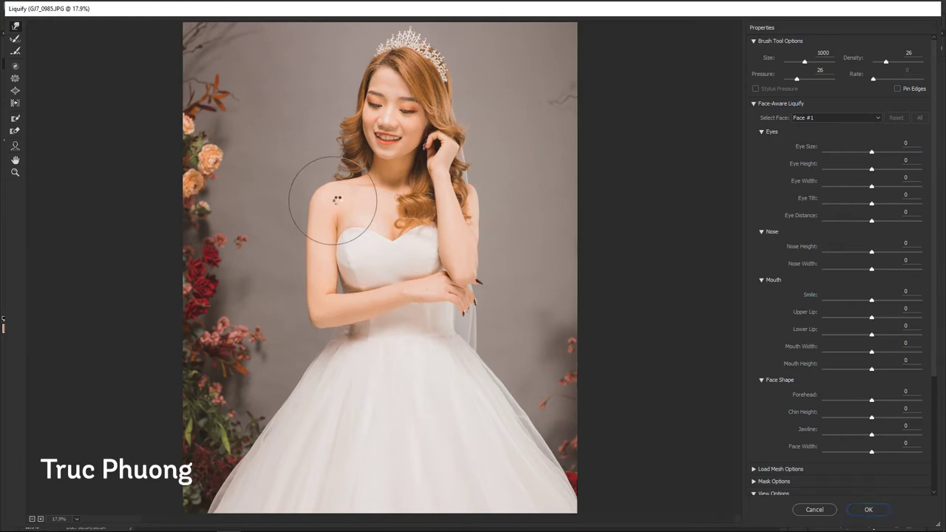
key(Return)
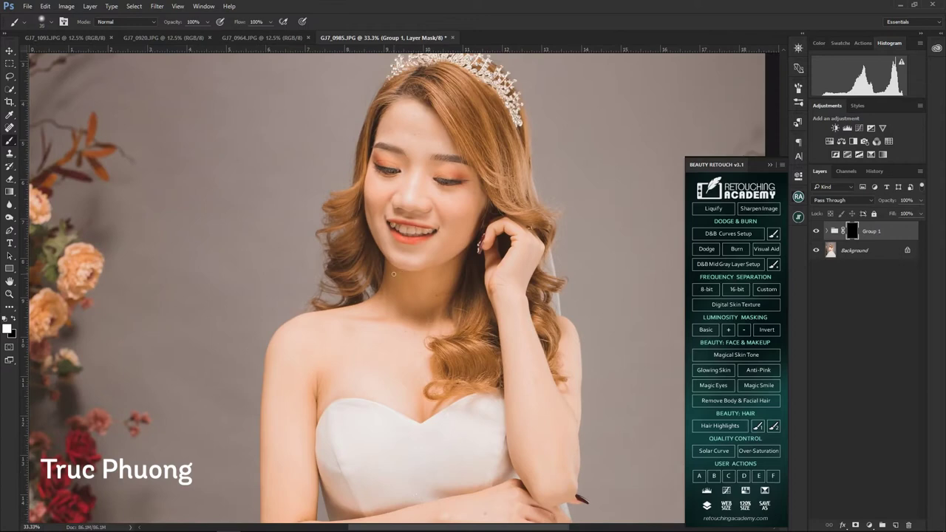
Set Selective Color Yellows to Magenta +3, Yellow -7 and paint it onto the skin.
key(z)
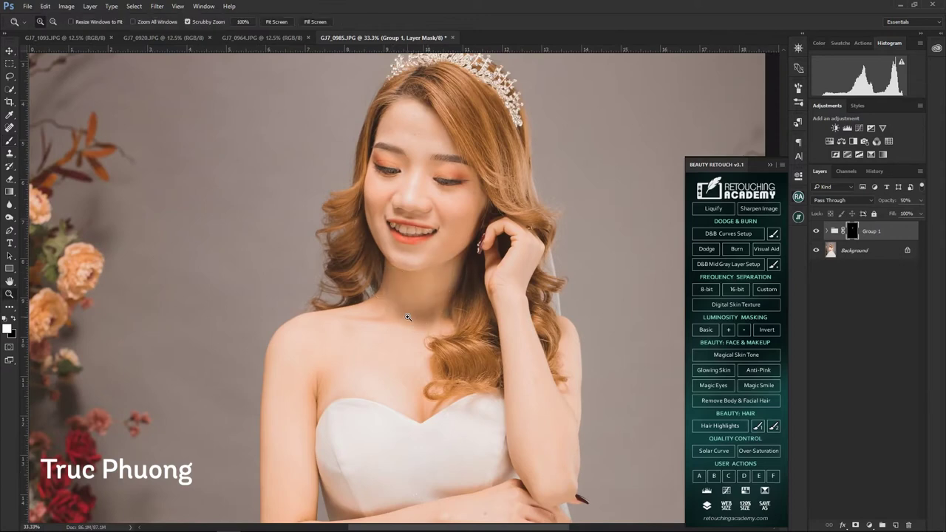
drag(414, 307, 391, 307)
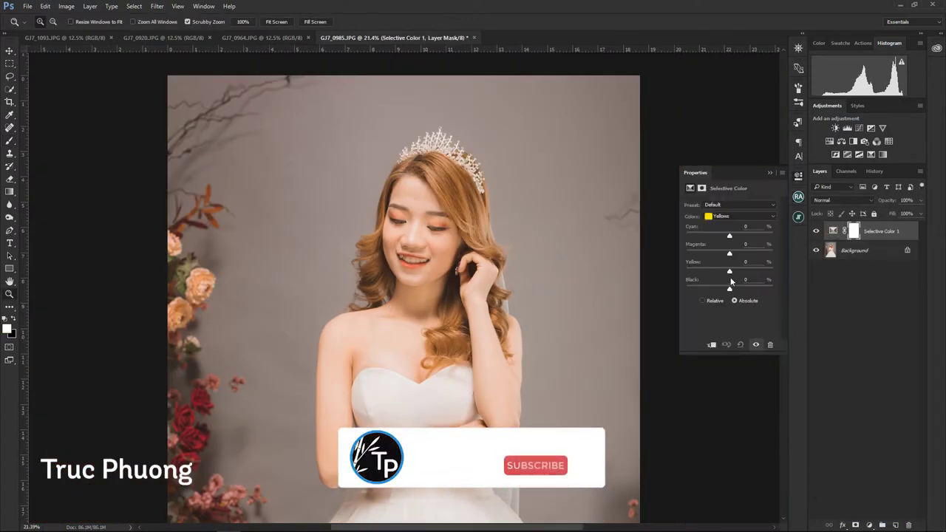
drag(730, 254, 731, 255)
drag(469, 264, 444, 266)
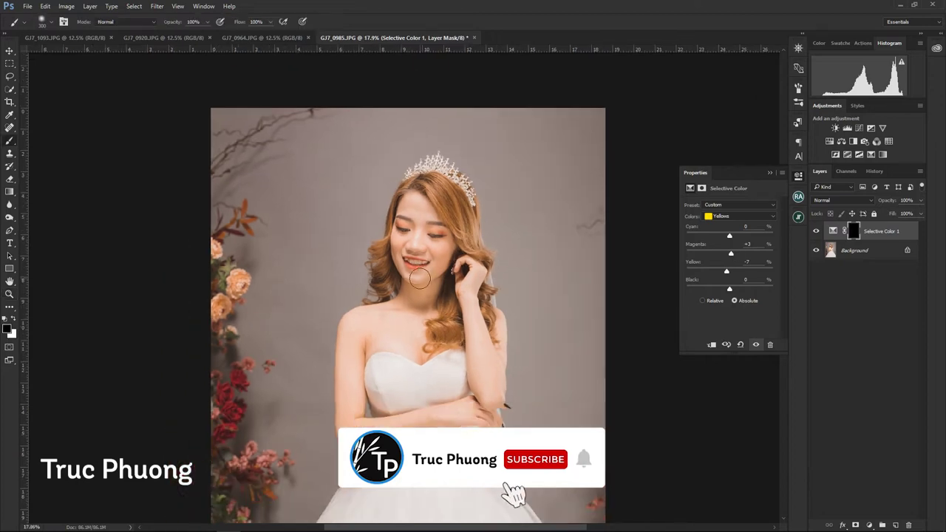
key(b)
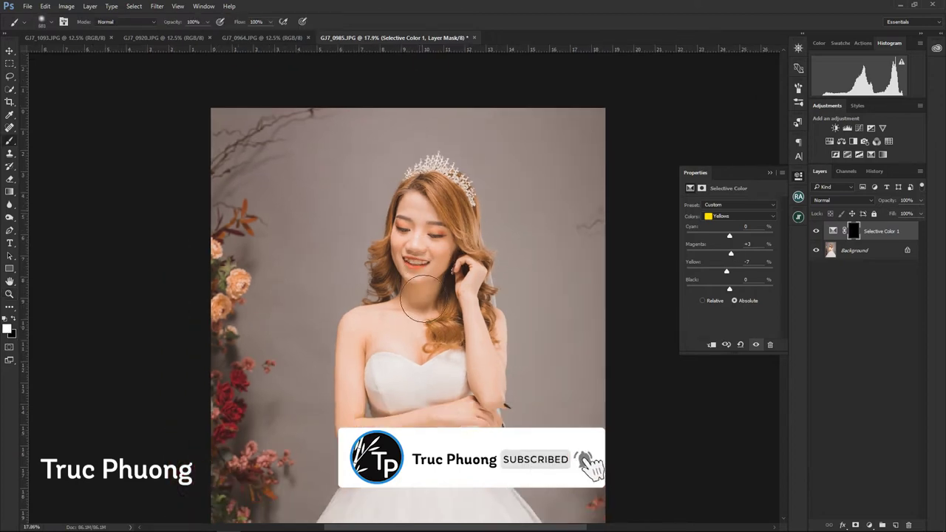
drag(423, 298, 436, 281)
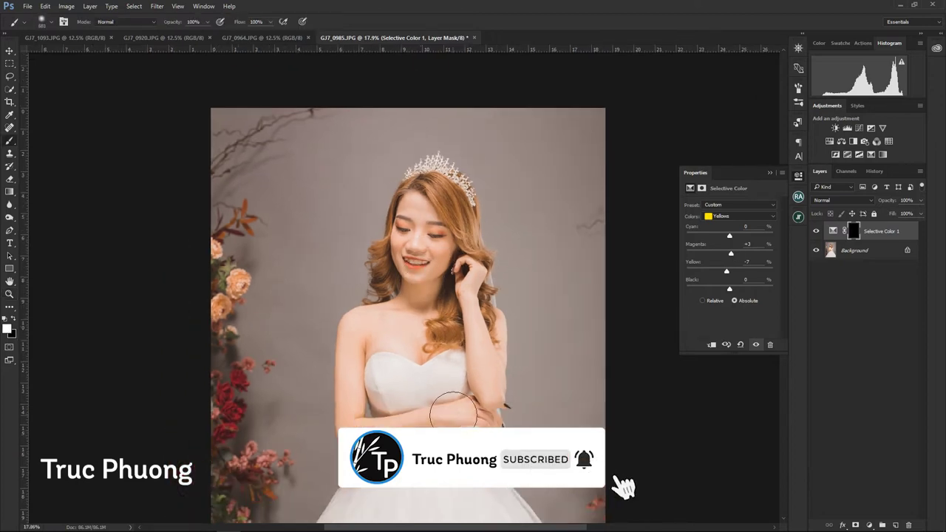
Set Group 1's teeth whitening to 60% opacity, then select a rectangular area.
key(z)
drag(473, 377, 446, 377)
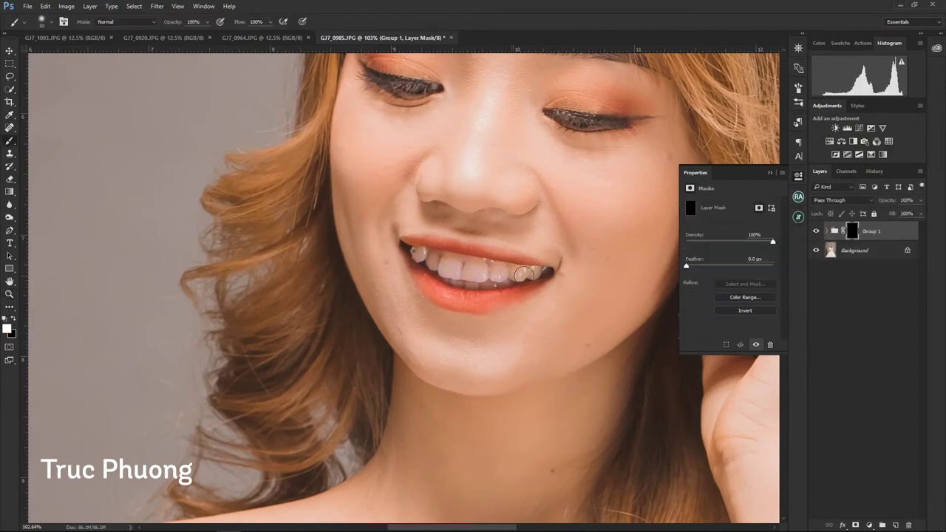
key(z)
key(6)
drag(515, 282, 469, 268)
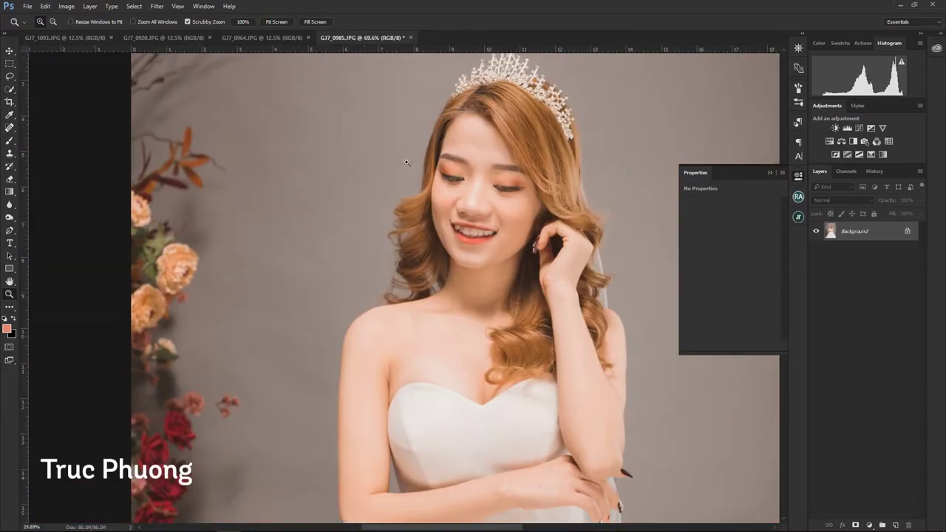
drag(372, 96, 547, 292)
Make a small Liquify adjustment on the selection with a slightly smaller brush.
key(ctrl+shift+x)
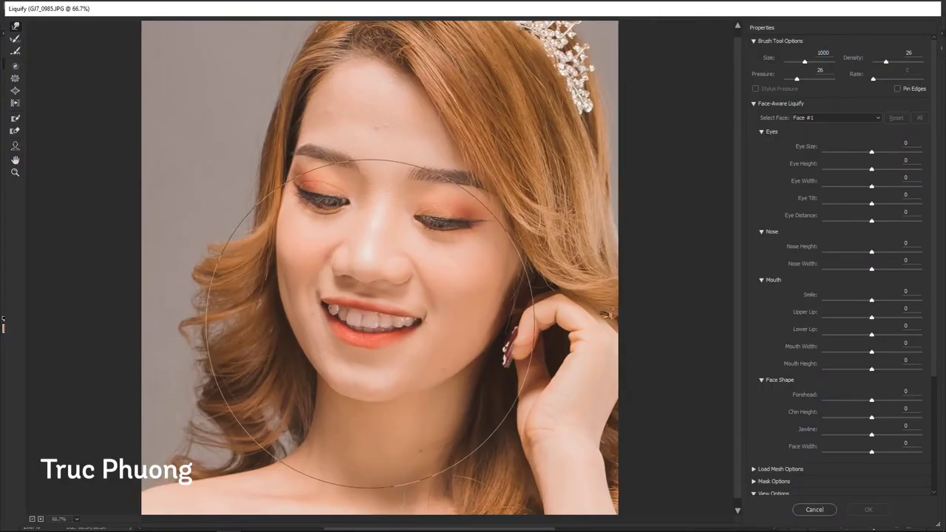
scroll(361, 351, up, 3)
key(bracketleft)
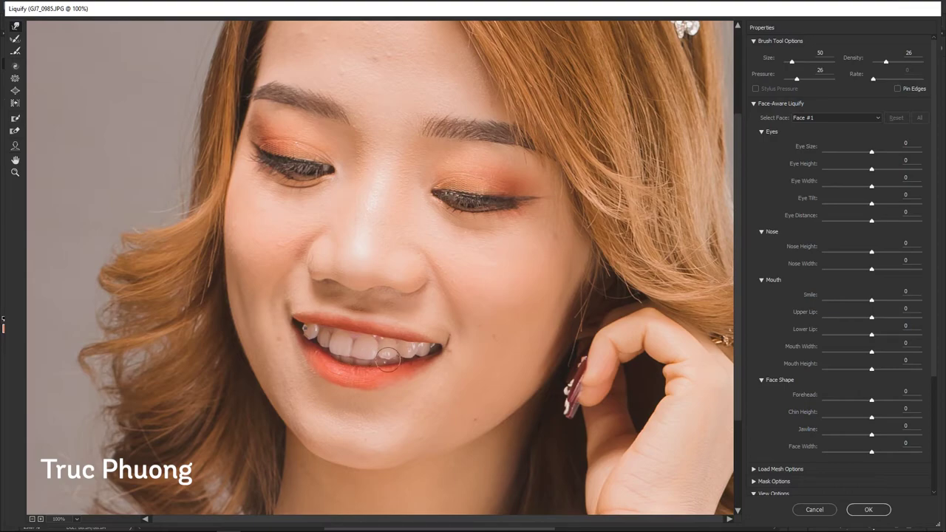
key(Return)
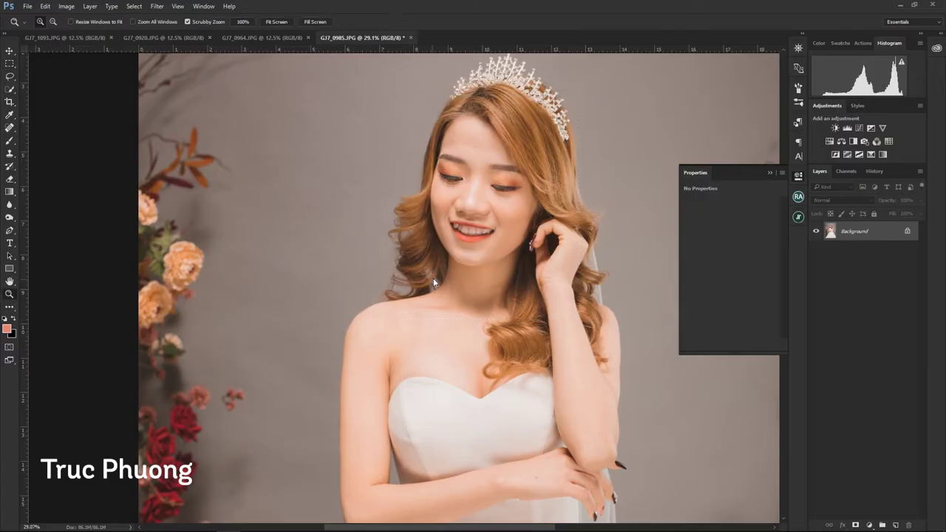
Brighten the neck through a Quick Mask selection and a Curves lift from 128 to 139.
key(q)
drag(403, 203, 433, 210)
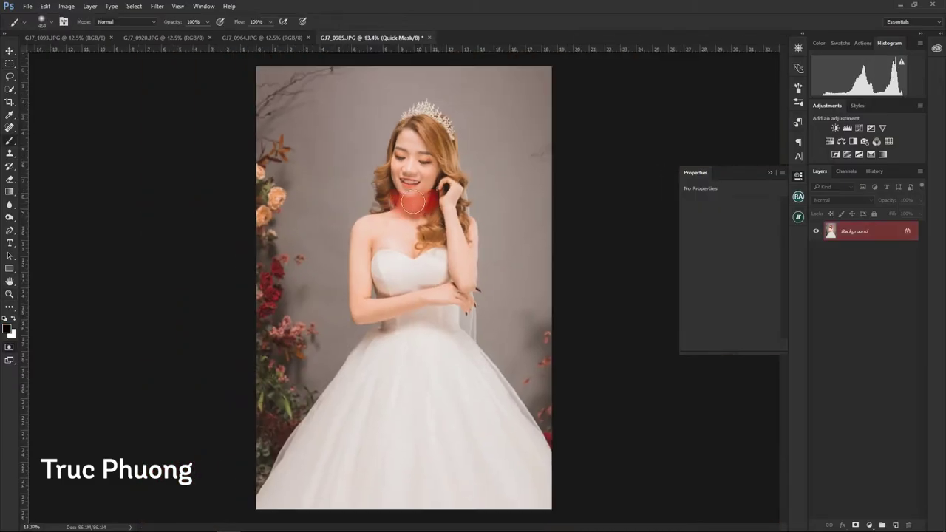
key(q)
key(ctrl+m)
drag(701, 232, 701, 226)
key(Return)
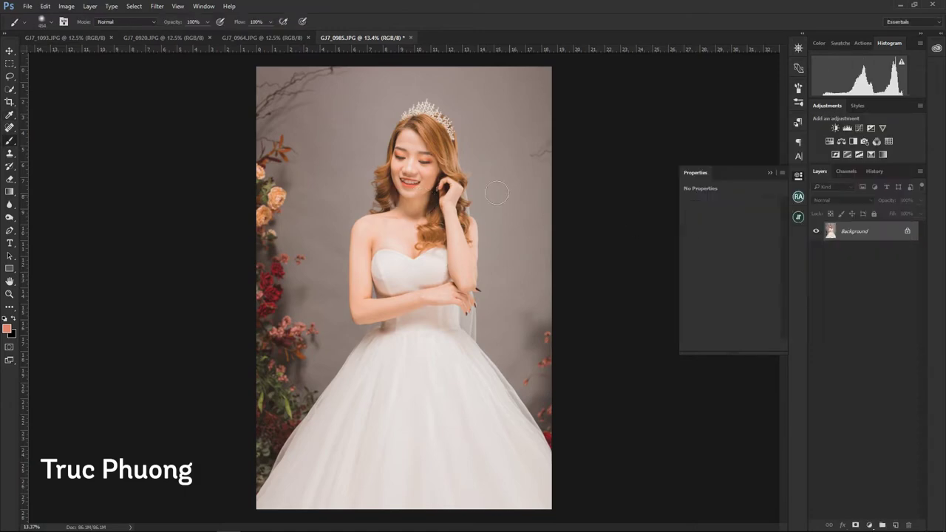
Run Beauty Retouch's 8-bit frequency separation on the portrait.
drag(553, 205, 806, 198)
click(798, 196)
click(706, 289)
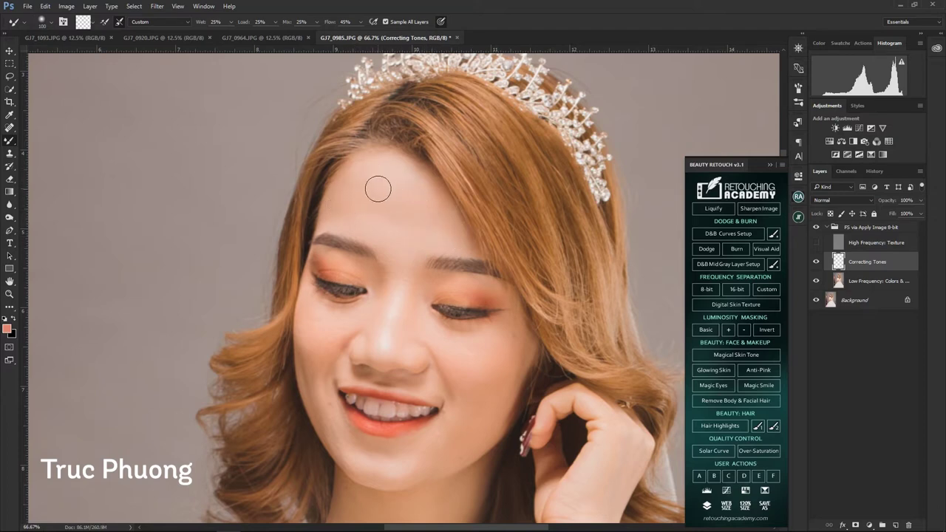
Blend the blotchy skin tones on the bride's face and neck with the Mixer Brush.
scroll(415, 244, down, 3)
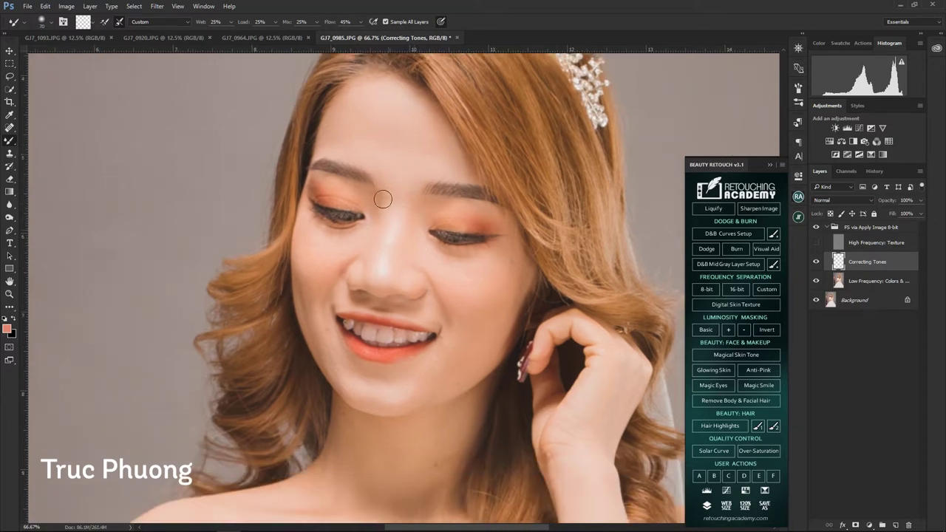
drag(381, 200, 412, 179)
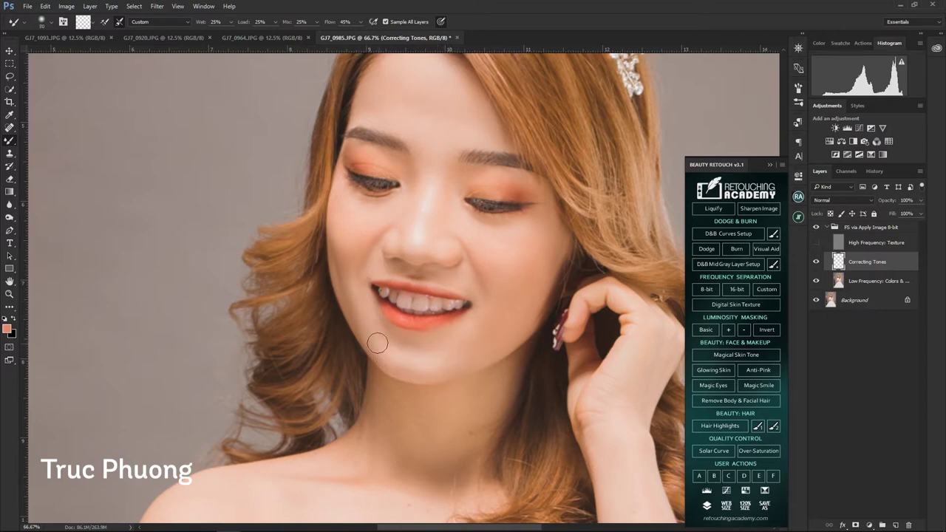
scroll(438, 277, down, 1)
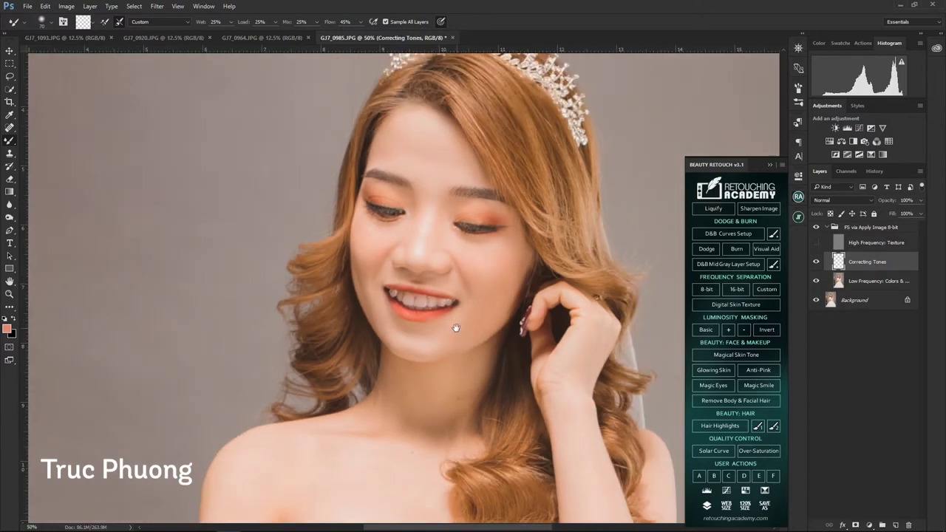
scroll(451, 332, down, 2)
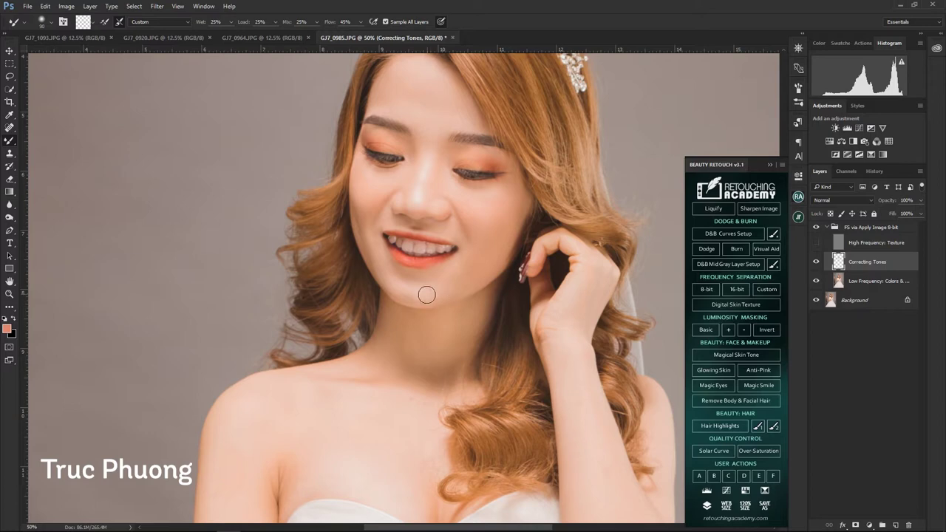
scroll(436, 303, down, 2)
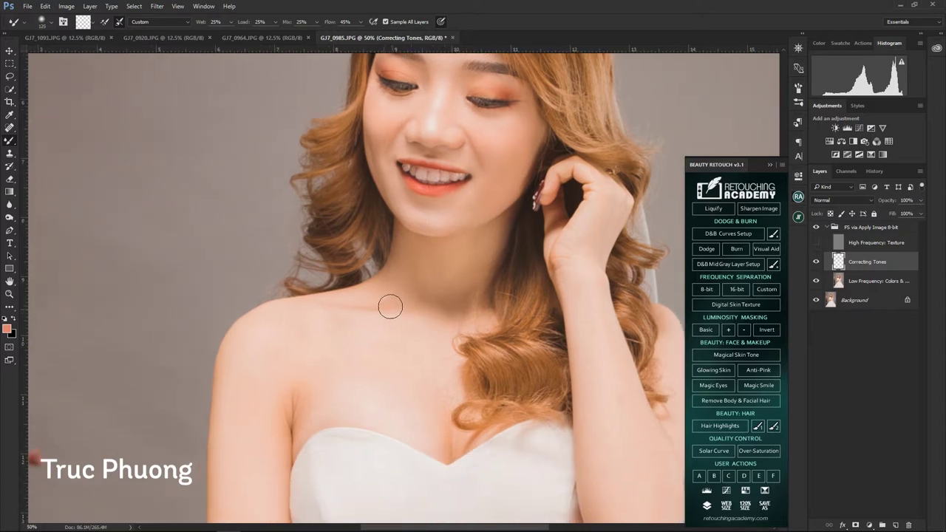
scroll(367, 296, down, 1)
scroll(367, 296, left, 2)
scroll(422, 288, down, 2)
scroll(422, 287, left, 2)
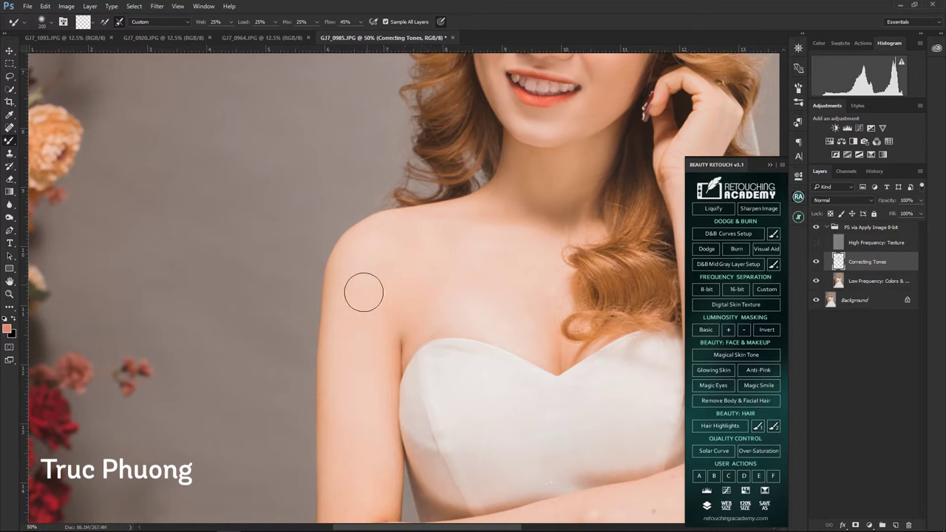
Blend the shoulder and arm skin tones, resizing the Mixer Brush as needed.
key(ctrl+minus)
key(ctrl+plus)
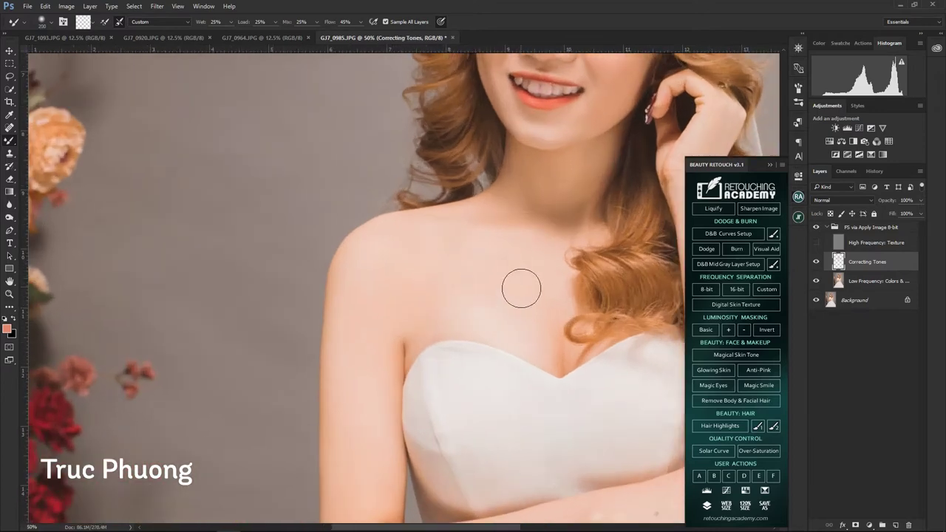
key(ctrl+minus)
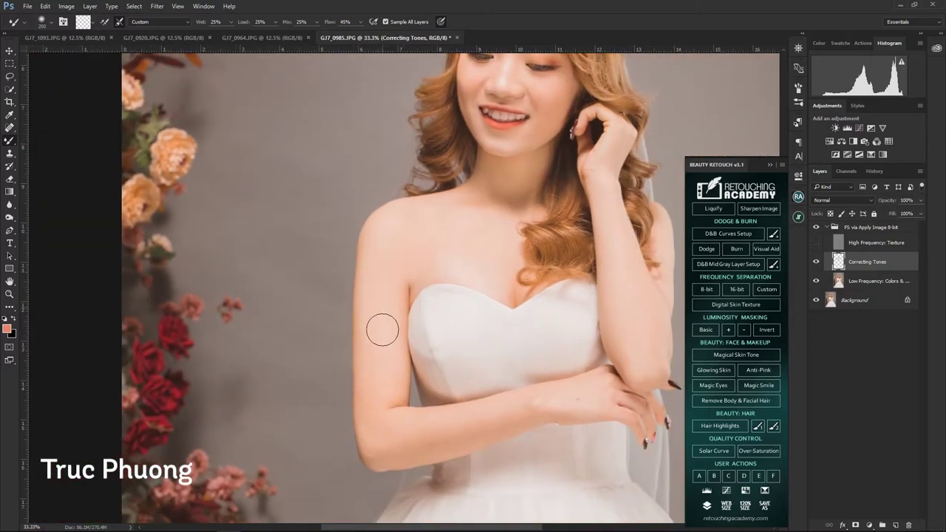
key(bracketleft)
key(bracketleft)
scroll(381, 321, down, 2)
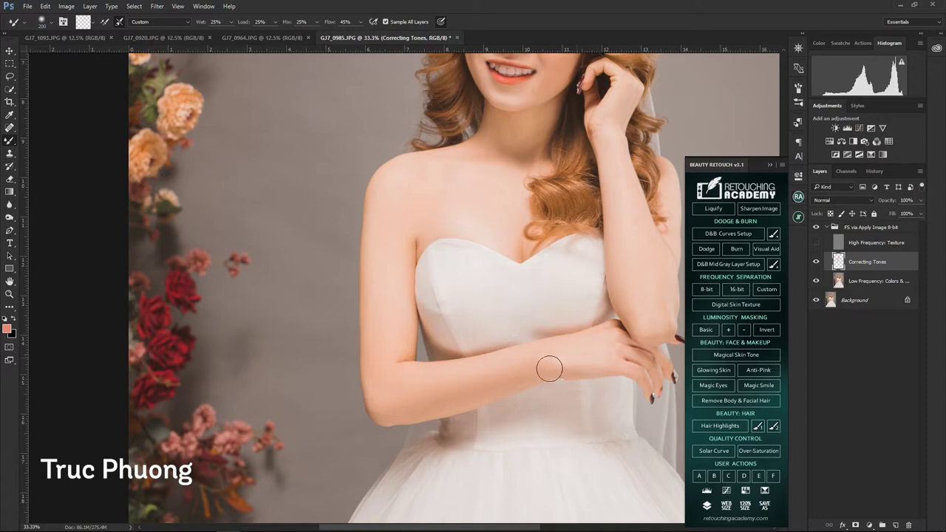
key(bracketright)
scroll(550, 367, up, 3)
scroll(551, 367, right, 5)
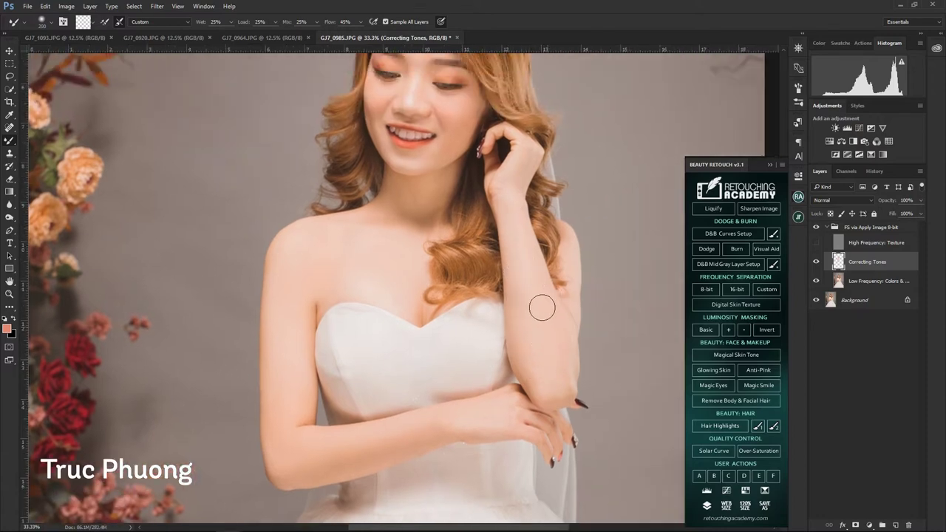
scroll(525, 344, up, 3)
scroll(528, 338, left, 1)
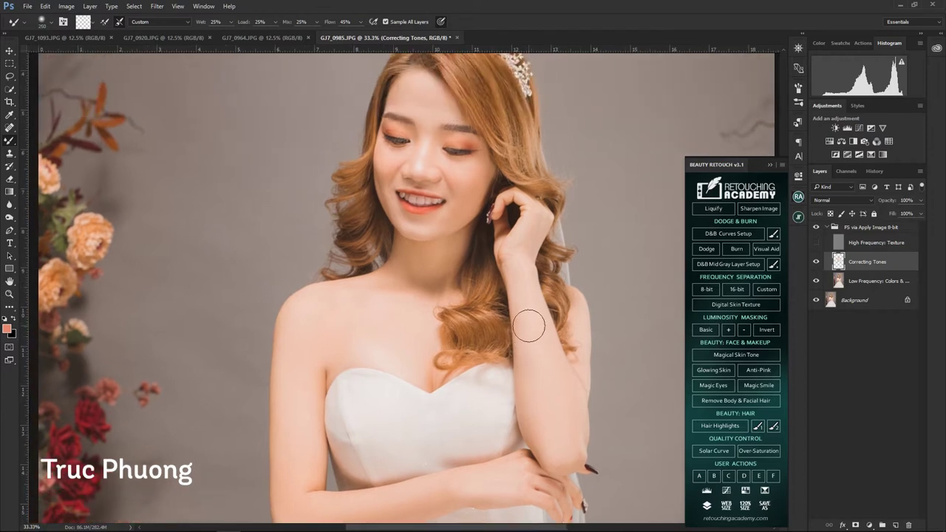
scroll(562, 450, up, 1)
scroll(391, 359, up, 2)
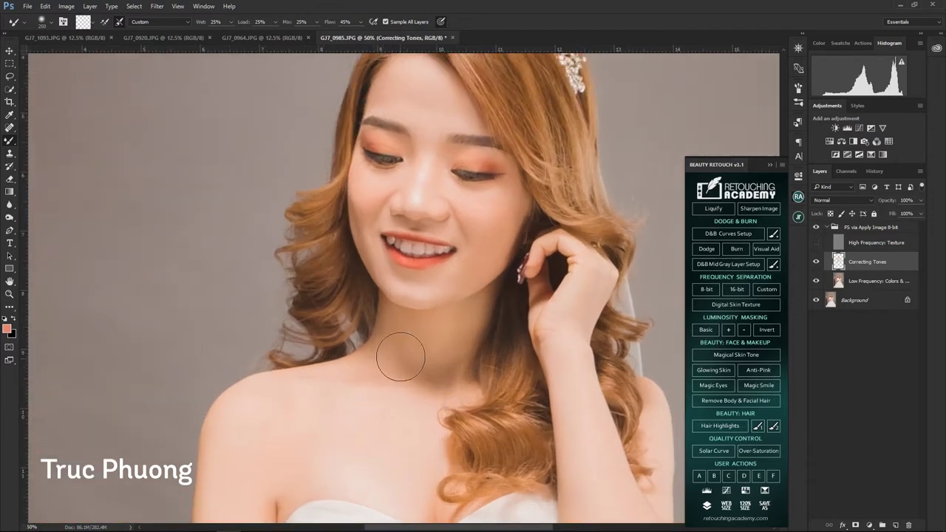
scroll(453, 286, up, 1)
scroll(388, 268, up, 1)
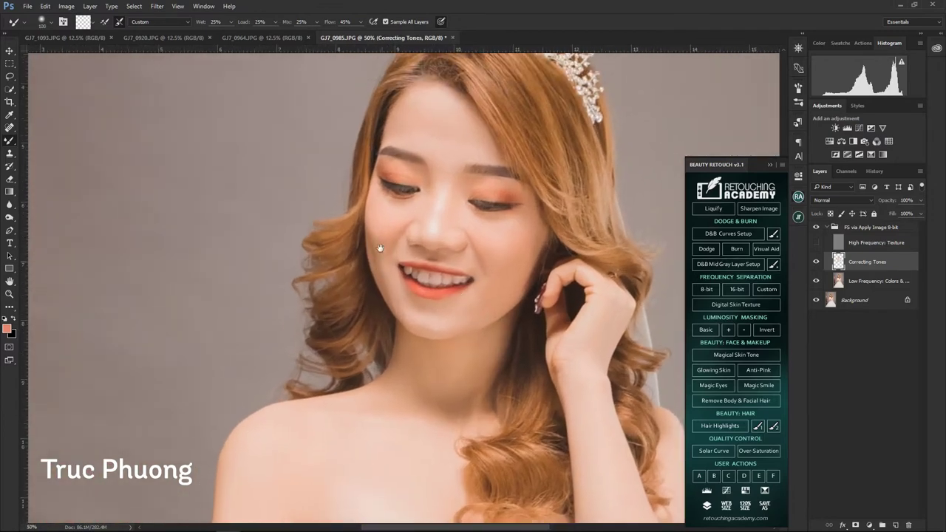
scroll(403, 288, down, 1)
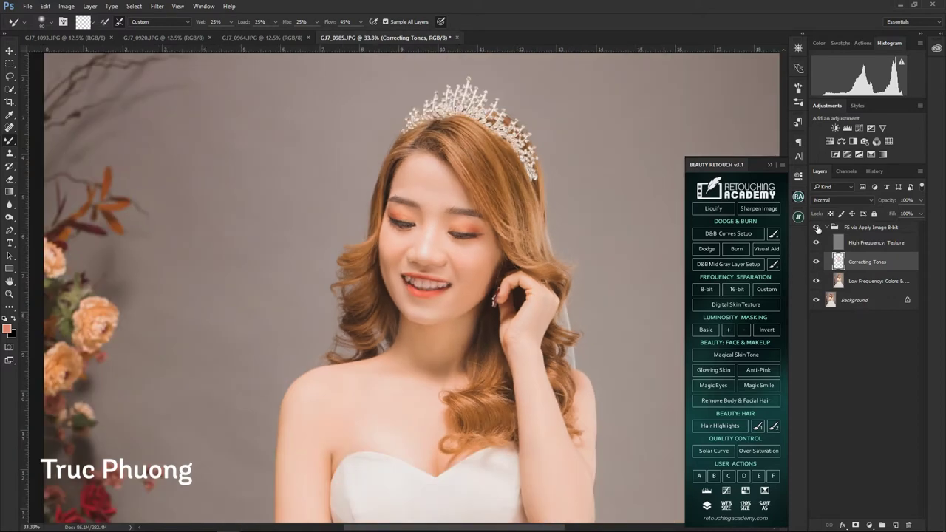
key(ctrl+plus)
Hide the High Frequency: Texture layer and blend the grey backdrop with the Mixer Brush.
click(816, 242)
key(e)
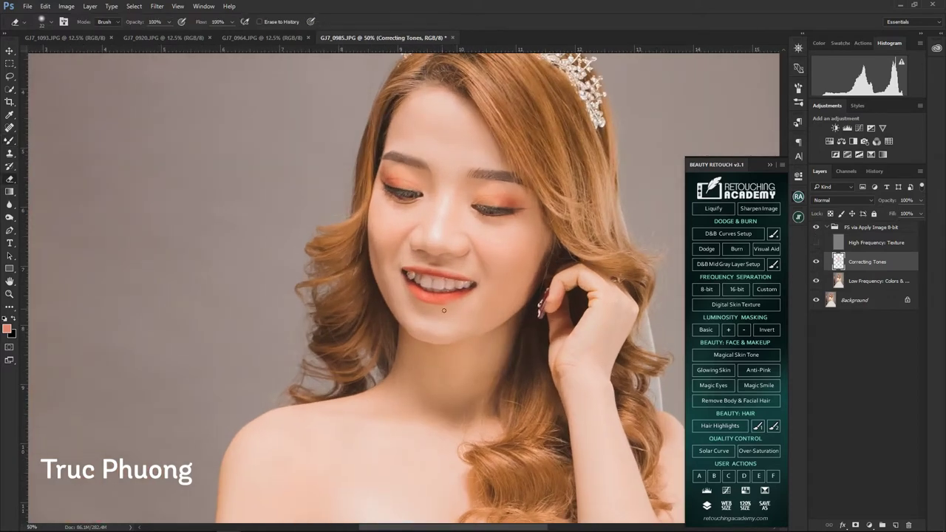
key(b)
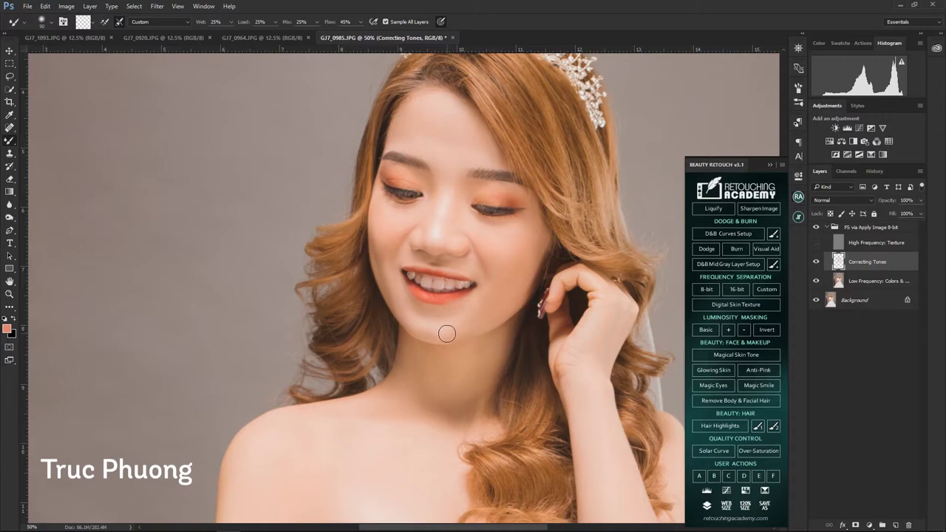
scroll(454, 318, down, 1)
scroll(461, 266, up, 1)
scroll(458, 222, down, 2)
scroll(452, 204, down, 1)
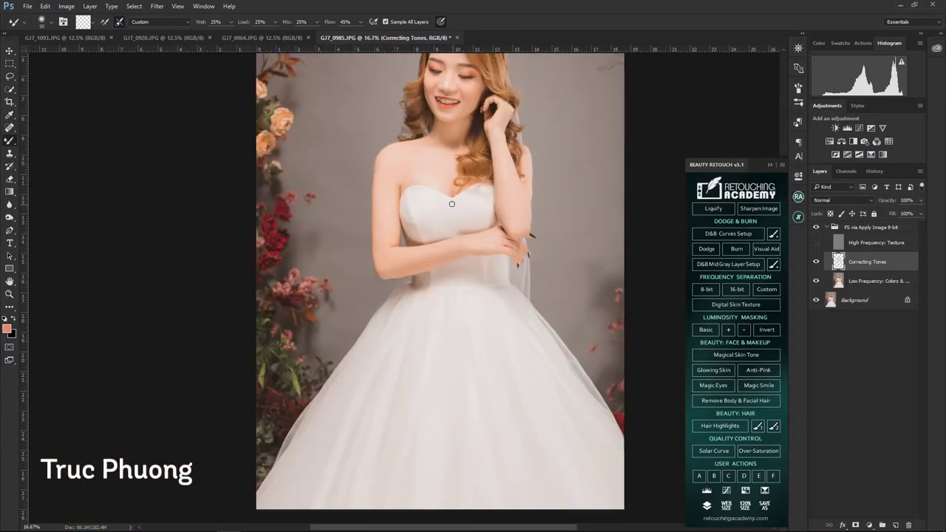
scroll(452, 204, up, 3)
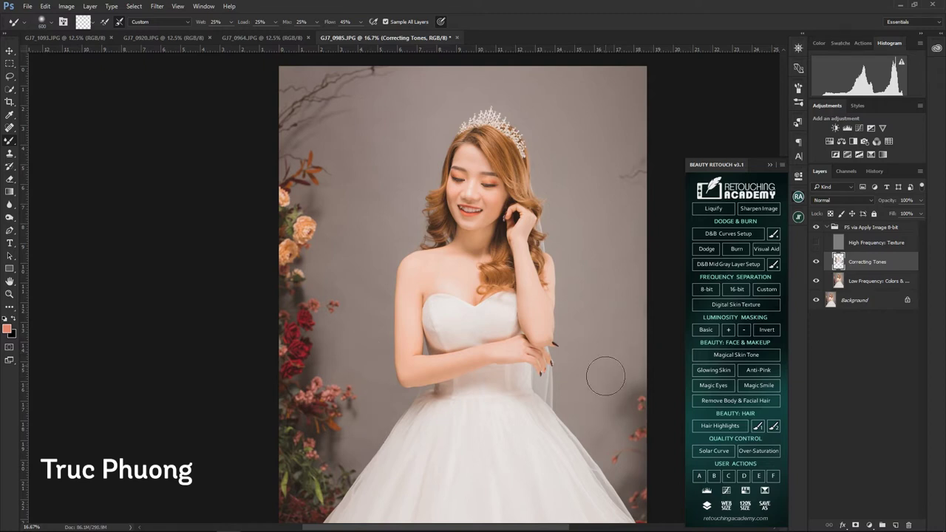
scroll(610, 340, up, 2)
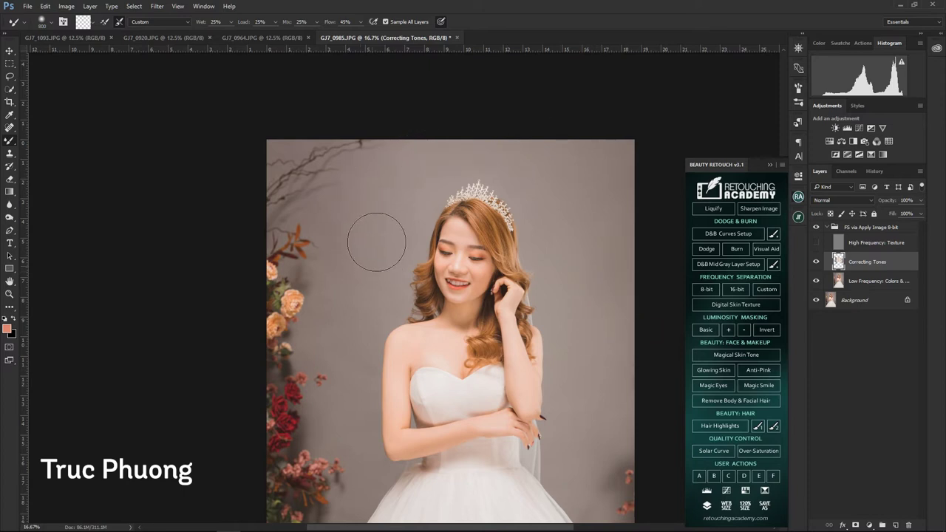
Continue blending the backdrop with a smaller brush, then zoom in on the upper arm.
key(bracketleft)
key(bracketleft)
scroll(376, 256, down, 1)
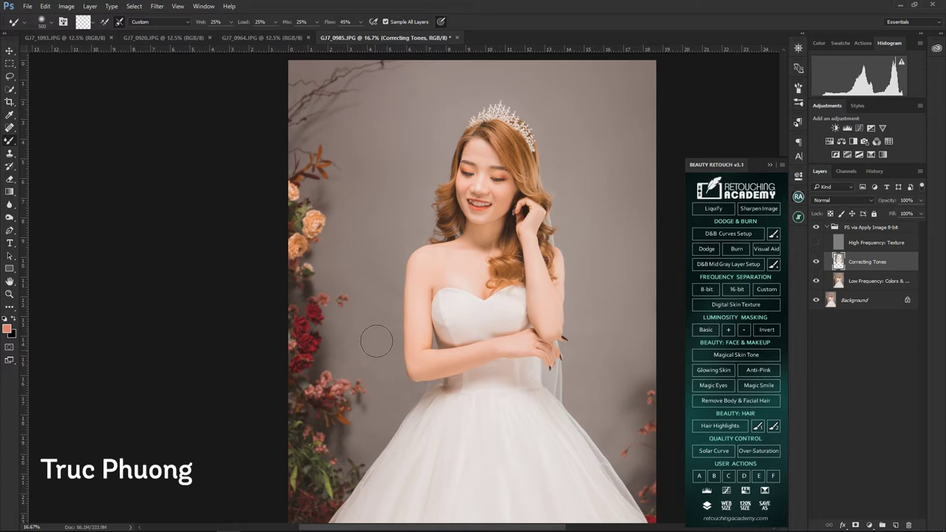
drag(385, 166, 375, 215)
scroll(605, 185, down, 3)
scroll(599, 259, down, 2)
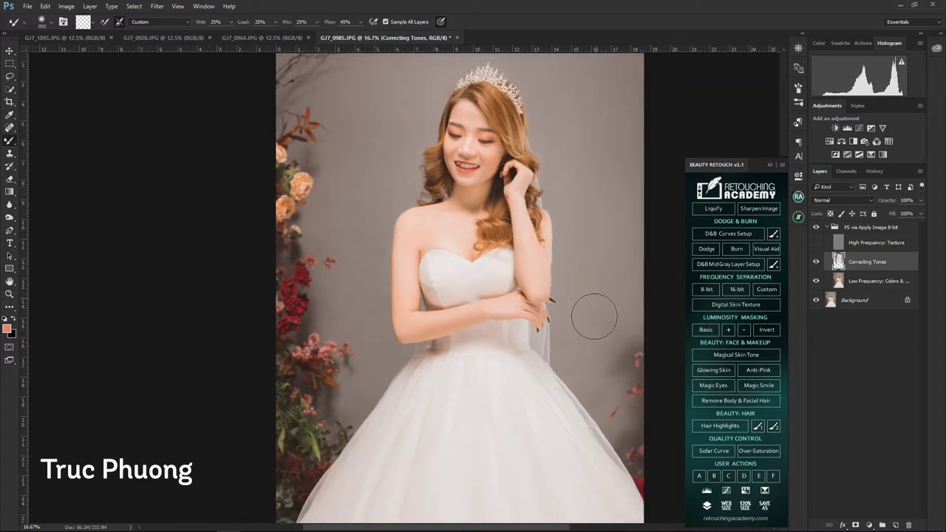
key(z)
drag(403, 256, 458, 256)
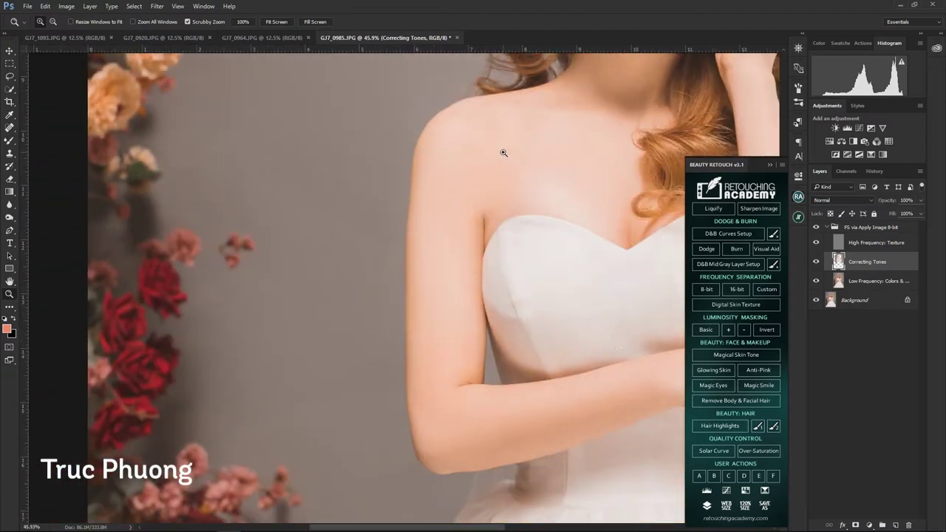
Clone texture around the face on the High Frequency: Texture layer.
click(868, 244)
key(s)
scroll(467, 207, up, 5)
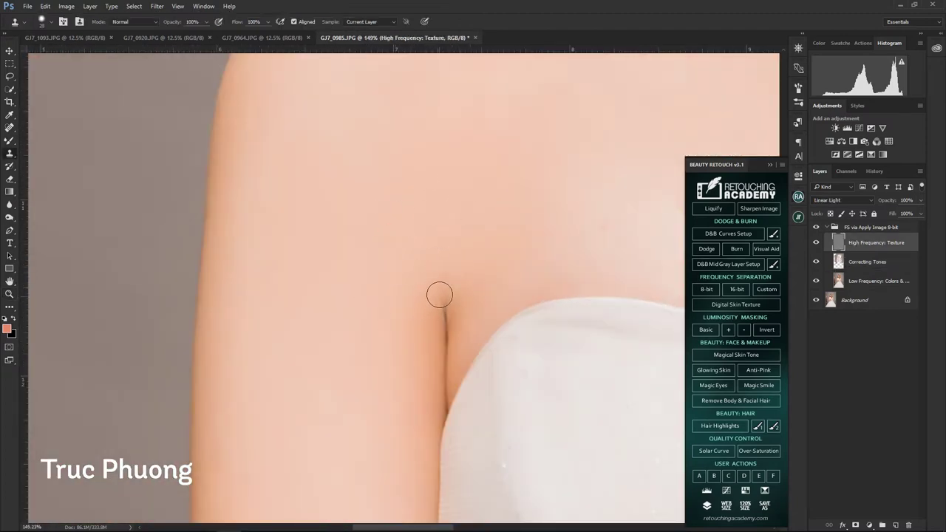
key(z)
drag(425, 289, 414, 289)
scroll(459, 222, up, 5)
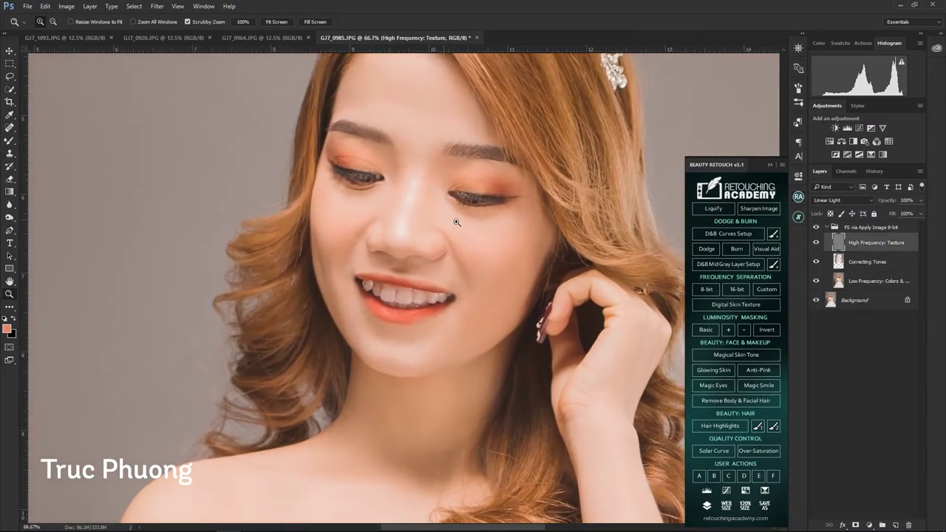
drag(458, 195, 467, 226)
key(s)
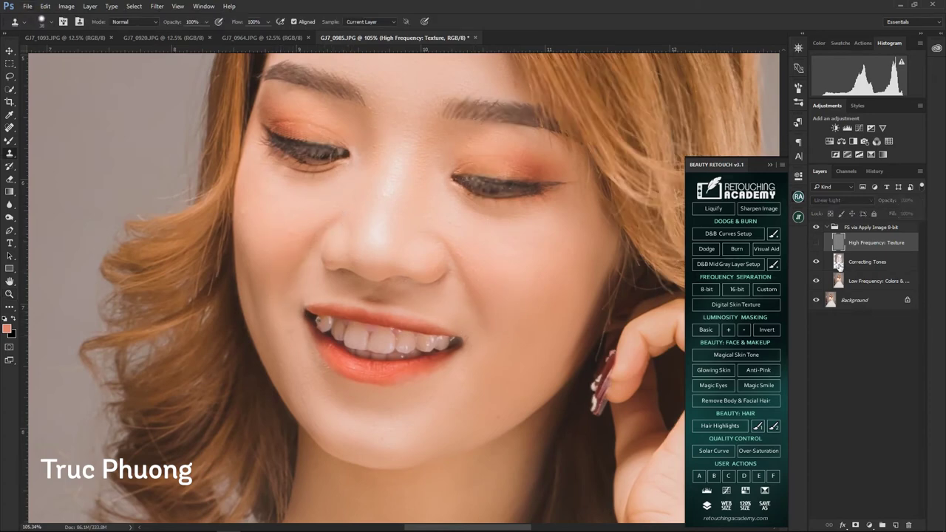
Blend the mouth and chin tones on Correcting Tones, then flatten the image.
click(857, 261)
key(e)
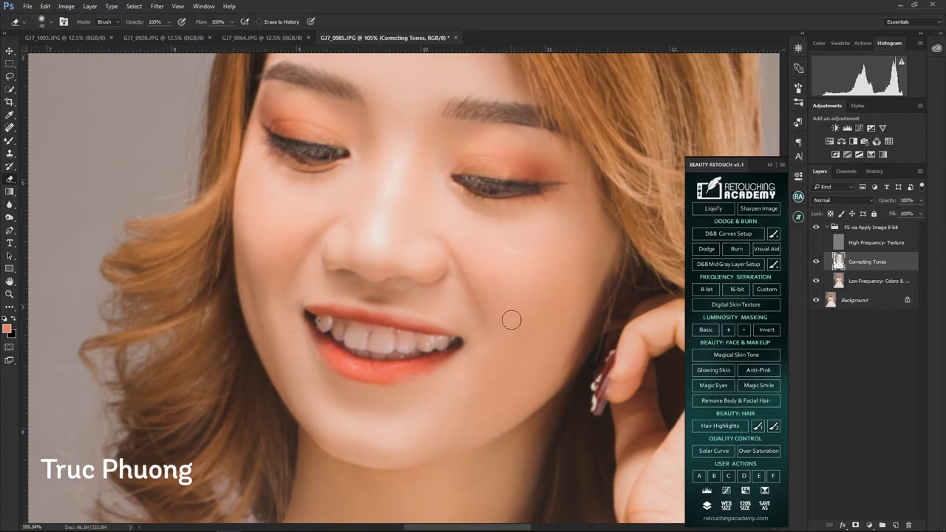
scroll(524, 318, up, 3)
scroll(525, 318, up, 1)
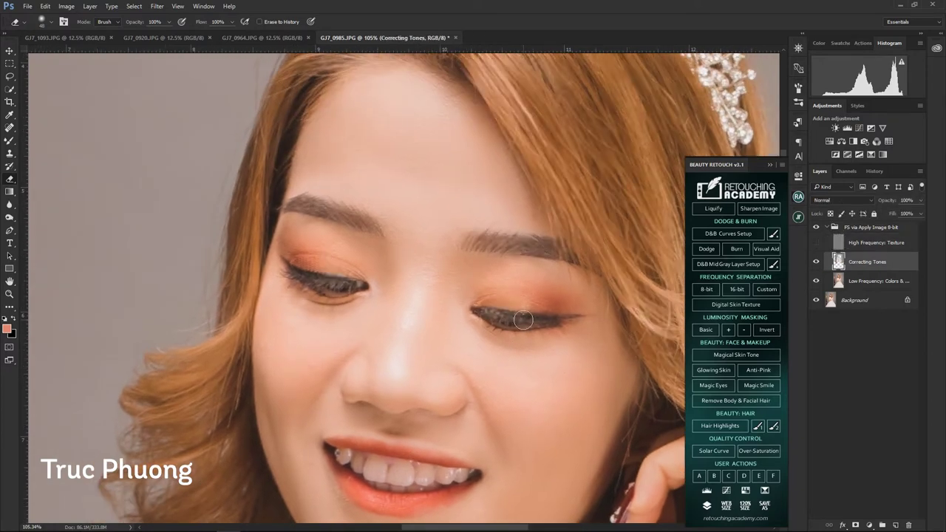
key(b)
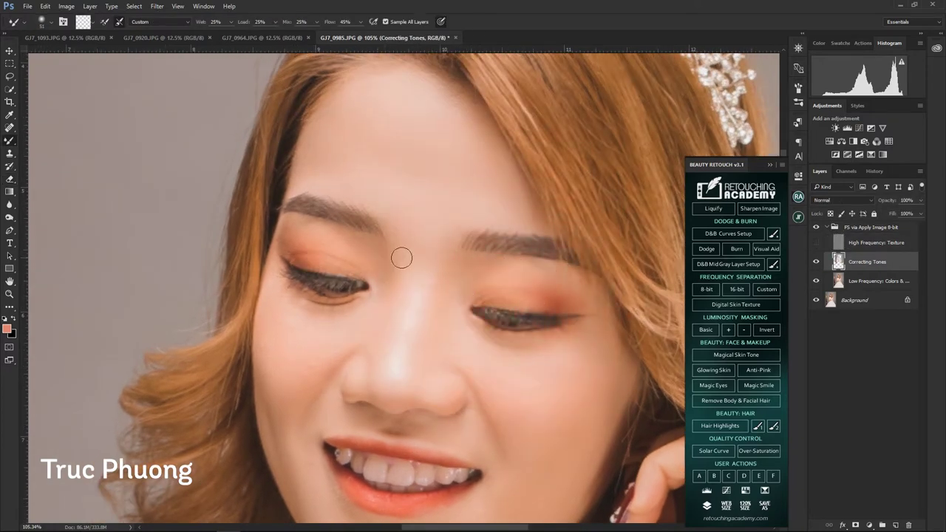
key(z)
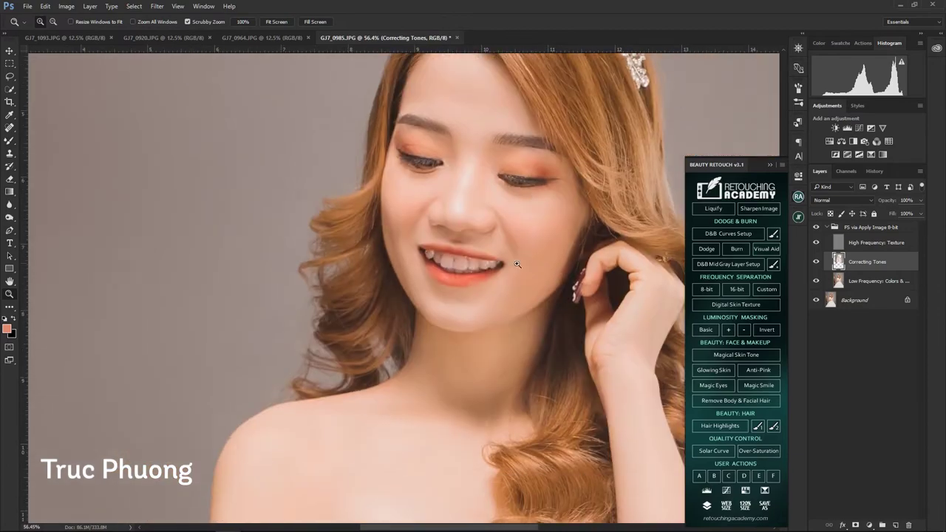
drag(537, 252, 499, 341)
key(b)
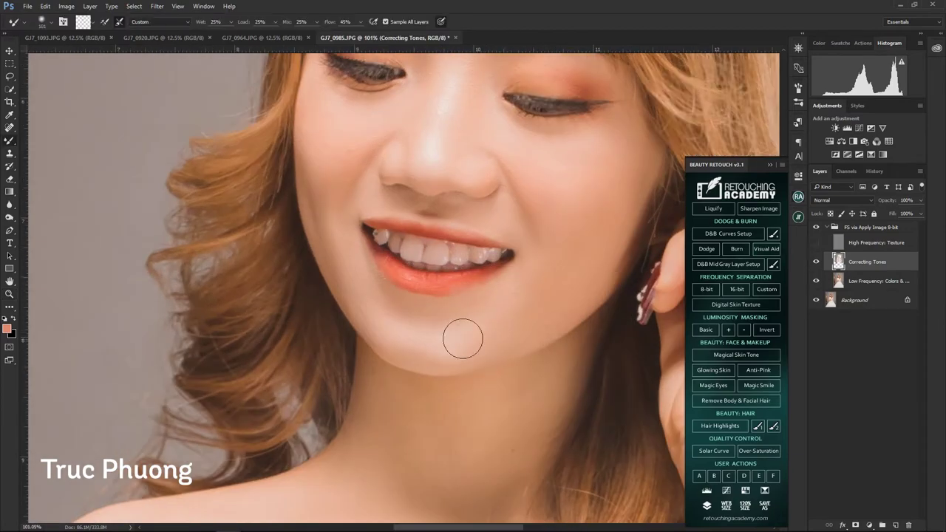
click(752, 300)
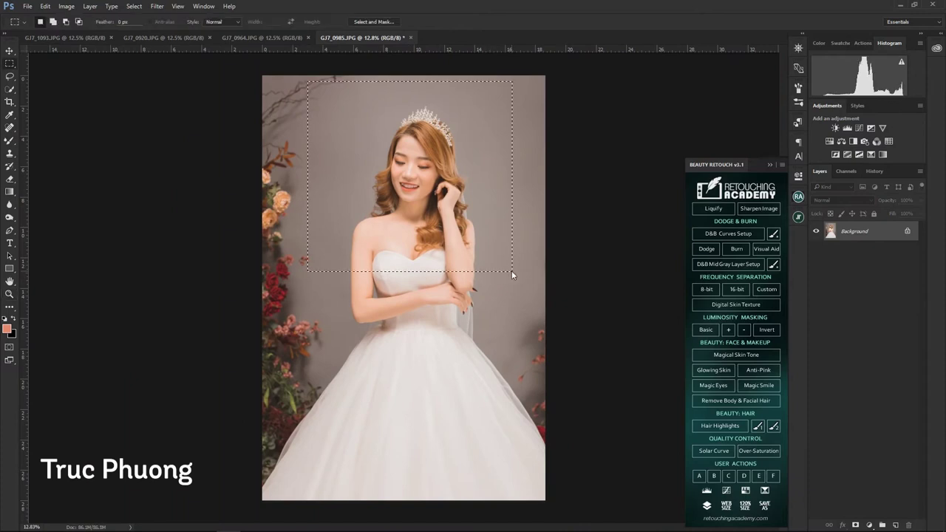
Apply a Liquify pass to GJ7_0985.JPG and save it as JPEG.
key(ctrl+shift+x)
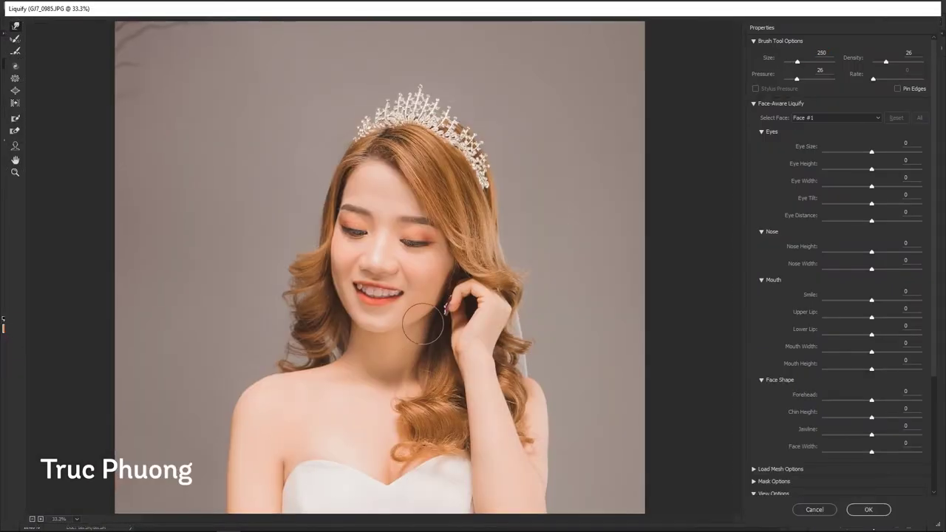
key(Return)
key(ctrl+s)
key(Return)
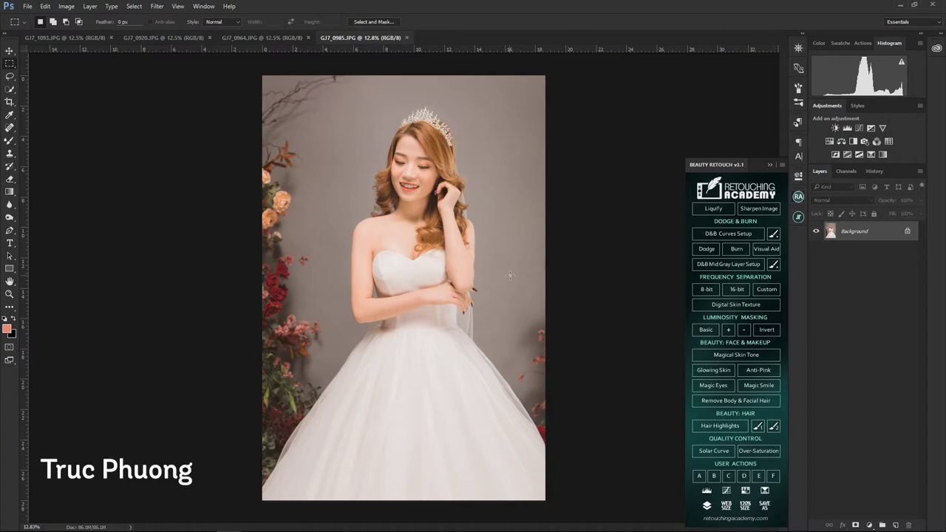
Make a final zoomed-in Liquify adjustment to the bride's face.
key(ctrl+shift+x)
key(ctrl+plus)
key(ctrl+plus)
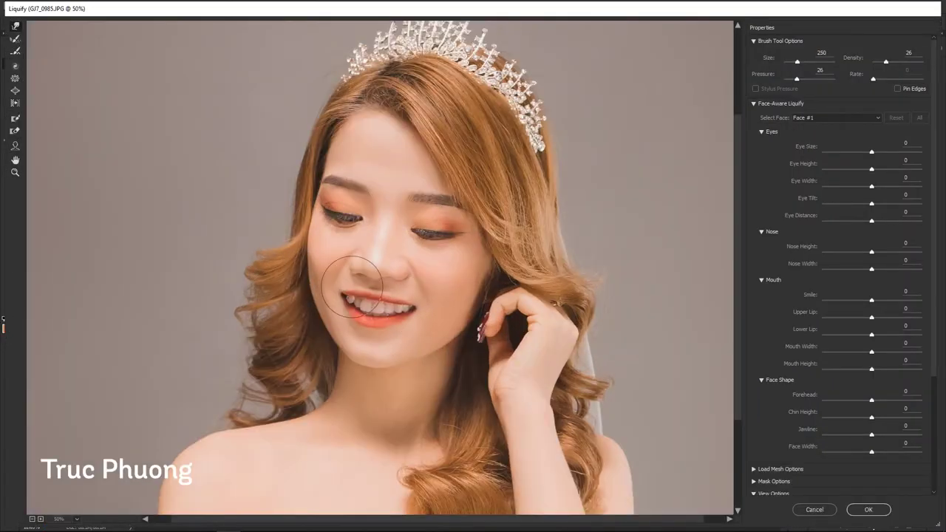
key(Return)
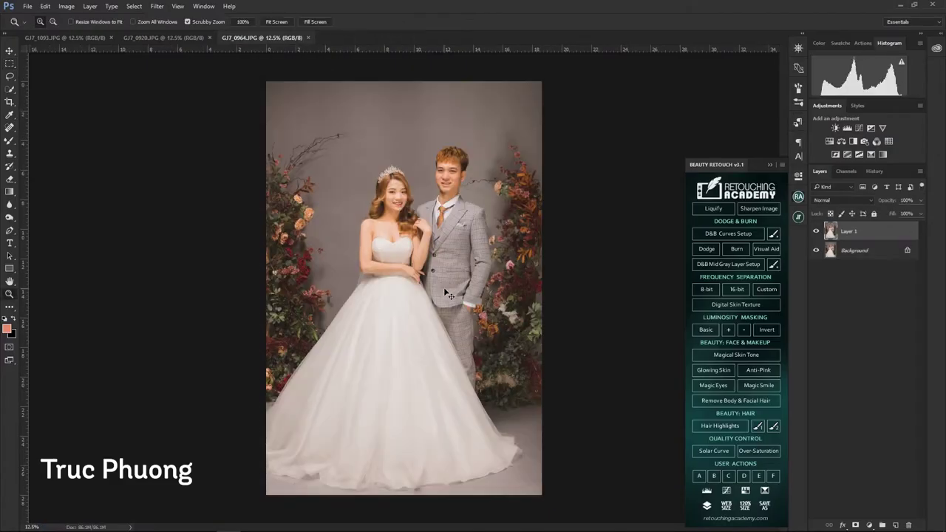
Nudge Layer 1 up slightly and rotate it -1° to level the couple.
drag(444, 281, 444, 271)
drag(578, 142, 580, 137)
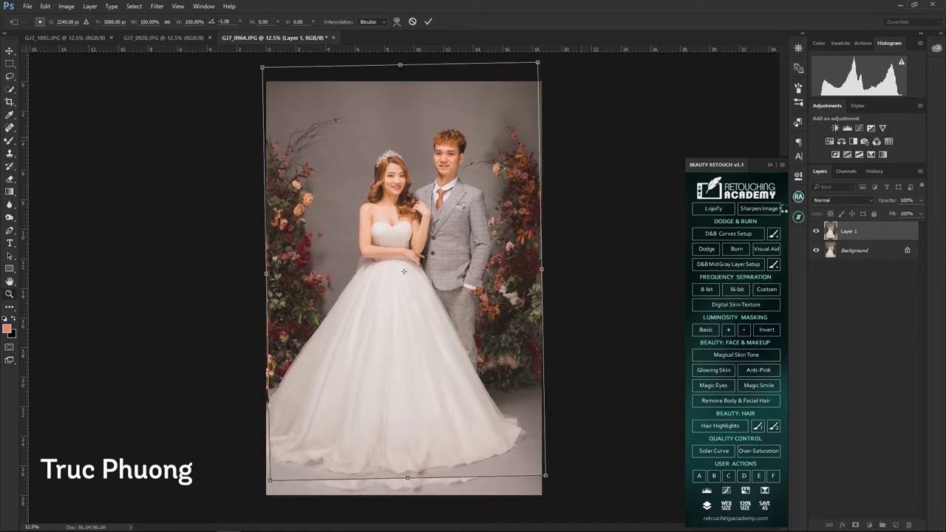
key(Return)
key(ctrl+0)
Stretch the lower part of the photo down over the empty bottom strip.
key(v)
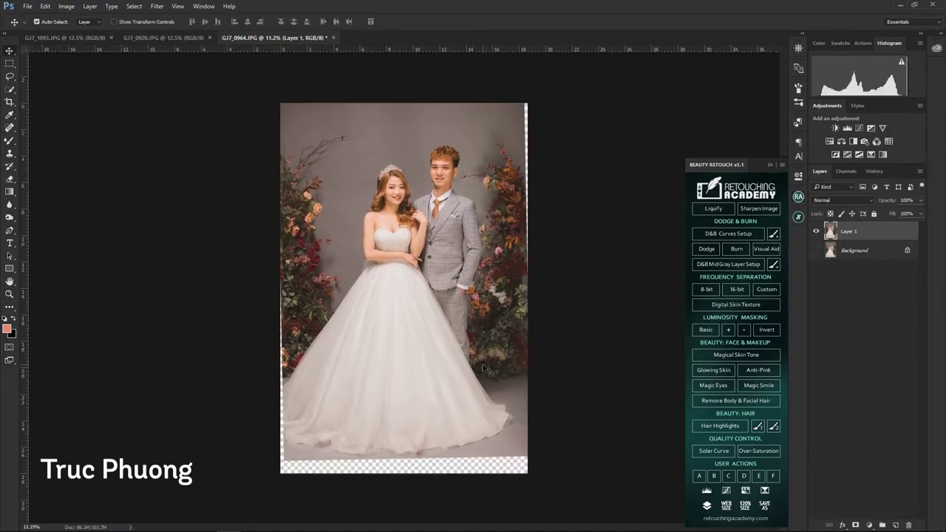
key(m)
drag(279, 301, 602, 476)
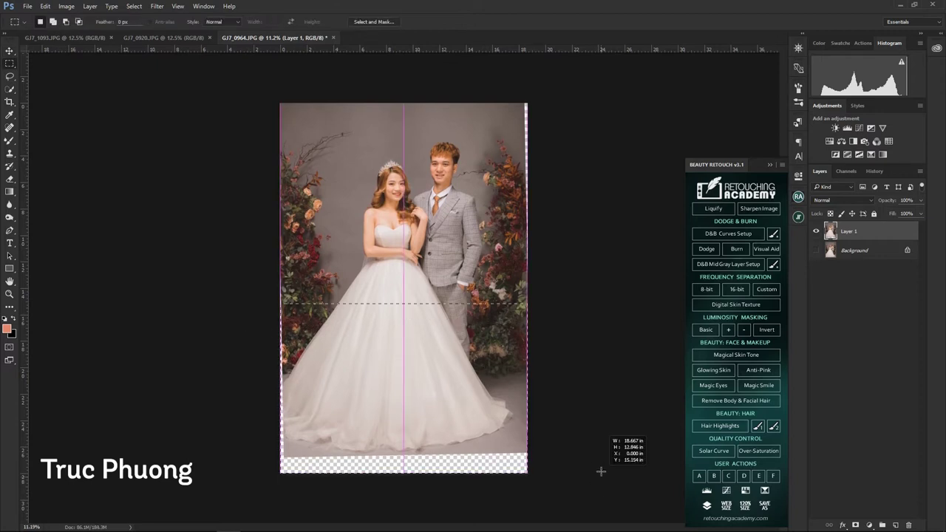
key(ctrl+t)
drag(403, 454, 404, 475)
key(Return)
key(ctrl+d)
Liquify the selected dress hem area.
drag(364, 351, 527, 473)
key(ctrl+shift+x)
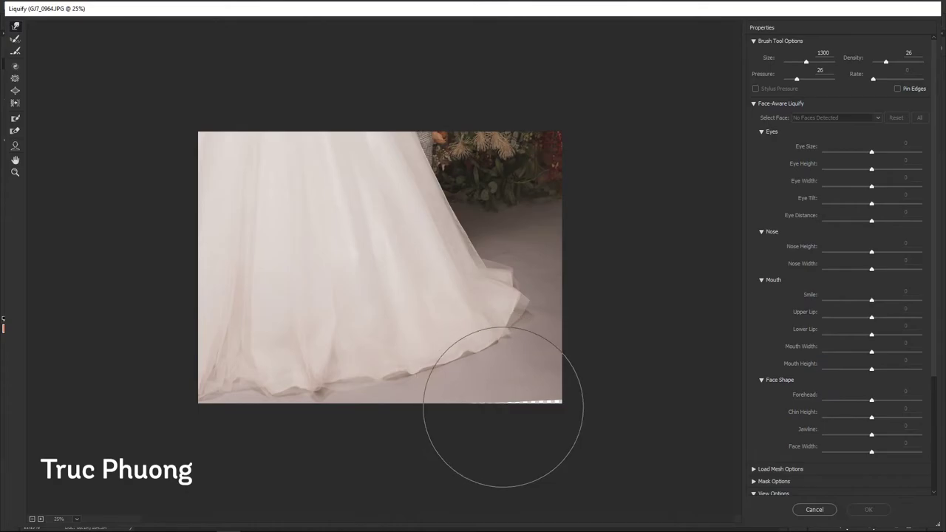
key(Escape)
Stretch the left and right edge strips outward to cover the transparent gaps.
drag(280, 103, 346, 473)
key(ctrl+t)
key(Return)
drag(482, 97, 528, 475)
key(ctrl+t)
drag(527, 288, 533, 287)
key(Return)
key(ctrl+d)
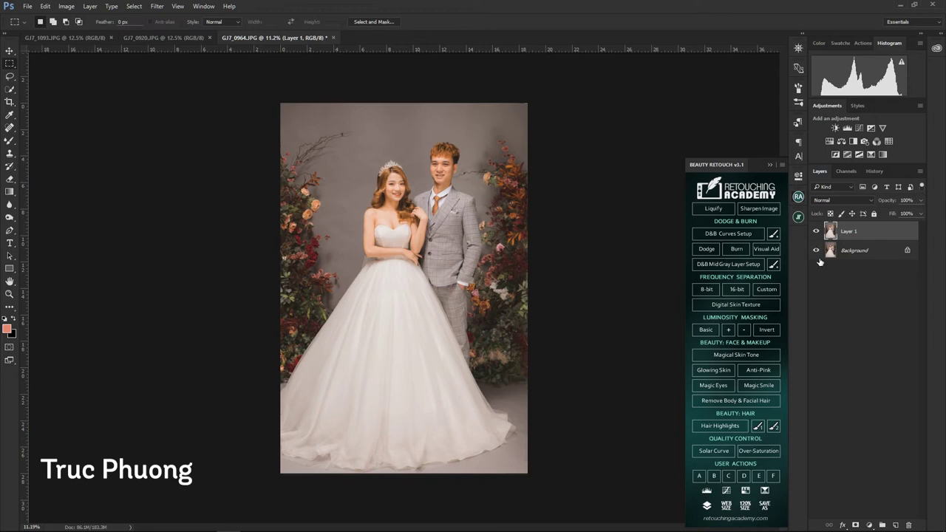
Stretch the lower half of the image down to the bottom edge, about 105.47% height.
key(v)
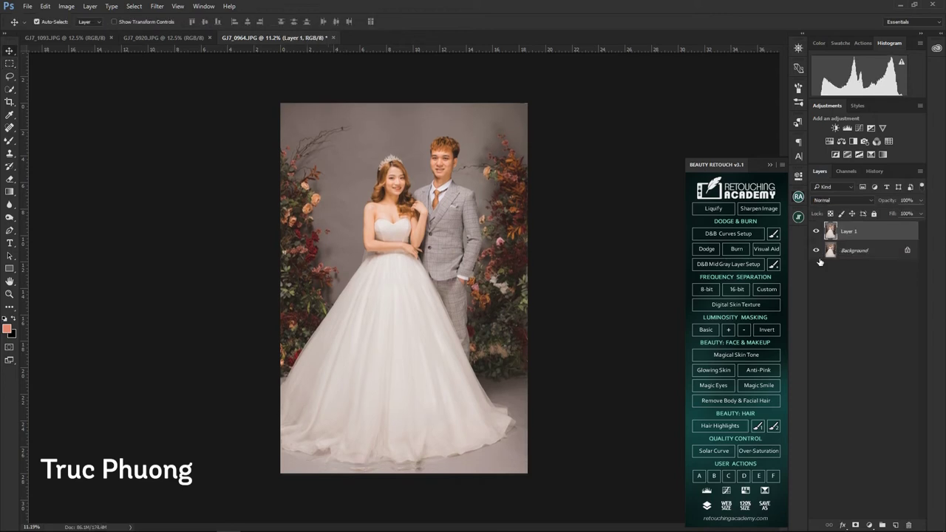
key(m)
drag(280, 339, 528, 475)
key(ctrl+t)
drag(405, 474, 412, 485)
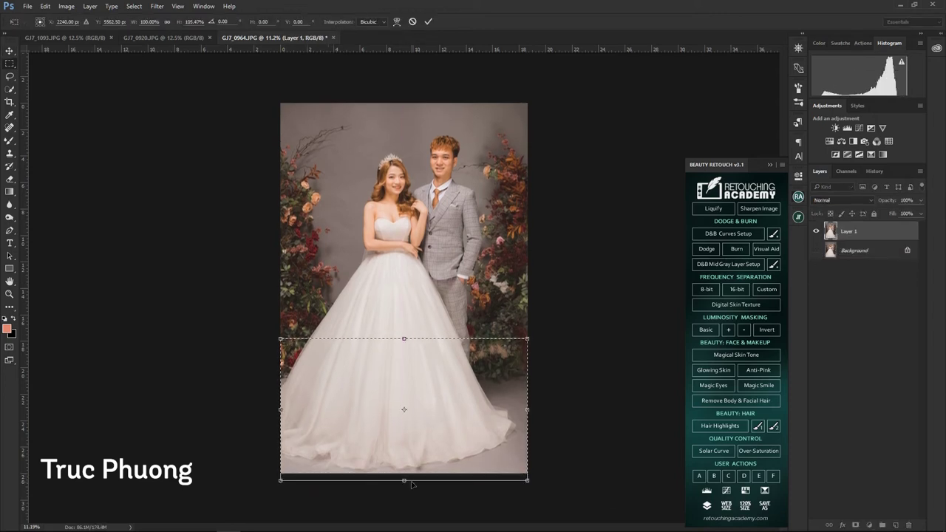
Commit the stretch, merge the layers, and lift the midtones slightly with Curves.
key(Return)
key(ctrl+0)
key(ctrl+e)
key(ctrl+m)
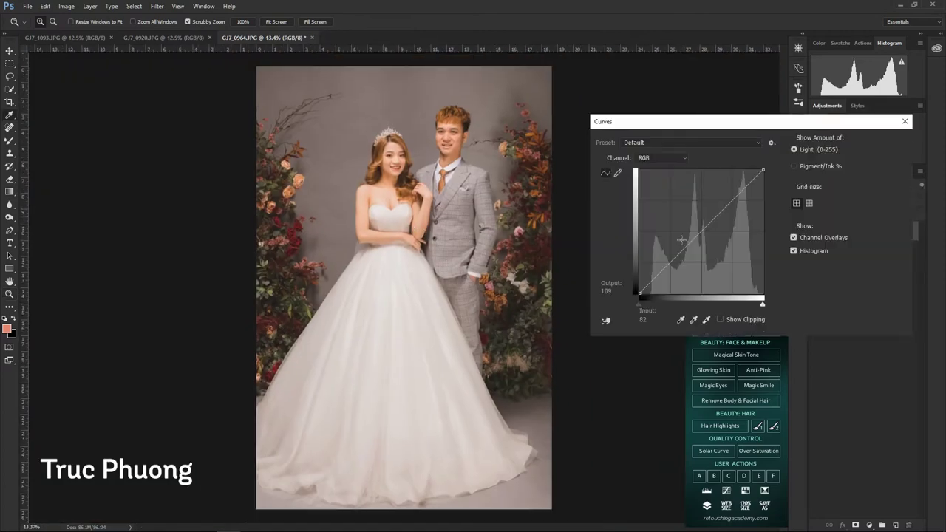
drag(701, 233, 700, 227)
key(Return)
Liquify the selected lower-right area with a 300 brush.
drag(338, 229, 560, 461)
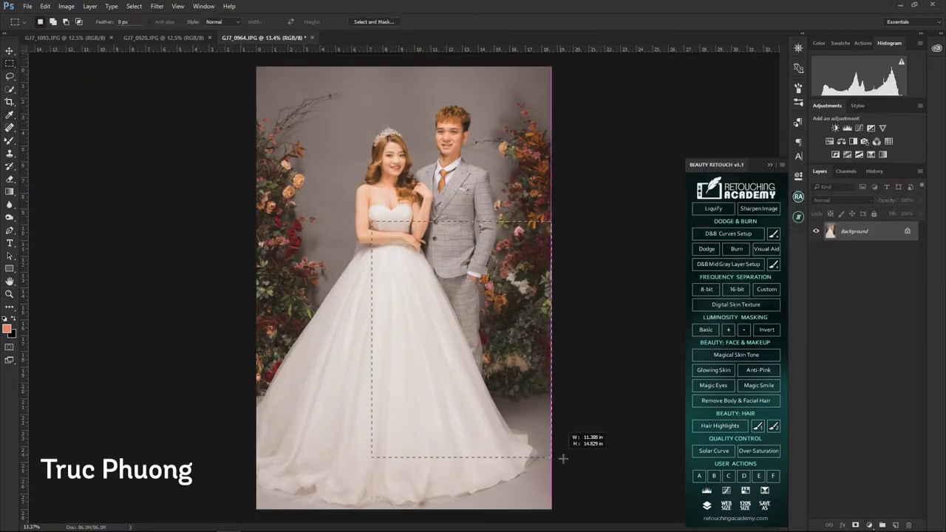
key(ctrl+shift+x)
key(bracketleft)
key(bracketleft)
key(bracketleft)
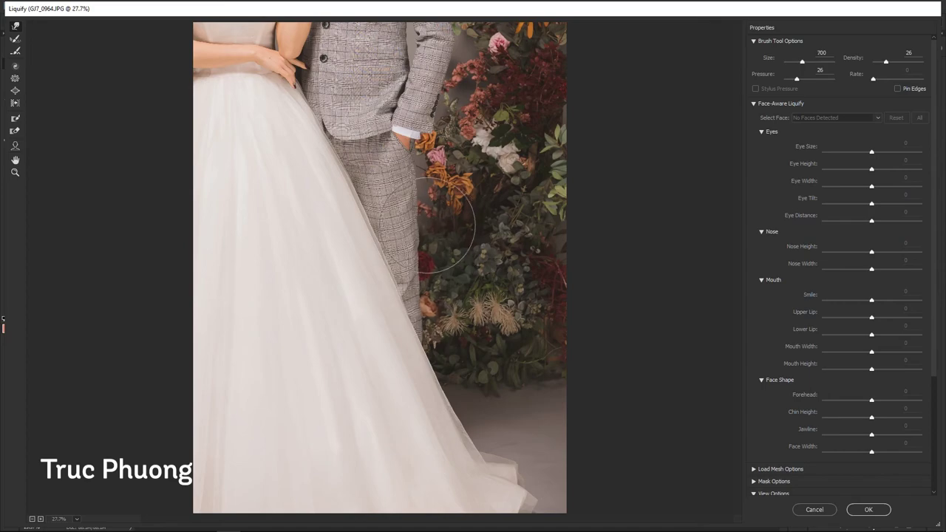
key(Return)
Reshape the bride's skirt outline by pushing its left edge in Liquify.
key(ctrl+shift+x)
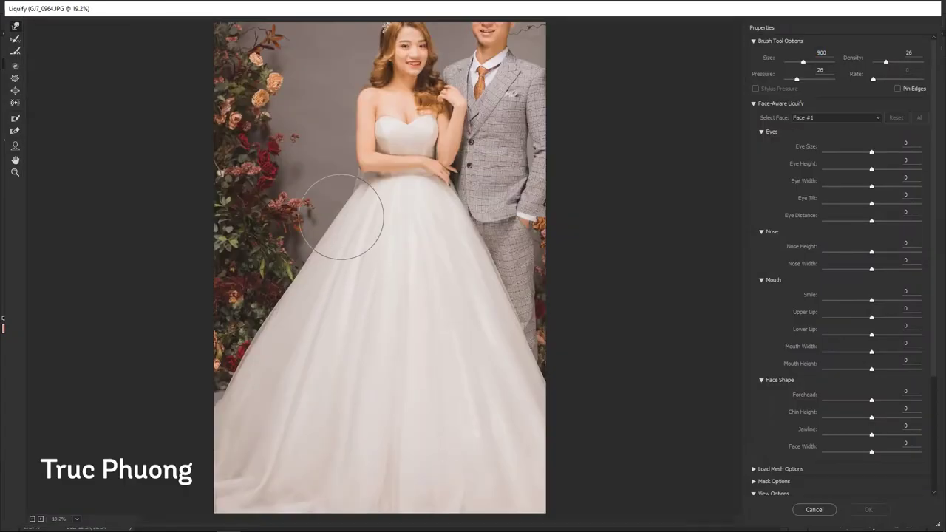
drag(345, 201, 245, 364)
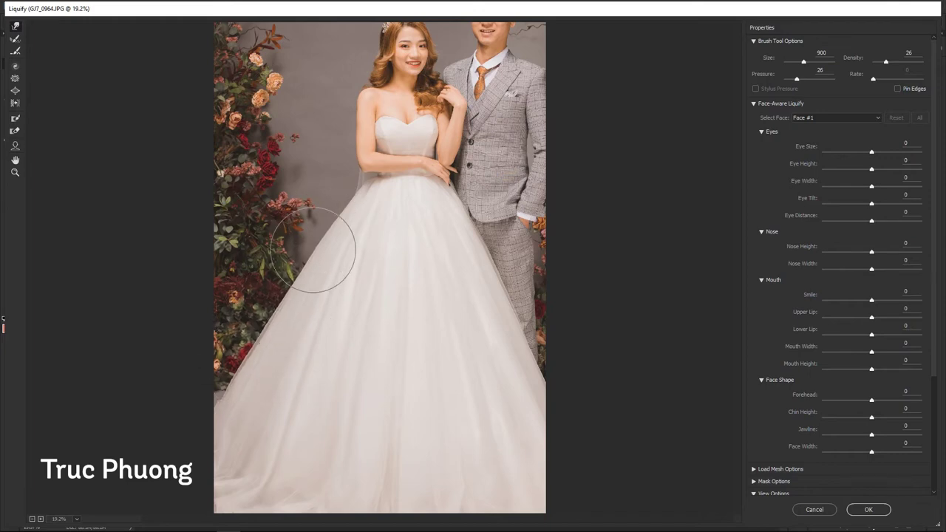
key(Return)
key(ctrl+shift+x)
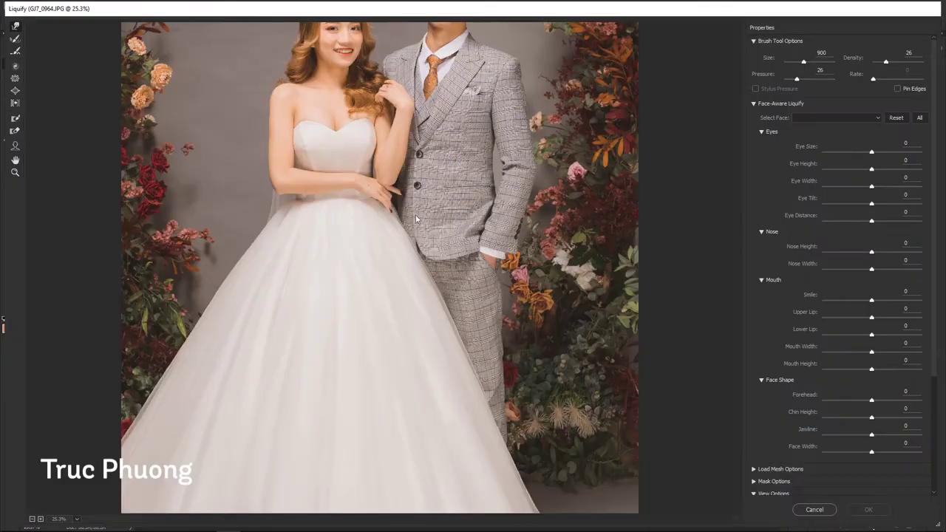
key(Return)
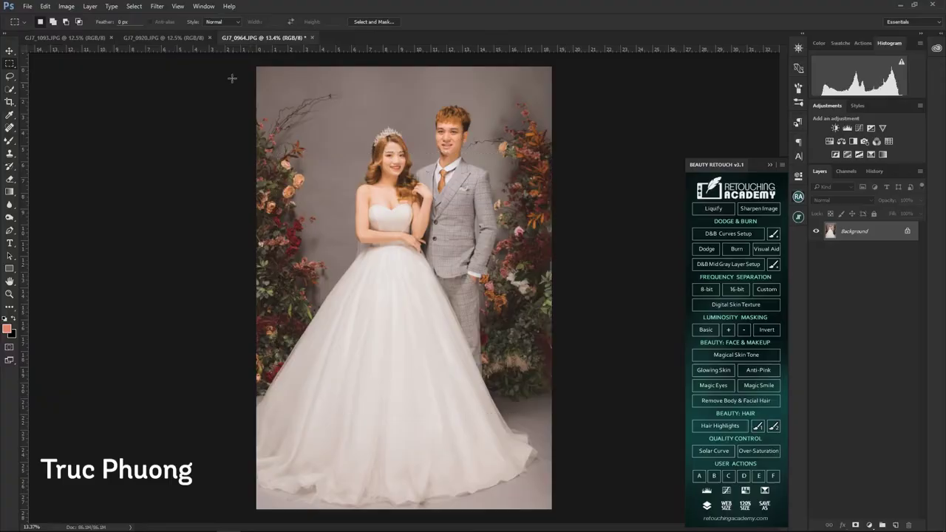
key(ctrl+shift+x)
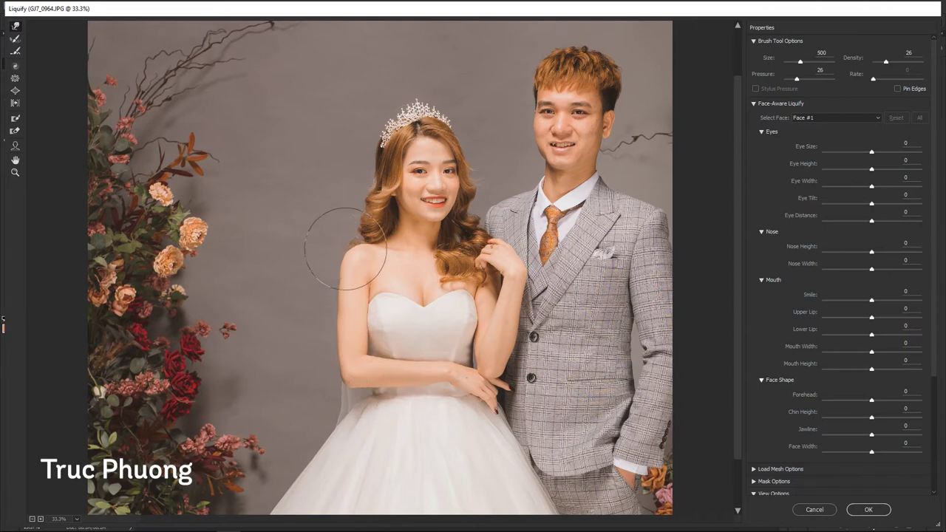
With a 150 brush, set the bride's Mouth Width to -34 and Eye Height to 45.
key(Return)
key(ctrl+shift+x)
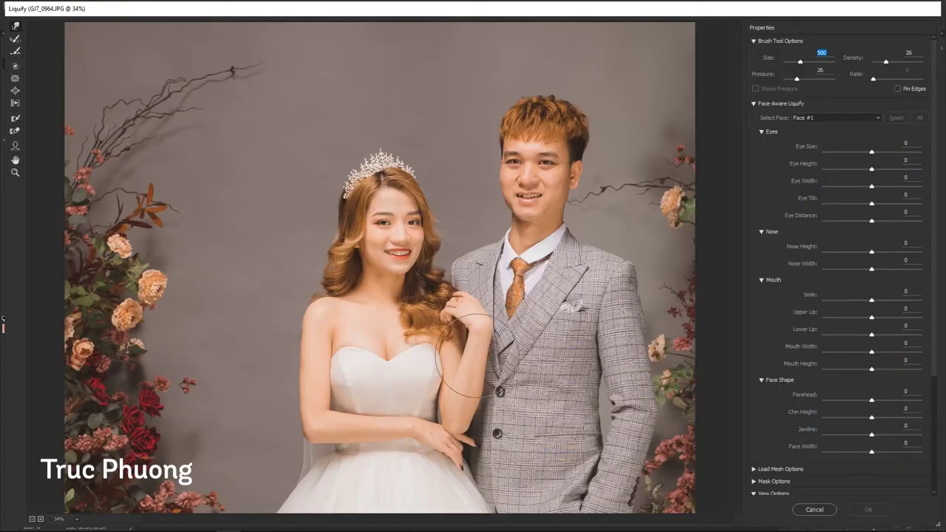
text(300)
scroll(419, 266, up, 1)
scroll(337, 264, up, 1)
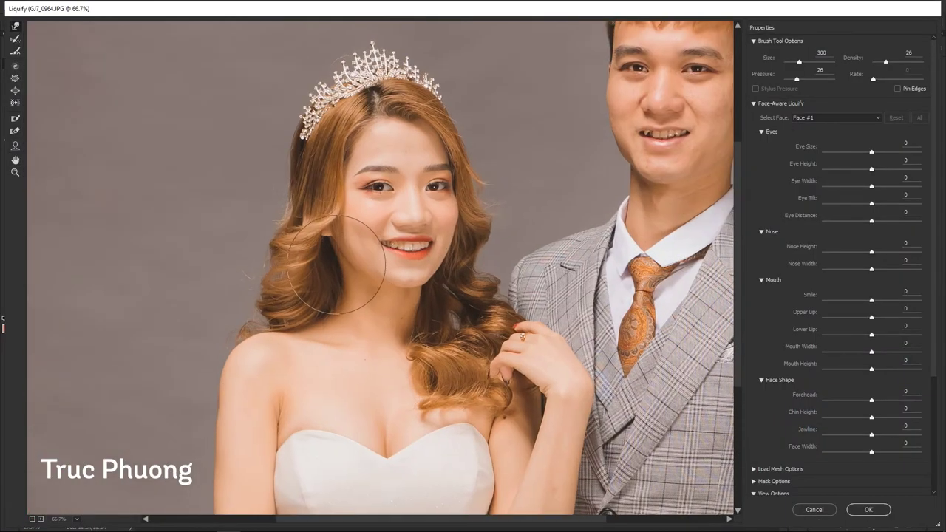
scroll(369, 262, up, 1)
key(bracketleft)
key(bracketleft)
key(bracketleft)
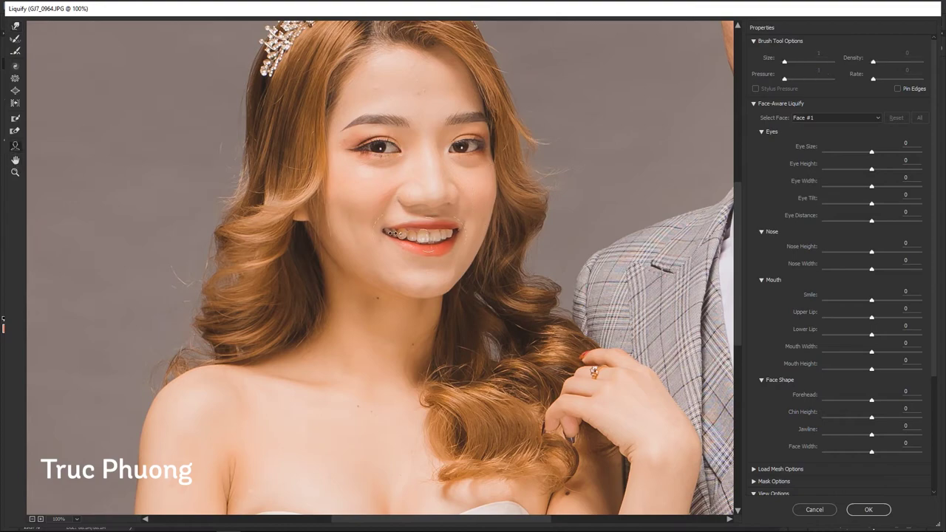
Forward Warp the bride's teeth and lip edges with a brush of about 80.
key(w)
scroll(419, 227, up, 1)
key(bracketleft)
key(bracketleft)
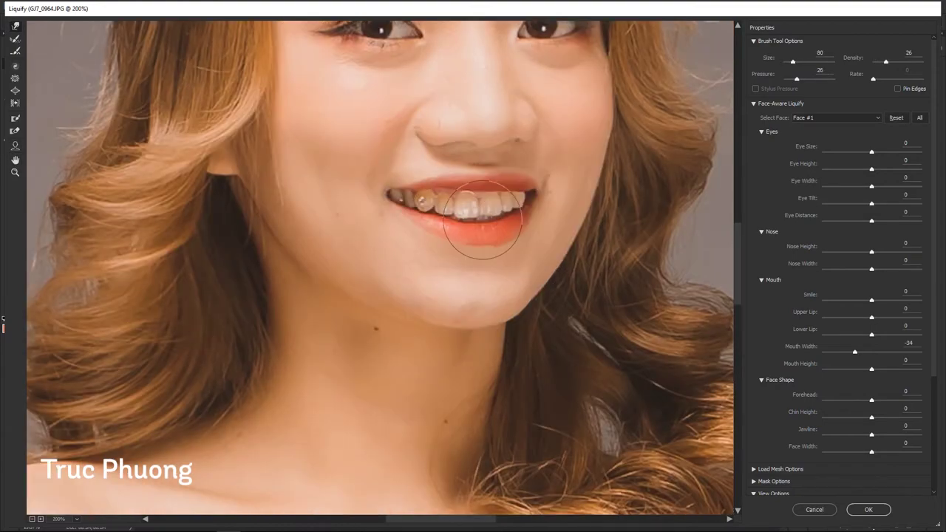
scroll(462, 209, up, 1)
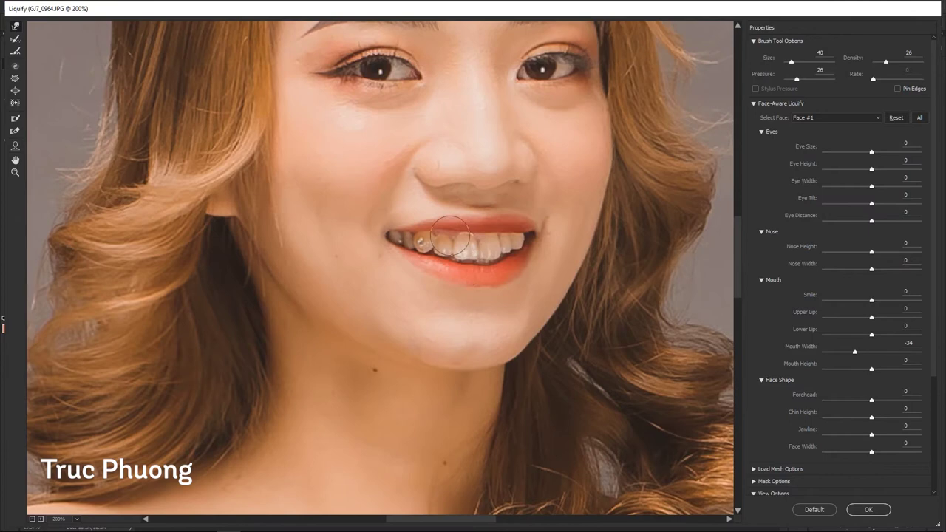
scroll(469, 283, up, 1)
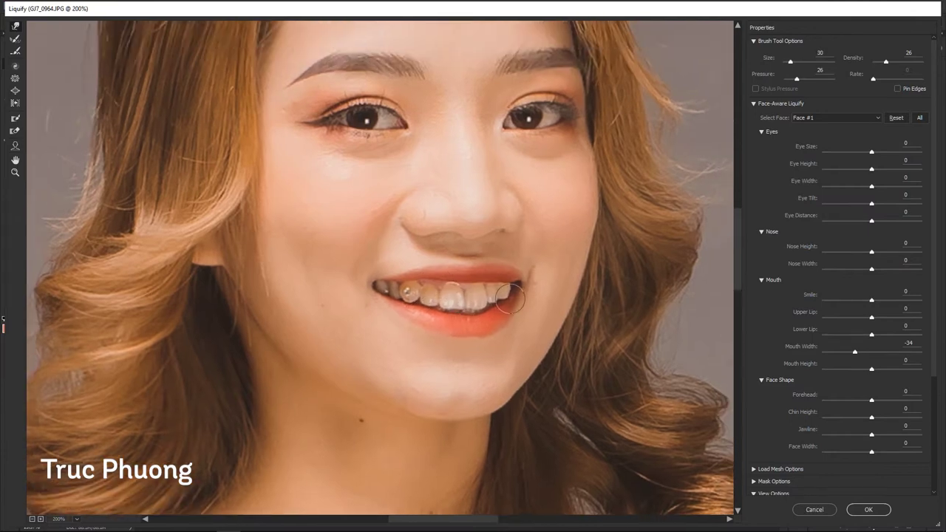
key(bracketleft)
scroll(492, 331, up, 1)
key(ctrl+minus)
key(a)
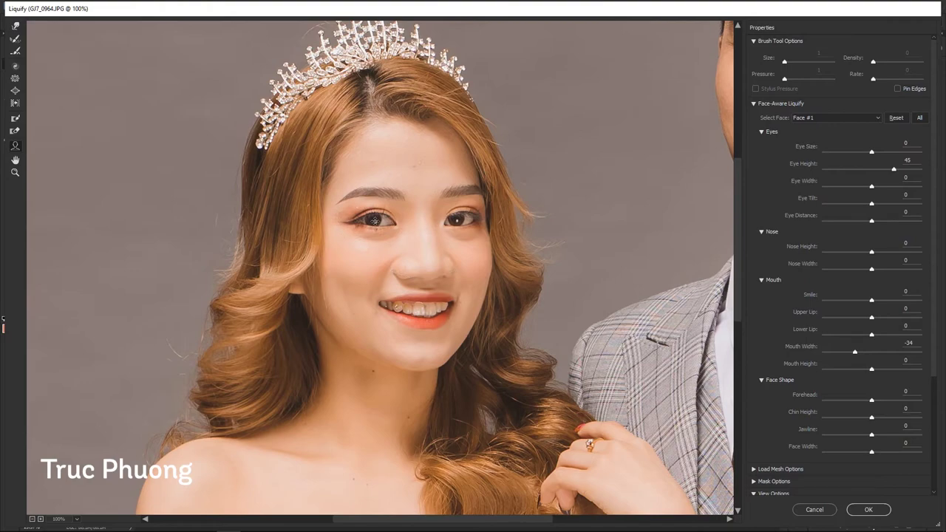
click(14, 27)
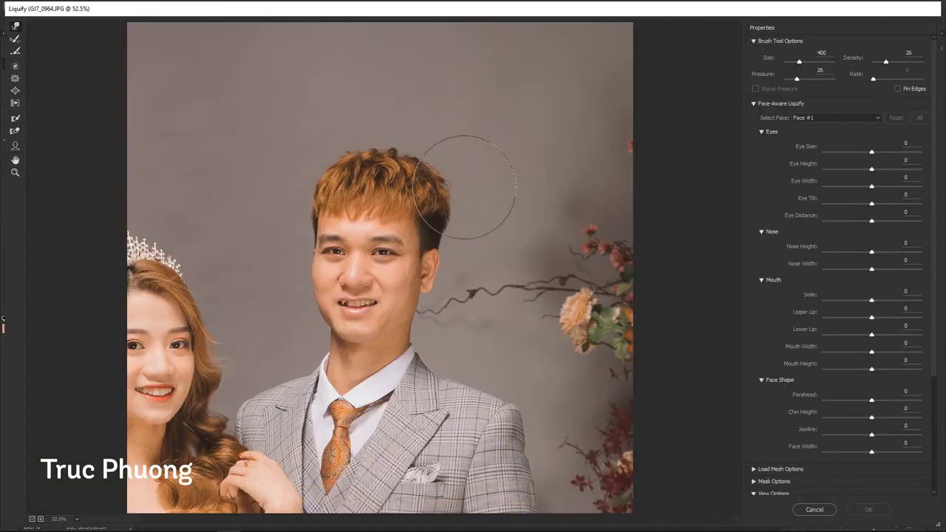
Forward Warp the groom's outline inward with a smaller brush.
drag(465, 187, 448, 194)
key(bracketleft)
key(ctrl+plus)
scroll(311, 304, down, 2)
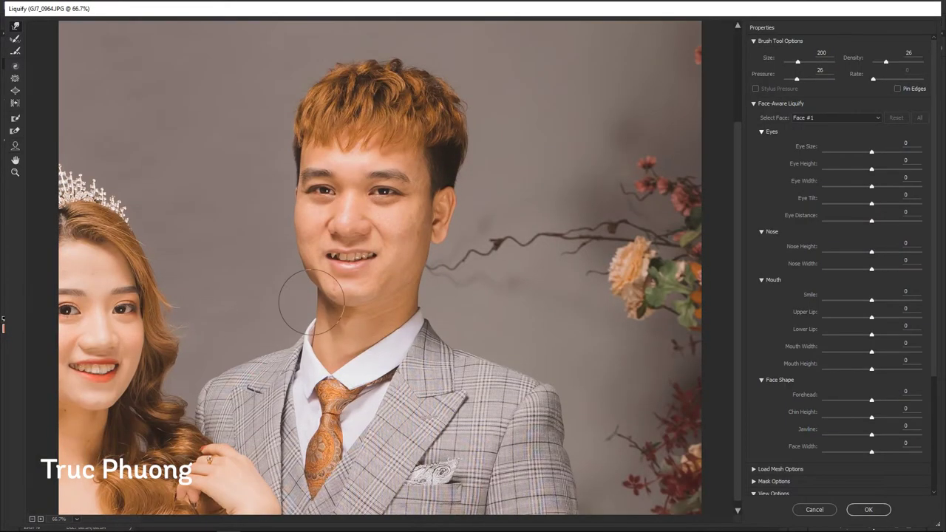
key(ctrl+plus)
scroll(437, 338, down, 2)
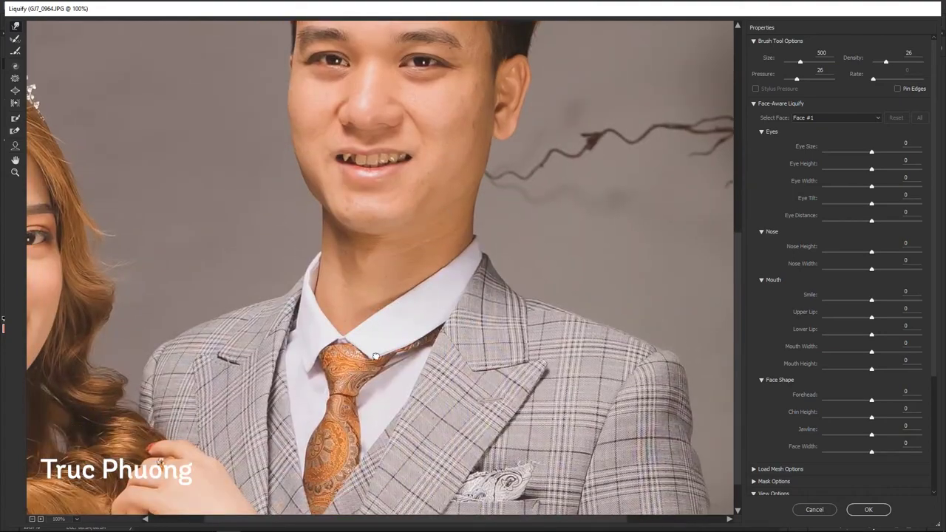
key(ctrl+minus)
key(bracketleft)
key(bracketleft)
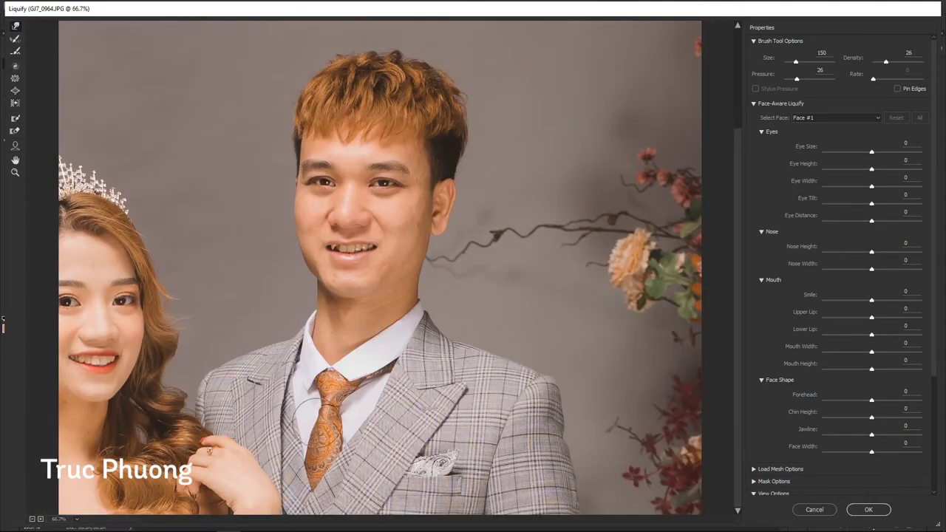
key(ctrl+plus)
key(ctrl+plus)
key(ctrl+minus)
key(bracketleft)
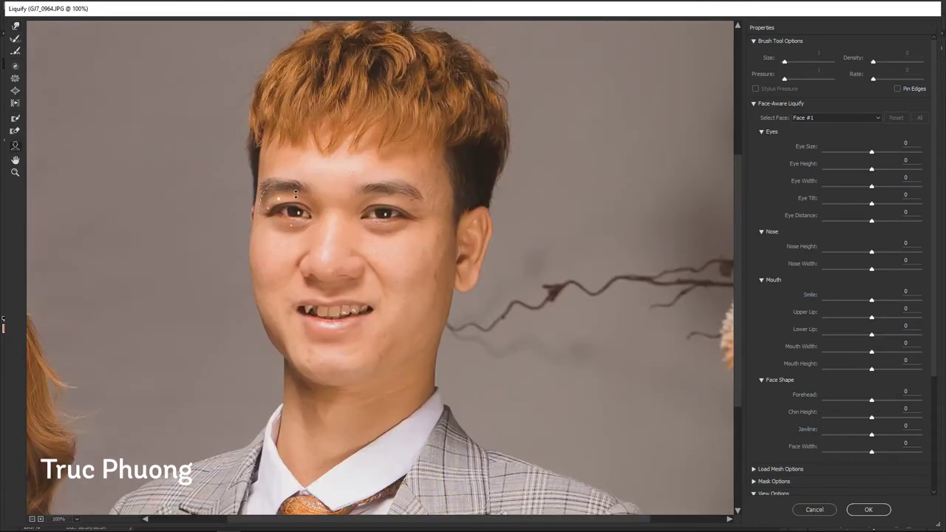
Tidy the groom's teeth, set his Eye Height to 30, and apply Liquify.
click(14, 28)
key(ctrl+plus)
key(ctrl+minus)
key(ctrl+plus)
key(bracketleft)
key(bracketleft)
key(bracketleft)
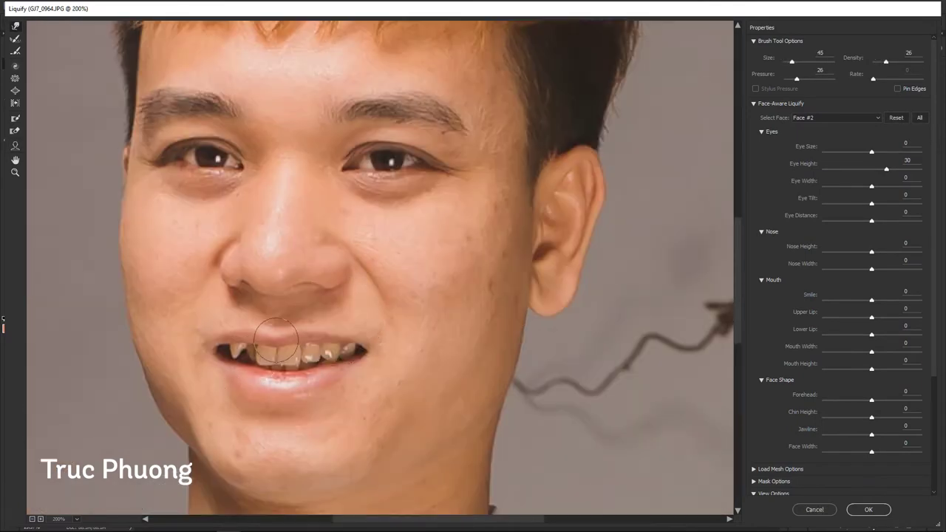
key(Return)
drag(443, 243, 461, 242)
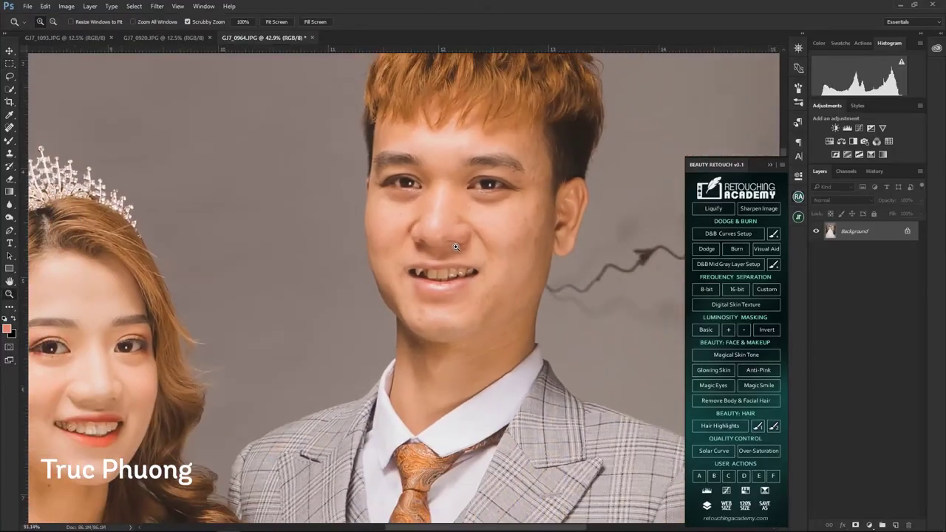
Whiten the groom's teeth with a masked Selective Color layer (Reds: Cyan -15, Black +10), then merge it.
key(b)
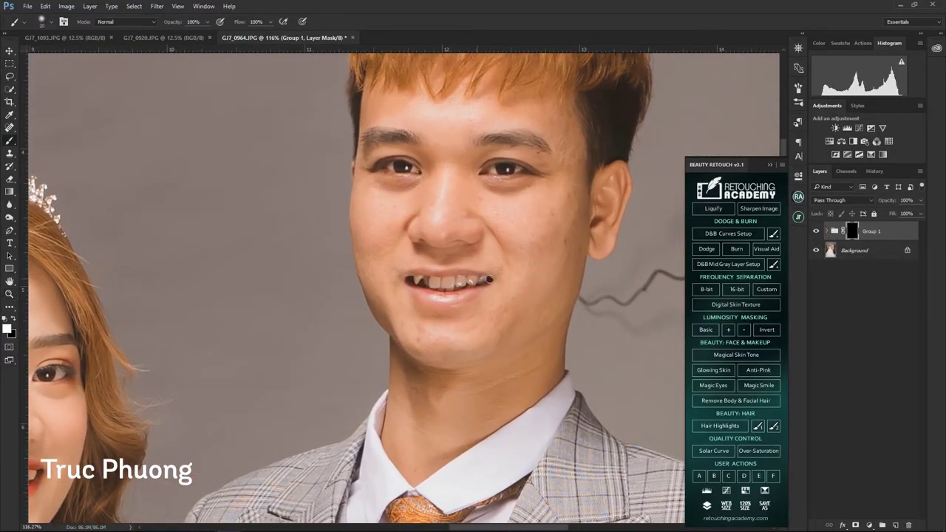
click(869, 524)
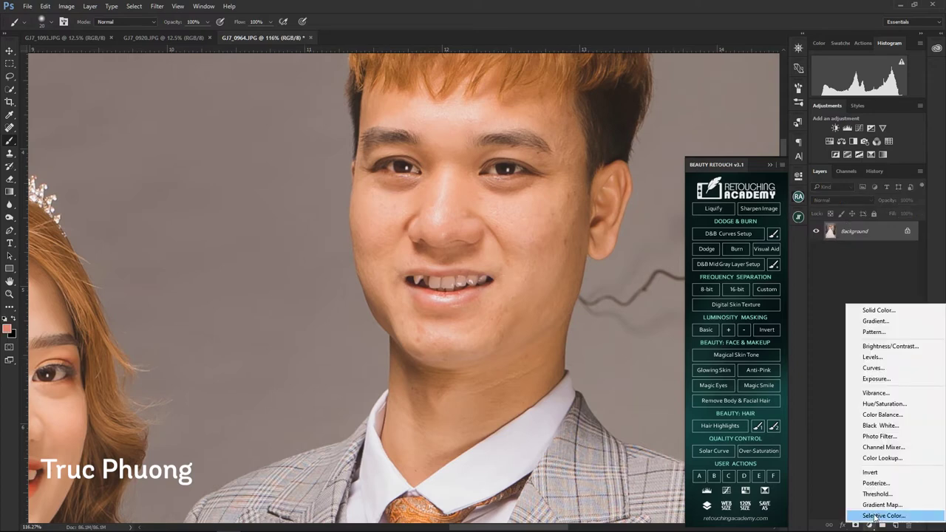
click(868, 518)
drag(729, 288, 734, 288)
drag(730, 235, 722, 235)
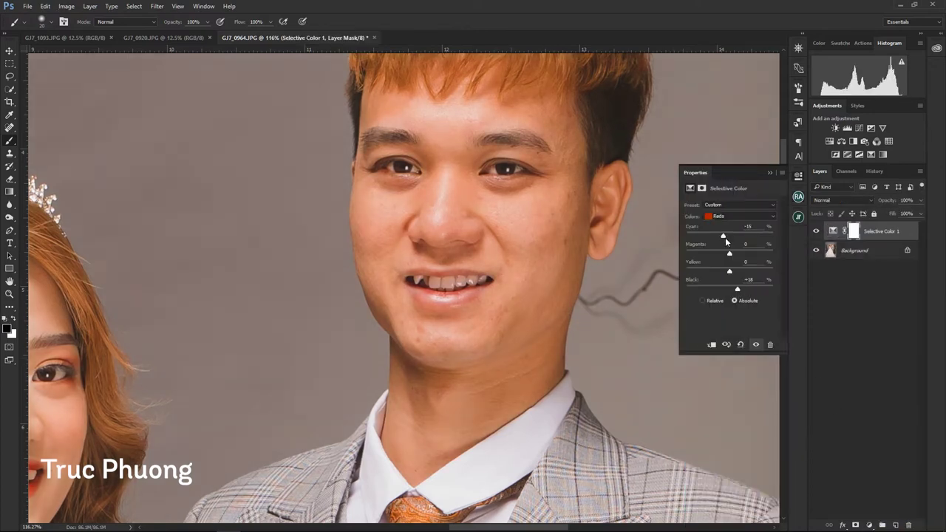
key(ctrl+i)
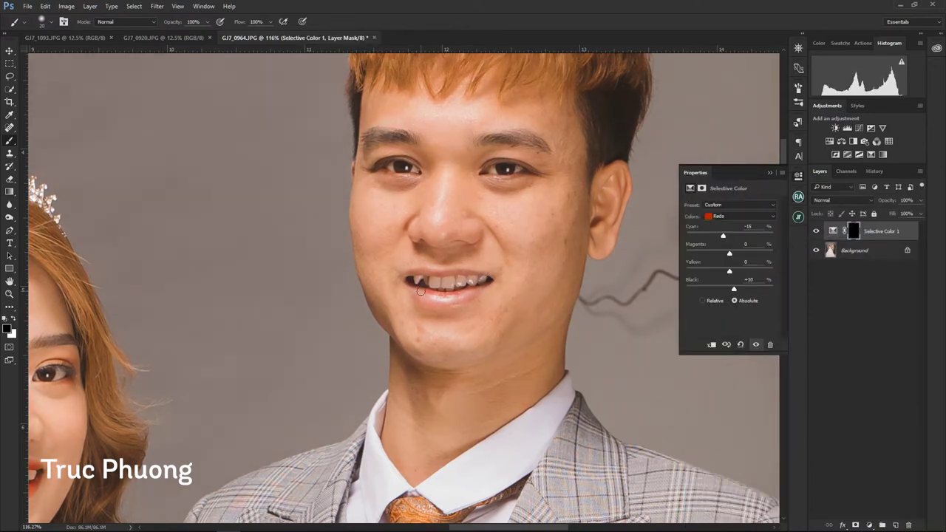
key(j)
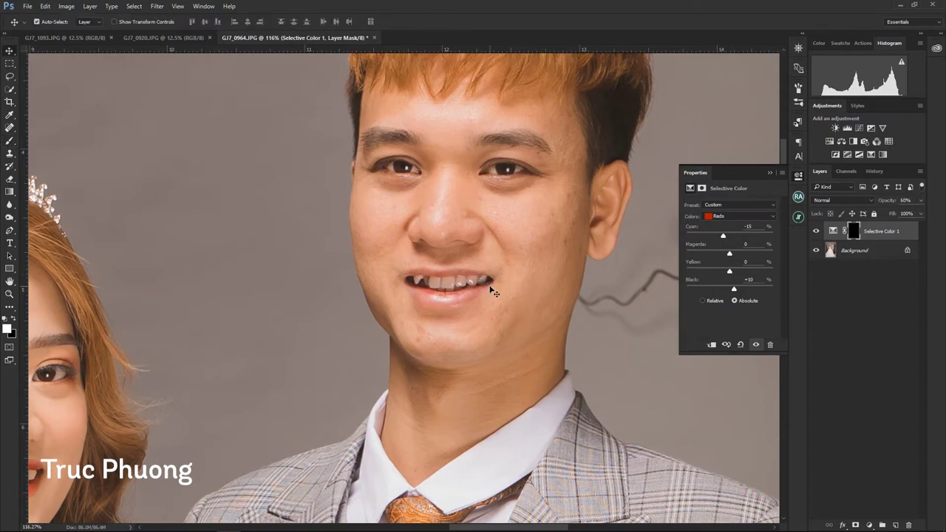
key(ctrl+shift+e)
Spot-heal the branch section beside the groom's jaw.
scroll(492, 289, down, 5)
scroll(364, 319, up, 3)
drag(364, 318, 419, 298)
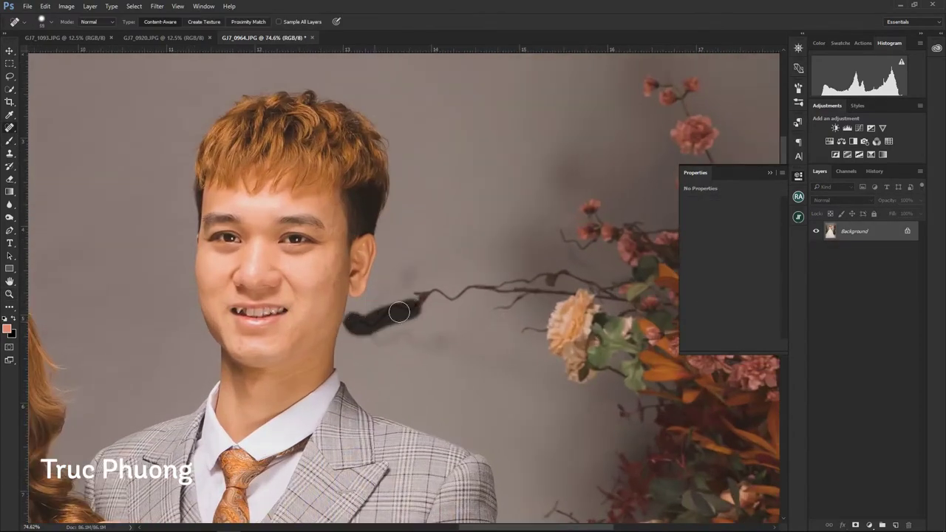
Spot-heal the remaining dark branch beside the groom's jaw.
key(z)
drag(382, 336, 385, 338)
key(j)
key(z)
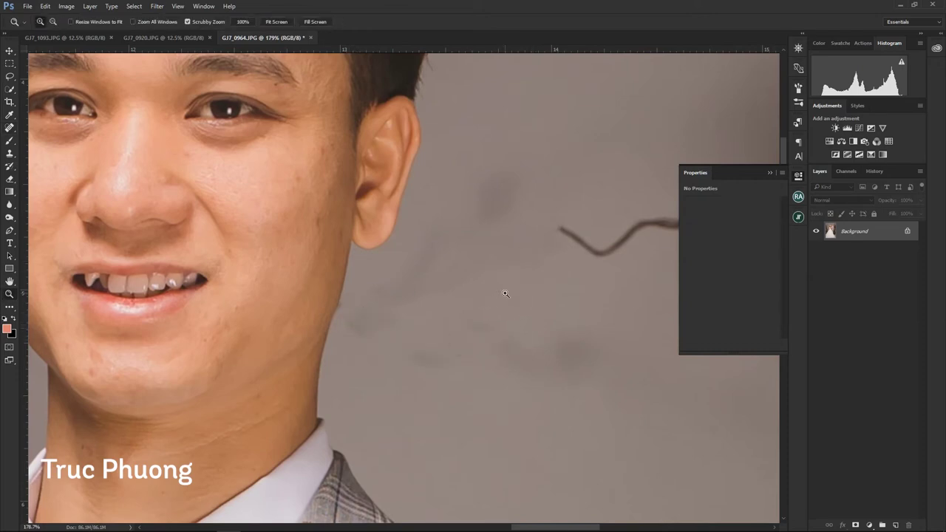
scroll(518, 284, down, 5)
scroll(518, 287, up, 2)
scroll(421, 335, up, 2)
Paint a black-masked retouching group onto the groom's face at reduced opacity, then merge everything.
key(F2)
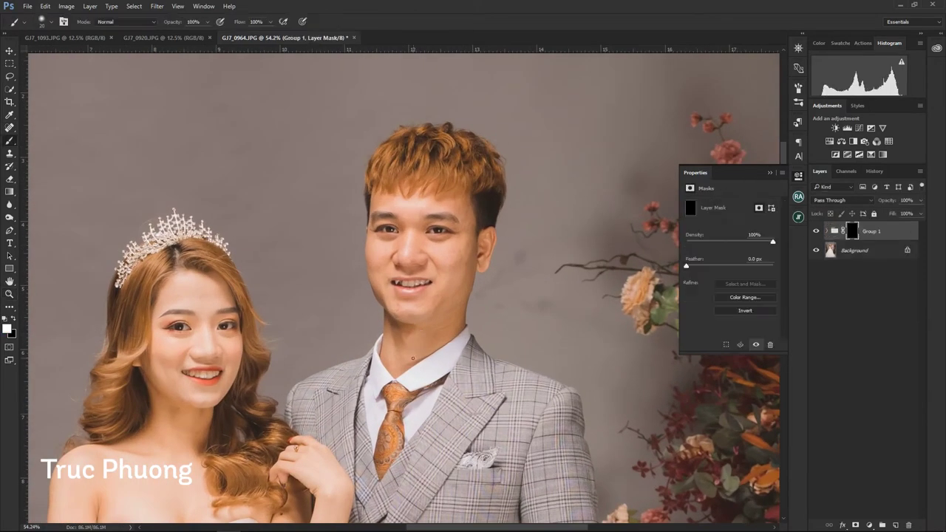
key(z)
key(5)
right_click(420, 328)
scroll(377, 298, up, 1)
key(b)
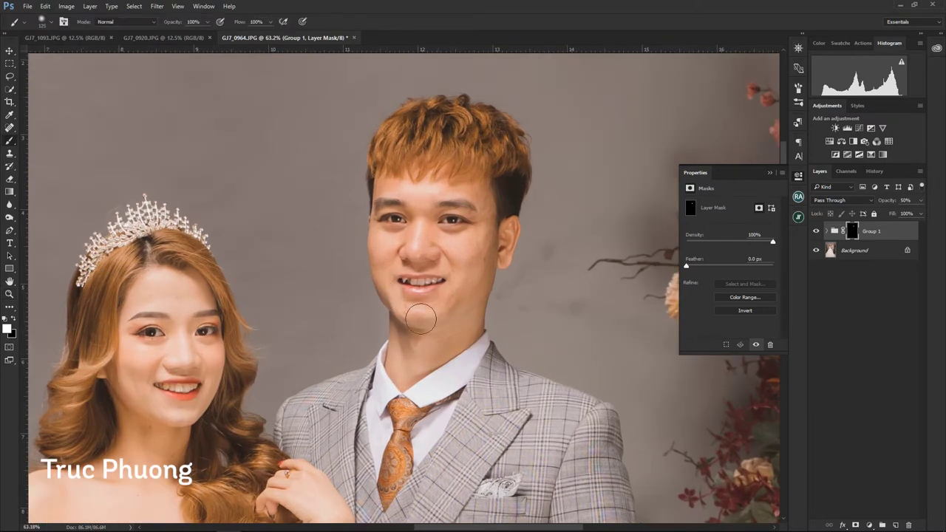
key(z)
key(ctrl+0)
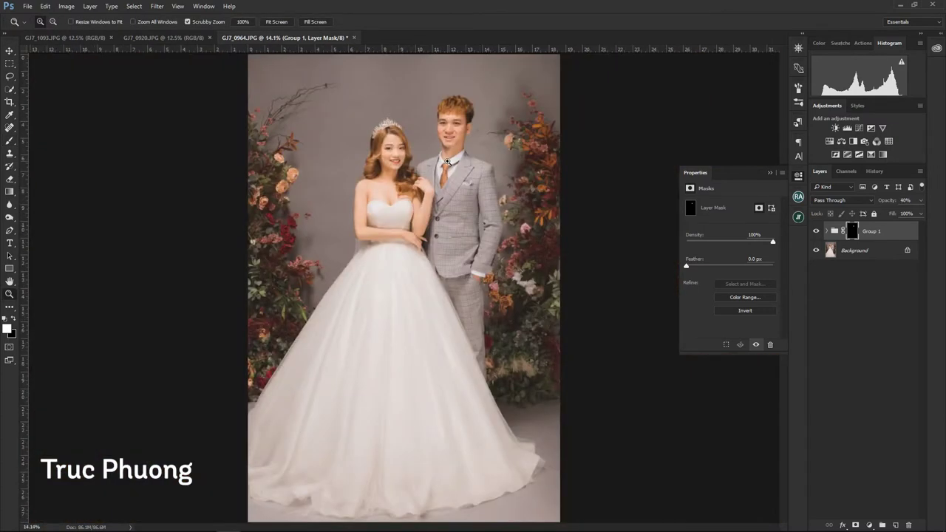
key(ctrl+shift+e)
key(ctrl+shift+x)
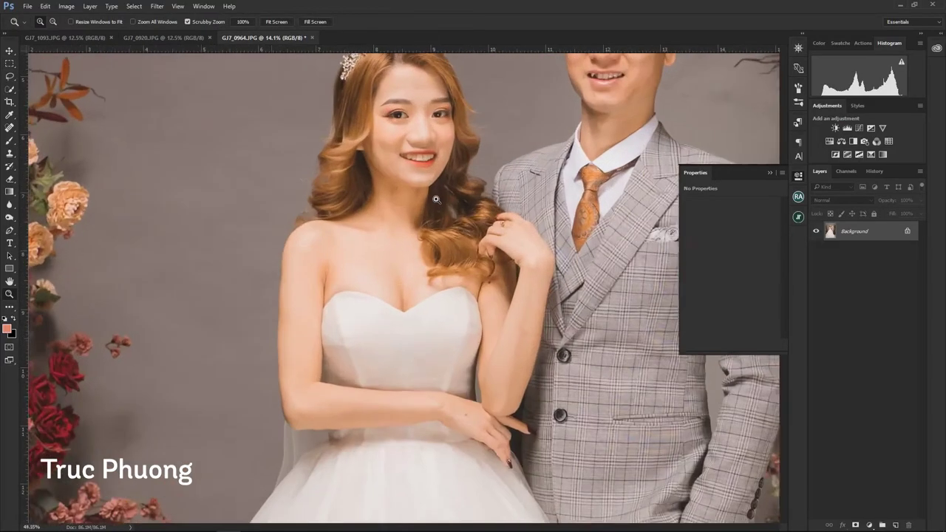
Set the retouch group to 40% opacity and merge all layers.
key(z)
key(4)
key(ctrl+0)
key(ctrl+shift+e)
Liquify the selected area around the couple.
key(ctrl+minus)
key(m)
drag(364, 114, 495, 239)
key(ctrl+shift+x)
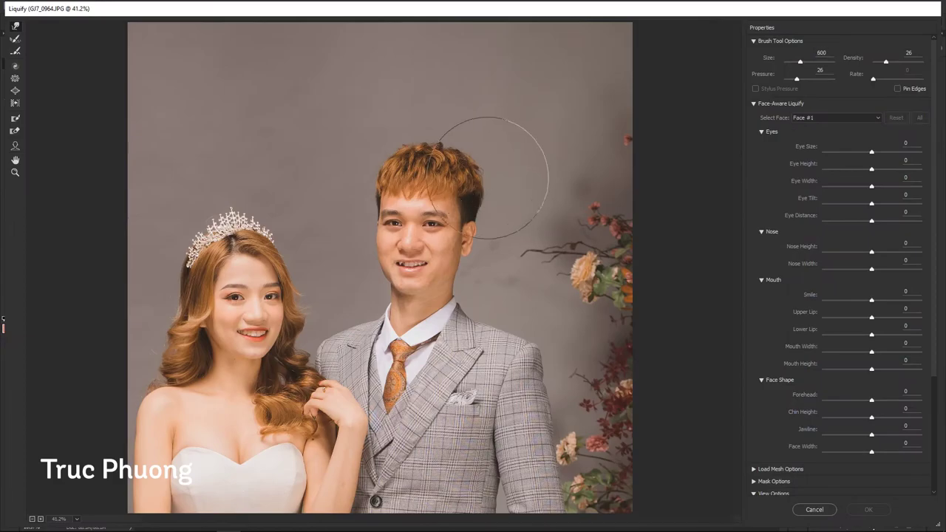
key(Return)
key(ctrl+d)
Lasso the area above the groom's head and copy it to a new layer.
key(z)
mouse_move(473, 176)
mouse_down()
mouse_move(499, 176)
mouse_move(492, 156)
mouse_up()
key(l)
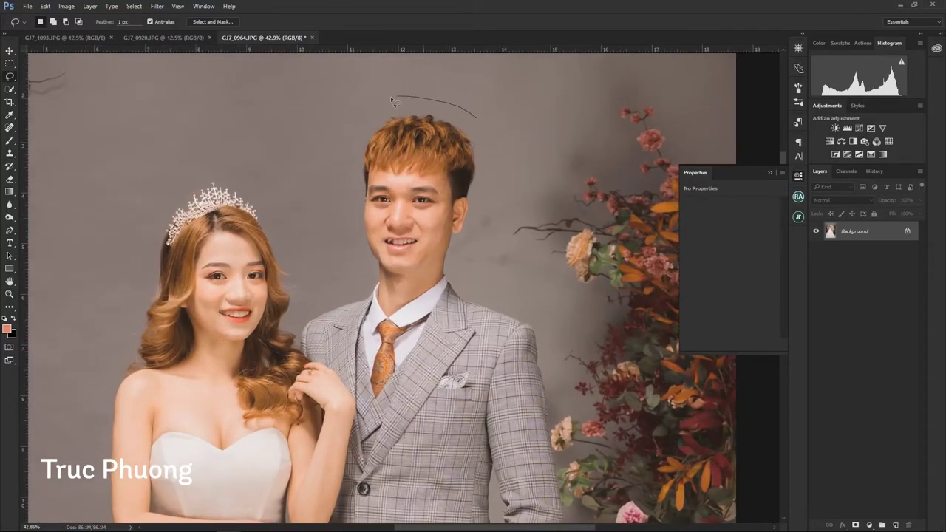
drag(479, 250, 480, 118)
key(ctrl+j)
key(ctrl+t)
Nudge the copied head piece into place and merge it into the background.
key(Return)
key(z)
click(468, 178)
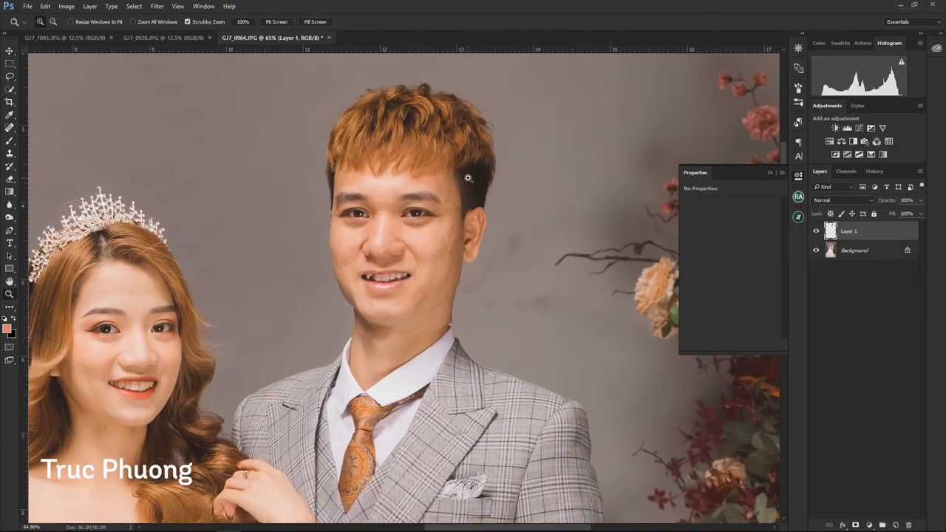
key(v)
mouse_move(467, 177)
mouse_down()
mouse_move(480, 188)
mouse_move(462, 194)
mouse_up()
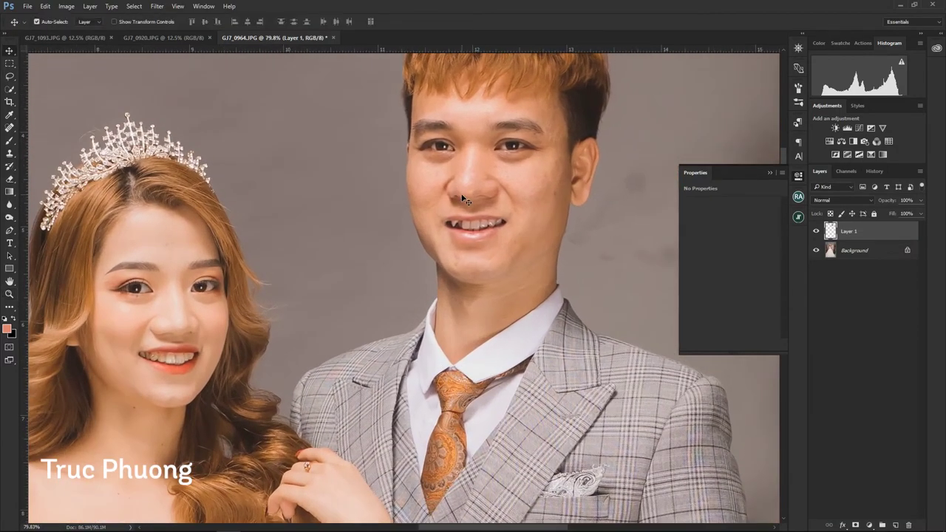
key(z)
key(ctrl+0)
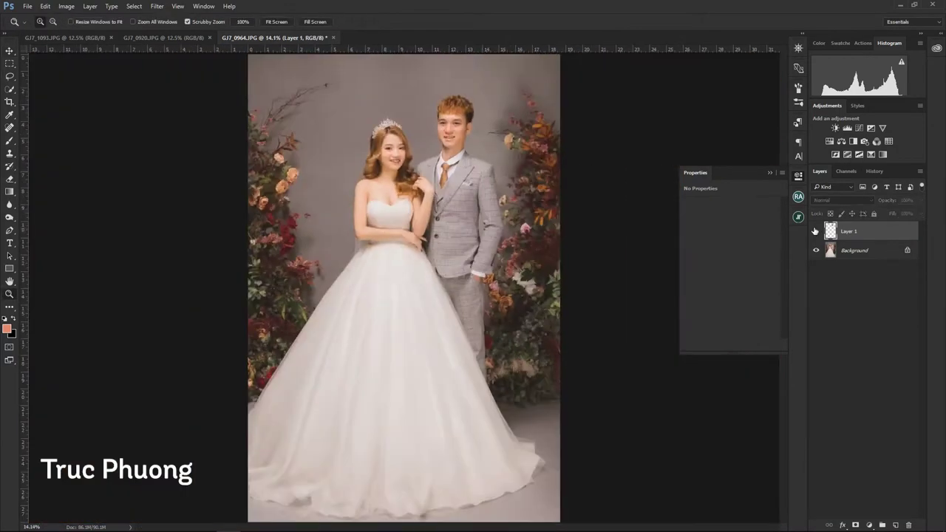
key(ctrl+e)
Add a Selective Color layer with Yellows at Magenta +1 and Yellow -7.
drag(474, 181, 510, 181)
click(869, 525)
click(872, 526)
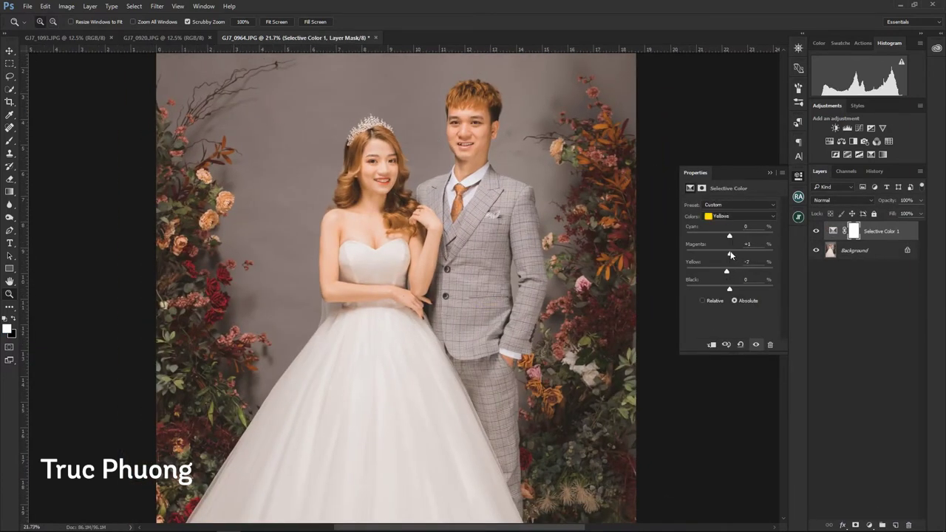
Merge the colour correction into the background and apply a Liquify pass at brush size 400.
key(b)
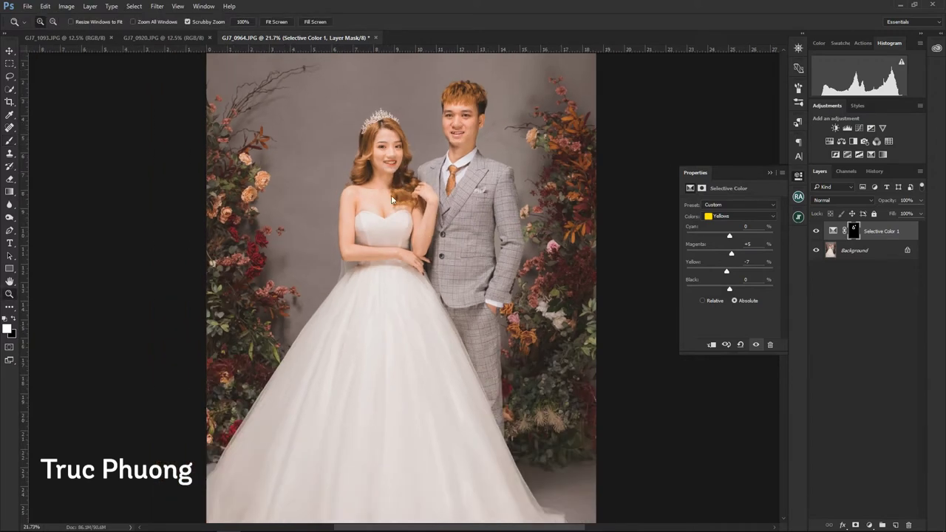
key(ctrl+e)
key(ctrl+shift+x)
scroll(377, 233, up, 1)
text(400)
key(Return)
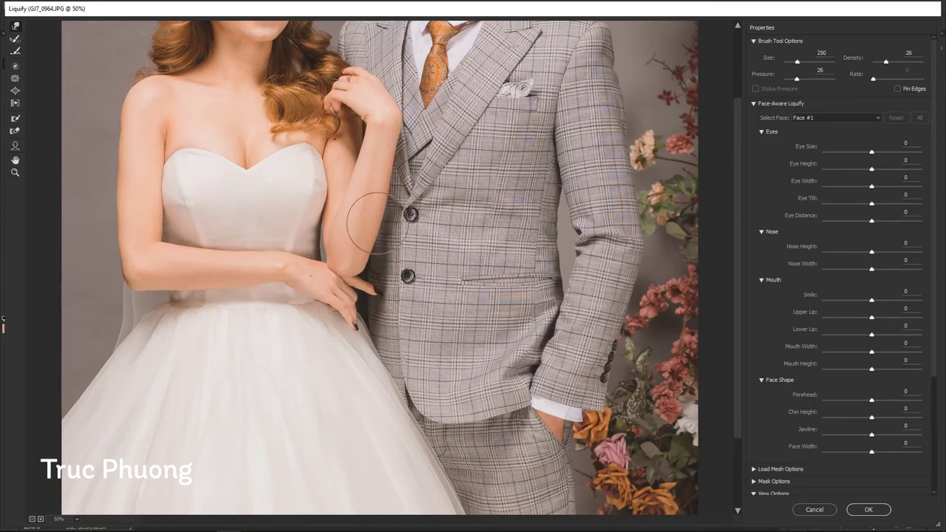
key(ctrl+0)
Select the upper photo and push in the bride's waist and arm with a 1200 Liquify brush.
key(Return)
key(m)
drag(243, 101, 570, 380)
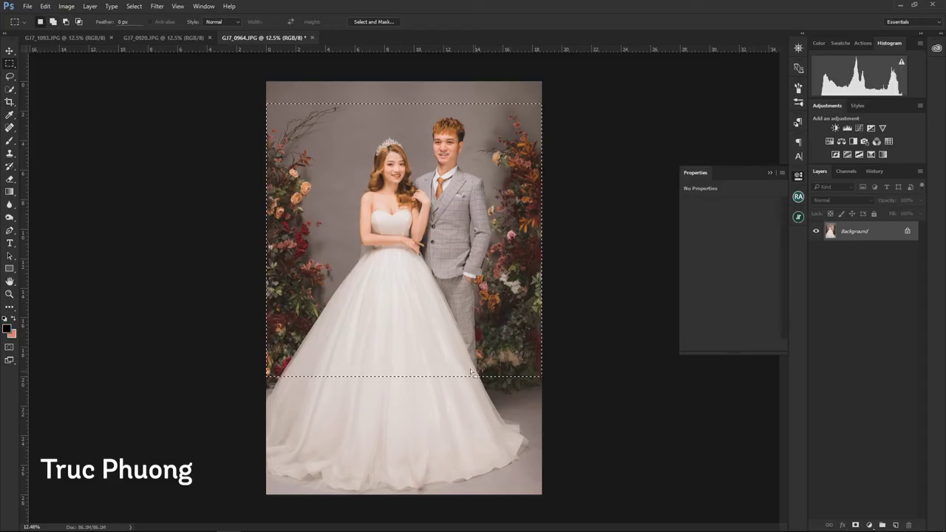
key(ctrl+shift+x)
key(bracketright)
key(bracketright)
key(bracketright)
mouse_move(330, 246)
mouse_down()
mouse_move(377, 281)
mouse_move(370, 285)
mouse_up()
key(Return)
key(z)
click(444, 228)
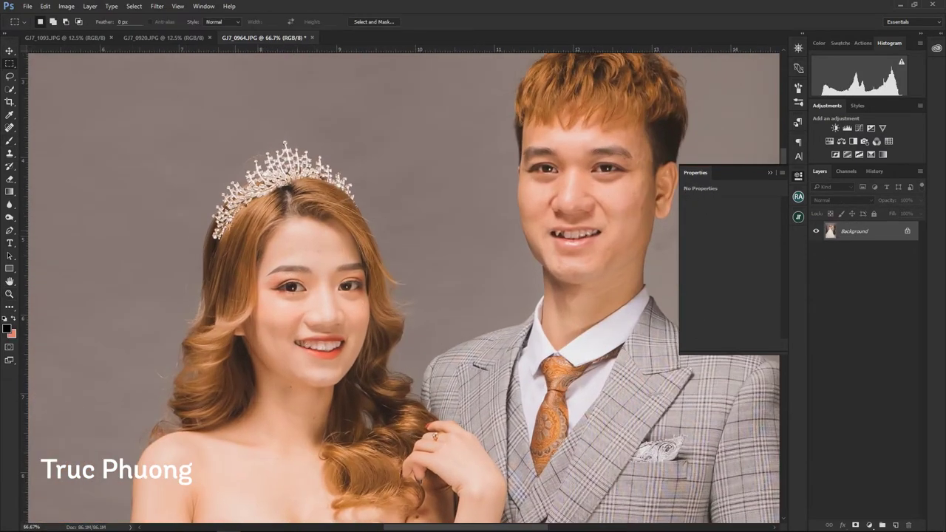
Nudge the bride's mouth and teeth with Forward Warp in Liquify, then zoom out to the whole photo.
key(ctrl+shift+x)
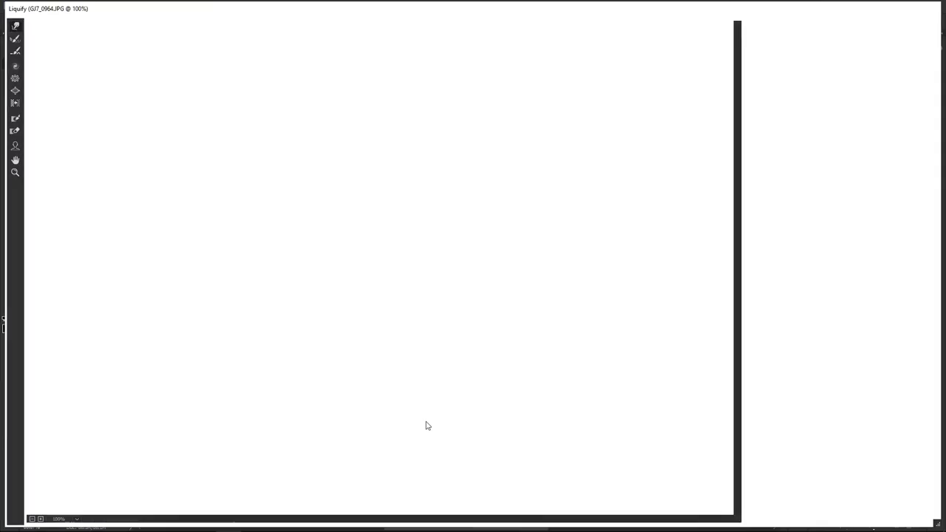
drag(332, 350, 353, 345)
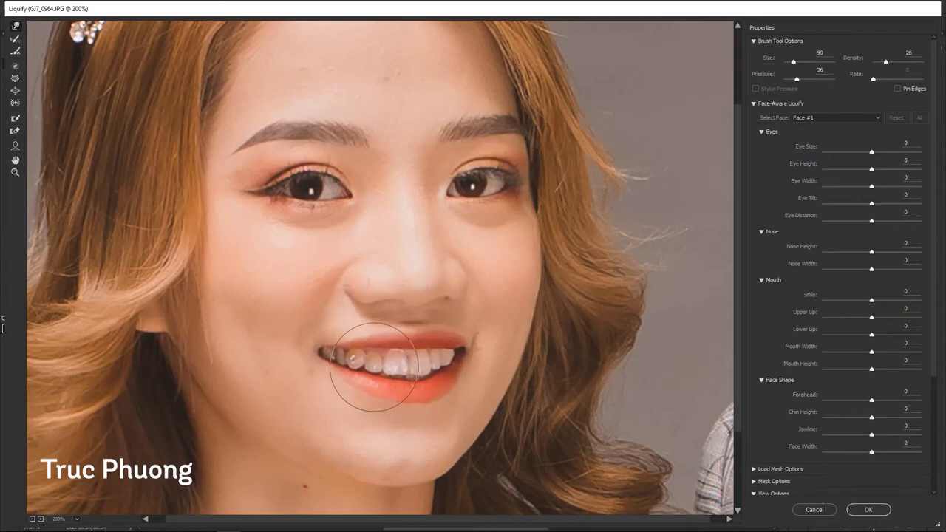
key(Return)
key(z)
mouse_move(463, 292)
mouse_down()
mouse_move(465, 205)
mouse_move(809, 233)
mouse_up()
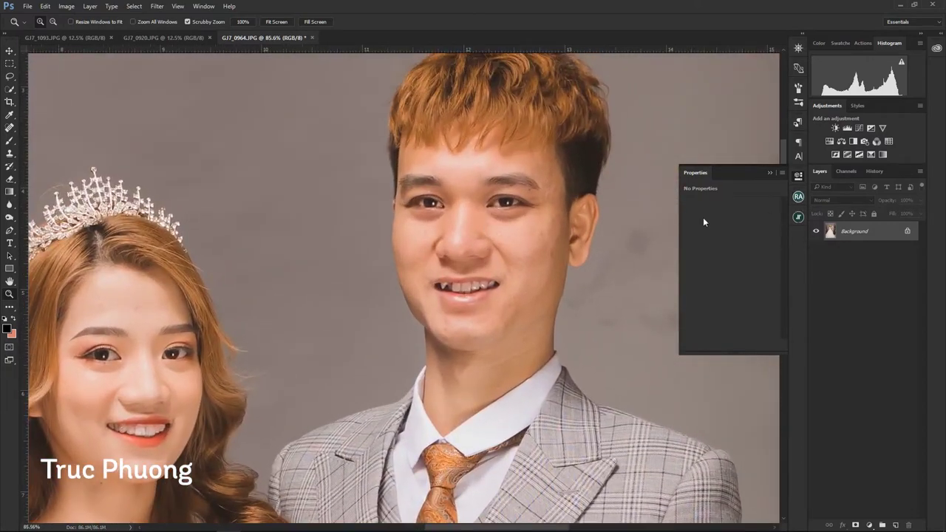
Brighten the groom's shadowed right cheek using a quick mask and a raised Curves adjustment.
key(q)
key(b)
mouse_move(555, 170)
mouse_down()
mouse_move(537, 302)
mouse_move(545, 324)
mouse_up()
key(q)
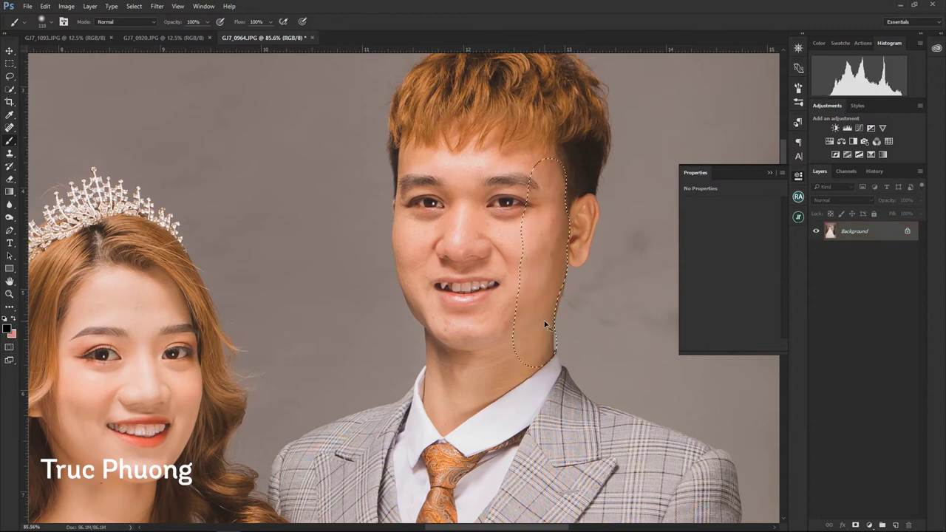
key(ctrl+m)
drag(665, 244, 691, 222)
key(Return)
key(ctrl+d)
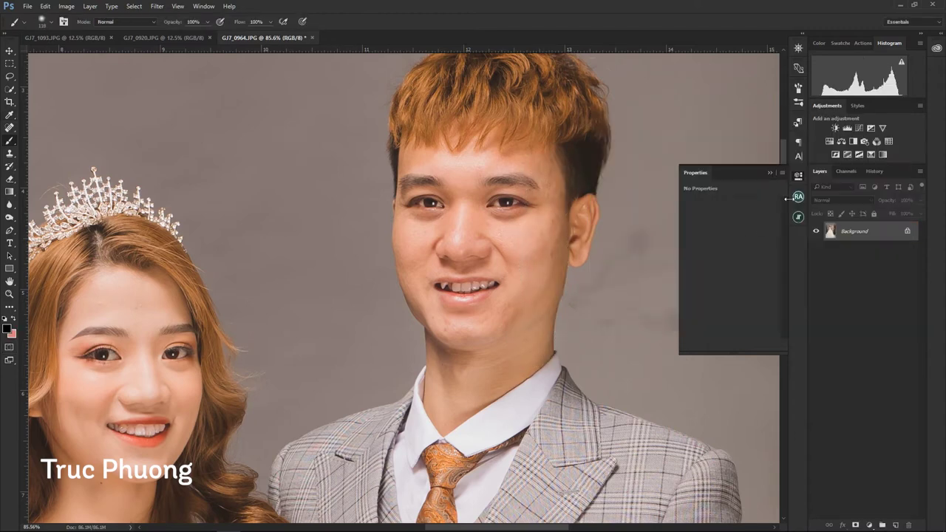
Run the Beauty Retouch 8-bit frequency separation with a 1.5 pixel blur radius.
click(798, 197)
click(695, 288)
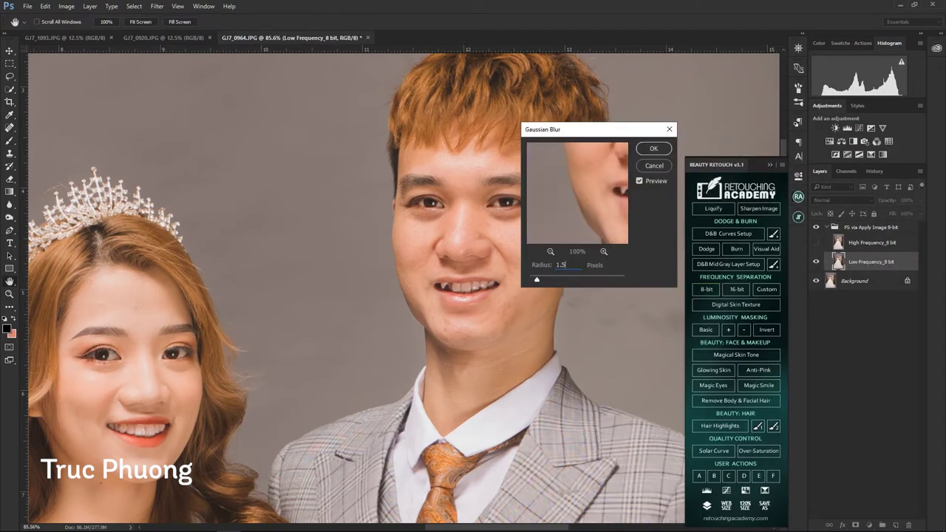
key(Return)
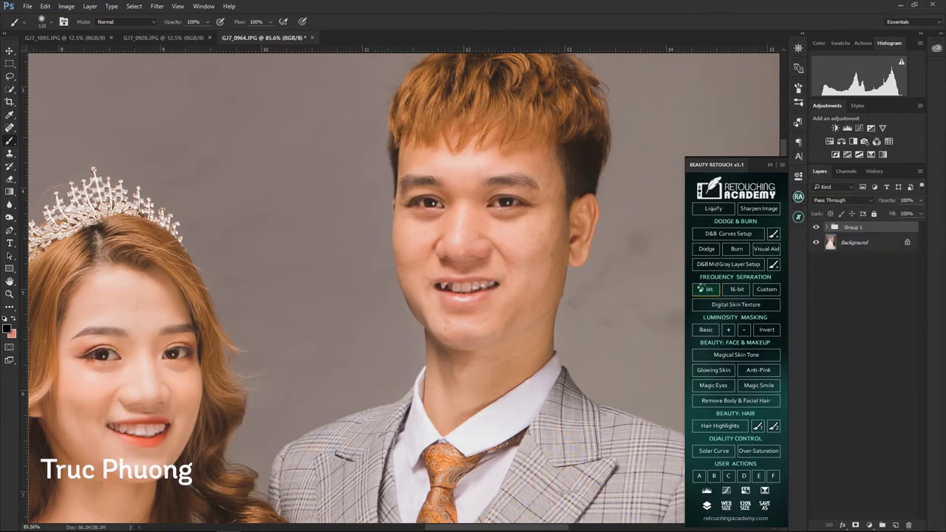
key(z)
drag(528, 171, 538, 172)
Blend skin tones across the groom's cheek with the Mixer Brush on Correcting Tones.
key(b)
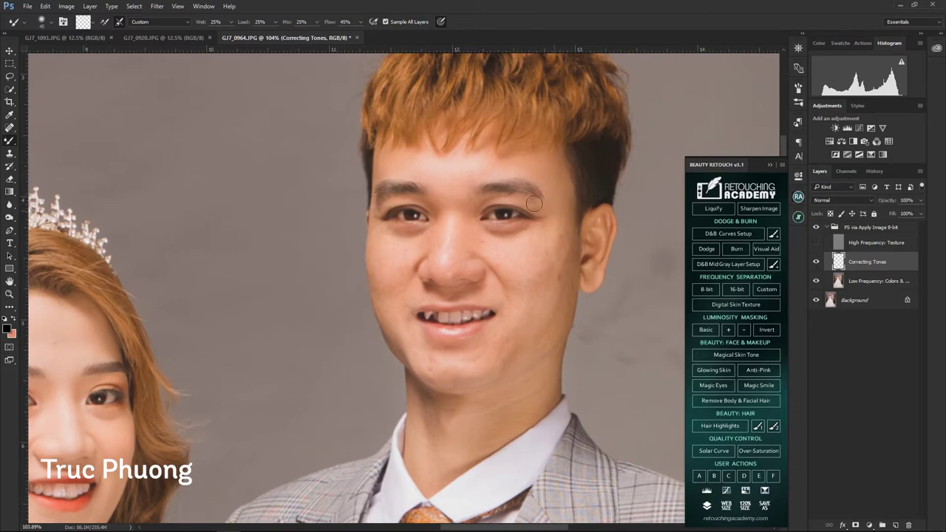
scroll(544, 209, down, 1)
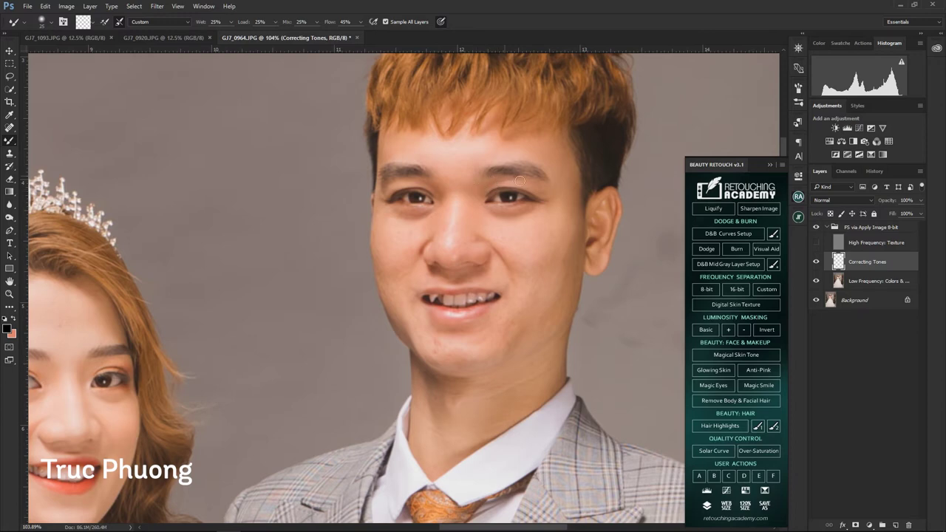
scroll(480, 225, left, 2)
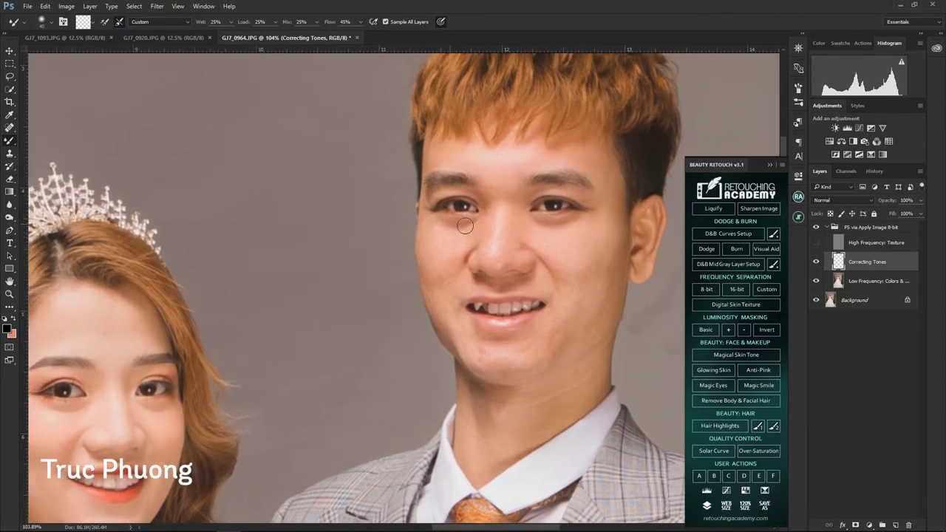
scroll(491, 220, down, 2)
scroll(494, 211, left, 2)
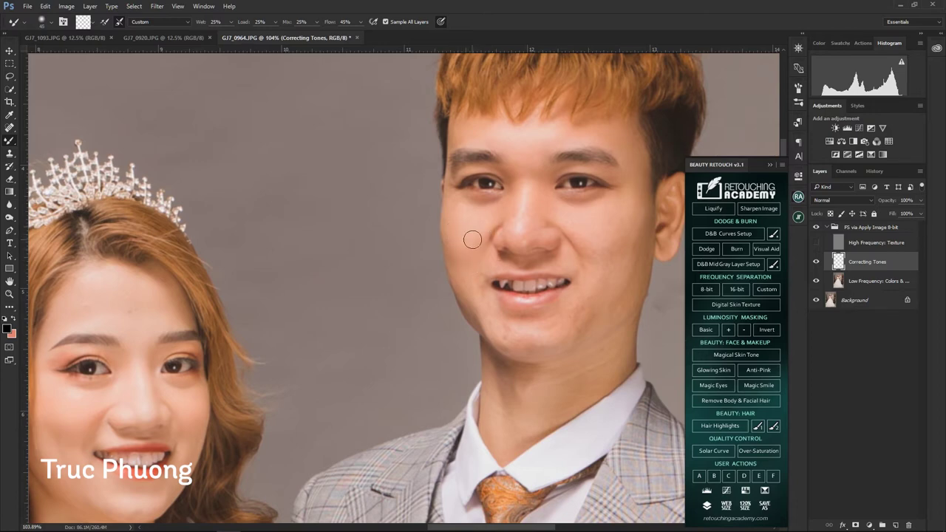
drag(553, 266, 486, 250)
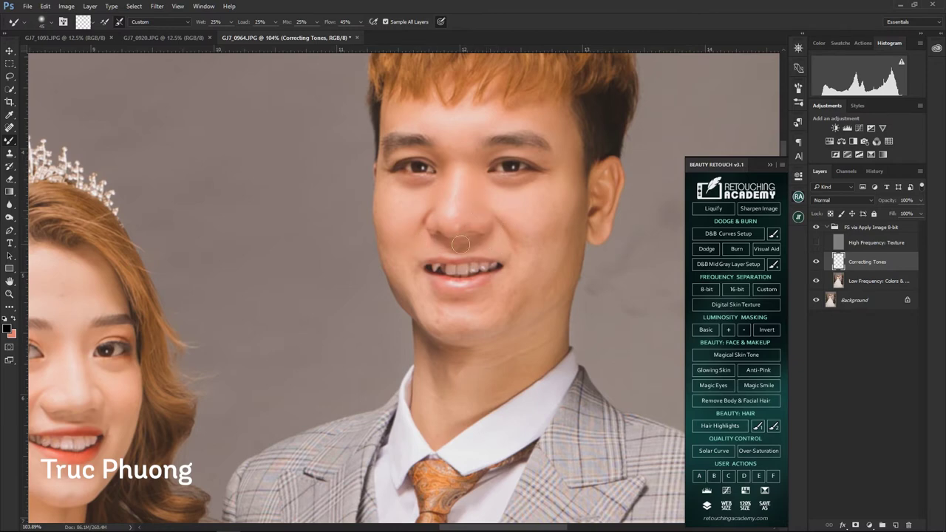
drag(498, 233, 481, 232)
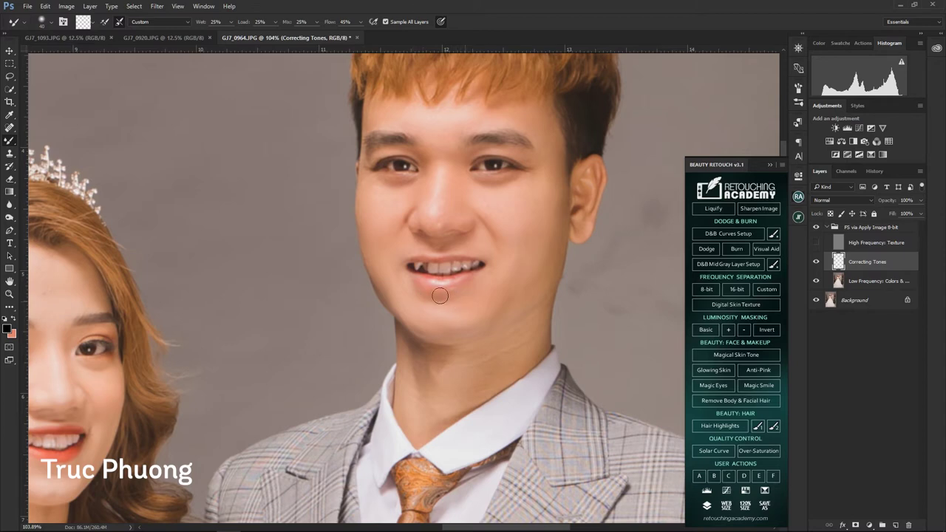
scroll(528, 306, down, 1)
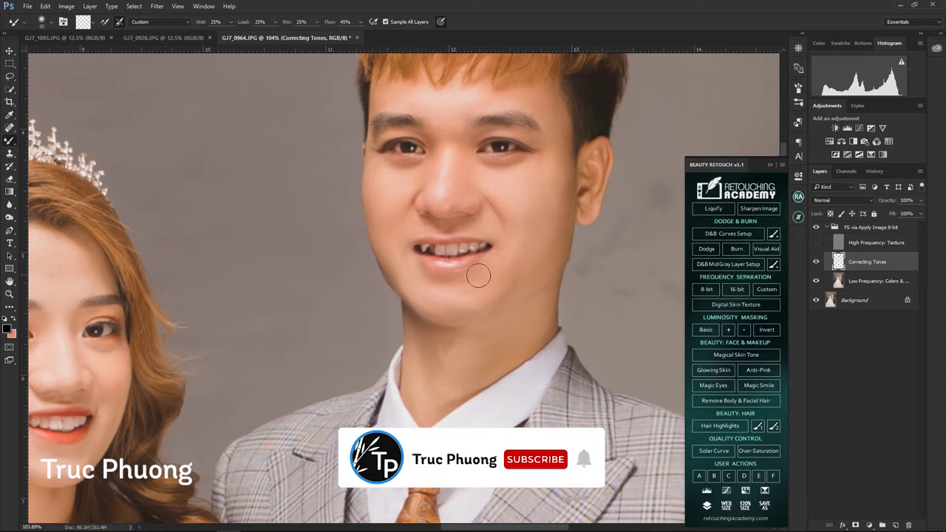
Toggle the High Frequency: Texture layer to compare, then return to Correcting Tones at 66.7%.
click(816, 242)
click(816, 243)
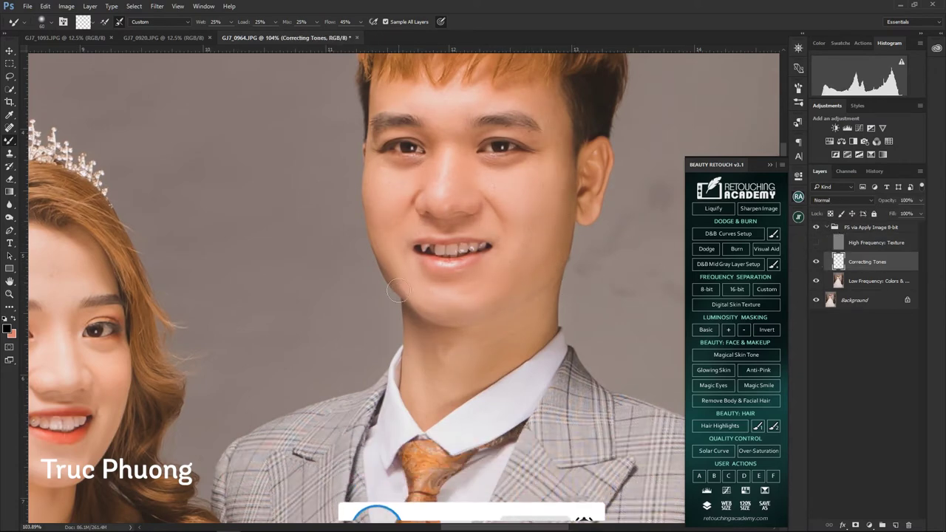
key(ctrl+minus)
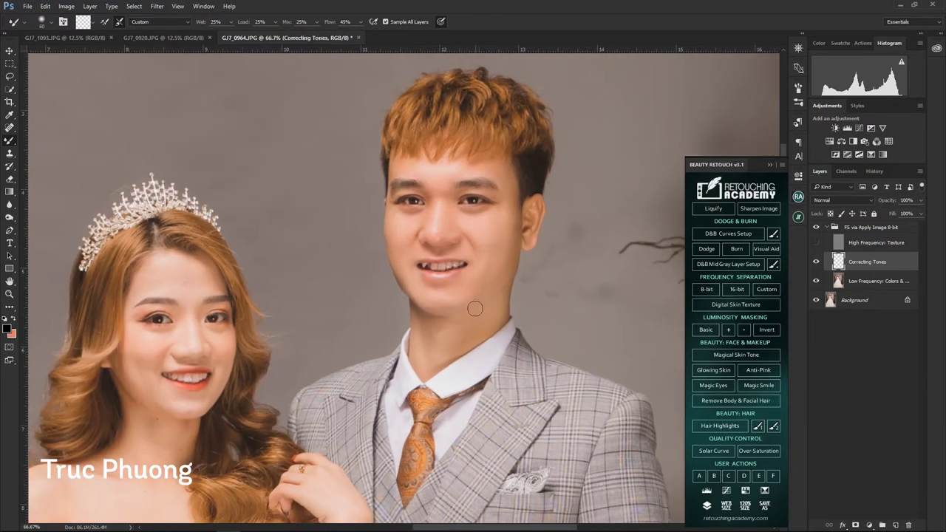
drag(473, 306, 450, 303)
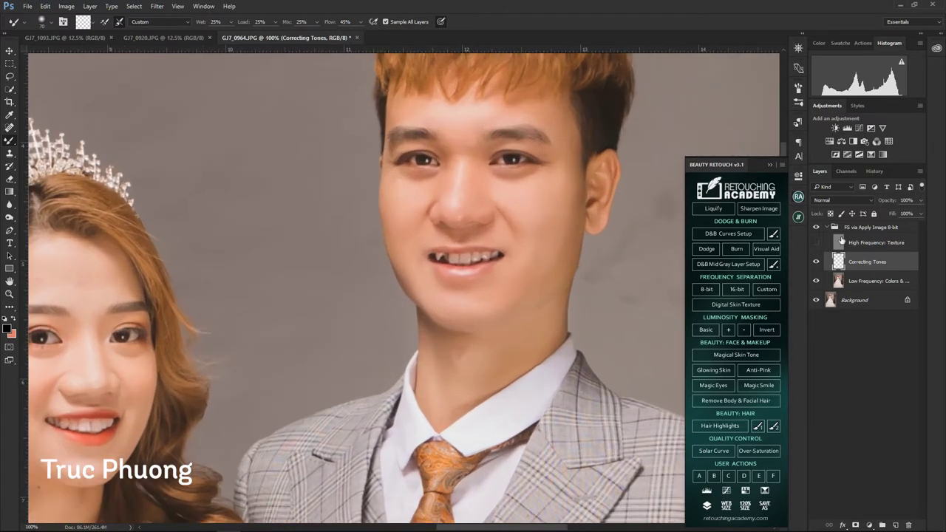
click(839, 242)
key(ctrl+minus)
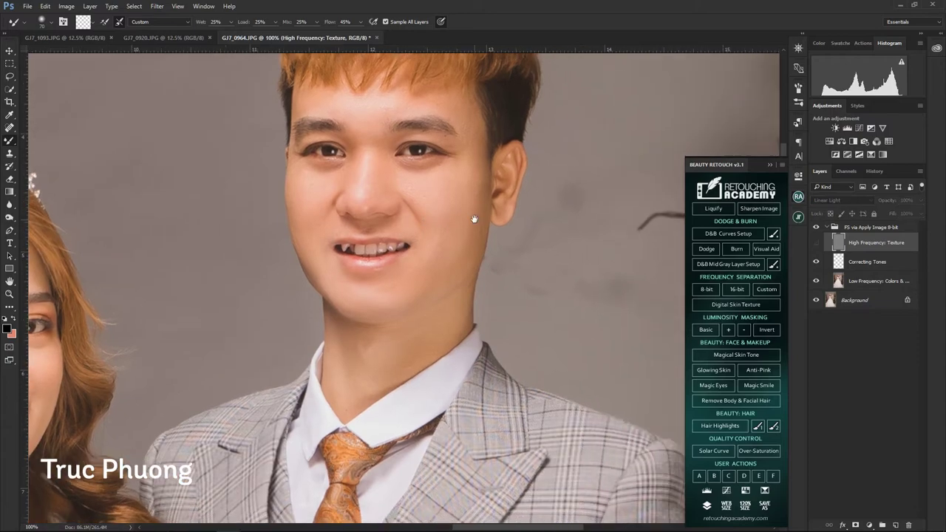
key(alt+bracketleft)
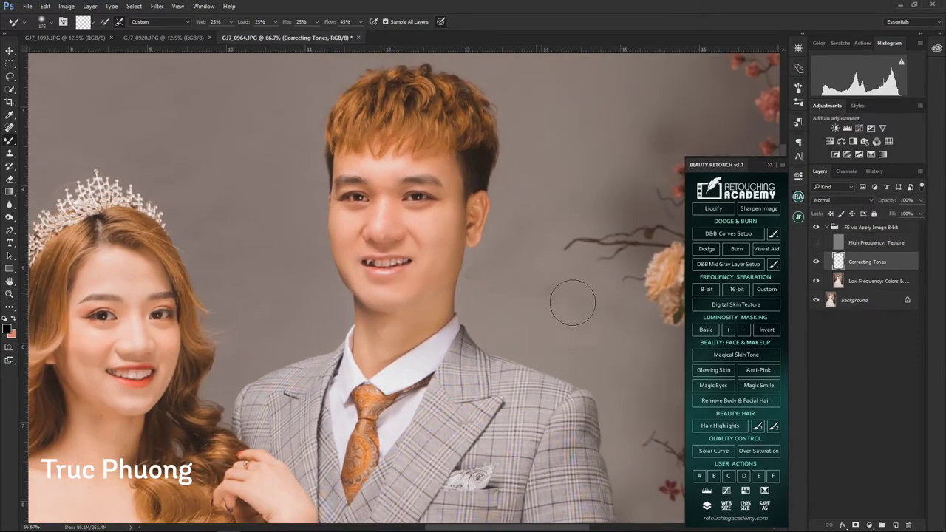
scroll(581, 302, left, 5)
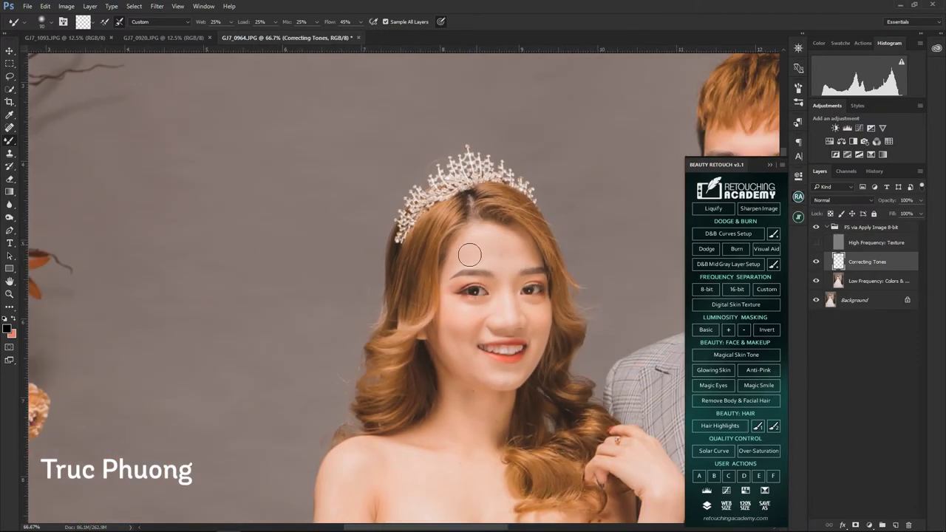
At 100% zoom, blend tones across the bride's face, resizing the Mixer Brush from 48 to 38 and up.
key(ctrl+plus)
scroll(486, 247, down, 1)
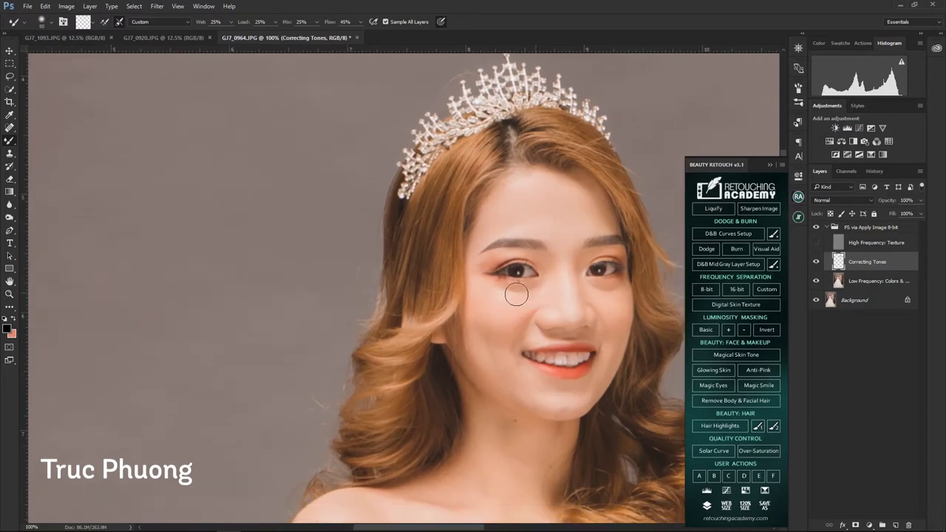
scroll(475, 273, down, 1)
scroll(527, 278, right, 1)
scroll(547, 273, down, 1)
scroll(518, 272, down, 1)
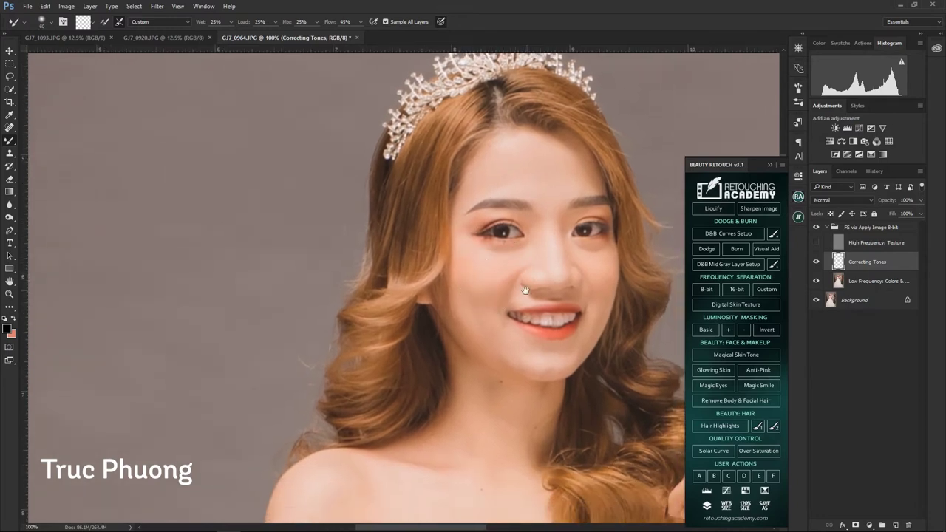
scroll(523, 291, right, 2)
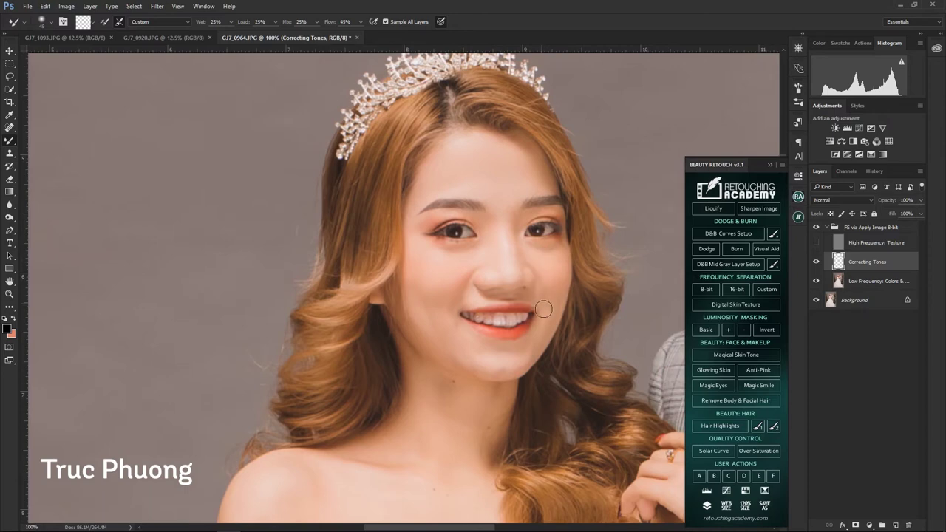
key(bracketleft)
scroll(541, 306, down, 1)
key(bracketright)
scroll(490, 296, left, 1)
scroll(478, 279, down, 1)
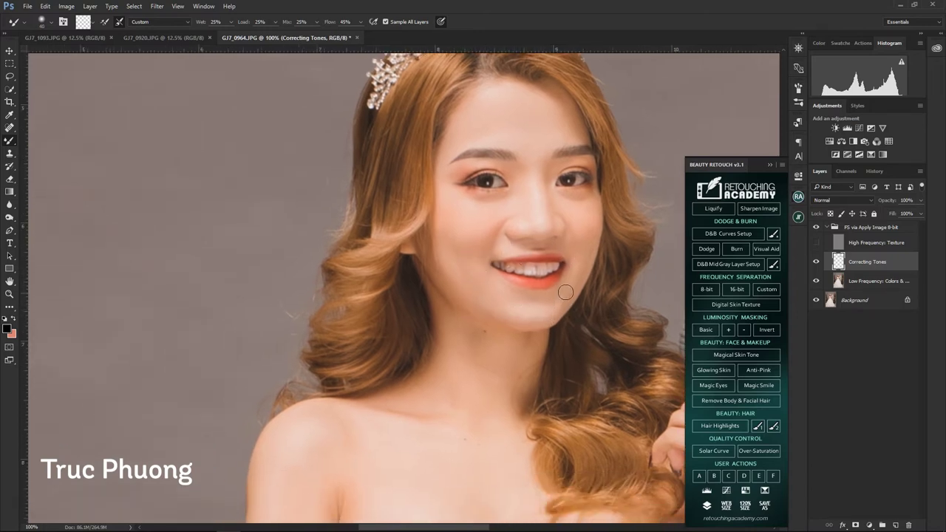
scroll(464, 320, down, 1)
scroll(488, 318, left, 1)
key(bracketright)
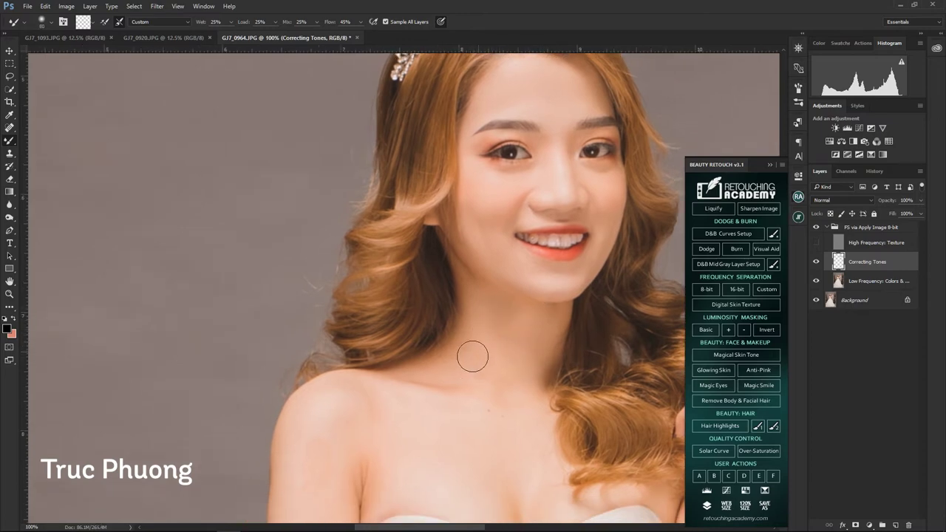
scroll(443, 377, down, 1)
scroll(480, 374, left, 1)
key(bracketright)
Continue evening out tones on the bride's face and neck, moving toward the shoulder and dress.
scroll(514, 368, up, 1)
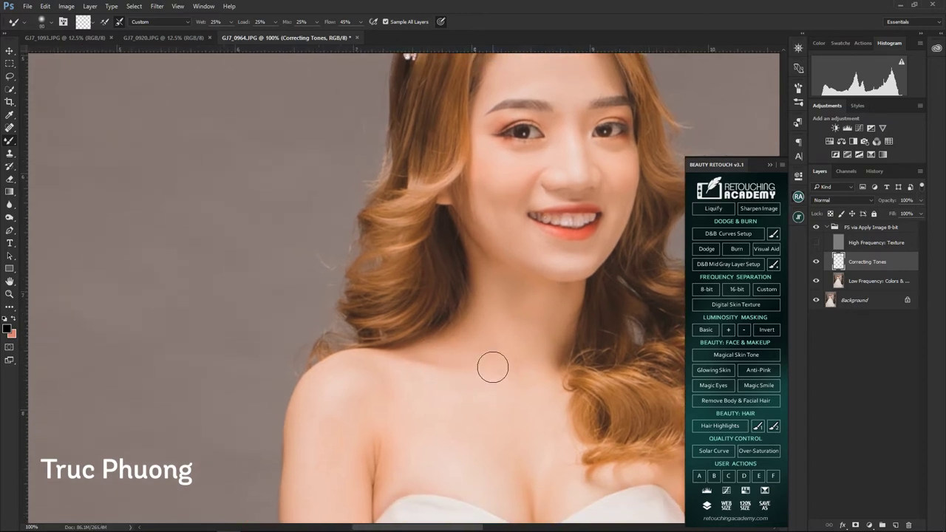
scroll(498, 322, up, 2)
key(bracketleft)
key(bracketleft)
key(bracketleft)
scroll(528, 289, up, 1)
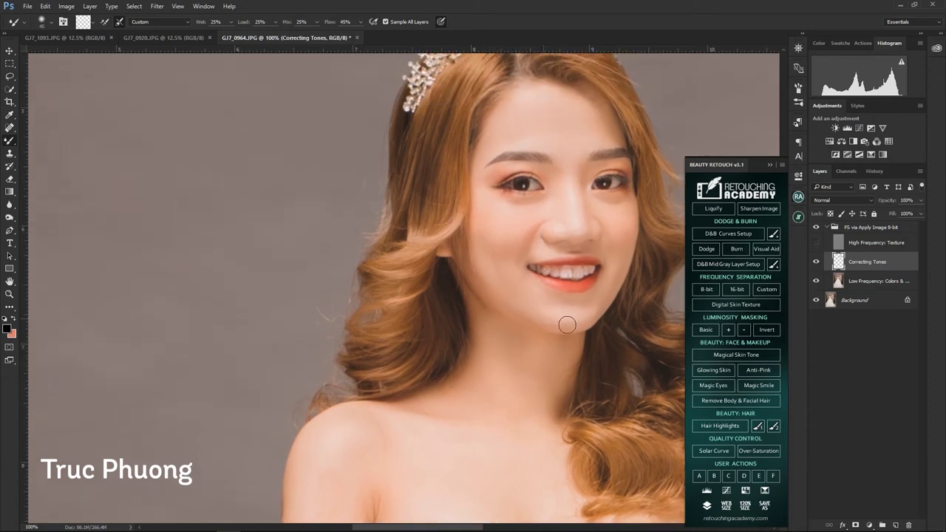
key(ctrl+minus)
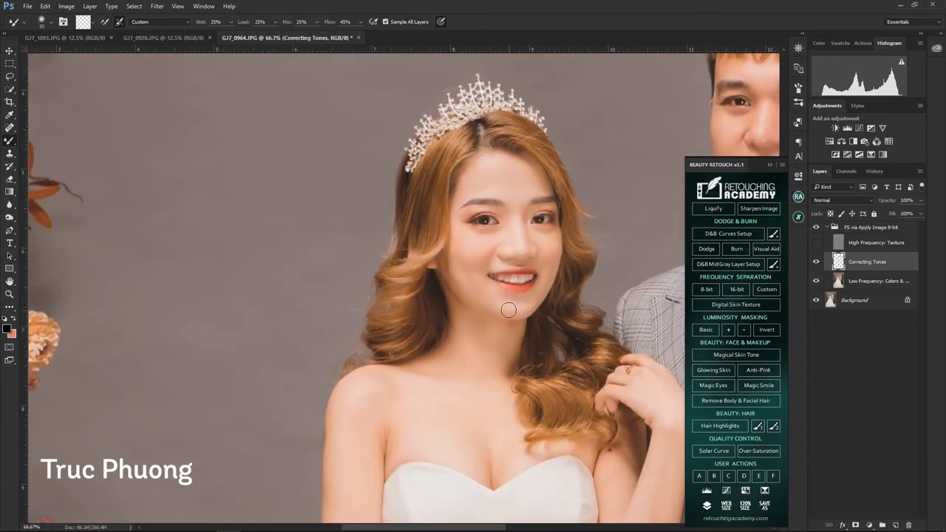
key(ctrl+plus)
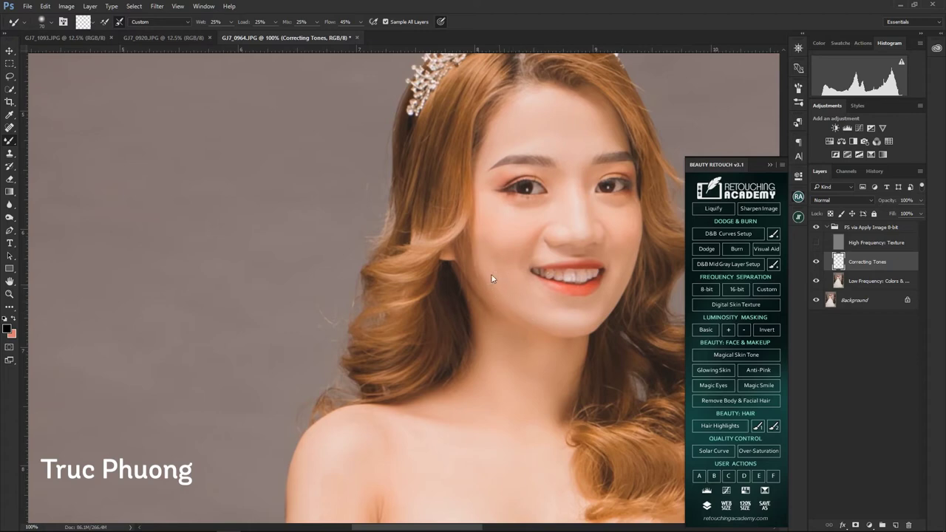
scroll(570, 306, down, 2)
scroll(513, 302, up, 1)
key(ctrl+minus)
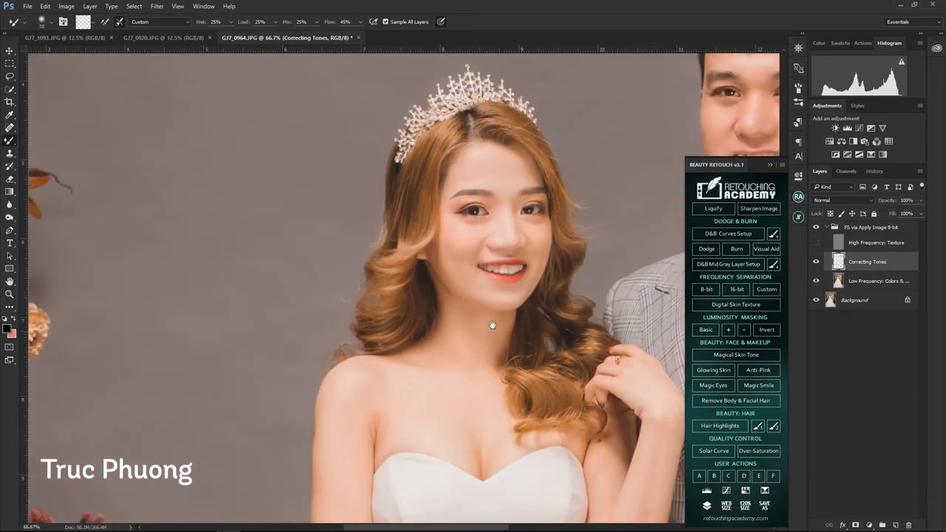
scroll(462, 310, down, 2)
key(ctrl+plus)
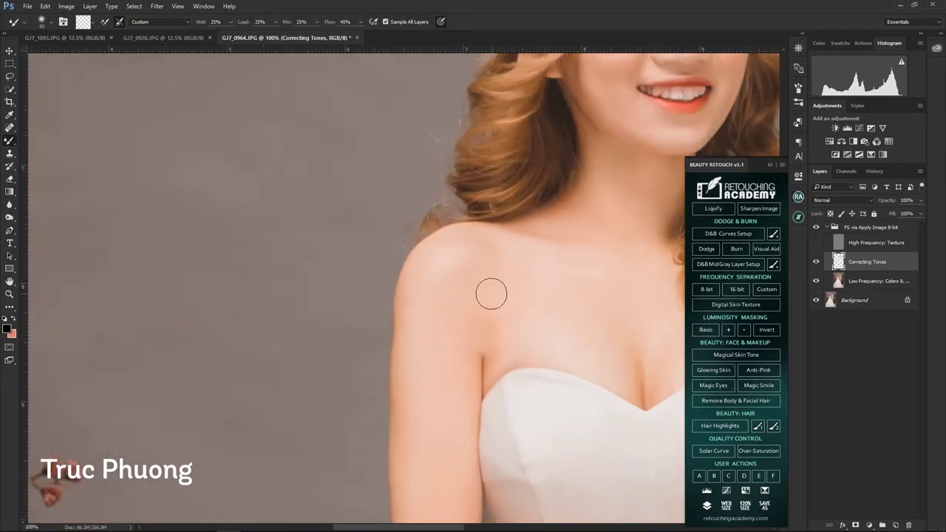
Blend skin tones over the bride's shoulder and neckline with a resized Mixer Brush.
key(ctrl+minus)
key(bracketright)
key(bracketright)
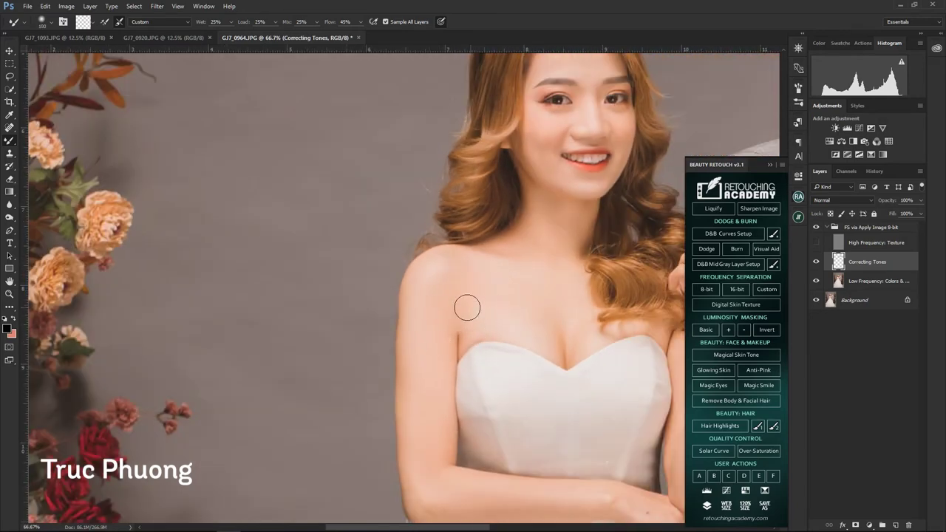
scroll(513, 307, up, 1)
key(bracketleft)
key(bracketleft)
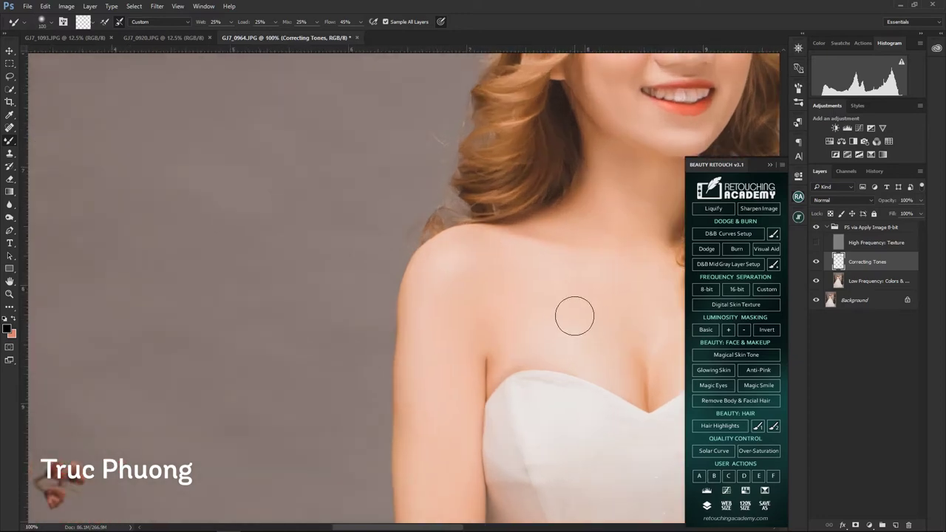
key(bracketleft)
key(bracketleft)
drag(577, 374, 570, 348)
key(bracketright)
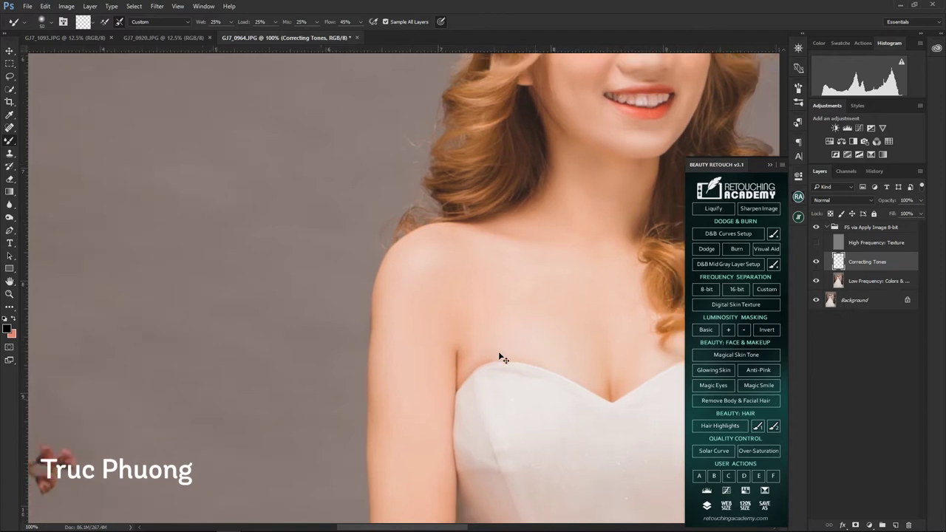
scroll(498, 359, down, 1)
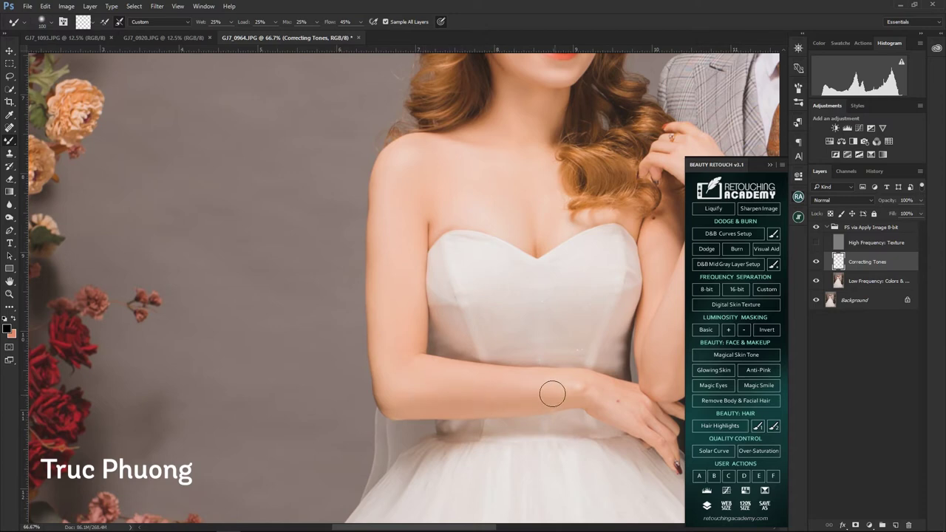
Even out the tones on the bride's raised arm and forearm with a smaller brush.
key(bracketleft)
scroll(513, 388, right, 2)
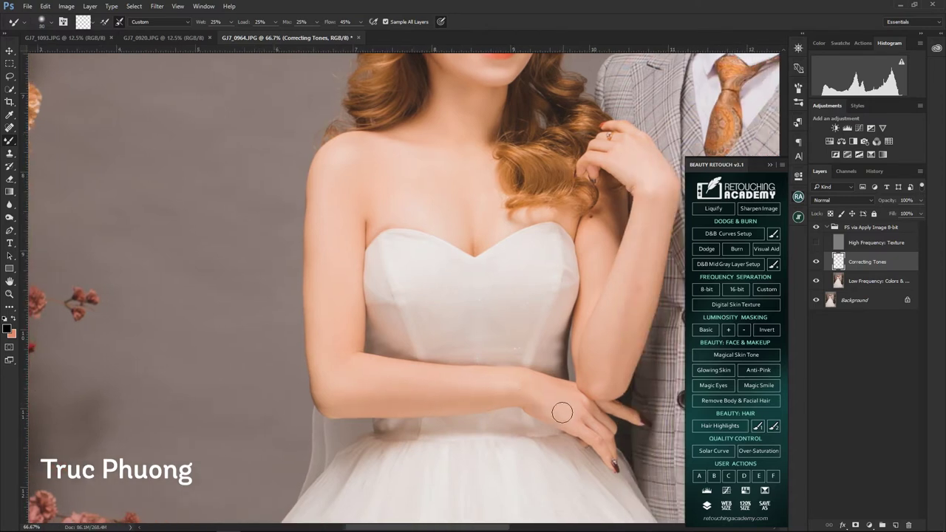
scroll(530, 397, right, 2)
scroll(581, 342, up, 1)
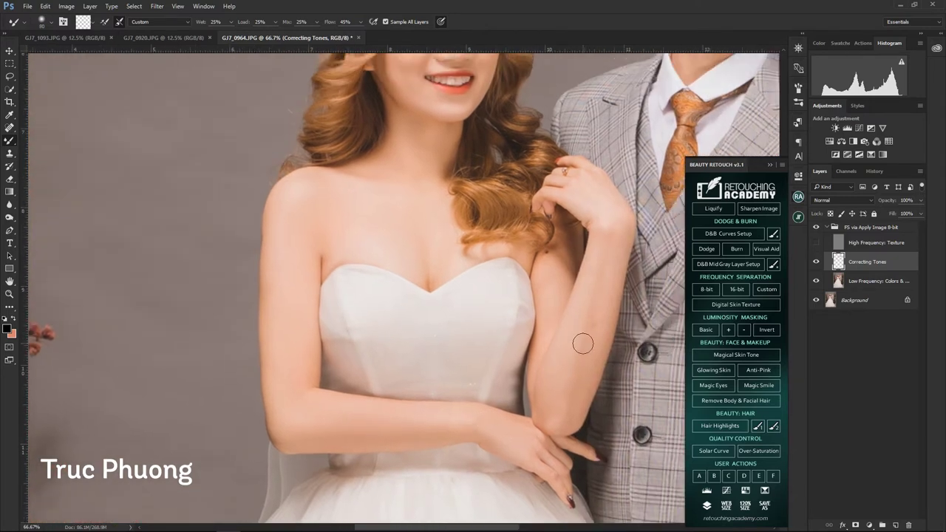
scroll(581, 342, up, 3)
scroll(598, 313, down, 1)
key(bracketleft)
key(bracketleft)
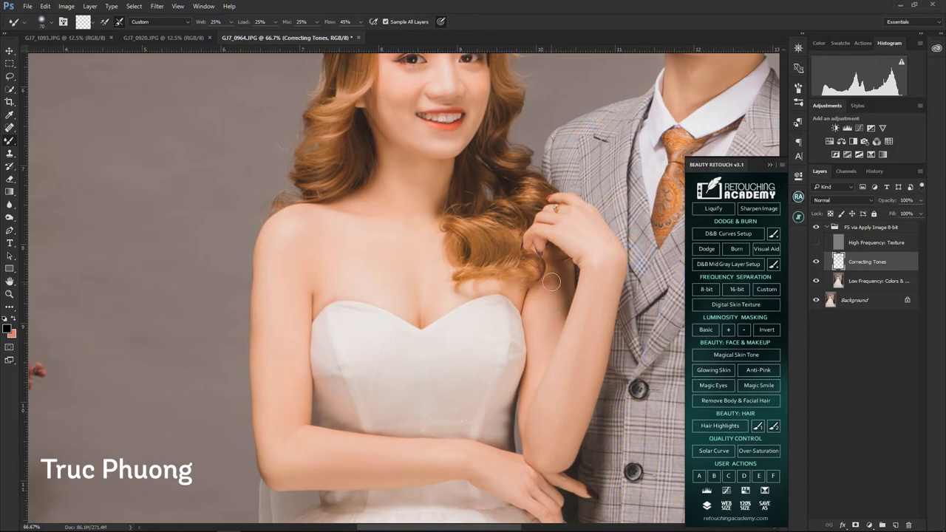
scroll(540, 343, down, 2)
mouse_move(443, 317)
mouse_down()
mouse_move(382, 318)
mouse_move(406, 302)
mouse_up()
Enlarge the Mixer Brush and smooth blotches in the upper grey backdrop.
scroll(382, 318, up, 1)
scroll(406, 302, down, 1)
drag(333, 327, 414, 359)
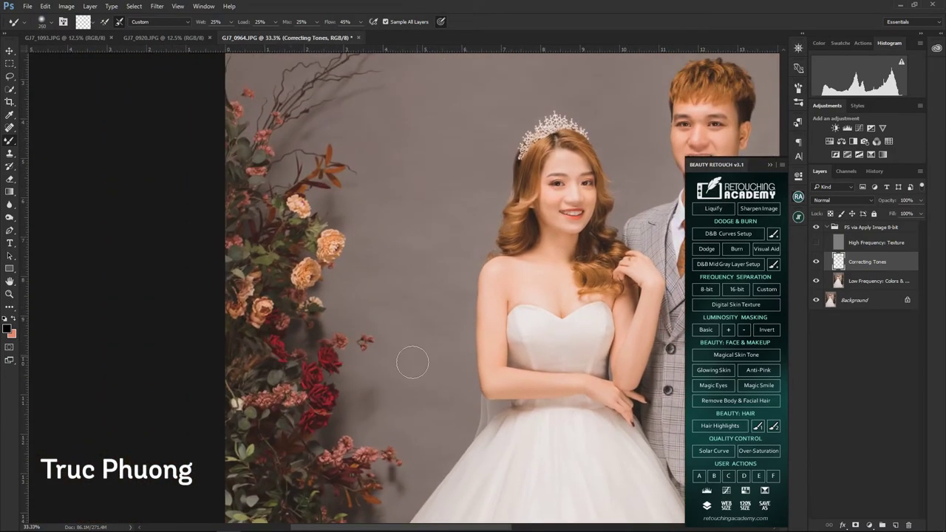
scroll(418, 348, up, 1)
scroll(422, 359, down, 1)
key(])
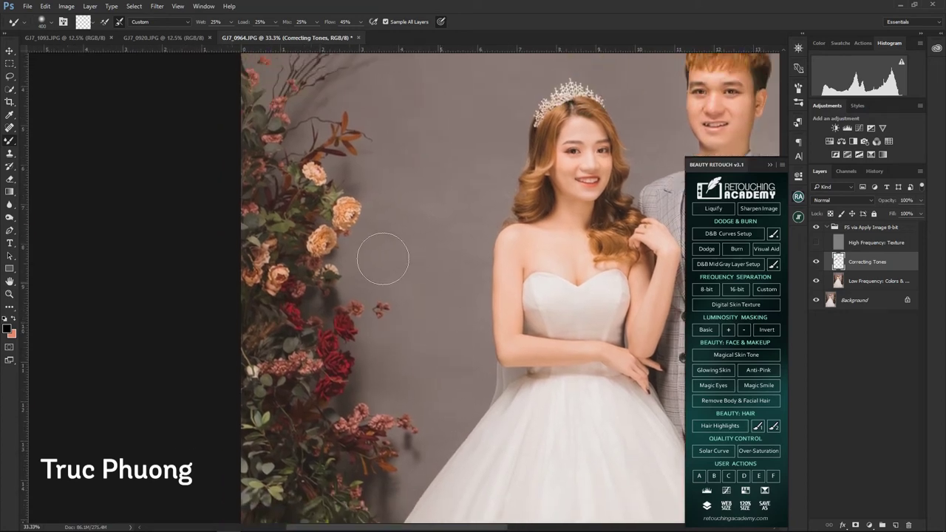
key(bracketright)
key(bracketright)
scroll(407, 354, up, 2)
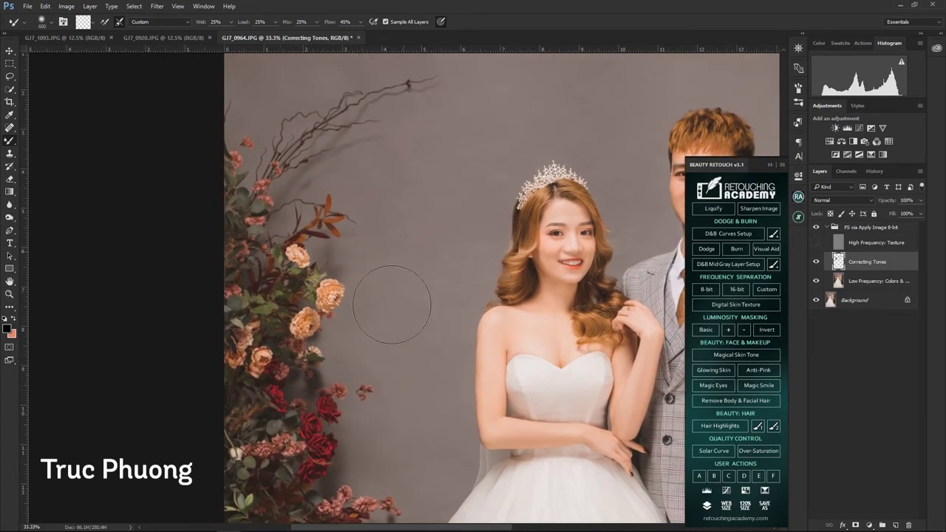
scroll(413, 295, up, 3)
key(bracketleft)
scroll(503, 207, down, 1)
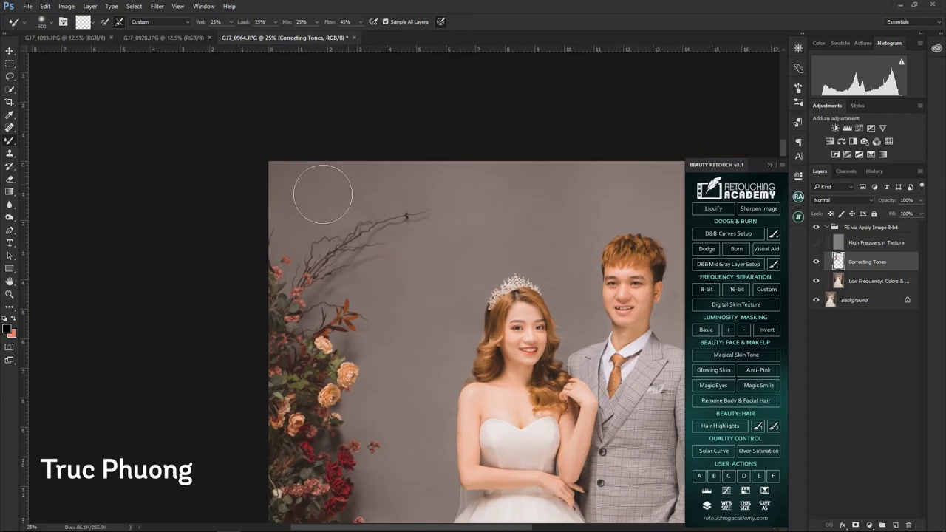
scroll(458, 161, right, 3)
Blend the lower backdrop and the floor around the dress hem with a large brush.
key(bracketleft)
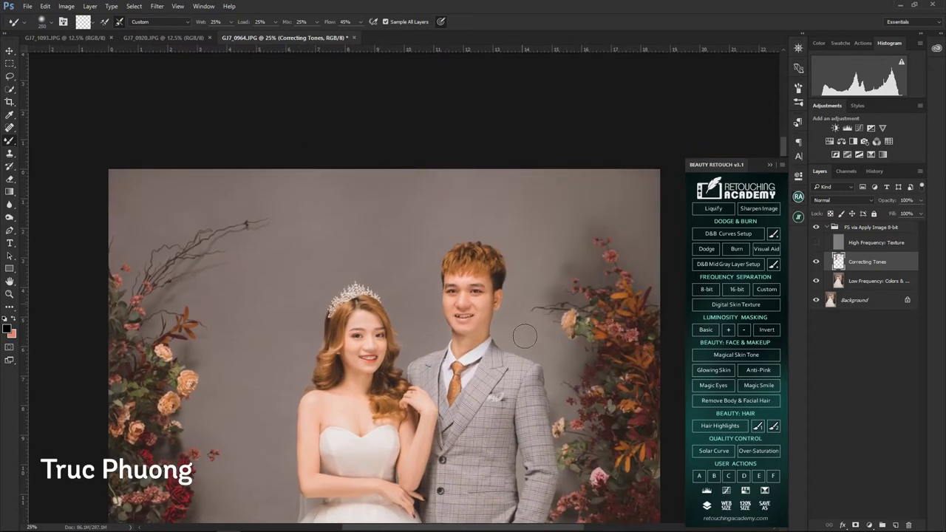
key(bracketright)
key(bracketright)
key(bracketright)
key(bracketright)
scroll(444, 221, down, 2)
key(bracketleft)
key(bracketleft)
key(bracketleft)
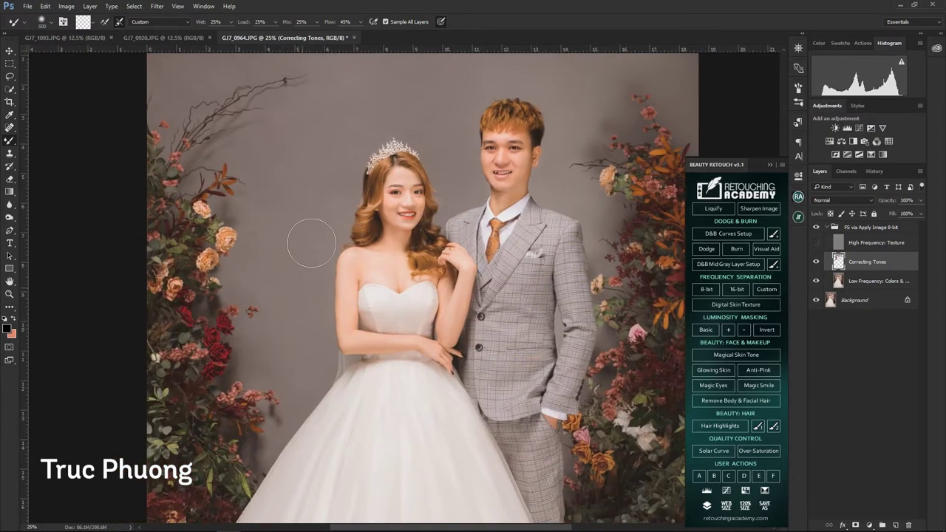
scroll(291, 235, up, 1)
scroll(306, 229, up, 1)
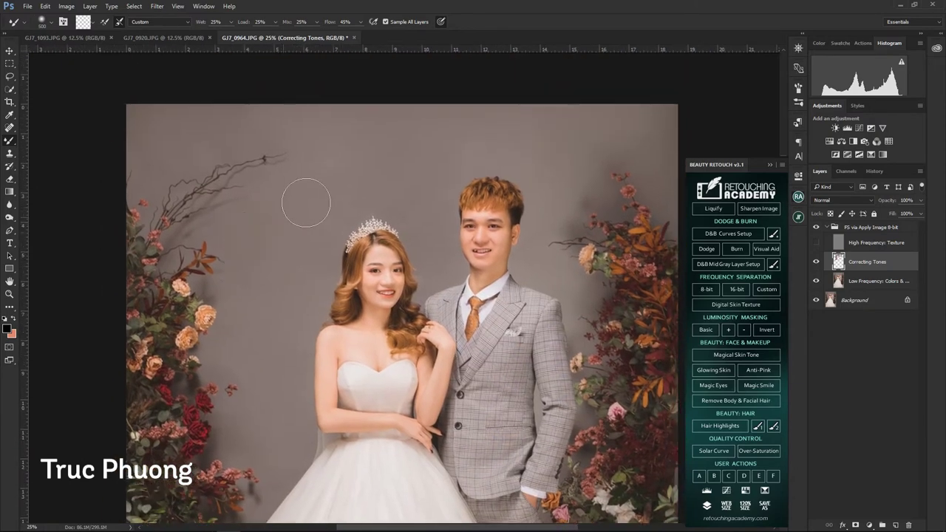
key(z)
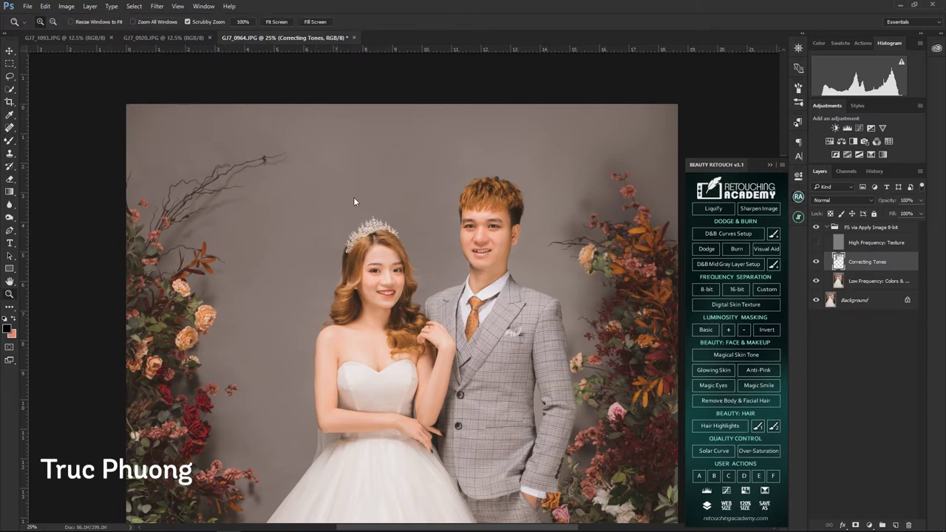
scroll(446, 331, down, 3)
scroll(447, 332, up, 3)
key(b)
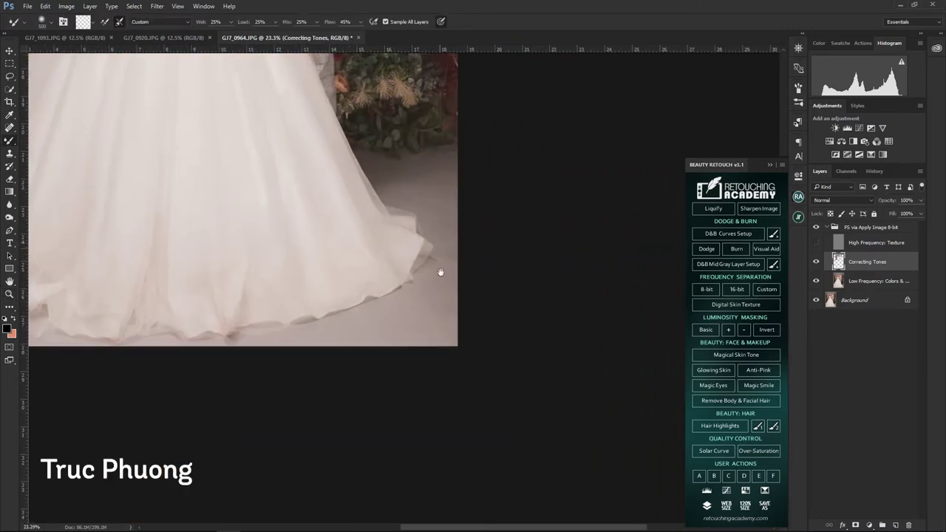
key(bracketright)
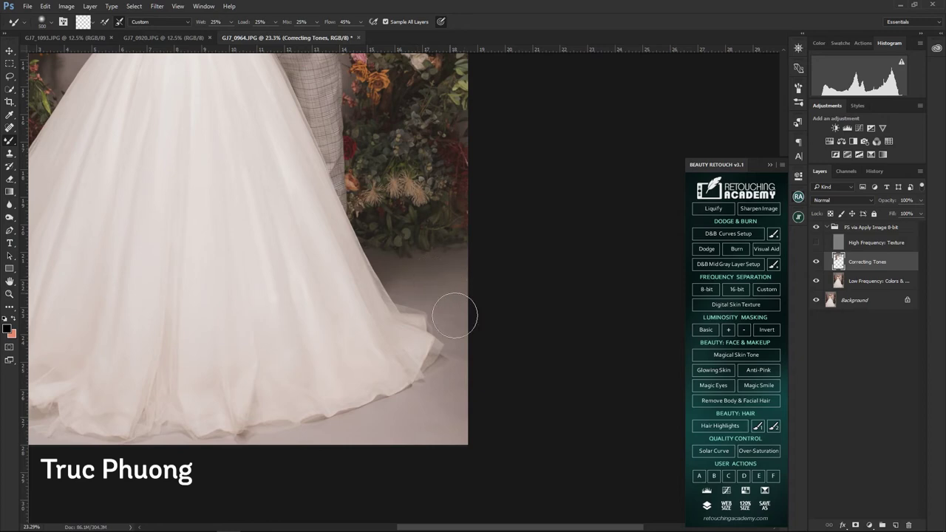
drag(460, 413, 498, 340)
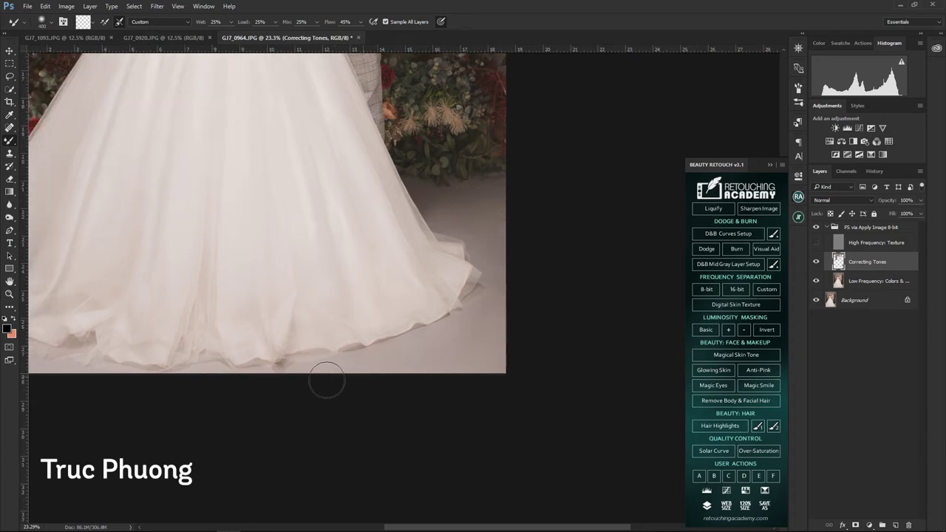
Fit the photo on screen, zoom to the bride's face and show the High Frequency: Texture layer.
key(z)
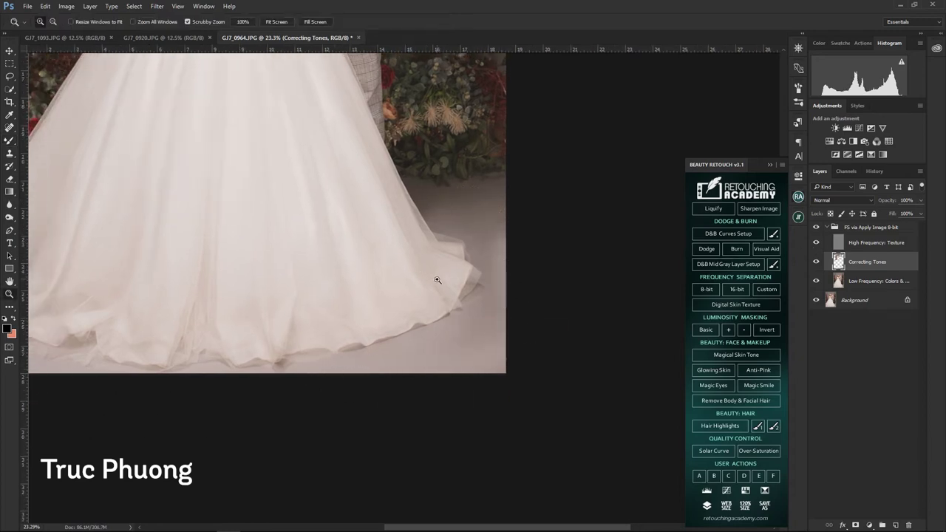
key(ctrl+1)
right_click(470, 296)
click(494, 296)
mouse_move(347, 315)
mouse_down()
mouse_move(363, 315)
mouse_move(479, 132)
mouse_up()
click(876, 243)
drag(399, 300, 419, 299)
key(s)
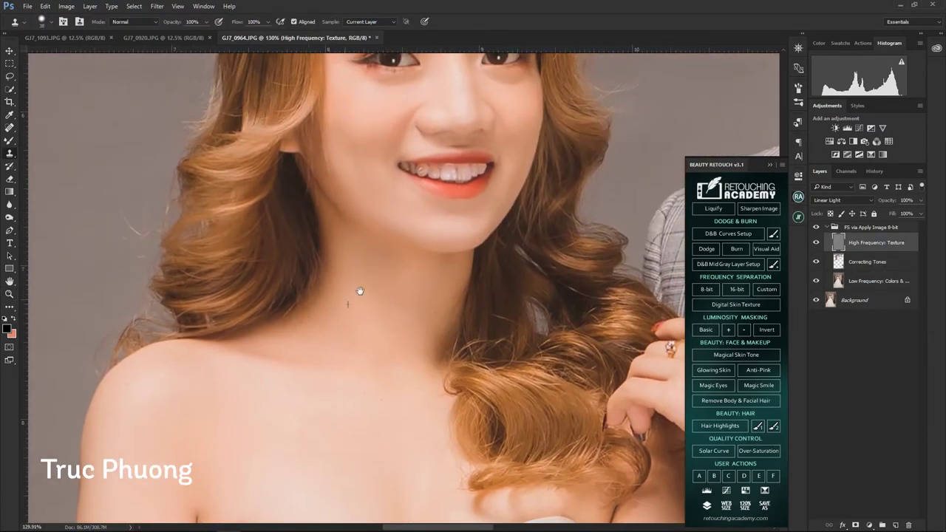
Clone-stamp facial blemishes on High Frequency: Texture, from the bride's eyes to the groom's forehead.
drag(360, 291, 337, 341)
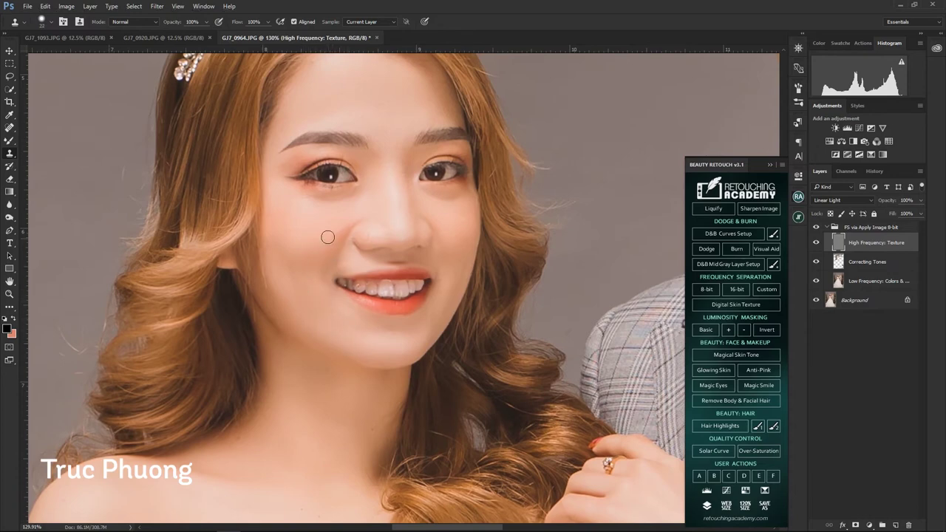
drag(512, 261, 16, 439)
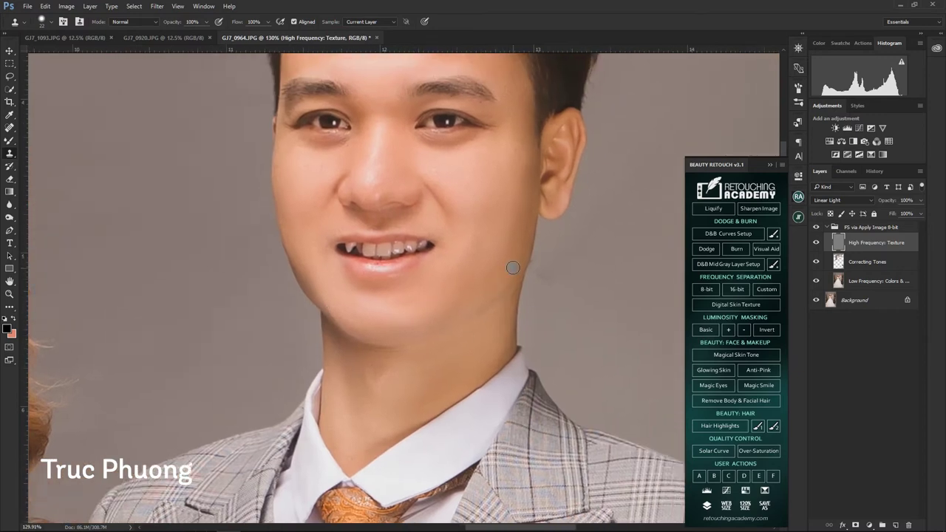
drag(482, 221, 458, 303)
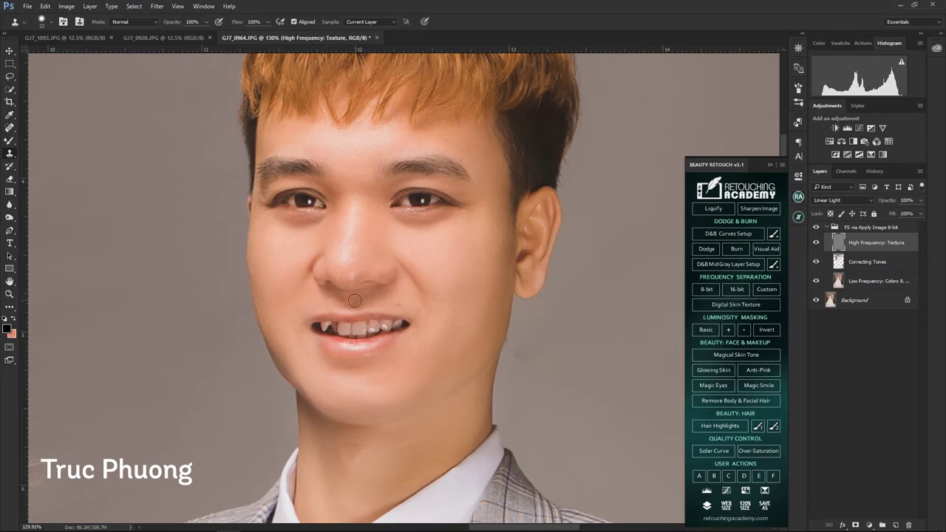
Hide the High Frequency: Texture layer and blend the Correcting Tones layer with the Mixer Brush.
click(816, 242)
click(867, 262)
key(b)
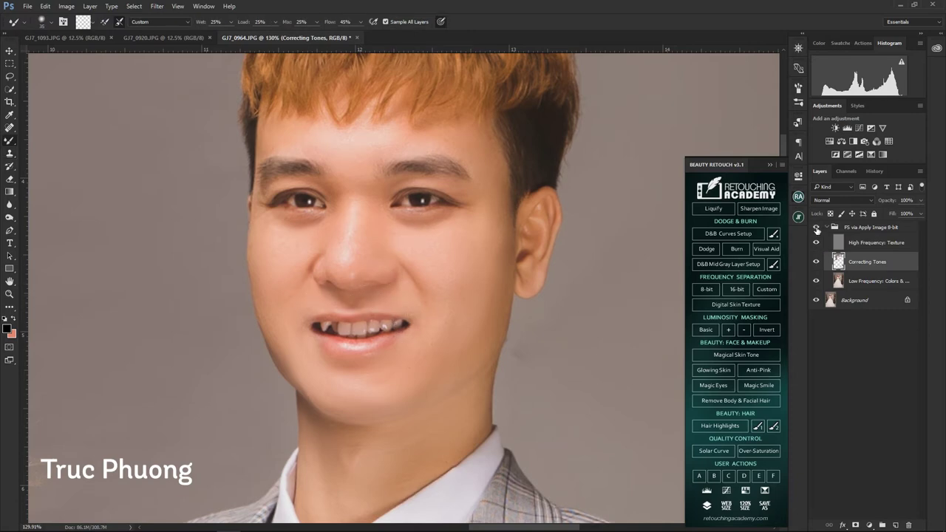
key(z)
drag(617, 254, 573, 300)
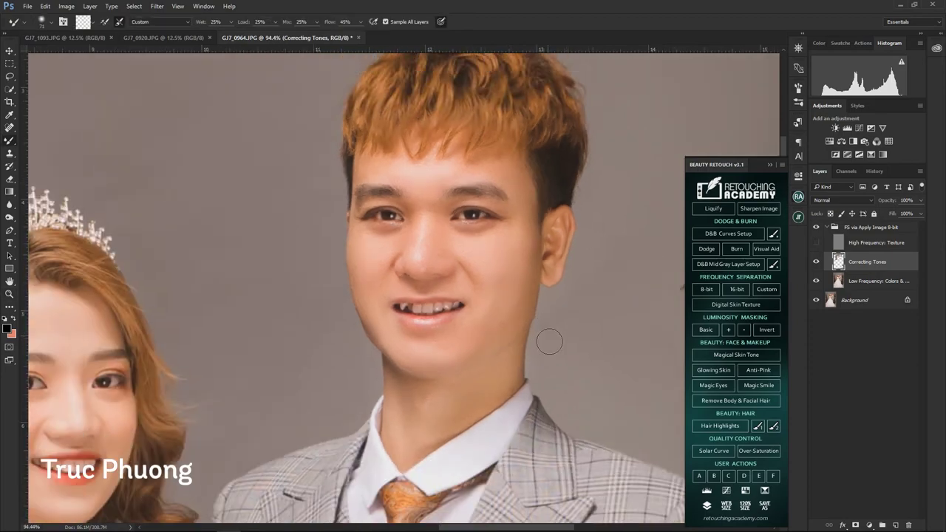
drag(549, 337, 507, 313)
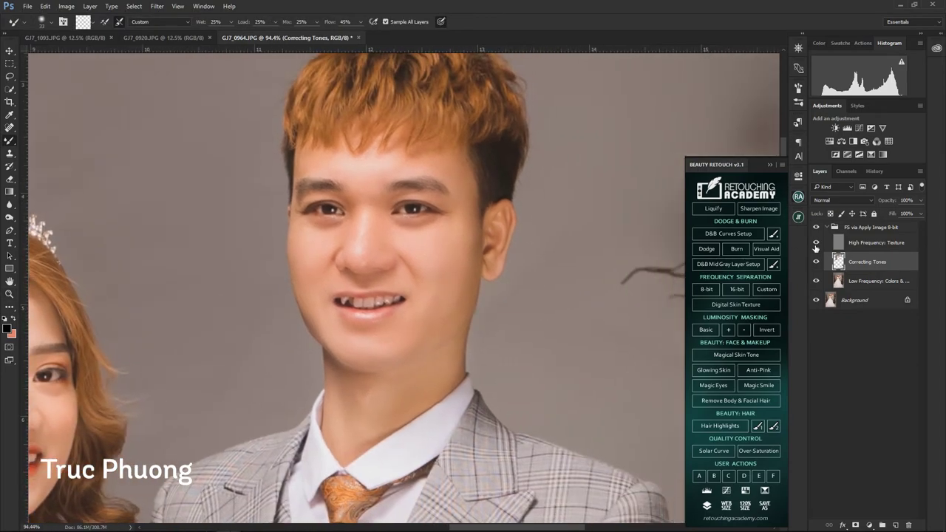
key(z)
mouse_move(518, 148)
mouse_down()
mouse_move(443, 144)
mouse_move(482, 142)
mouse_up()
Flatten the image, apply Liquify and a Curves adjustment, and save it as JPEG.
key(ctrl+shift+e)
key(ctrl+0)
key(ctrl+shift+x)
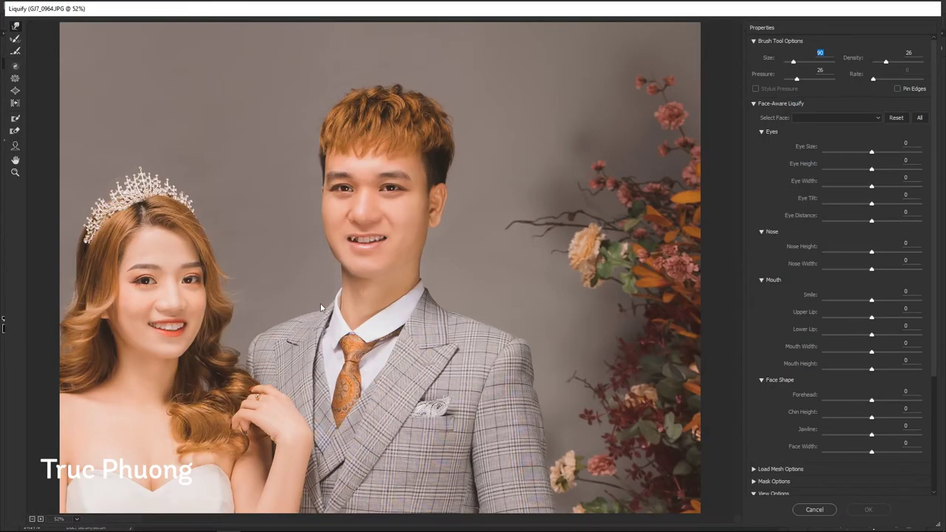
key(Return)
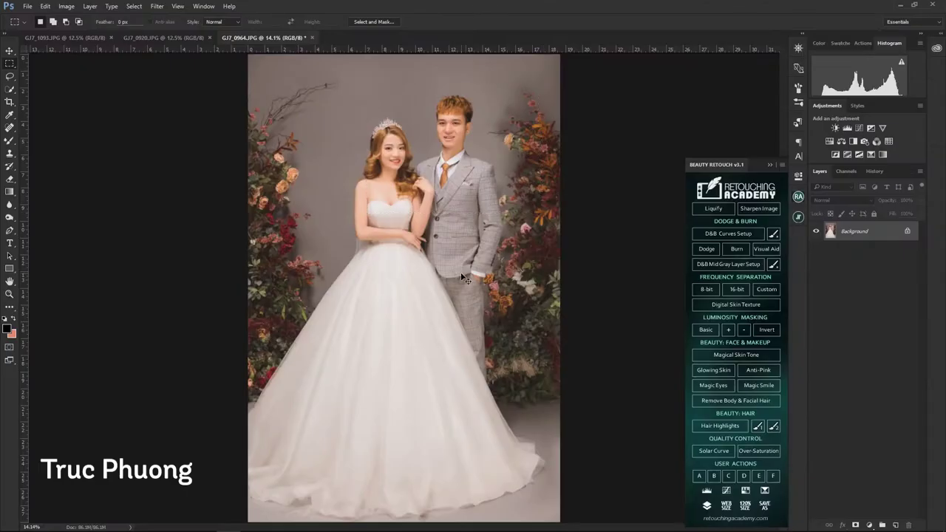
key(ctrl+m)
key(Return)
key(ctrl+s)
key(Return)
Adjust the groom's chin with Curves through a Quick Mask selection, then deselect.
key(z)
click(454, 148)
key(q)
key(b)
drag(454, 148, 473, 173)
key(q)
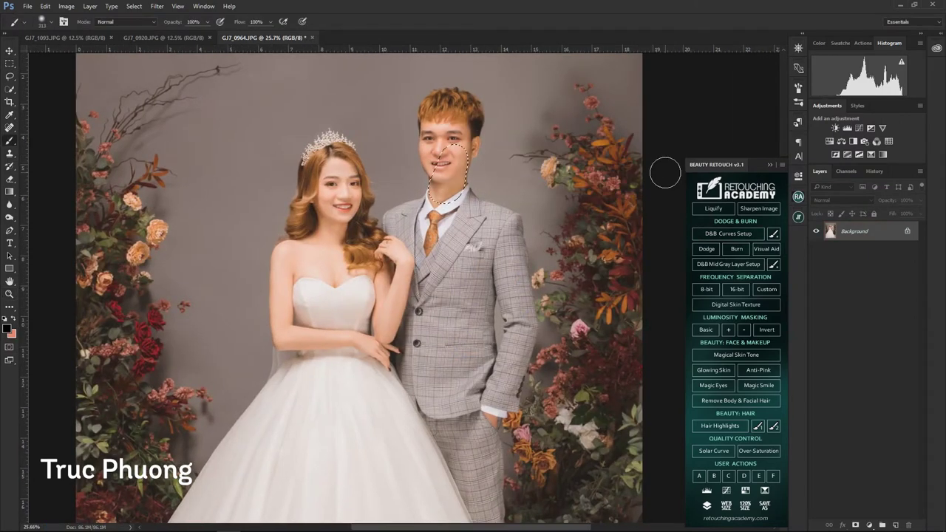
key(ctrl+m)
key(Return)
key(ctrl+d)
Save the finished GJ7_0964 photo and close it.
key(z)
key(ctrl+s)
right_click(449, 186)
click(469, 192)
key(ctrl+w)
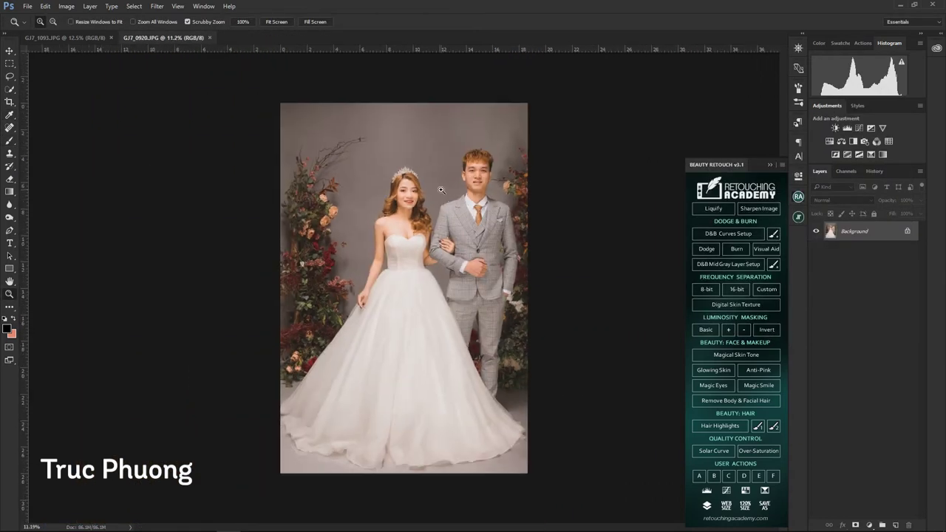
Duplicate the photo onto Layer 1, enlarge it slightly and nudge it upward.
key(ctrl+j)
key(ctrl+t)
drag(279, 101, 280, 93)
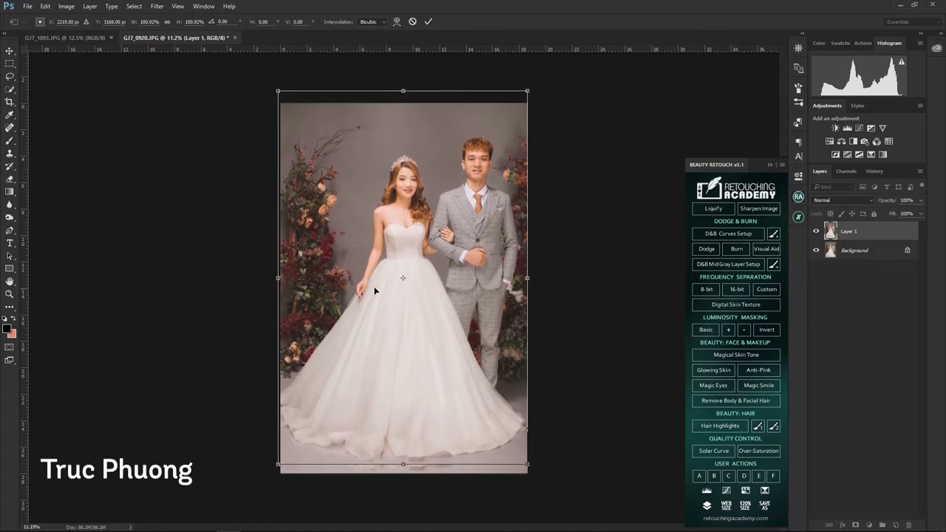
key(shift+Up)
key(Shift+Up)
key(shift+Up)
key(shift+Up)
key(shift+Up)
key(shift+Up)
key(shift+Up)
key(shift+Up)
key(shift+Up)
key(shift+Up)
key(Return)
Stretch the lower half of the photo down, then shrink the layer slightly.
drag(281, 303, 629, 501)
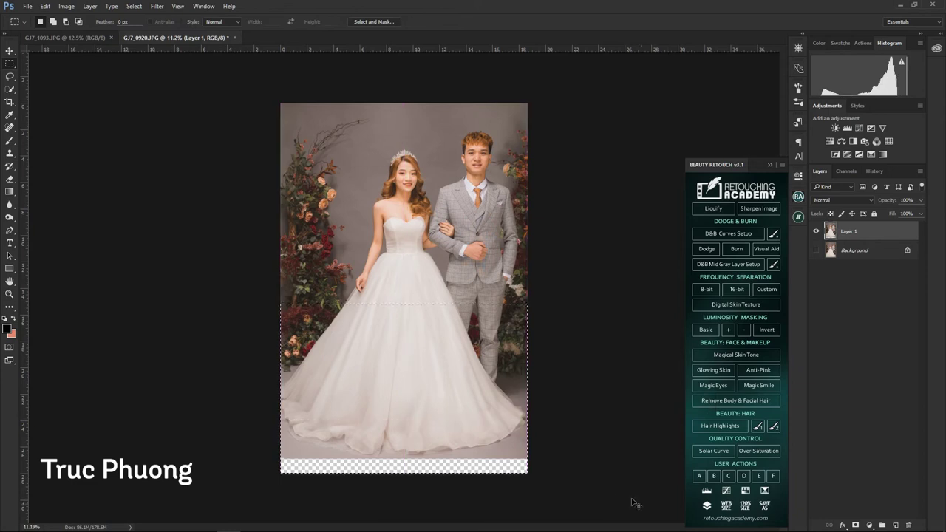
key(ctrl+t)
drag(402, 474, 403, 490)
key(Return)
key(ctrl+d)
key(ctrl+t)
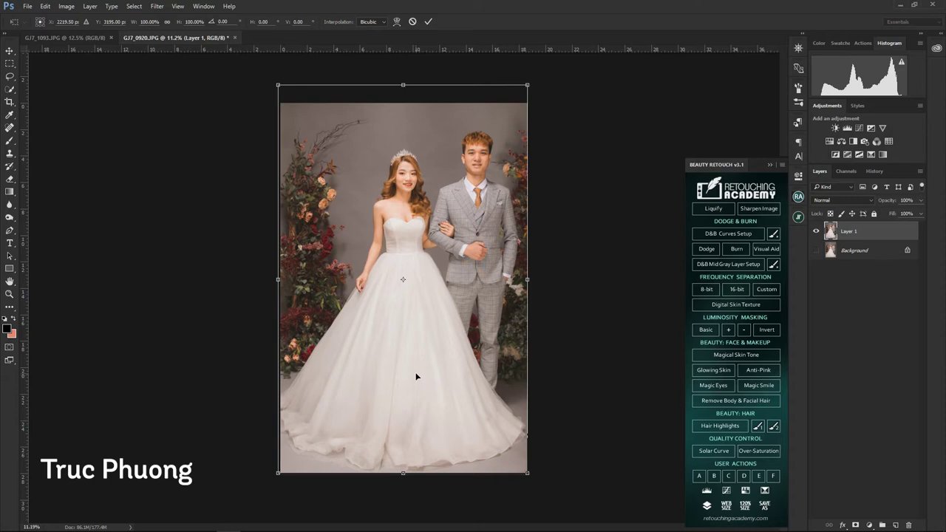
drag(527, 473, 525, 470)
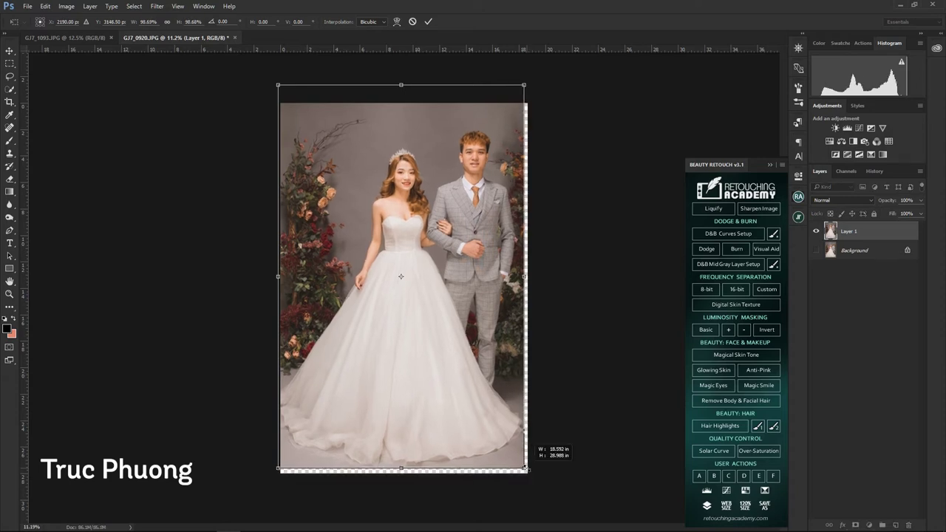
key(Return)
Transform the left strip, stretch the bottom strip to the canvas edge, and merge Layer 1 down.
key(m)
drag(280, 103, 340, 529)
key(ctrl+t)
key(Return)
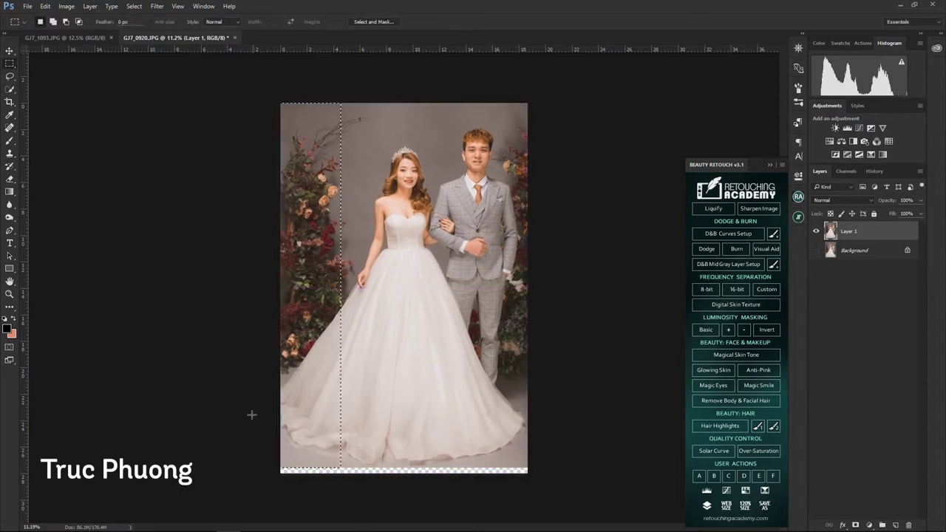
drag(256, 417, 530, 474)
key(ctrl+t)
drag(403, 473, 410, 482)
key(Return)
key(ctrl+d)
key(ctrl+e)
key(ctrl+shift+x)
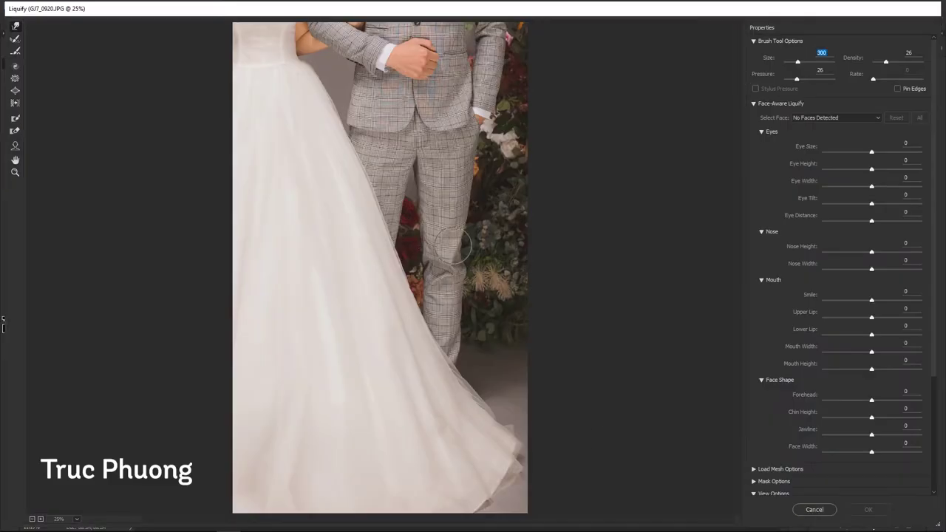
Push in the groom's trouser edge with the Forward Warp brush and apply Liquify.
key(bracketleft)
key(bracketleft)
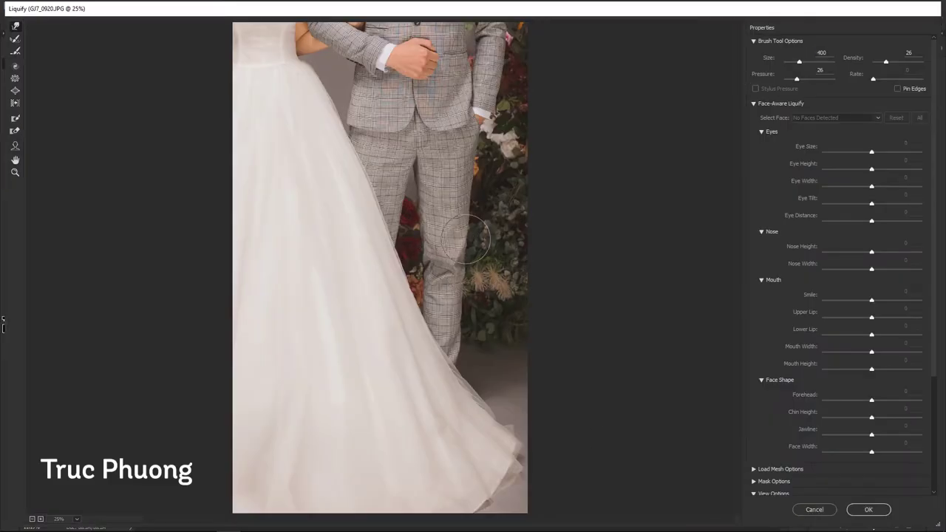
drag(433, 230, 421, 240)
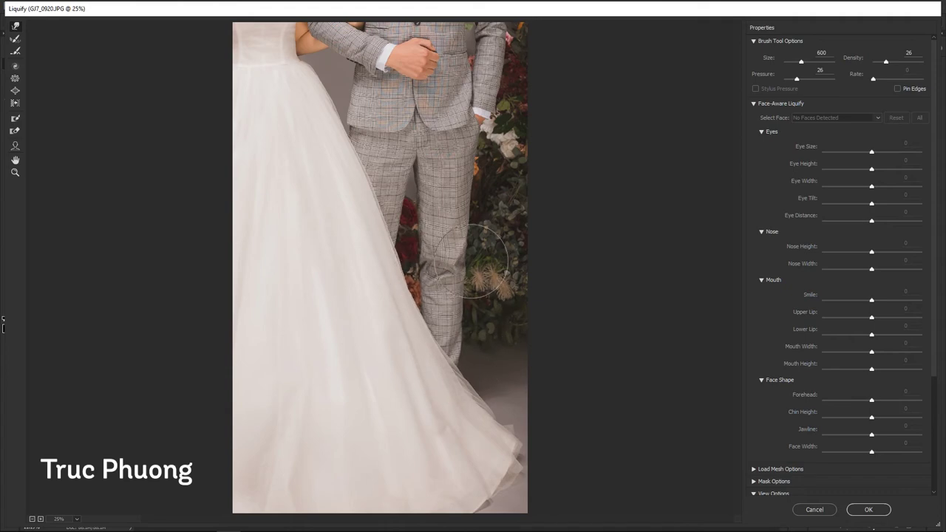
key(bracketright)
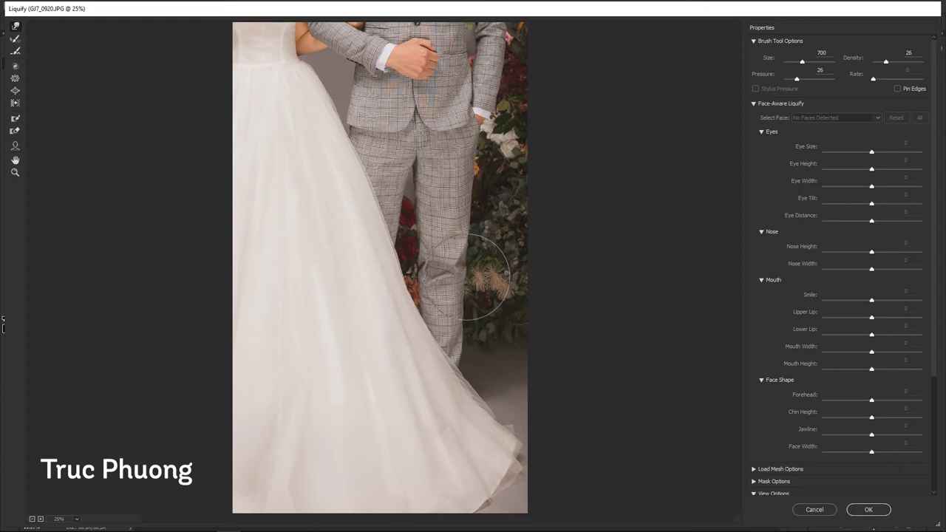
key(Return)
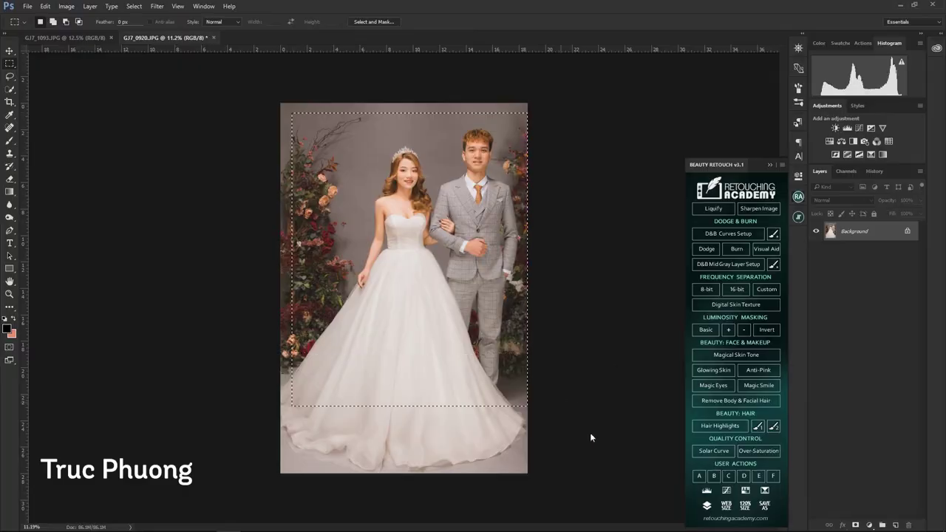
Slim the bride's waist beside her arm with Forward Warp in Liquify.
key(ctrl+shift+x)
scroll(391, 278, up, 2)
scroll(452, 250, up, 1)
drag(453, 250, 433, 243)
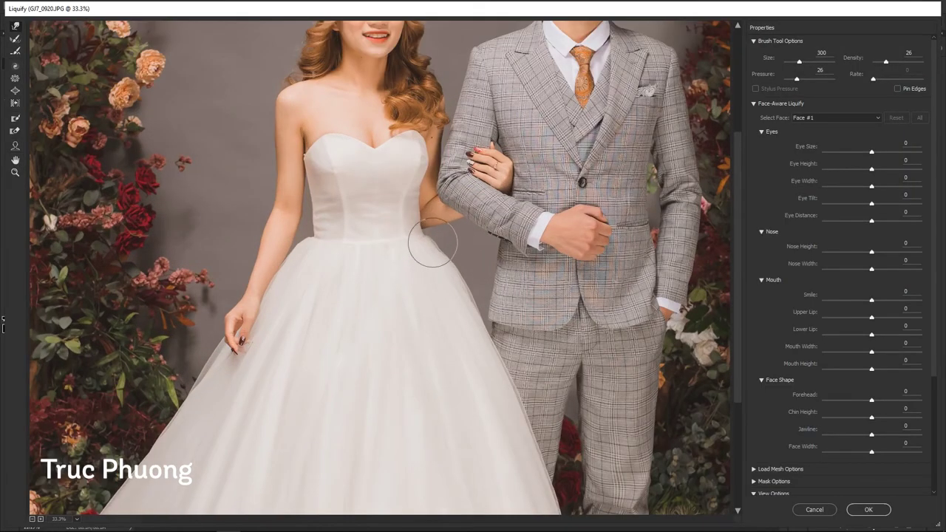
key(bracketright)
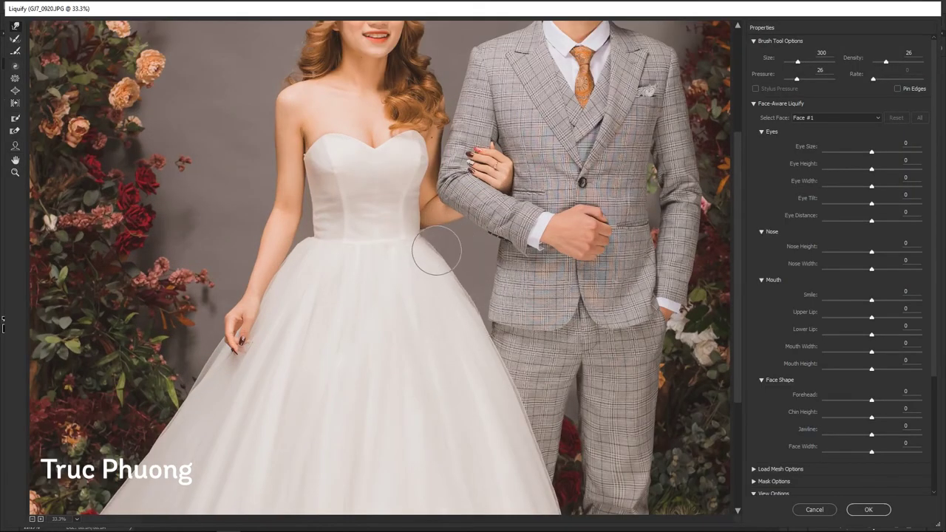
scroll(243, 211, up, 1)
key(bracketleft)
key(bracketleft)
key(bracketright)
key(bracketright)
scroll(298, 281, up, 4)
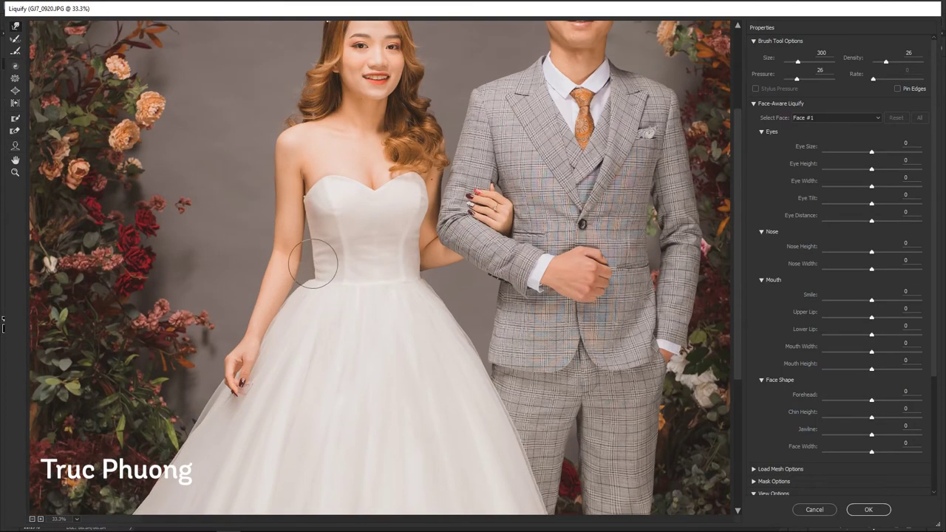
key(bracketright)
scroll(327, 281, up, 3)
scroll(415, 282, up, 10)
key(bracketright)
key(bracketright)
key(bracketright)
Nudge the hair beside the bride's eye outward, set Mouth Width to -54, and apply.
key(ctrl+plus)
key(bracketleft)
key(bracketleft)
key(bracketleft)
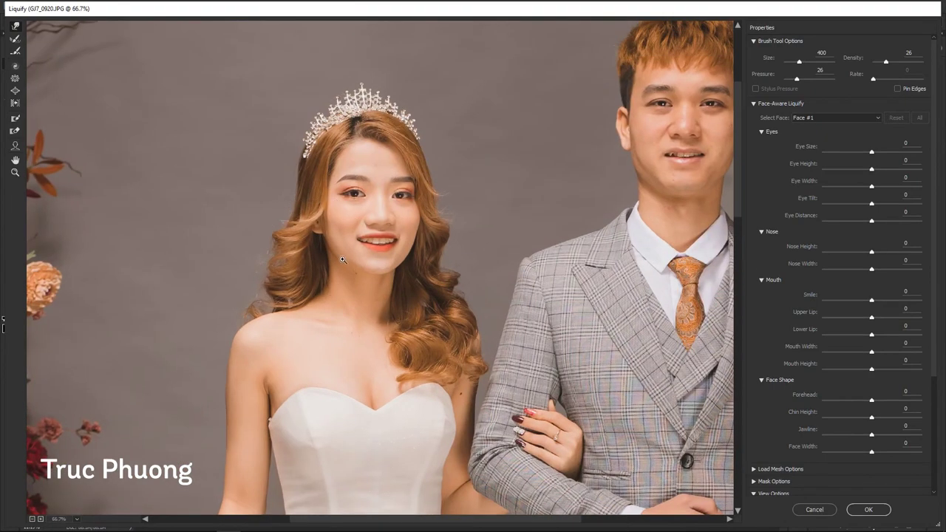
key(ctrl+plus)
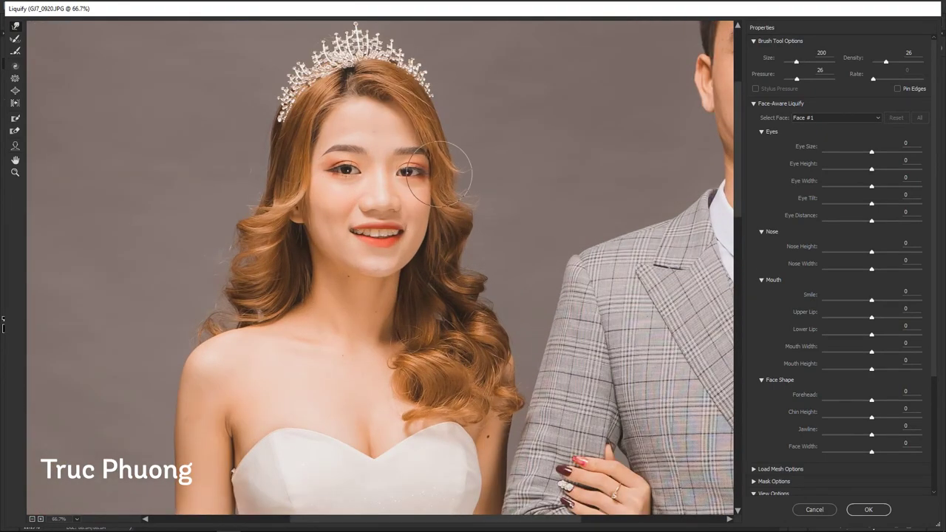
drag(433, 203, 448, 200)
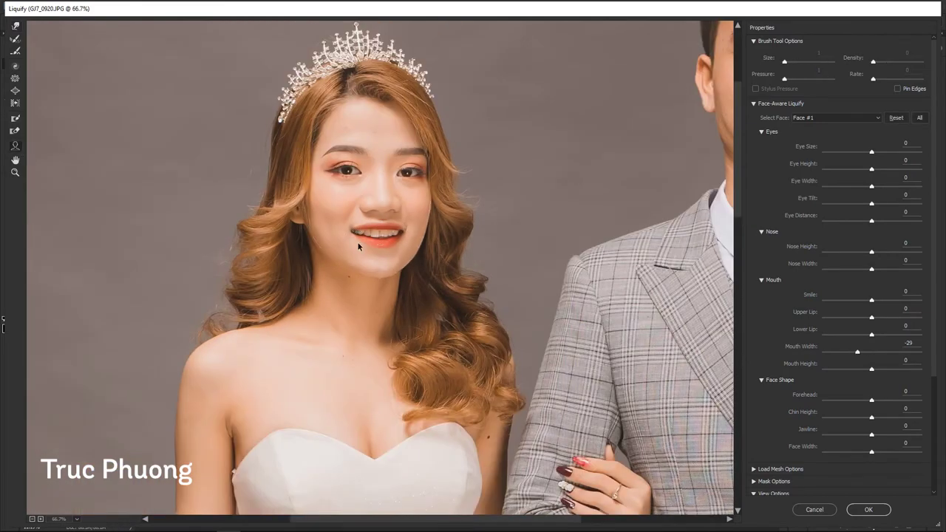
key(ctrl+plus)
key(ctrl+plus)
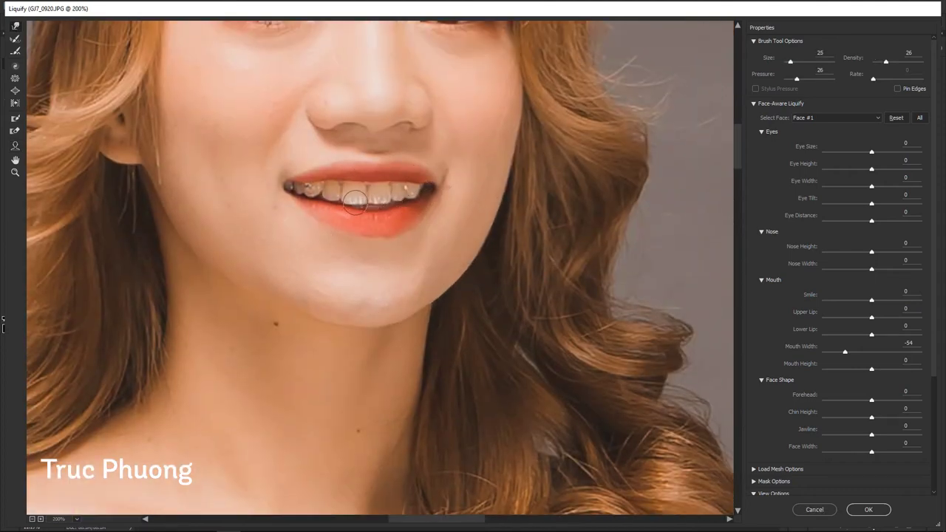
alt+click(376, 202)
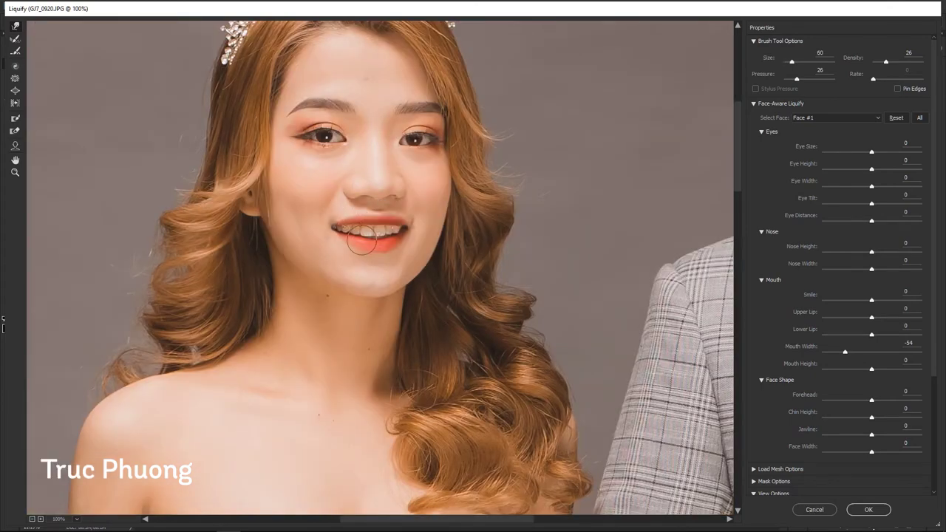
scroll(370, 189, up, 2)
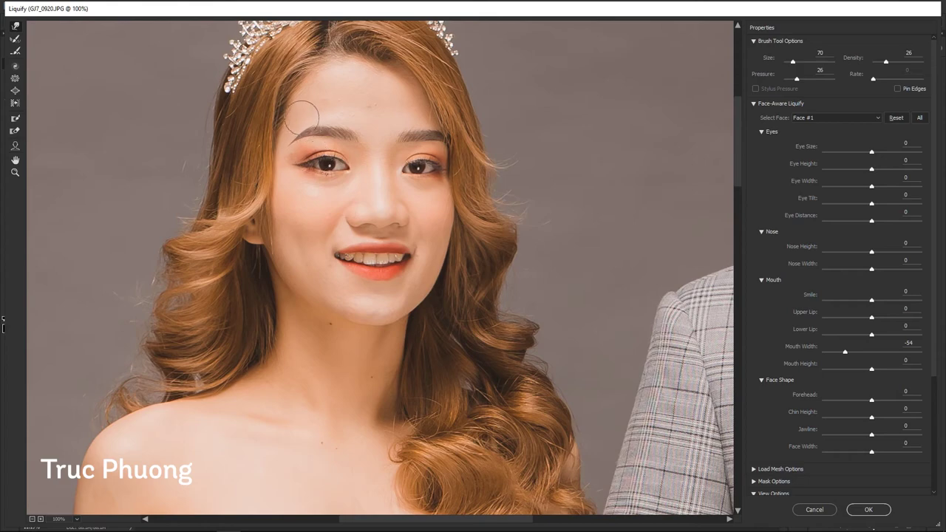
key(alt)
alt+click(402, 305)
alt+click(392, 311)
key(Return)
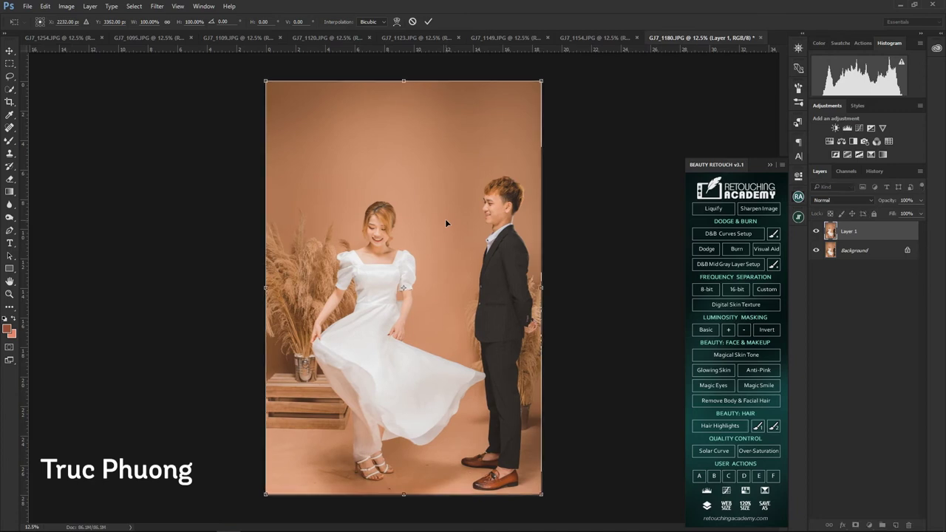
Nudge the transformed layer upward and commit it.
key(shift+Up)
key(shift+Up)
key(shift+Up)
key(shift+Up)
key(shift+Up)
key(shift+Up)
key(Return)
key(z)
alt+click(400, 287)
click(400, 286)
Stretch the lower part of the photo toward the canvas bottom and move it down to fill the gap.
key(m)
drag(264, 331, 544, 497)
key(ctrl+t)
drag(403, 495, 405, 511)
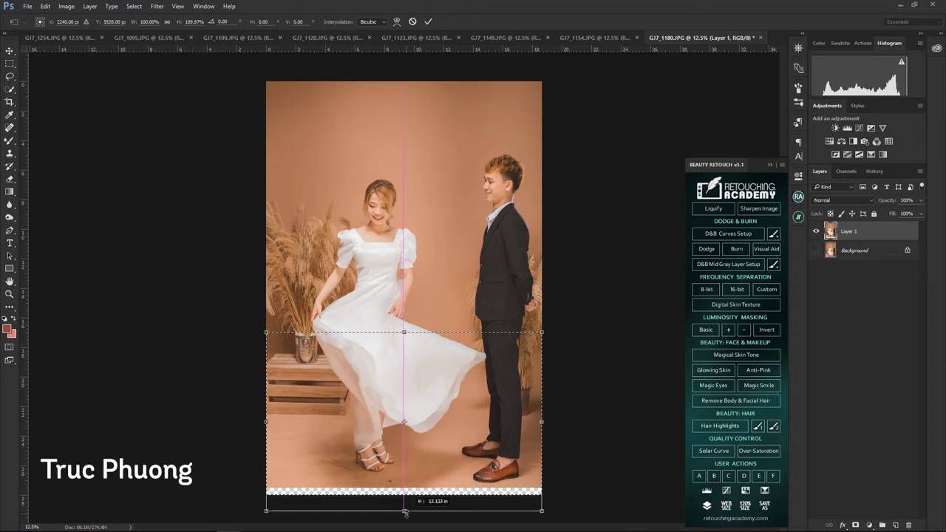
key(Return)
key(z)
drag(388, 405, 376, 405)
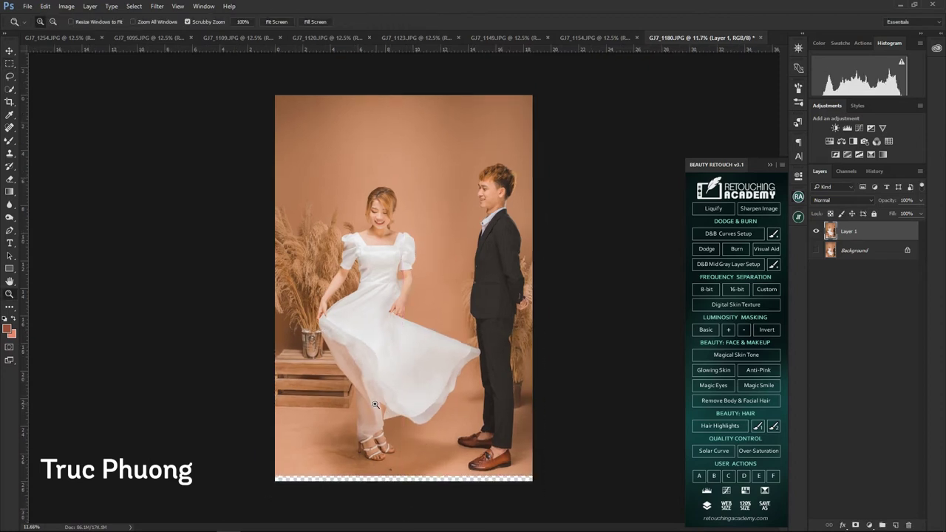
drag(356, 397, 358, 398)
key(v)
drag(409, 382, 415, 401)
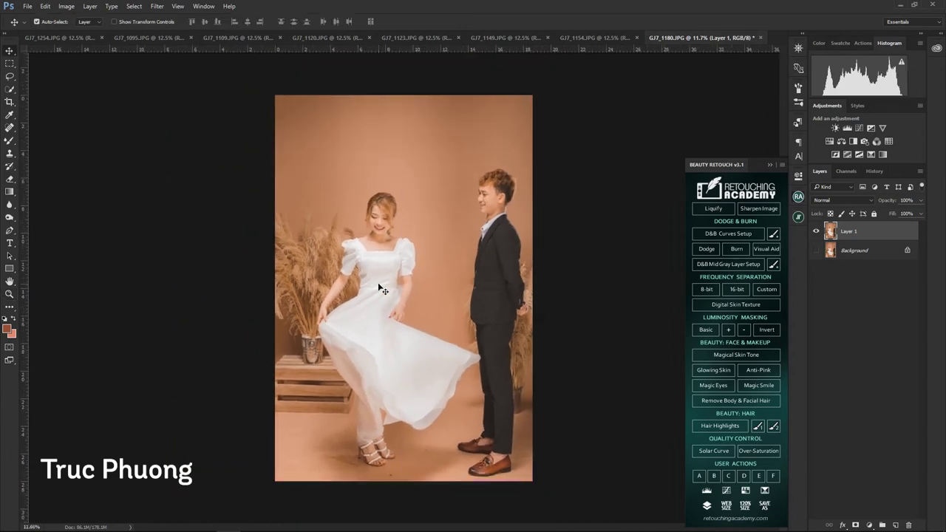
Scale the photo up slightly and merge it into the background.
key(z)
drag(379, 289, 482, 296)
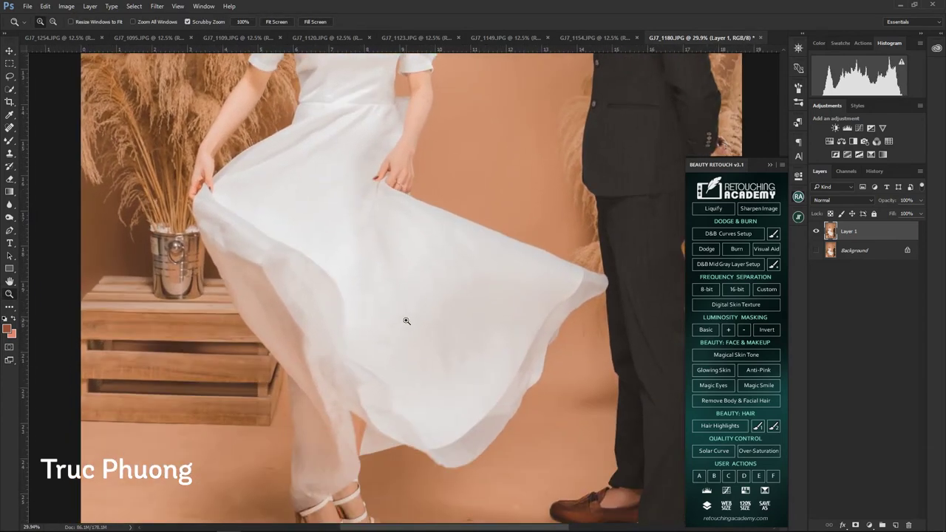
mouse_move(406, 321)
mouse_down()
mouse_move(441, 274)
mouse_move(419, 266)
mouse_move(408, 296)
mouse_up()
right_click(418, 266)
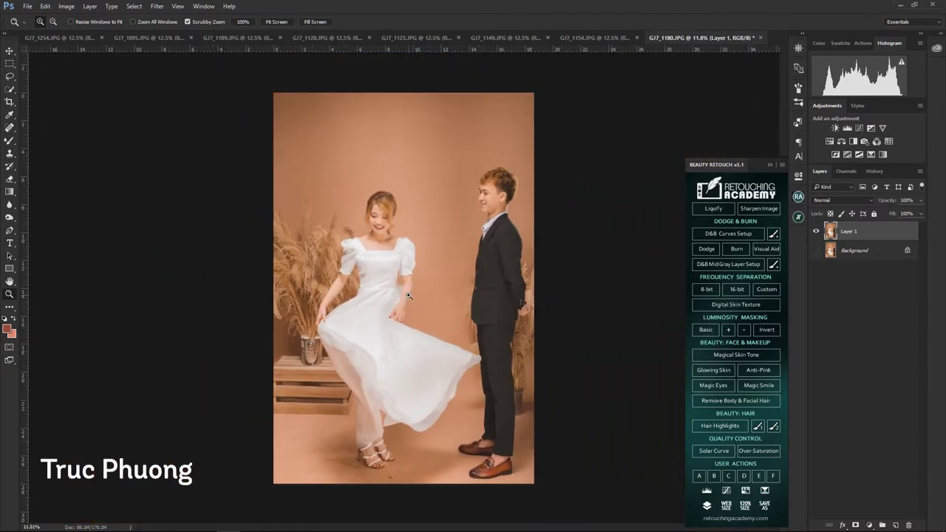
key(ctrl+t)
drag(273, 93, 261, 73)
key(Return)
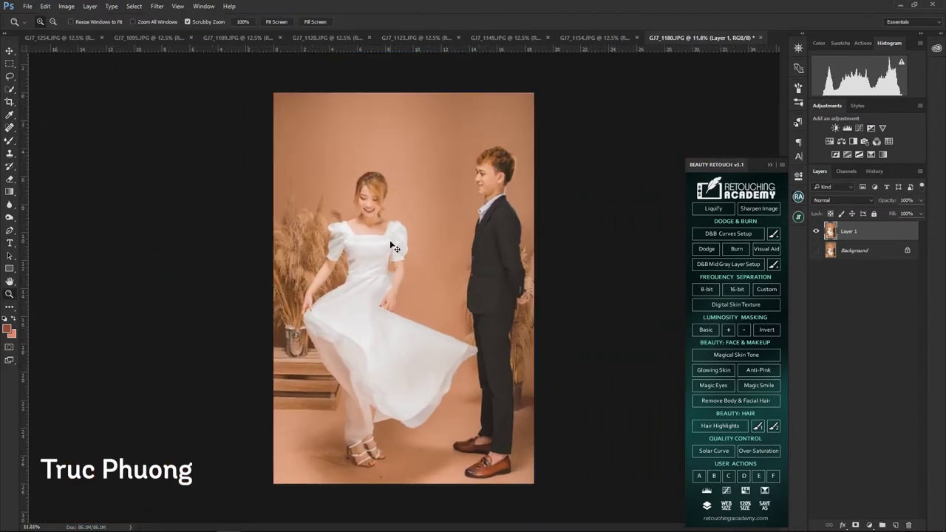
key(ctrl+e)
Heal the dark spot on the floor near the bride's feet with the Spot Healing Brush.
drag(373, 473, 465, 412)
key(j)
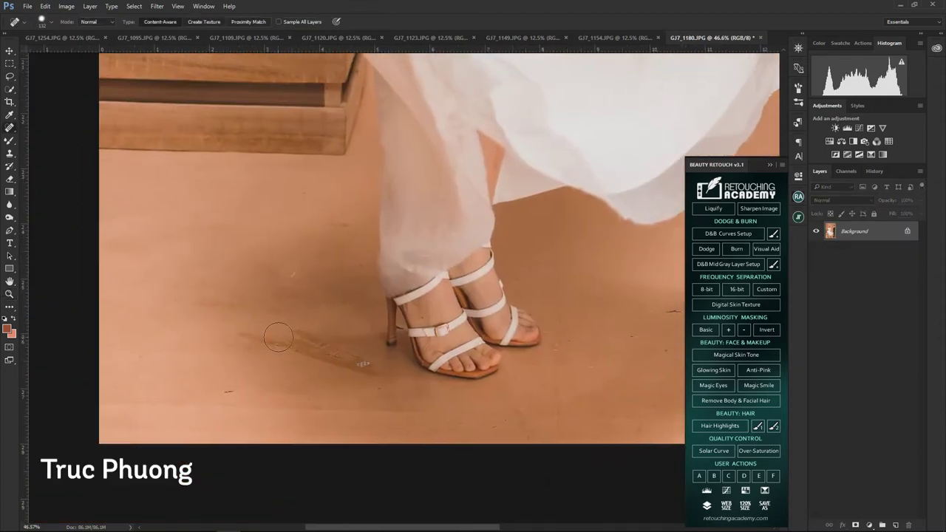
drag(260, 331, 375, 375)
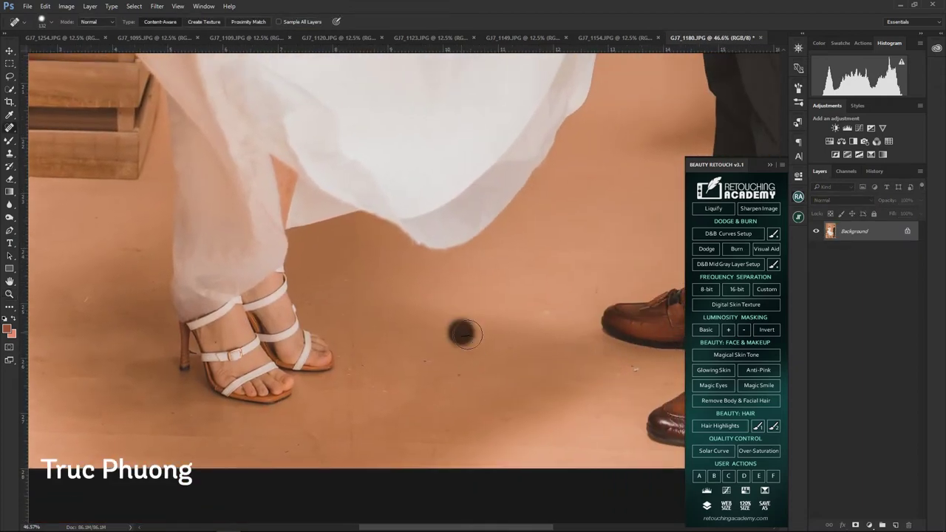
right_click(412, 334)
click(443, 338)
Marquee-select the area around the bride's head and shoulders for Liquify.
key(m)
drag(300, 131, 462, 292)
key(ctrl+shift+x)
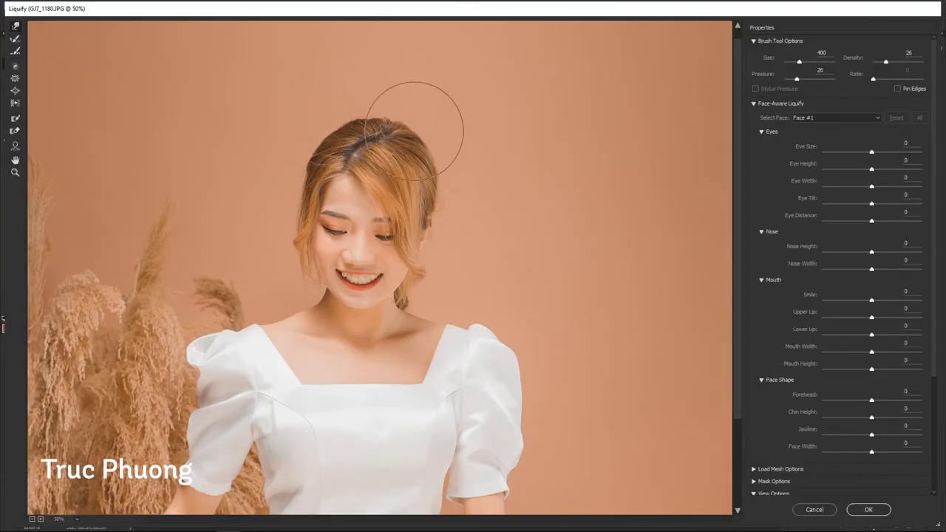
Zoom in on the bride's mouth and narrow her Mouth Width to -45.
key(ctrl+plus)
key(bracketleft)
key(bracketleft)
key(bracketleft)
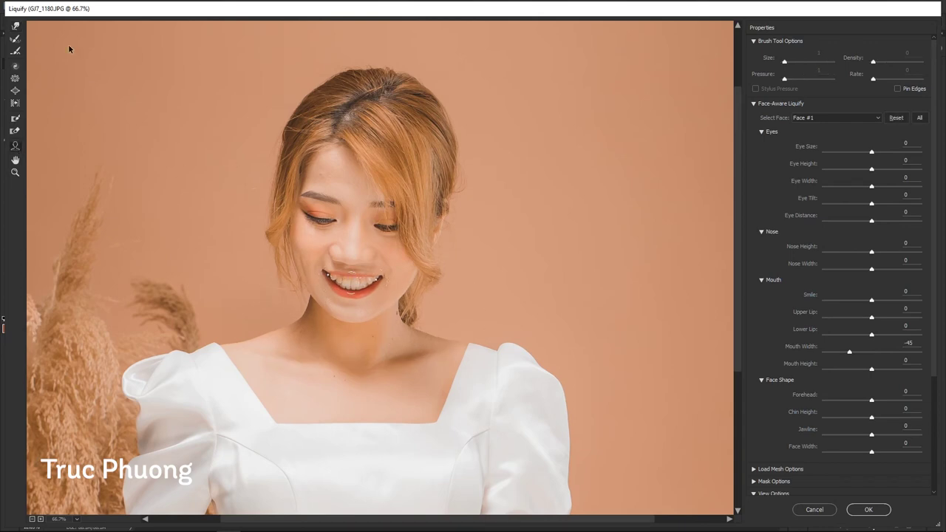
key(ctrl+plus)
key(ctrl+plus)
key(bracketleft)
key(bracketleft)
key(bracketleft)
key(bracketleft)
key(bracketleft)
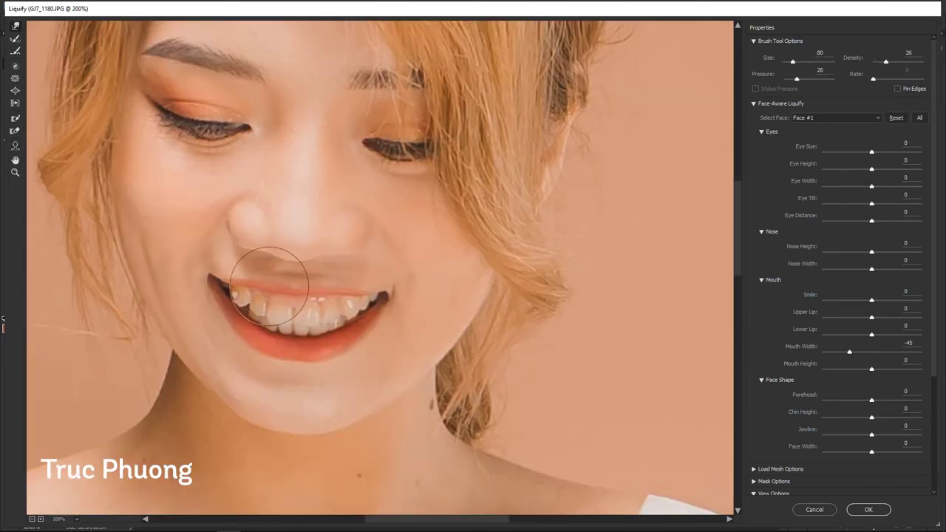
key(bracketleft)
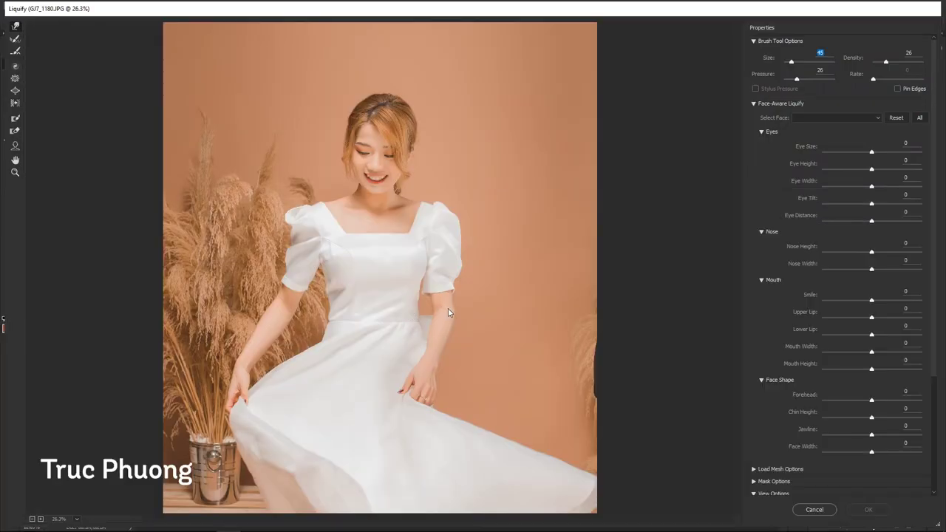
Push in the bride's arm and waist edge with the Forward Warp brush.
key(ctrl+plus)
drag(454, 318, 448, 311)
key(bracketright)
key(bracketright)
key(bracketright)
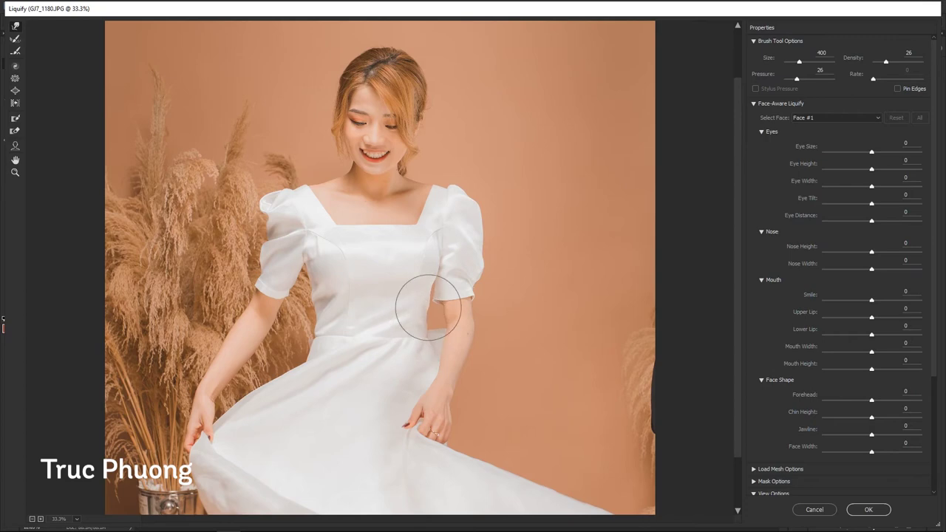
key(bracketleft)
key(bracketleft)
key(bracketright)
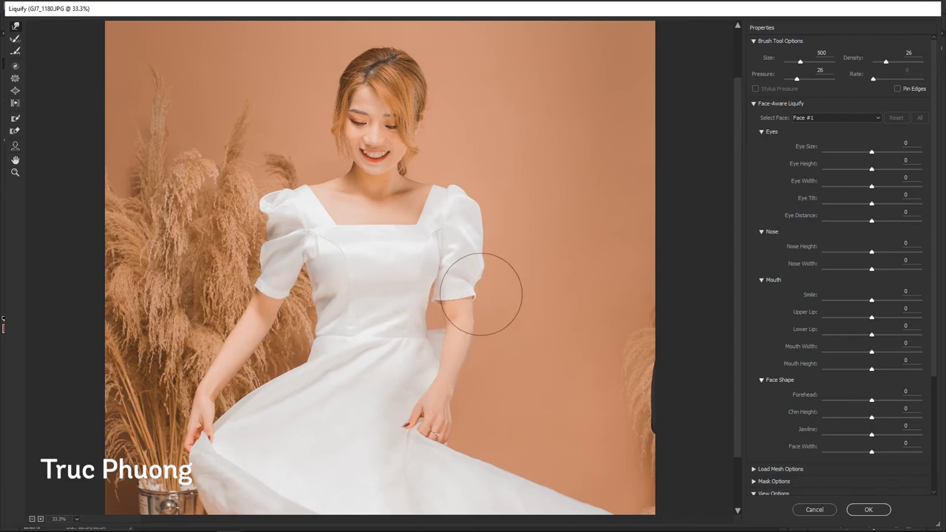
key(bracketright)
key(bracketright)
key(bracketright)
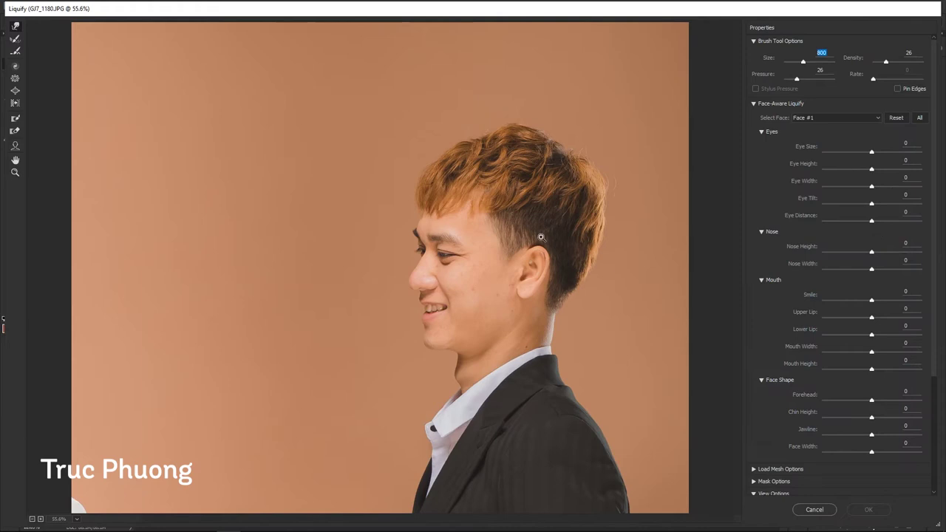
Push in the groom's jacket edge with the Liquify Forward Warp brush, starting at size 500, and apply it.
text(500)
key(Return)
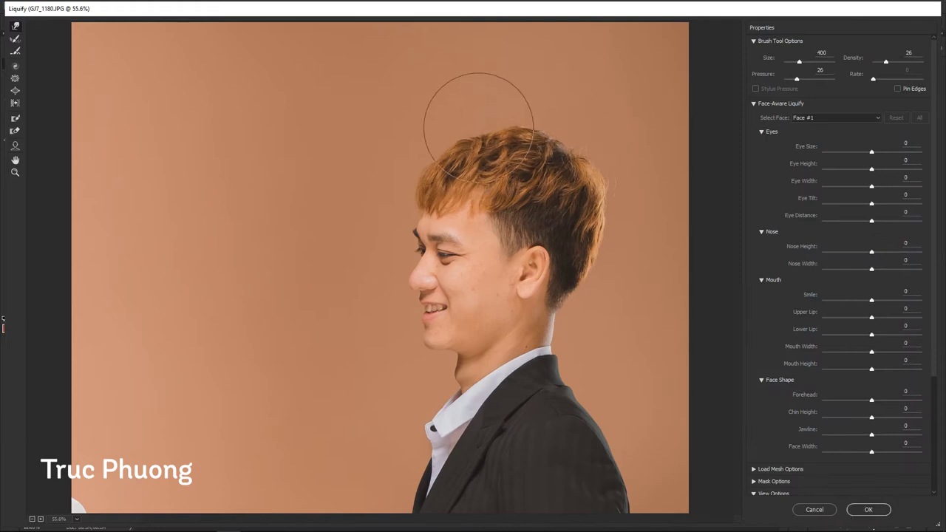
key(bracketleft)
key(bracketleft)
key(bracketleft)
key(bracketleft)
key(bracketleft)
key(bracketleft)
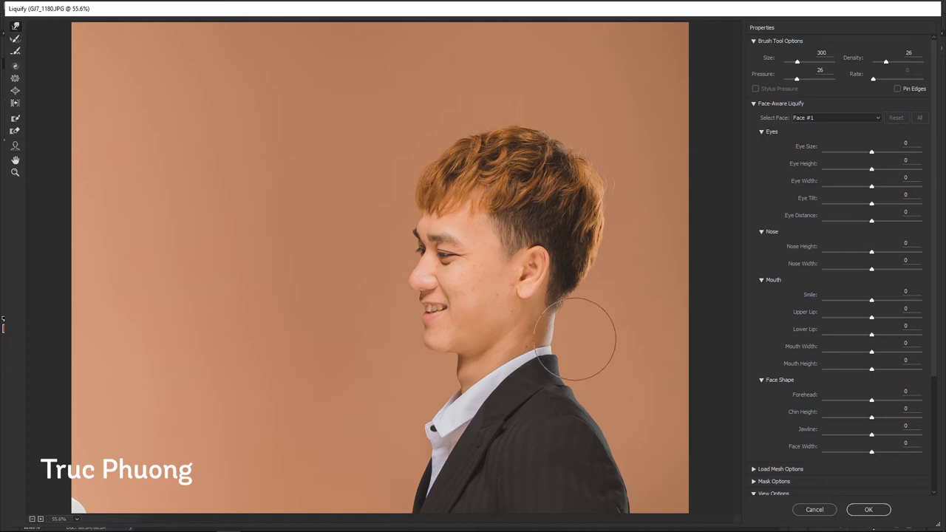
key(bracketleft)
key(ctrl+plus)
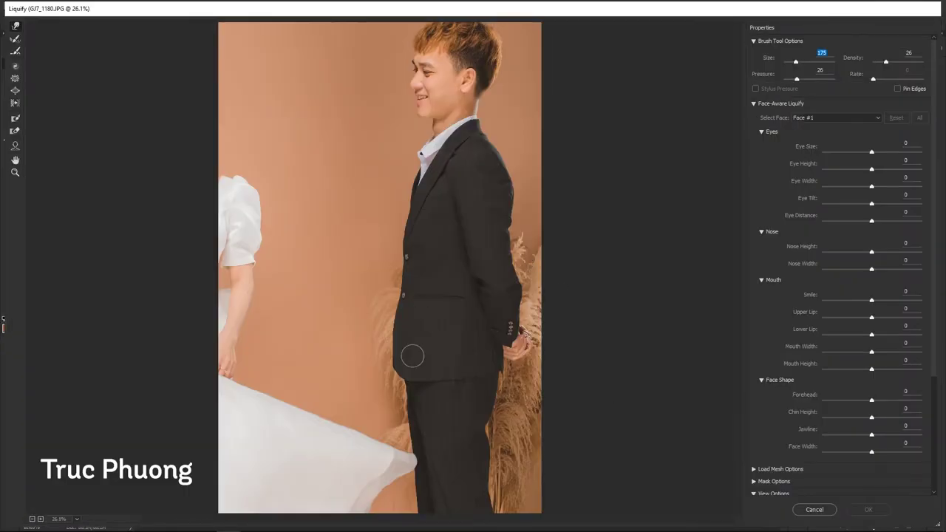
drag(392, 364, 392, 267)
key(bracketright)
key(bracketright)
key(bracketright)
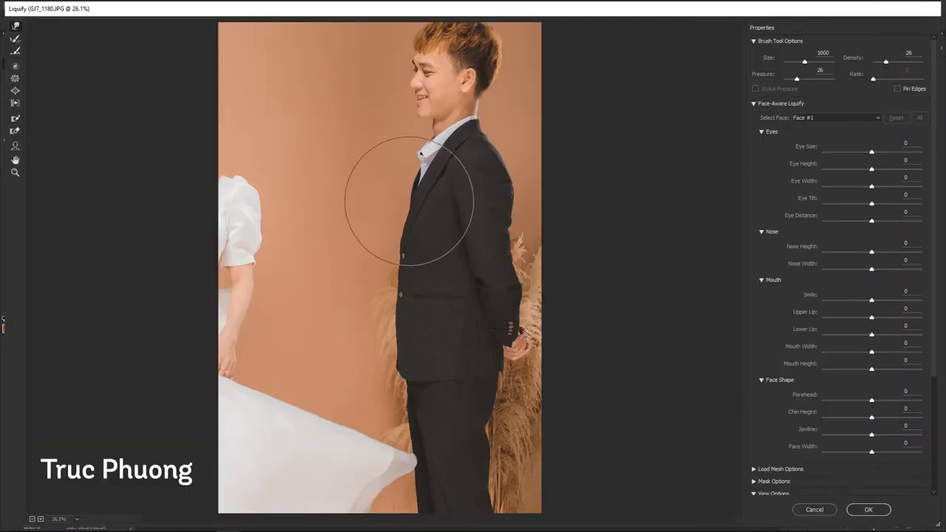
key(bracketleft)
key(bracketleft)
key(bracketleft)
key(bracketright)
key(bracketright)
key(bracketright)
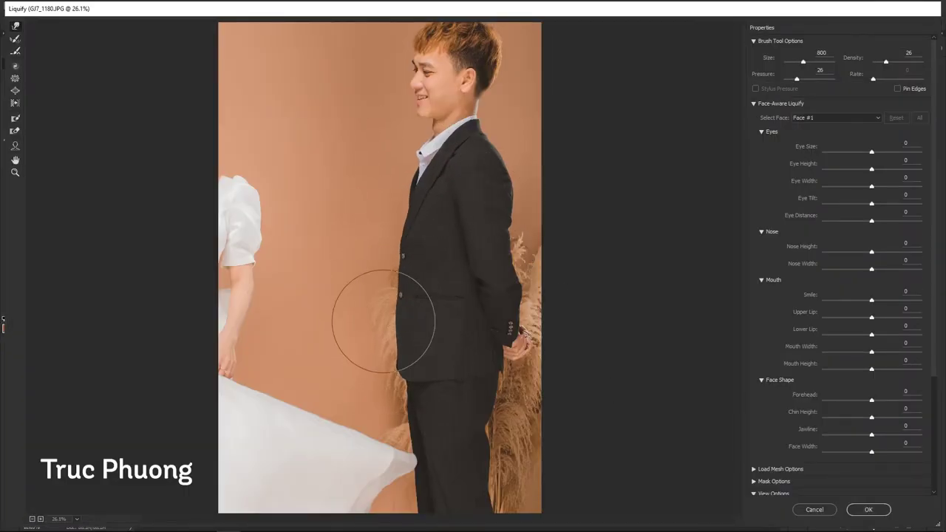
key(Return)
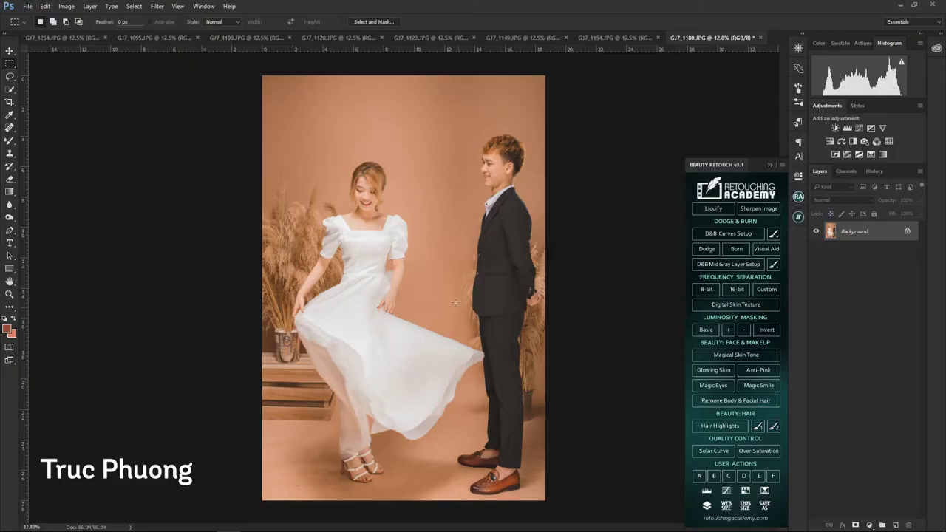
Slim the groom's trouser legs and lower legs in two more Liquify passes.
key(ctrl+shift+x)
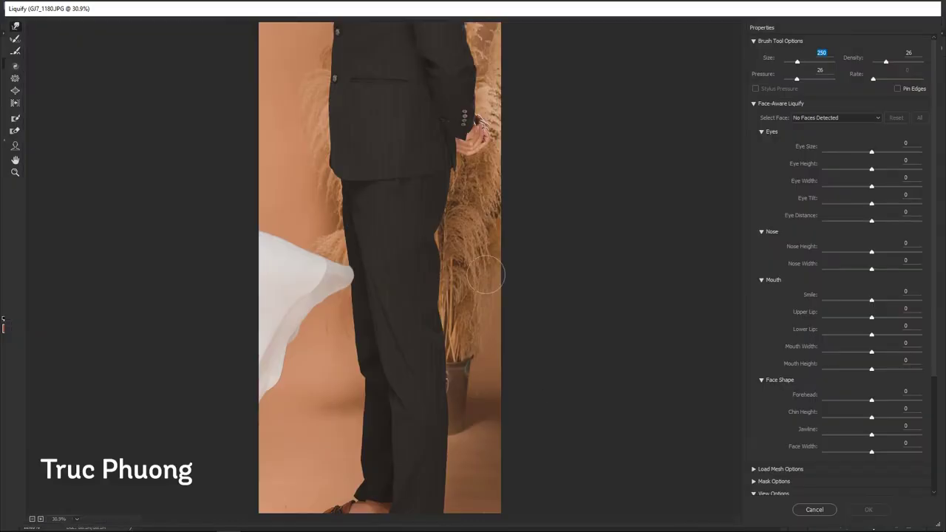
key(bracketright)
key(bracketright)
key(bracketright)
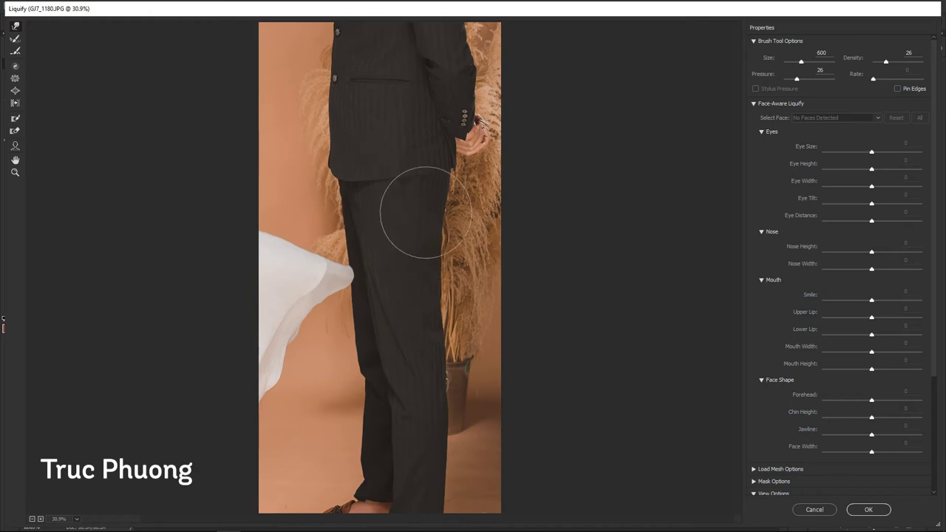
key(Return)
key(ctrl+shift+x)
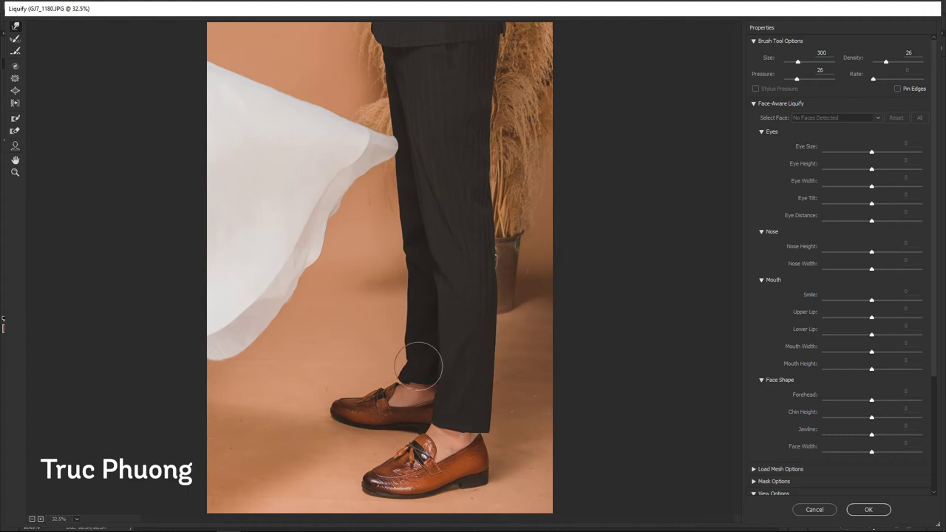
key(bracketright)
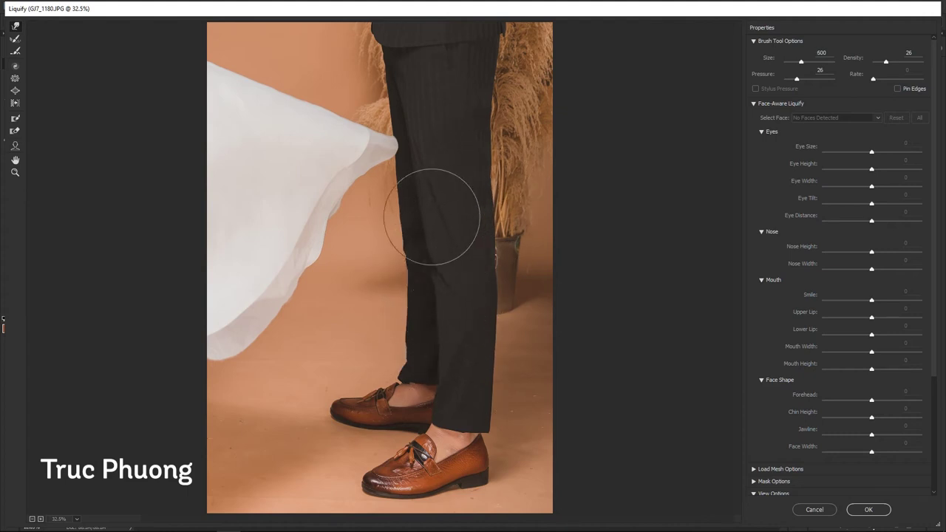
key(Return)
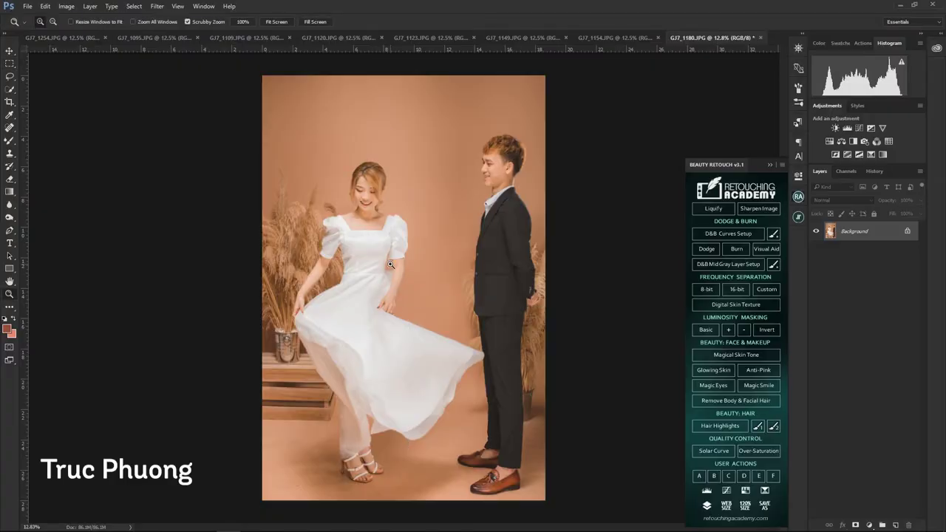
Lasso the bride's upper lip above her teeth and copy it to a new layer.
drag(371, 198, 443, 197)
key(l)
drag(312, 245, 374, 275)
drag(308, 246, 355, 256)
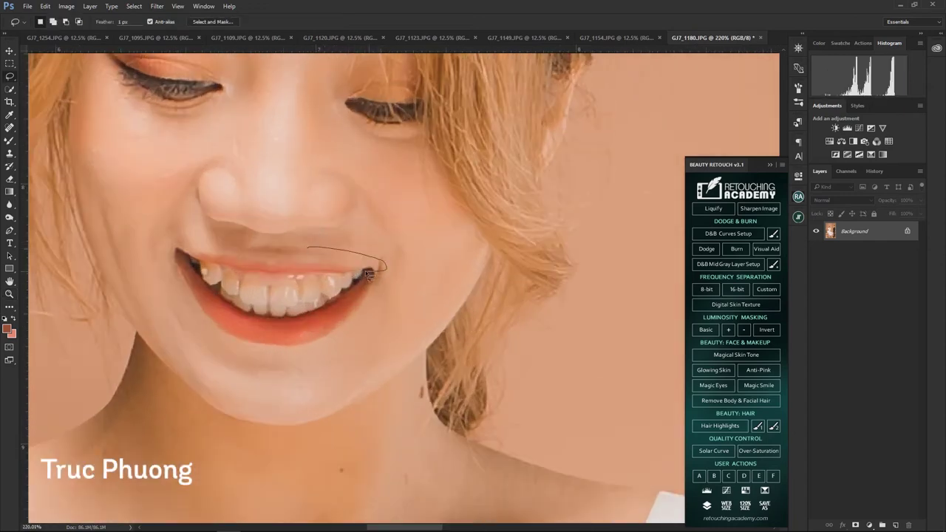
drag(298, 243, 380, 272)
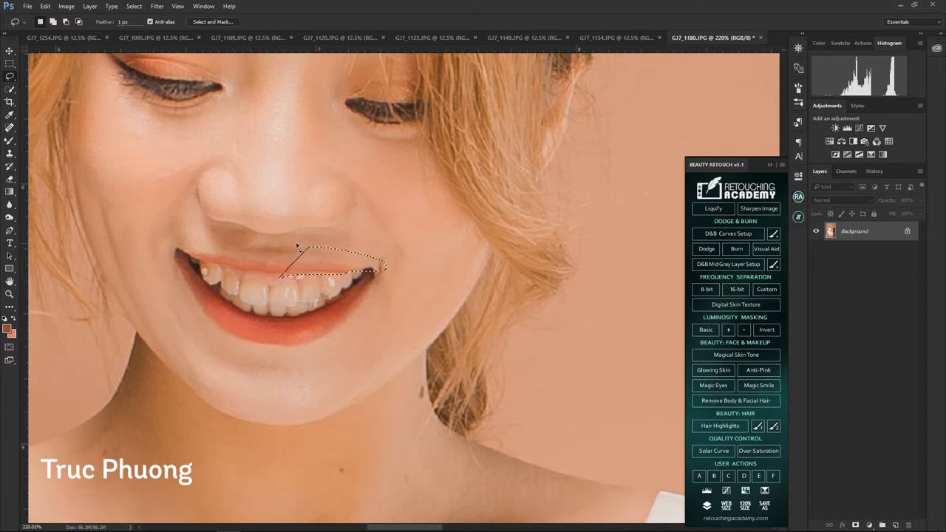
drag(285, 241, 315, 246)
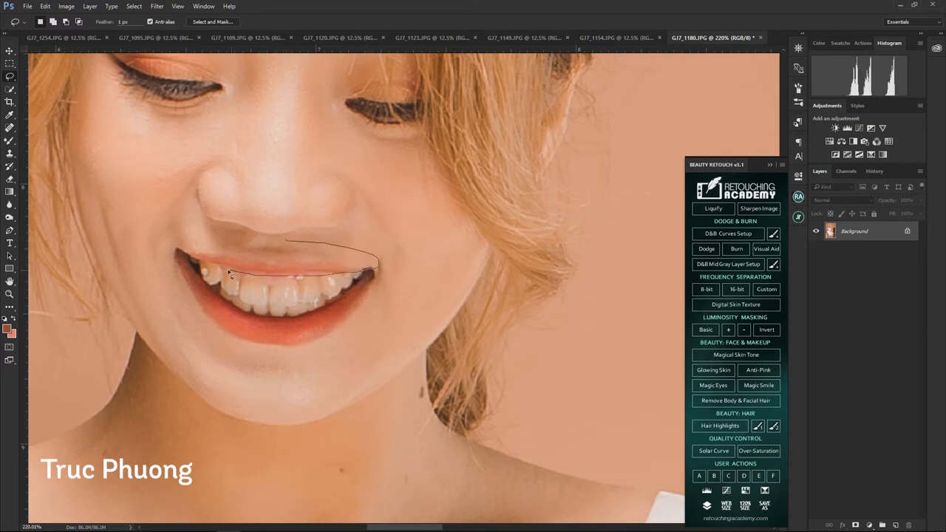
drag(185, 255, 184, 252)
key(ctrl+j)
Add a layer mask to the lip patch and paint black along its edges to blend it.
key(v)
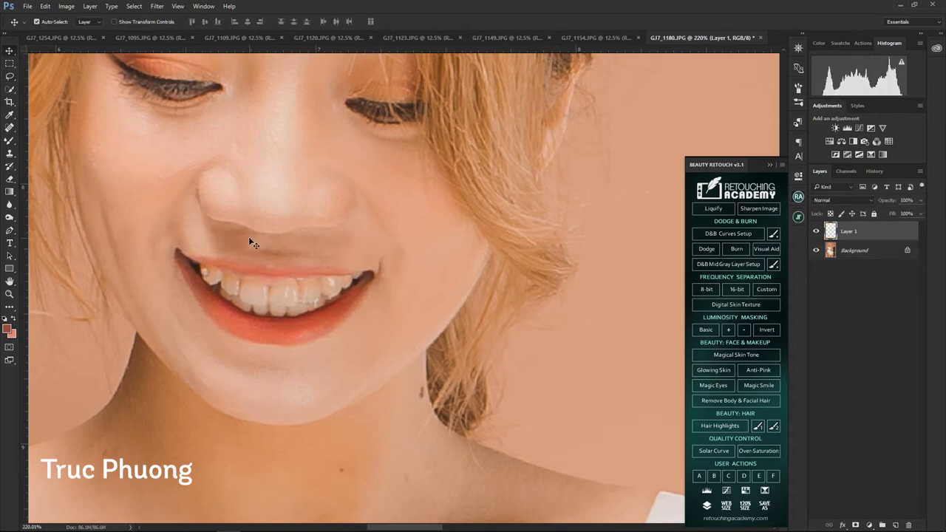
key(z)
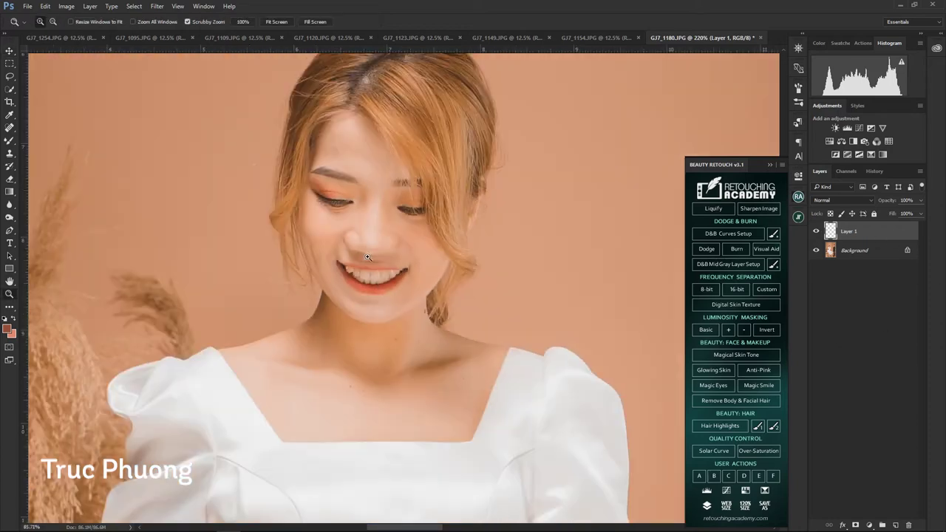
drag(444, 288, 507, 287)
key(v)
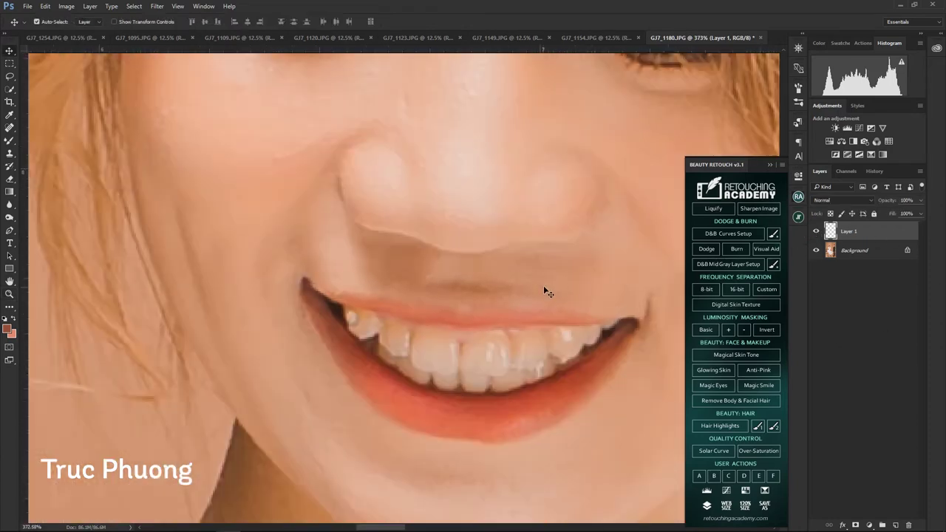
click(854, 525)
key(b)
key(d)
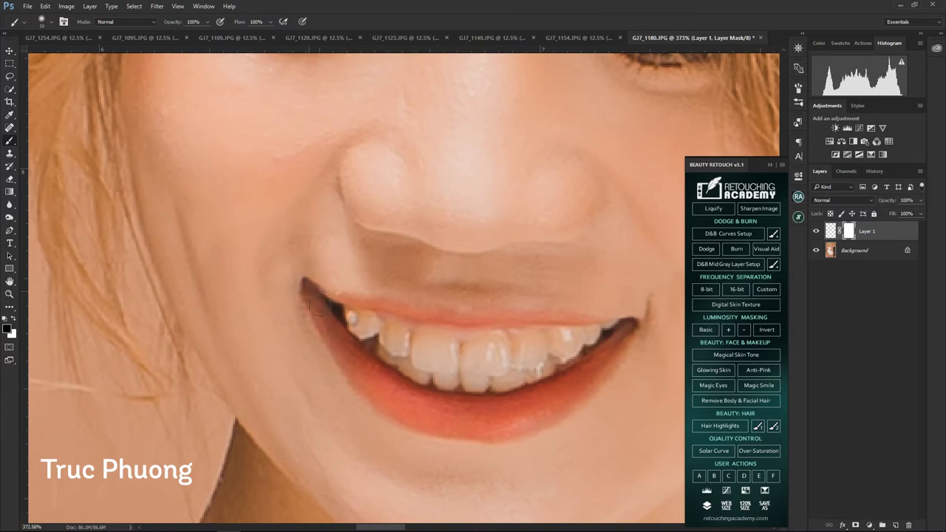
drag(320, 309, 600, 333)
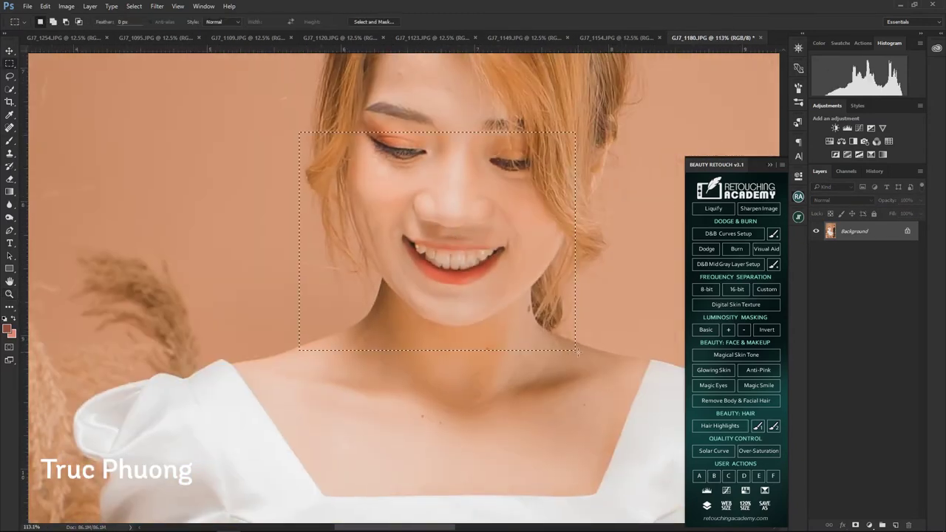
Nudge the bride's uneven teeth into line in Liquify with a small 35px brush.
key(ctrl+shift+x)
key(bracketleft)
key(bracketleft)
key(bracketleft)
drag(386, 299, 425, 307)
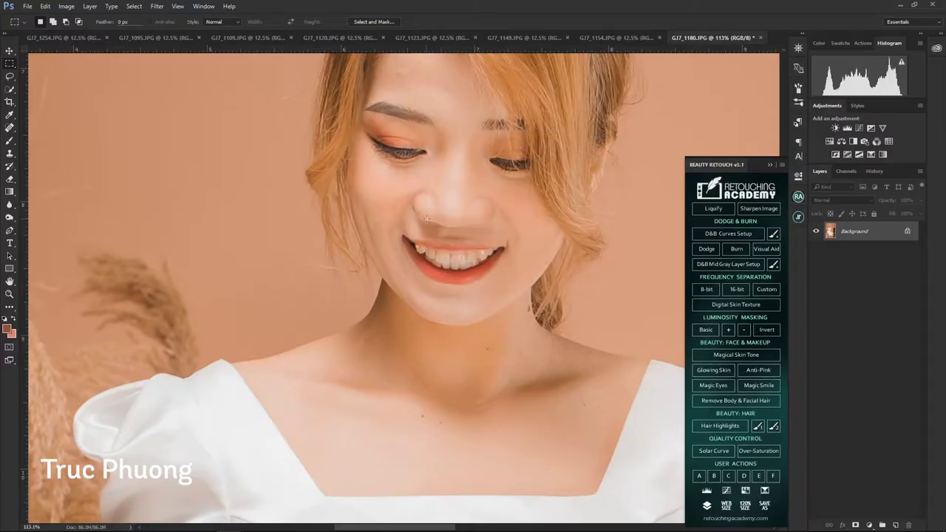
Mask a Reds Cyan -16 Selective Color onto the lip, merge it, then paint a whitening group on the teeth.
key(ctrl+i)
key(b)
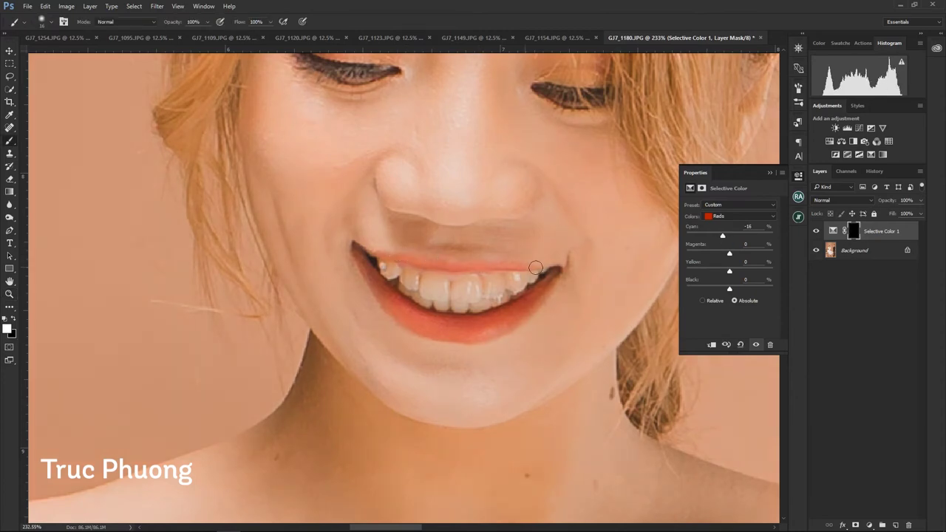
key(v)
key(ctrl+e)
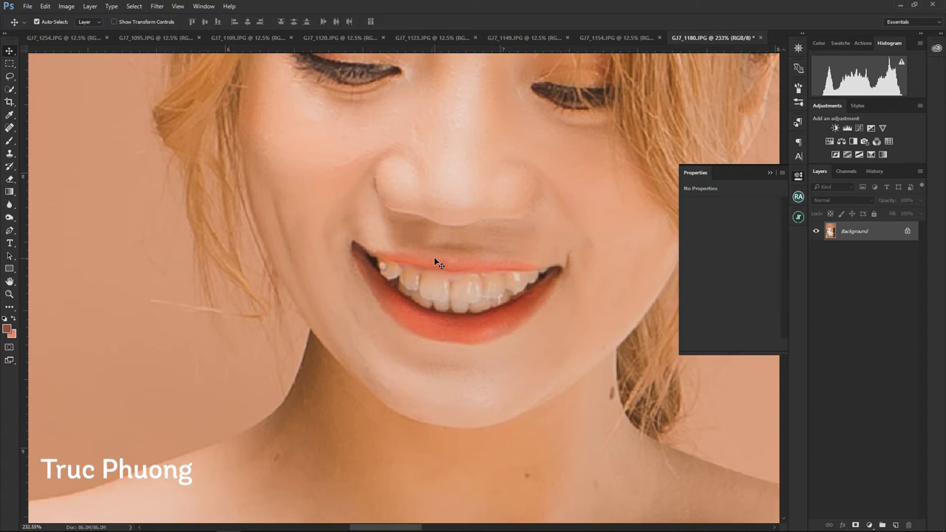
key(F2)
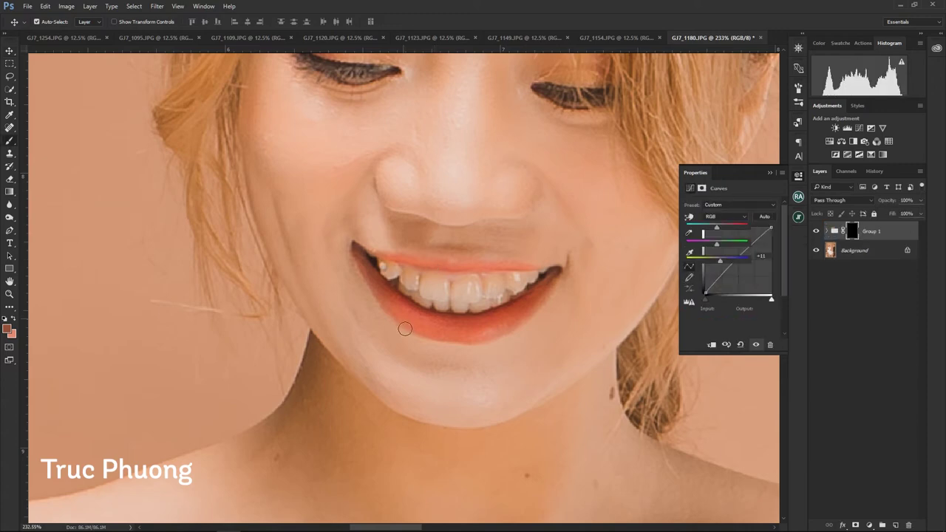
drag(399, 285, 501, 289)
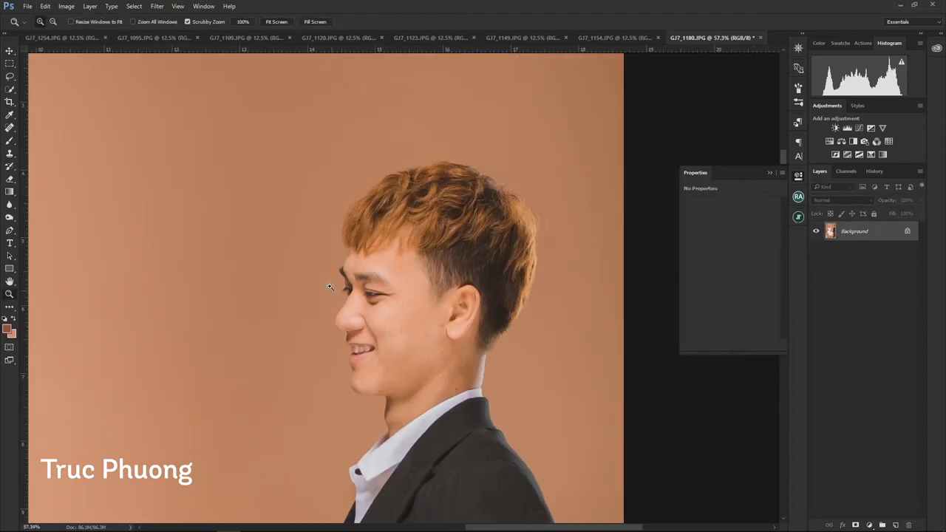
Close Liquify without changes and fit the whole photo on screen.
key(ctrl+shift+x)
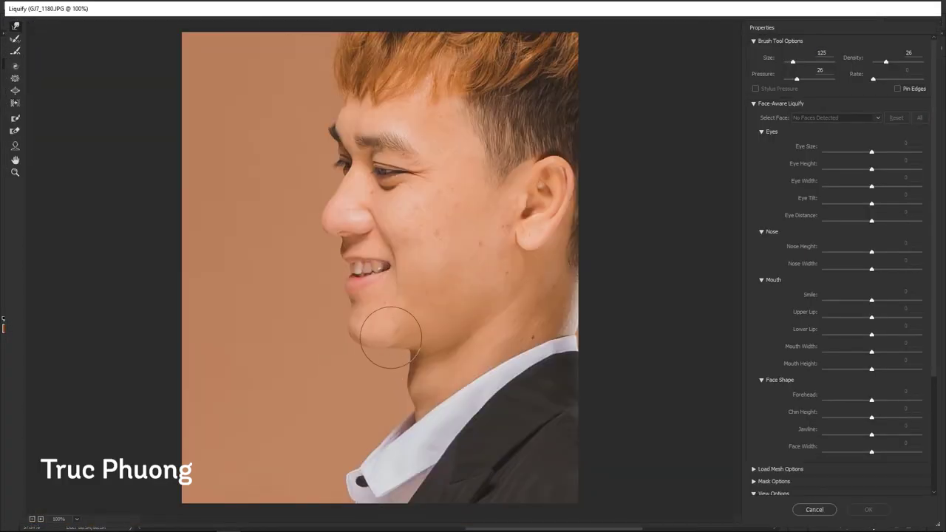
key(Return)
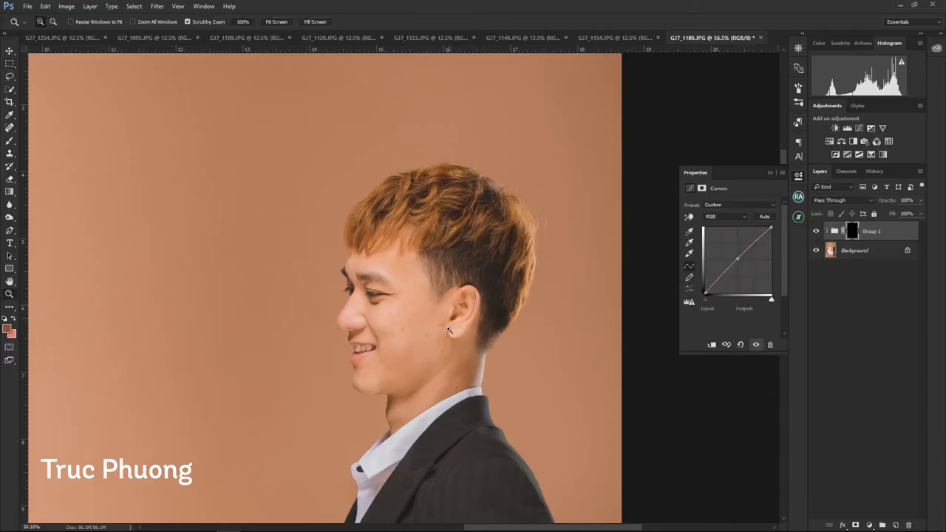
key(z)
right_click(454, 348)
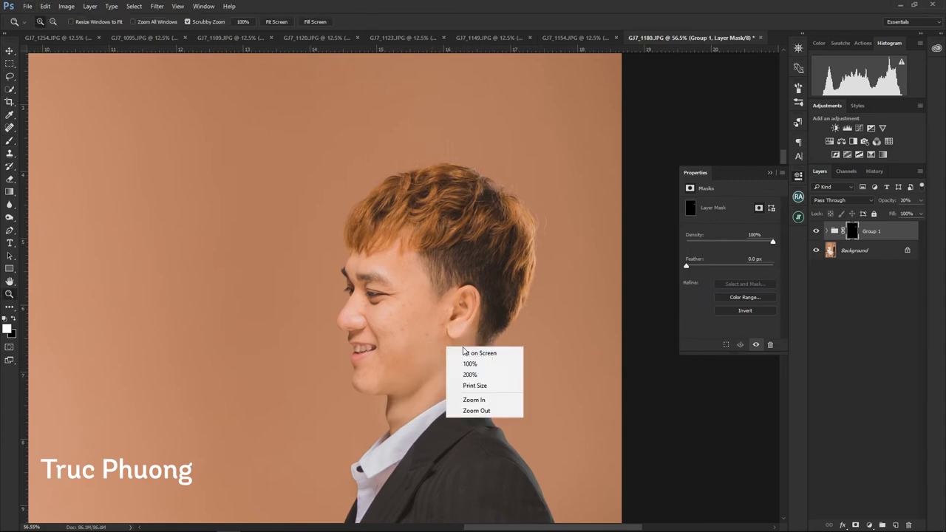
click(480, 355)
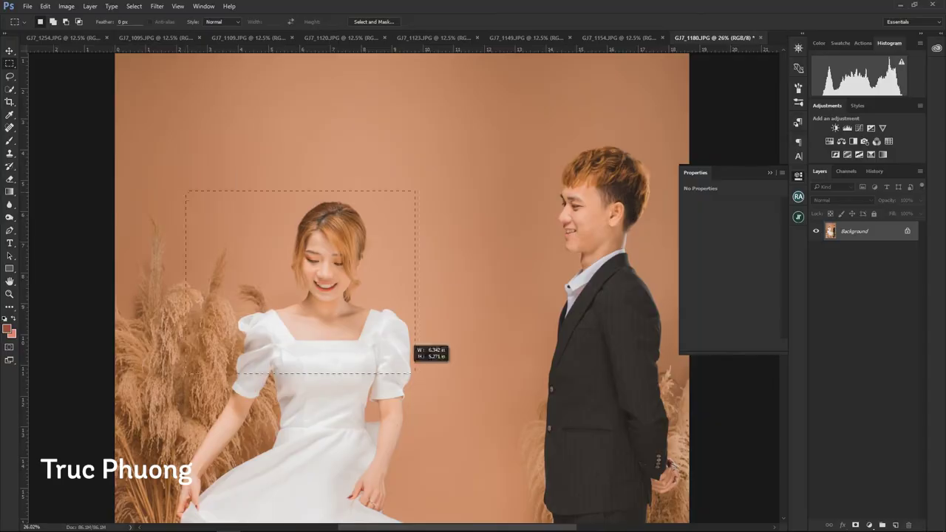
Add a Selective Color adjustment with Yellows -9 and an inverted, hidden mask.
key(ctrl+shift+x)
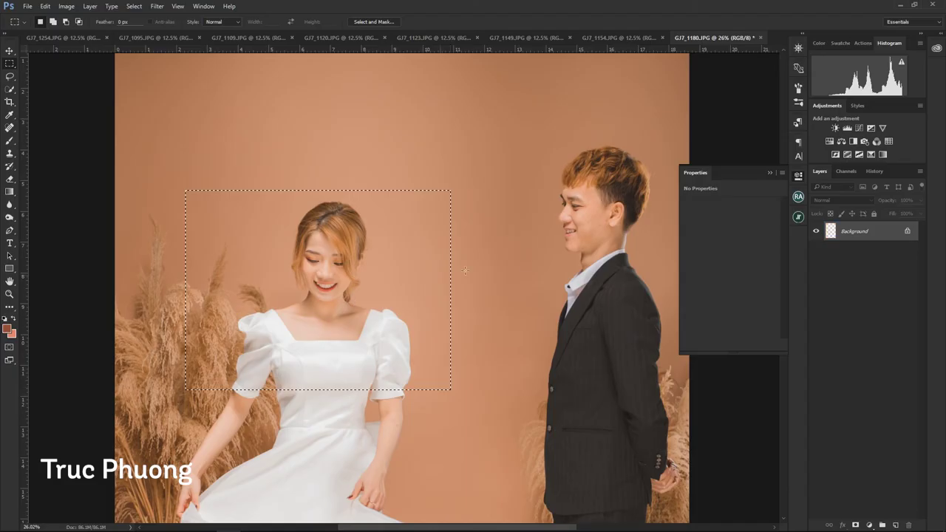
key(alt+3)
key(ctrl+i)
key(b)
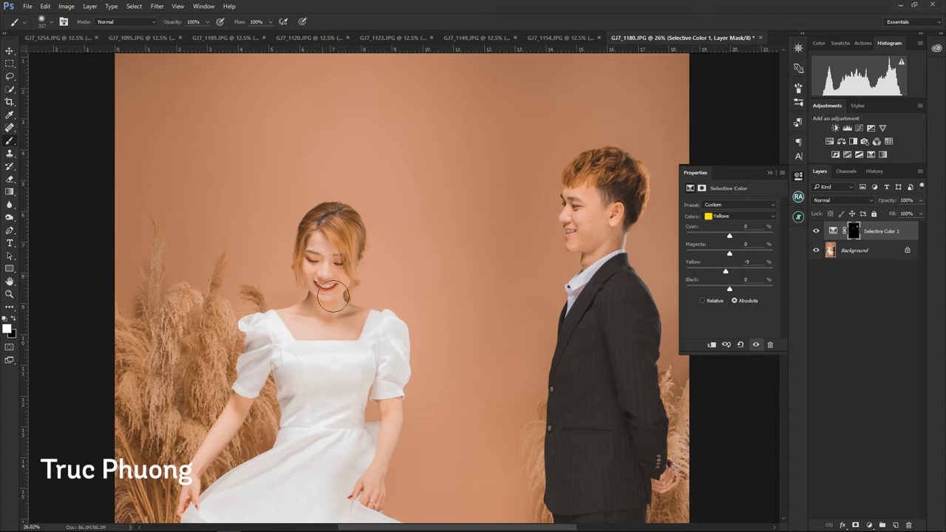
scroll(303, 329, down, 2)
key(z)
key(ctrl+0)
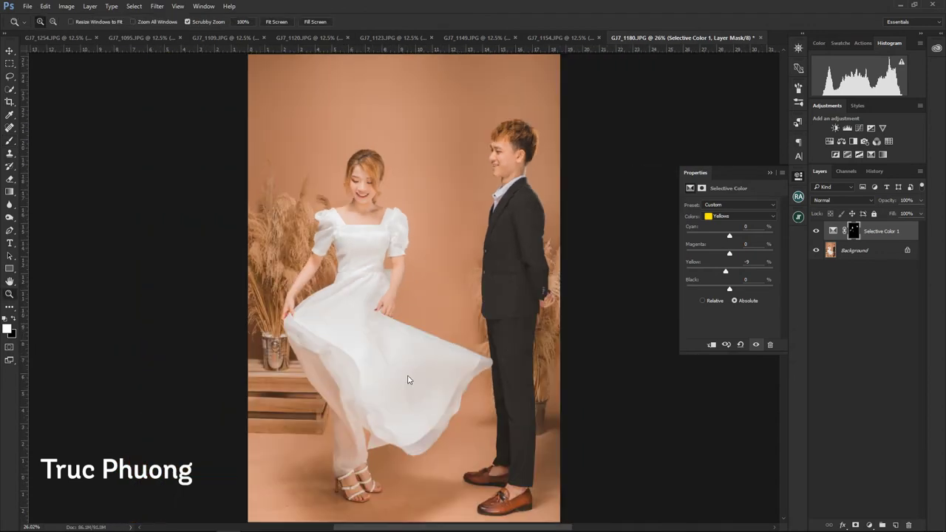
Group the adjustment at 60% and paint its mask over both of the groom's ankles.
key(ctrl+g)
drag(503, 473, 562, 473)
key(b)
drag(559, 363, 518, 381)
mouse_move(592, 432)
mouse_down()
mouse_move(628, 444)
mouse_move(619, 436)
mouse_up()
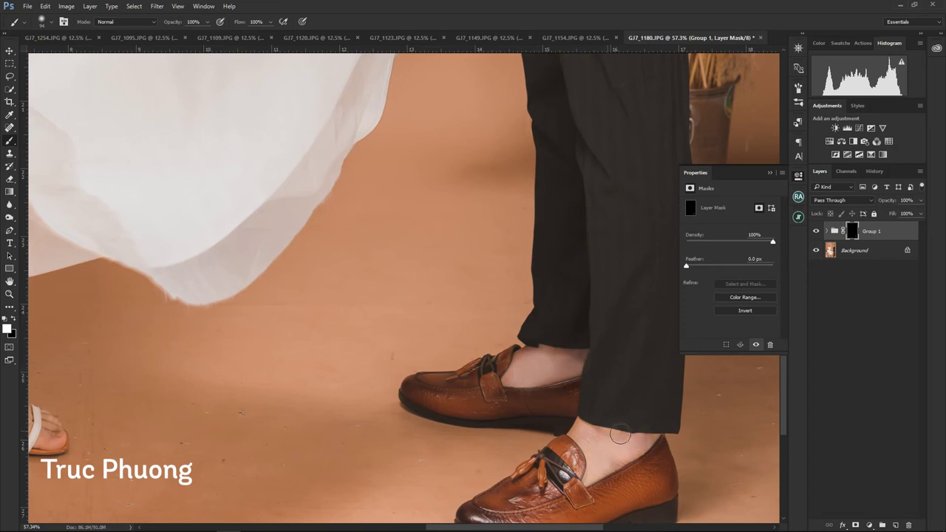
Undo the ankle mask strokes and Curves group back to the Background layer.
key(z)
key(ctrl+alt+z)
key(ctrl+alt+z)
key(ctrl+alt+z)
key(ctrl+0)
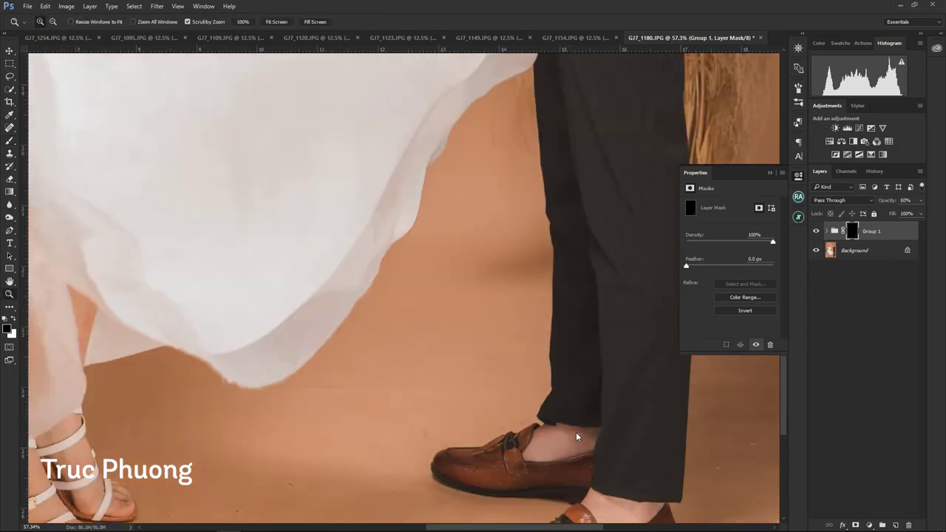
key(ctrl+alt+z)
click(502, 136)
Quick-mask the groom's neck, try Curves and cancel, then zoom in on his face.
key(b)
key(q)
drag(518, 174, 480, 225)
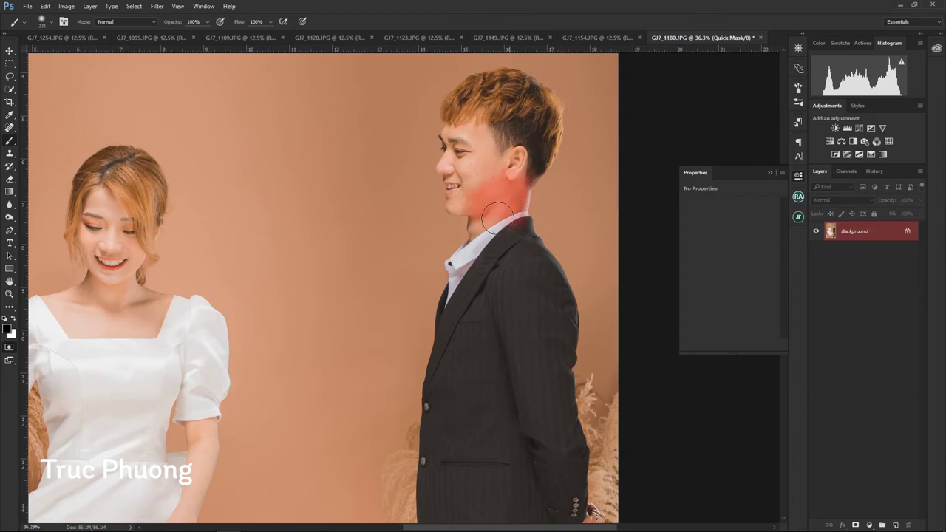
key(q)
key(ctrl+m)
key(Escape)
key(z)
drag(510, 140, 562, 140)
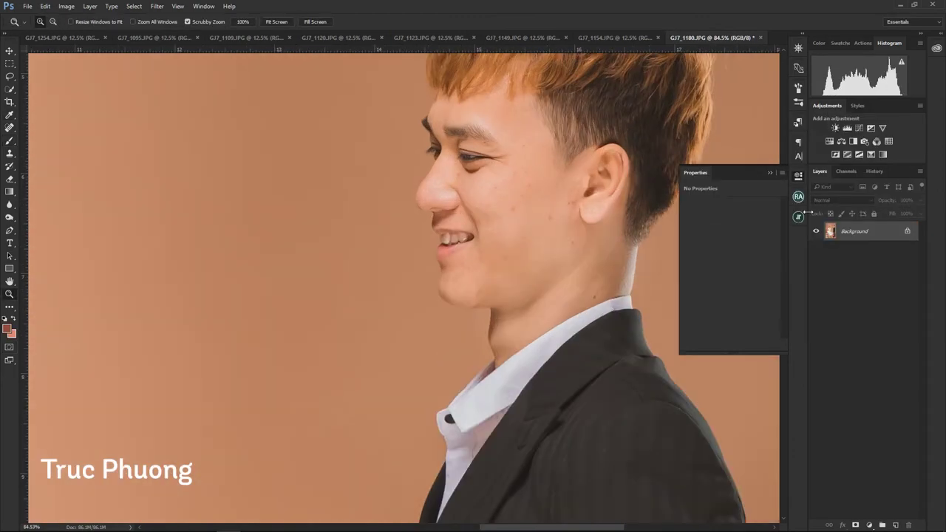
Create 16-bit frequency separation layers from the Beauty Retouch panel and frame the groom's face and neck.
click(798, 196)
click(734, 290)
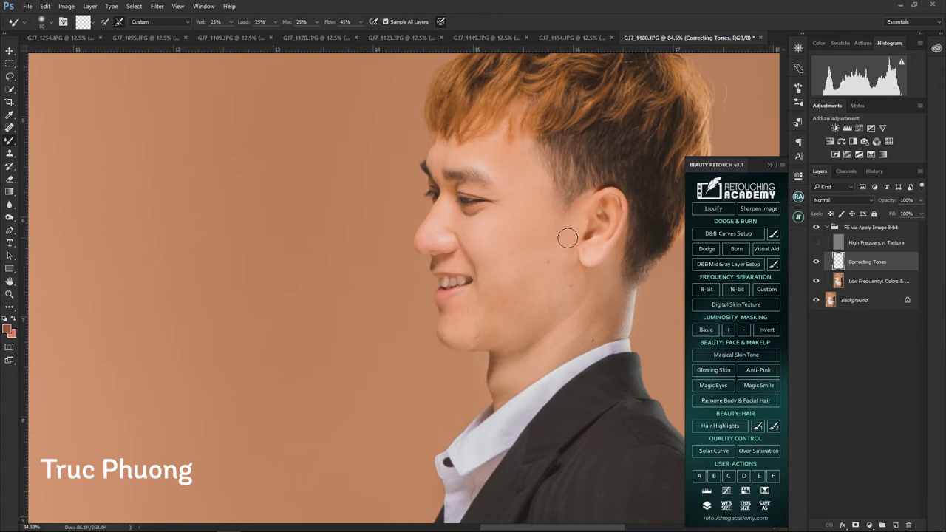
scroll(571, 222, down, 1)
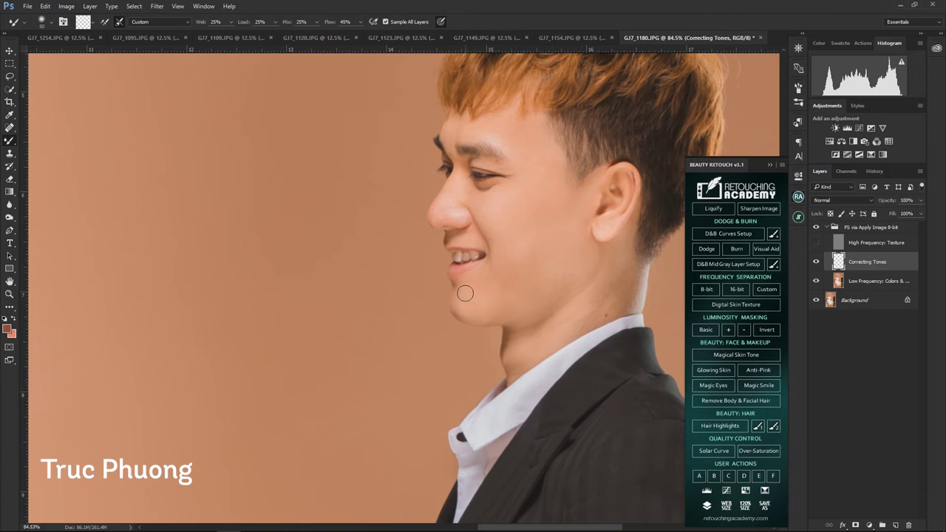
drag(518, 307, 459, 296)
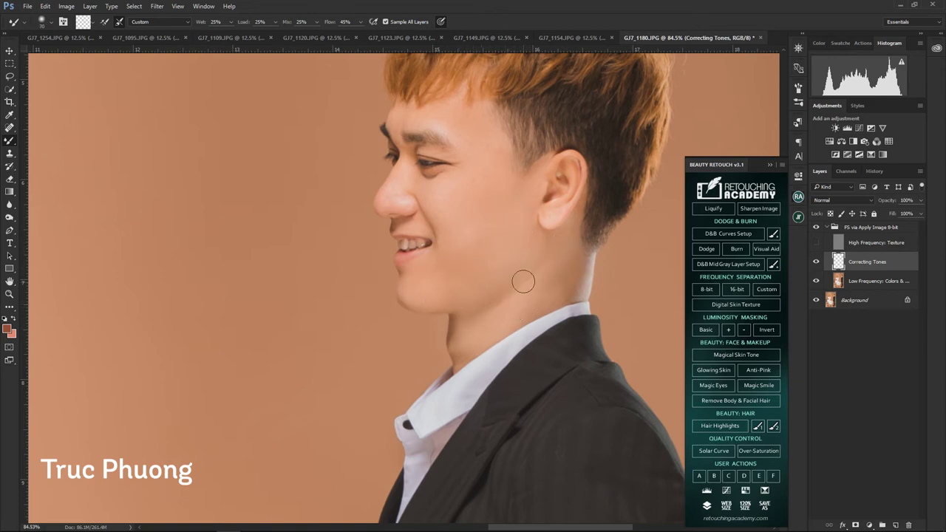
key(ctrl+minus)
drag(516, 258, 502, 255)
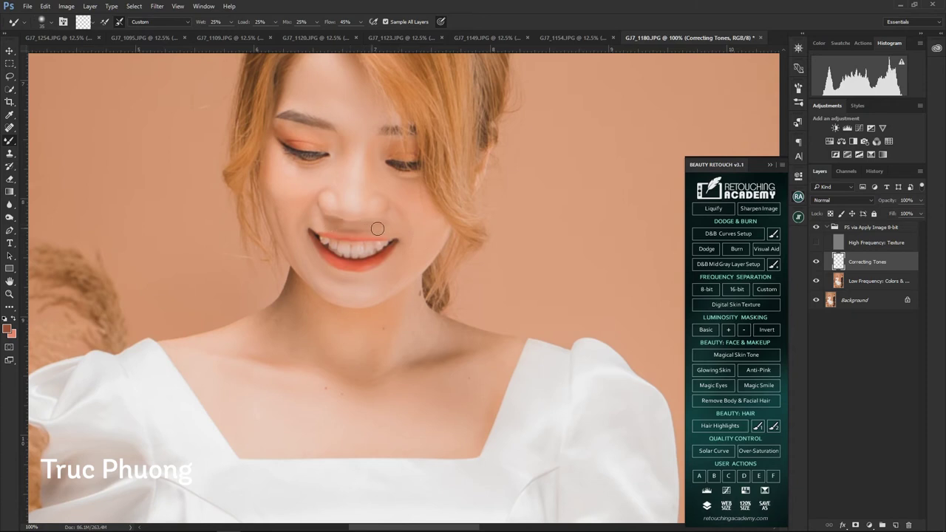
Blend tones over the bride's neck, chest and first arm while scrolling down the photo.
scroll(399, 242, down, 1)
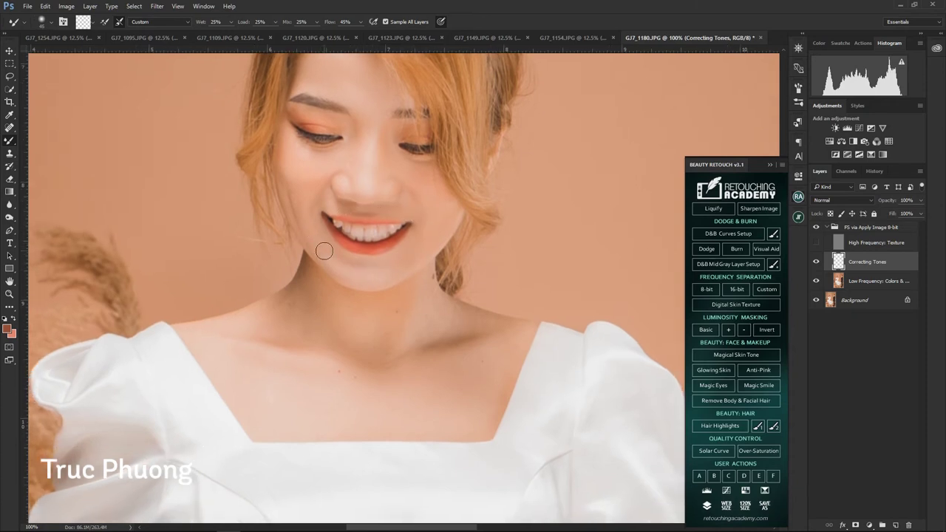
scroll(324, 251, down, 3)
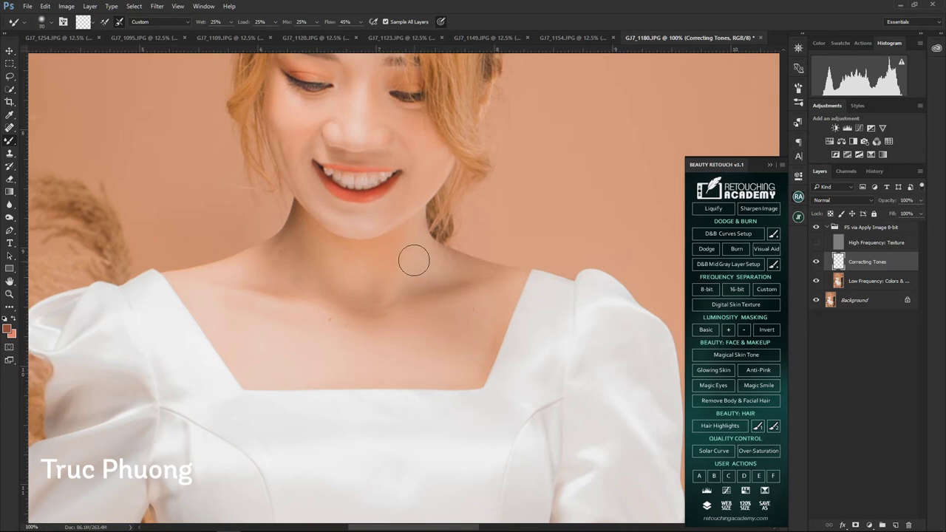
scroll(471, 306, left, 2)
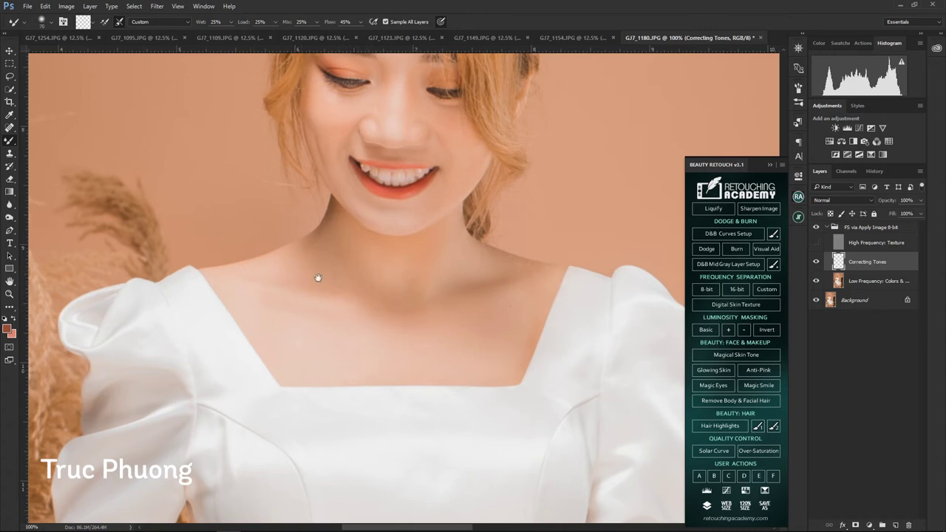
scroll(317, 274, down, 1)
scroll(391, 266, down, 1)
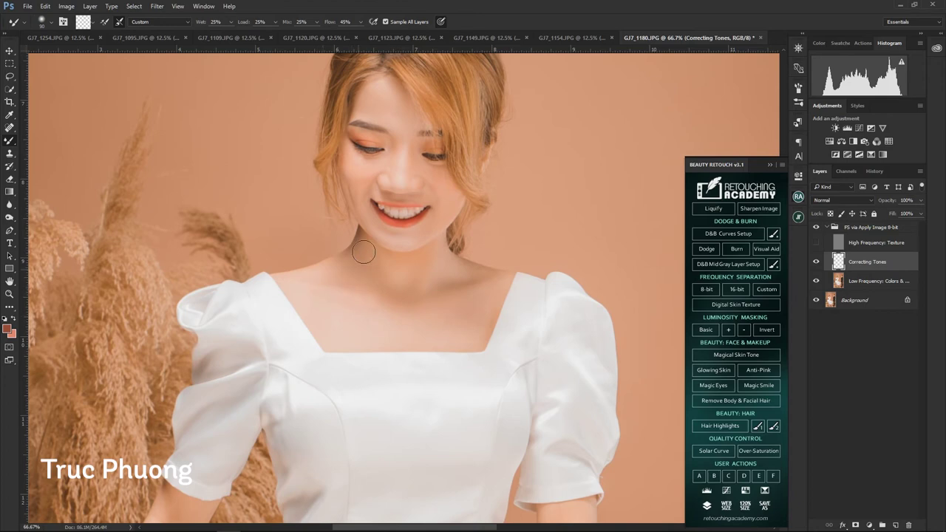
scroll(319, 258, up, 1)
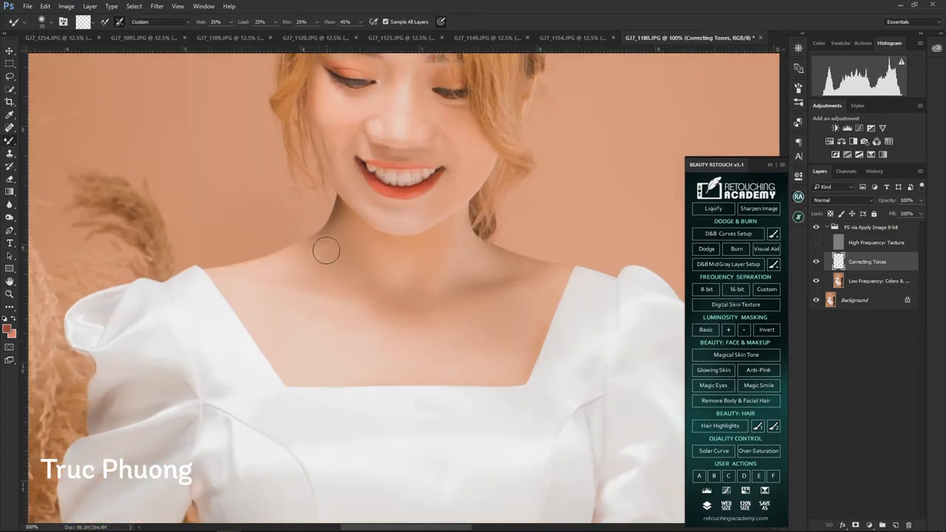
scroll(373, 258, down, 1)
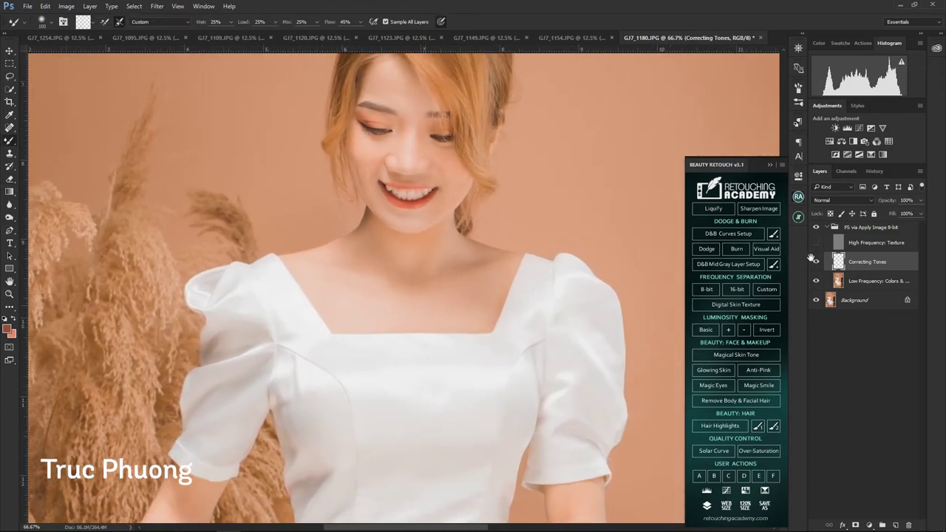
scroll(481, 291, down, 1)
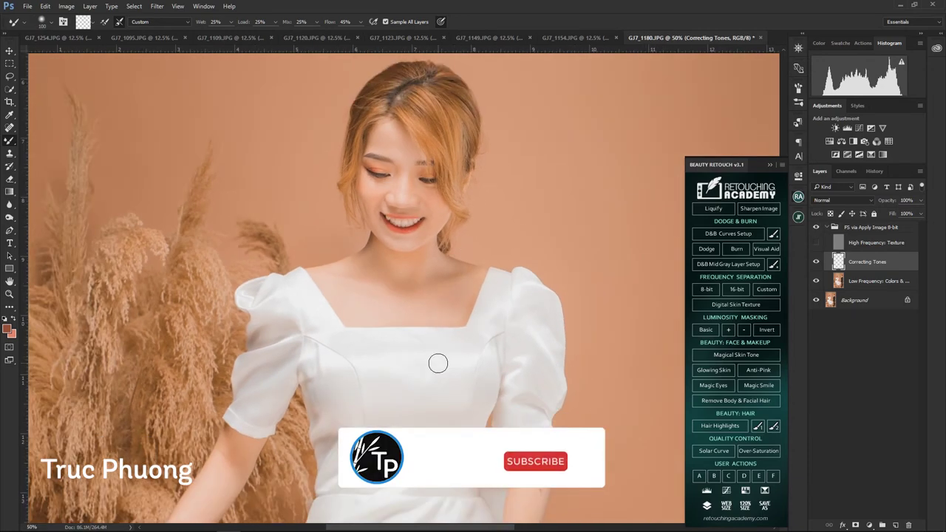
scroll(419, 352, up, 1)
scroll(402, 333, down, 1)
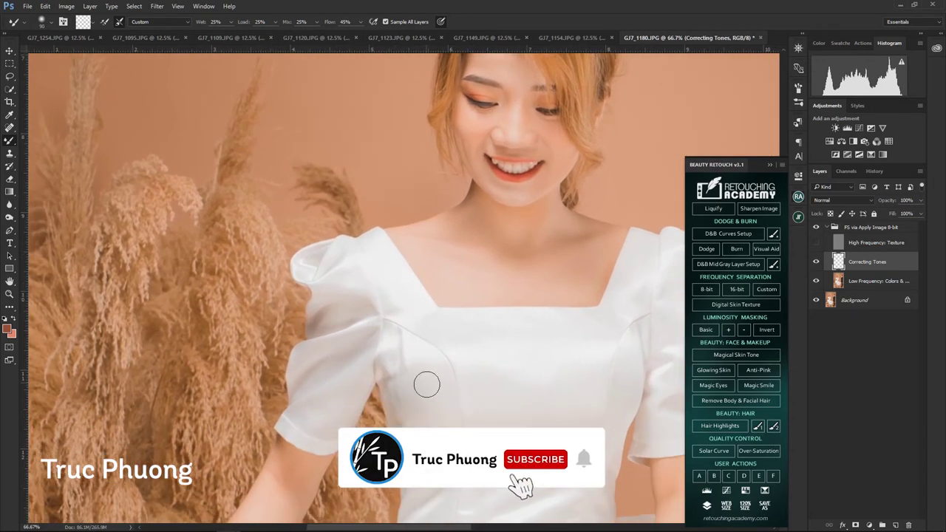
scroll(414, 370, down, 2)
scroll(460, 345, up, 1)
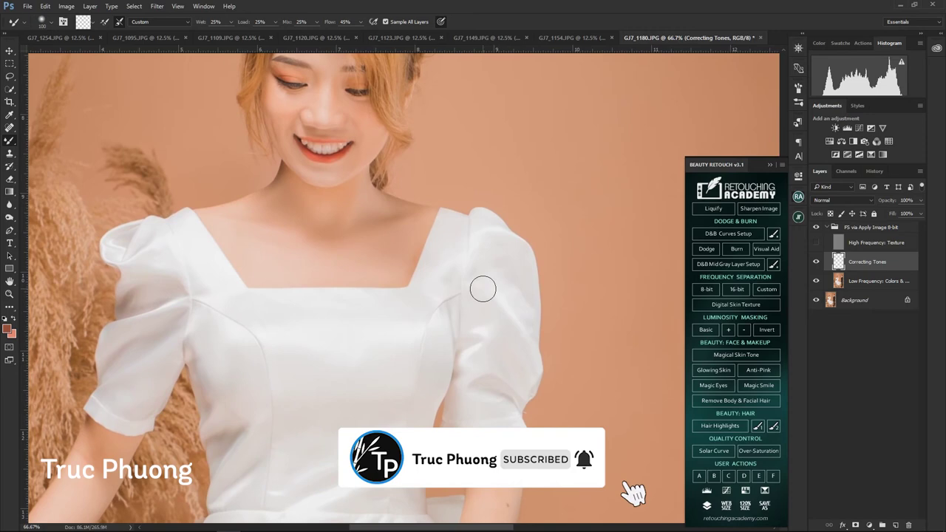
scroll(320, 328, down, 1)
scroll(377, 312, left, 2)
drag(356, 352, 391, 311)
Continue the tone blending over her other arm and white dress skirt down toward her feet.
scroll(391, 310, down, 1)
scroll(373, 362, right, 3)
scroll(373, 362, up, 1)
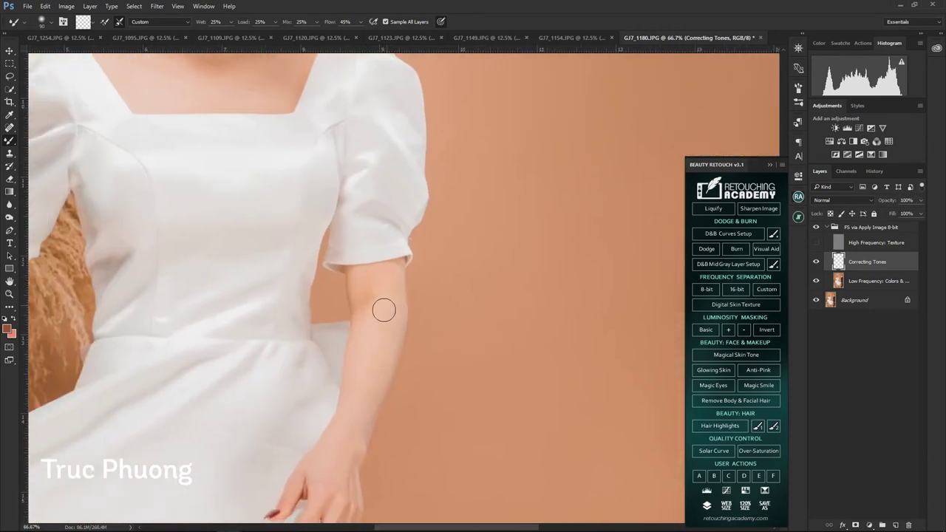
scroll(382, 292, down, 2)
scroll(389, 343, left, 2)
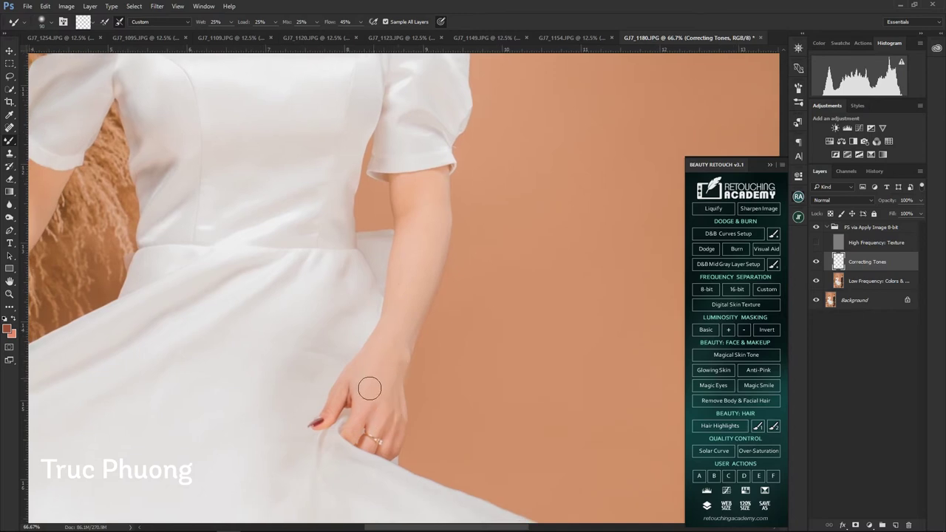
scroll(377, 340, down, 2)
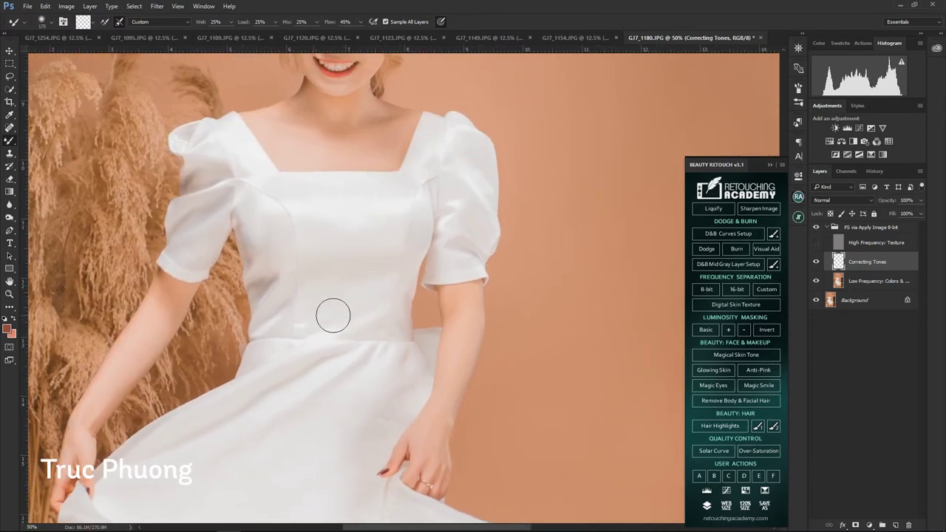
scroll(321, 312, up, 1)
scroll(405, 292, down, 1)
scroll(359, 332, down, 1)
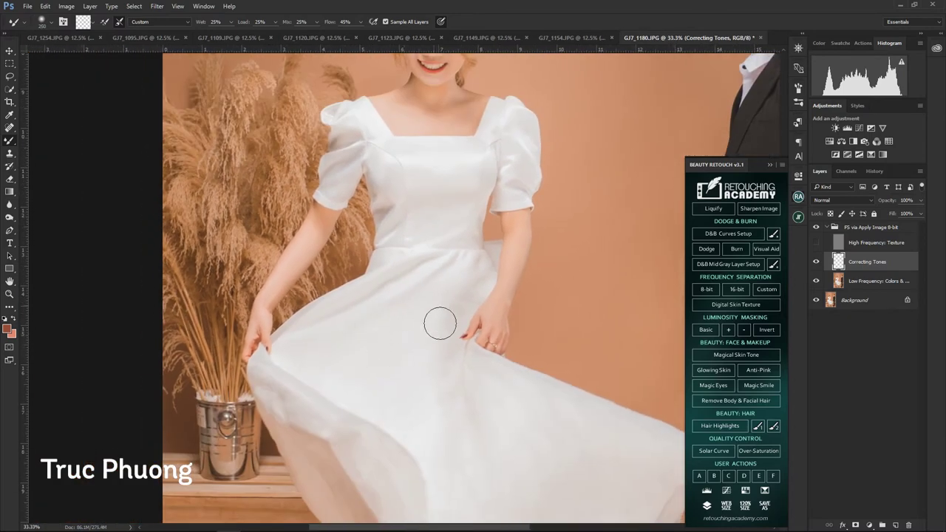
drag(431, 345, 411, 336)
scroll(370, 362, down, 2)
scroll(370, 366, right, 2)
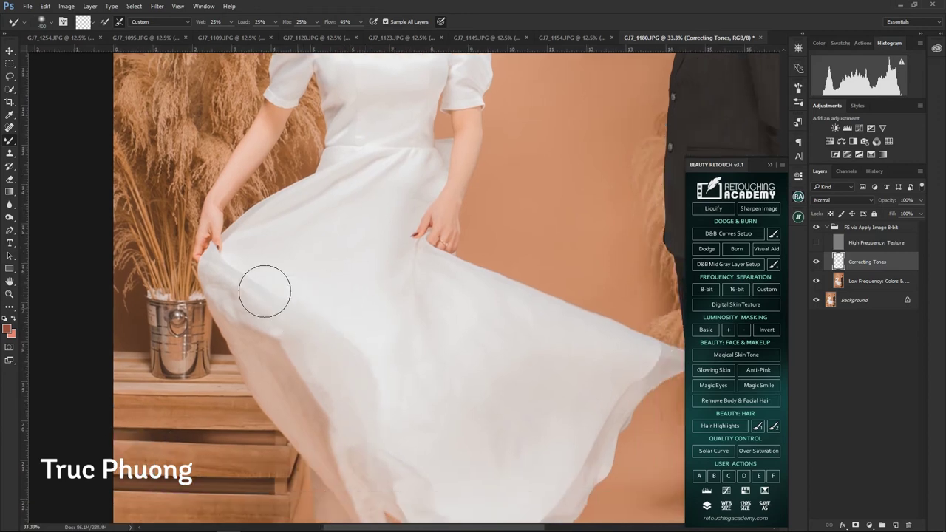
scroll(355, 281, down, 1)
scroll(355, 281, right, 5)
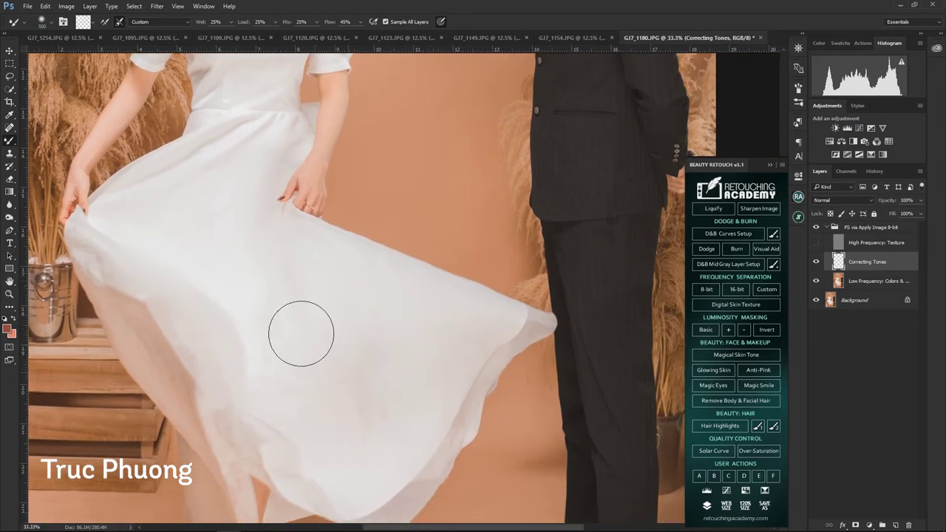
scroll(377, 329, down, 3)
scroll(377, 329, left, 3)
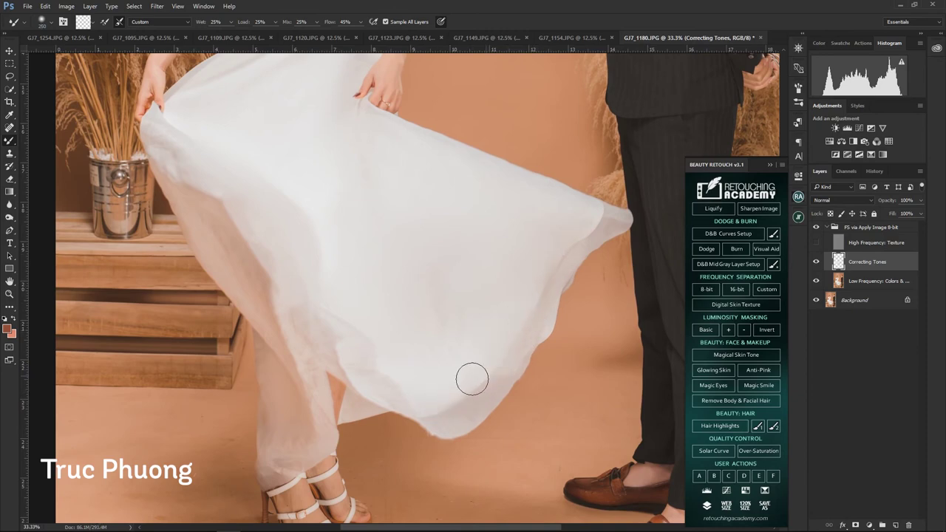
scroll(417, 341, down, 2)
scroll(417, 340, left, 3)
scroll(417, 341, right, 2)
scroll(327, 344, left, 4)
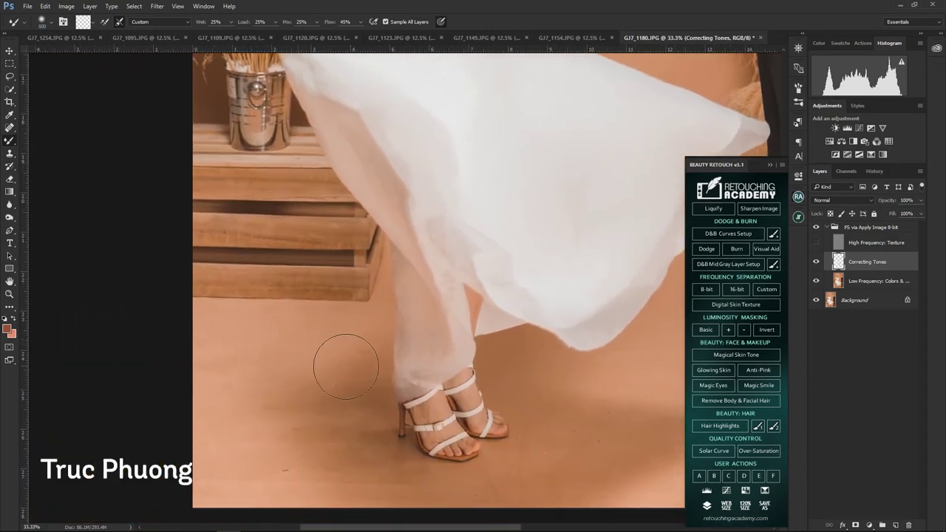
Blend the floor tones around the bride's sandals with the Mixer Brush on Correcting Tones.
scroll(255, 419, down, 1)
scroll(255, 419, left, 1)
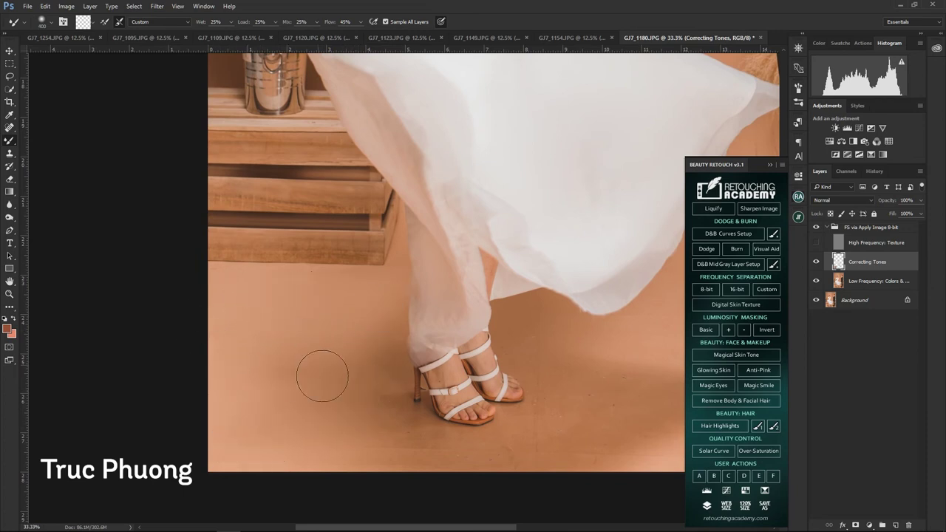
scroll(332, 366, right, 5)
scroll(339, 359, left, 5)
scroll(338, 359, down, 1)
scroll(450, 388, down, 1)
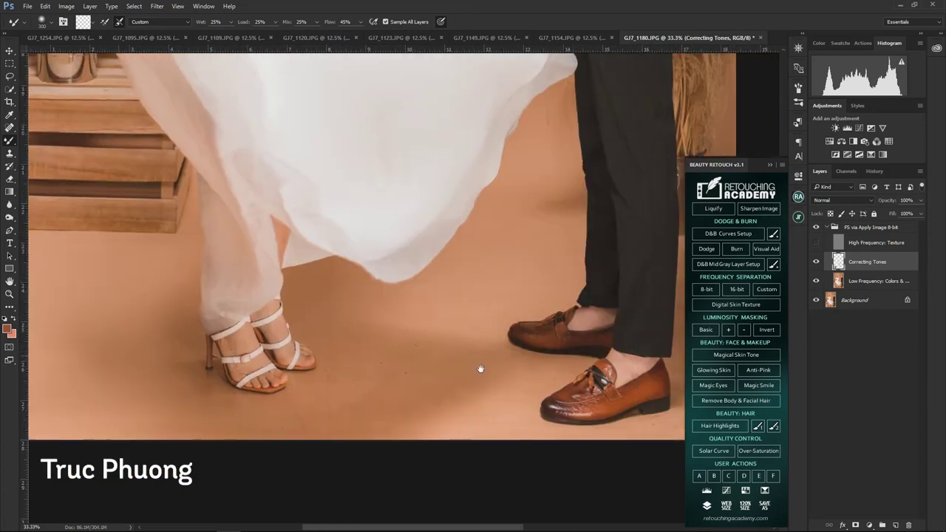
scroll(325, 329, up, 1)
scroll(288, 347, up, 1)
scroll(274, 355, down, 1)
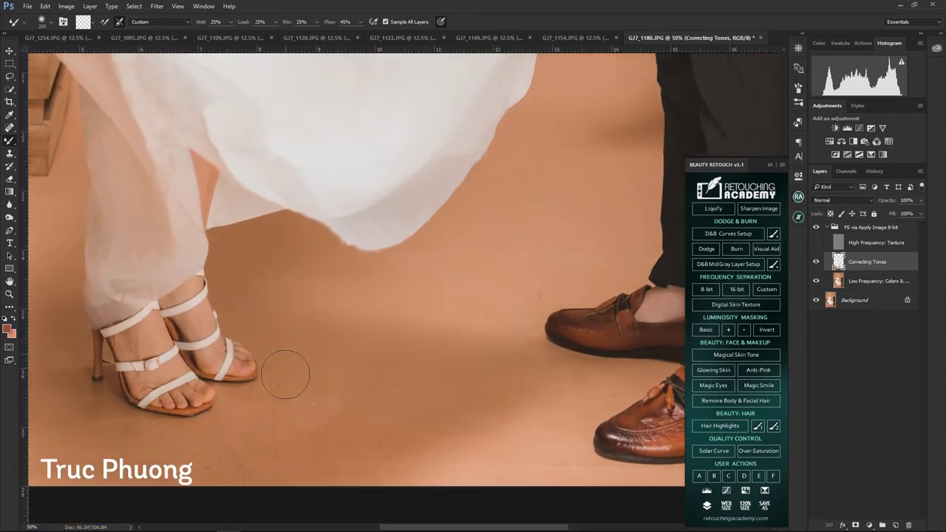
scroll(296, 370, down, 1)
scroll(342, 429, left, 3)
scroll(342, 429, left, 1)
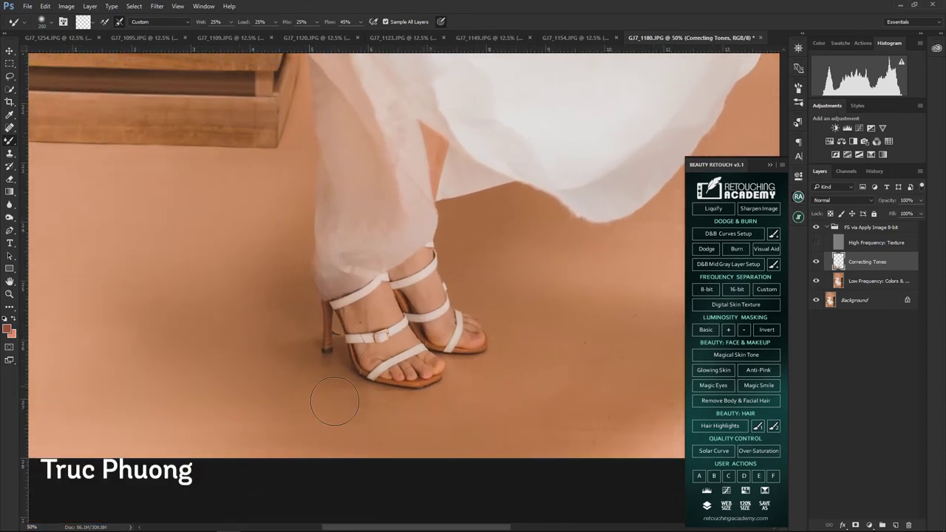
scroll(340, 378, left, 5)
scroll(473, 406, right, 8)
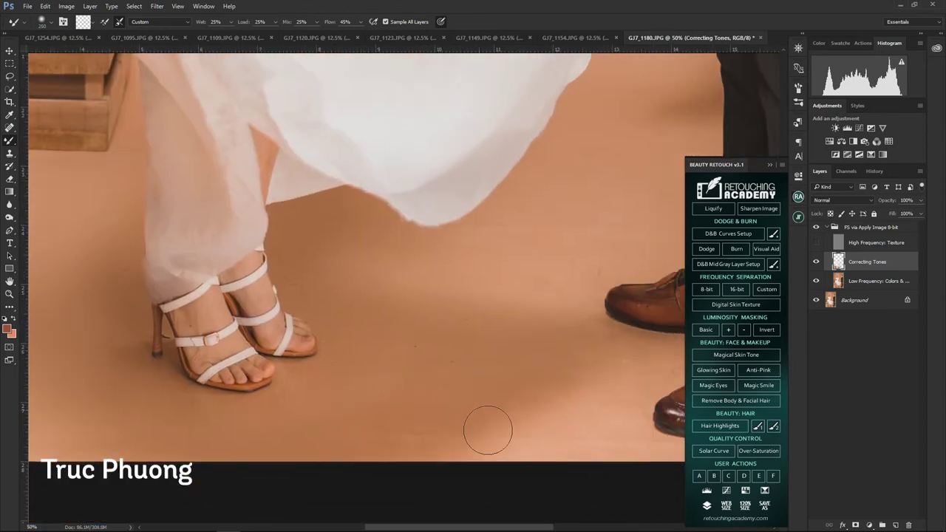
scroll(443, 427, down, 1)
scroll(429, 424, up, 2)
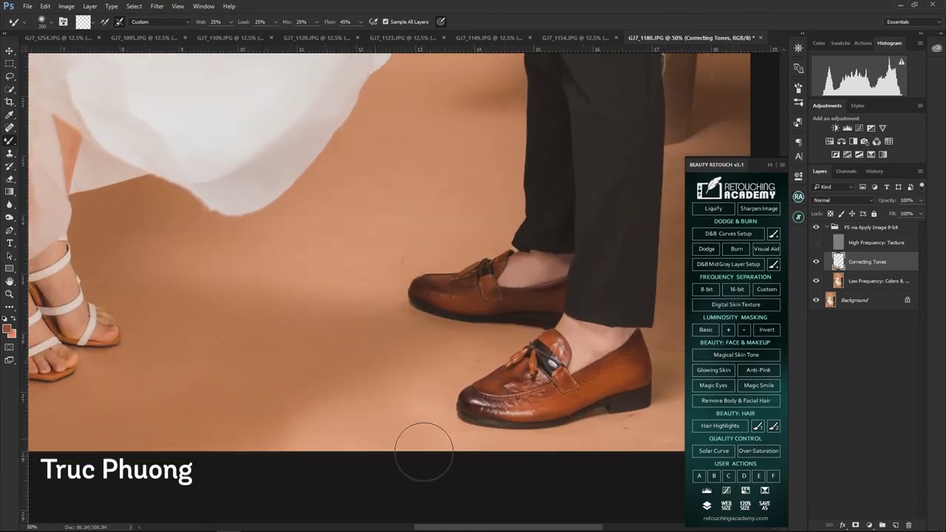
scroll(357, 428, down, 1)
Enlarge the brush and even out the floor around the groom's shoes.
key(])
key(])
scroll(464, 384, up, 1)
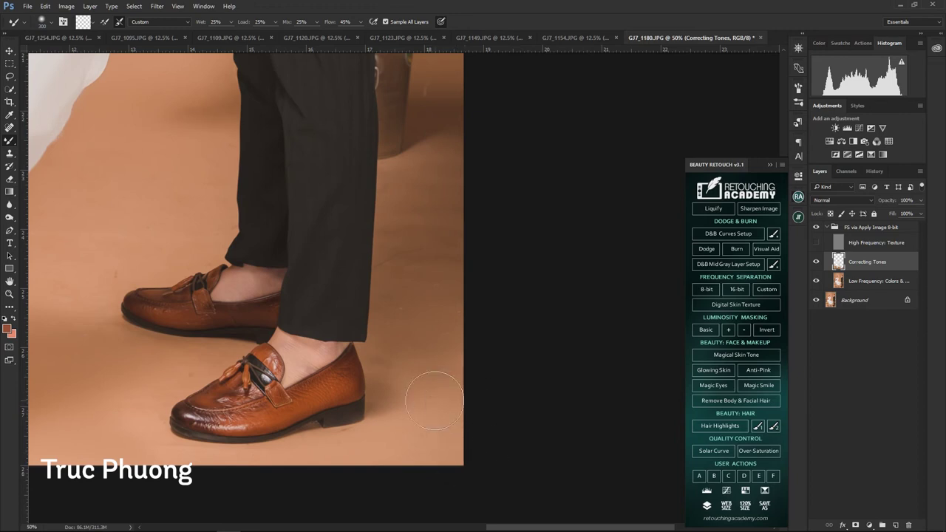
scroll(418, 301, up, 2)
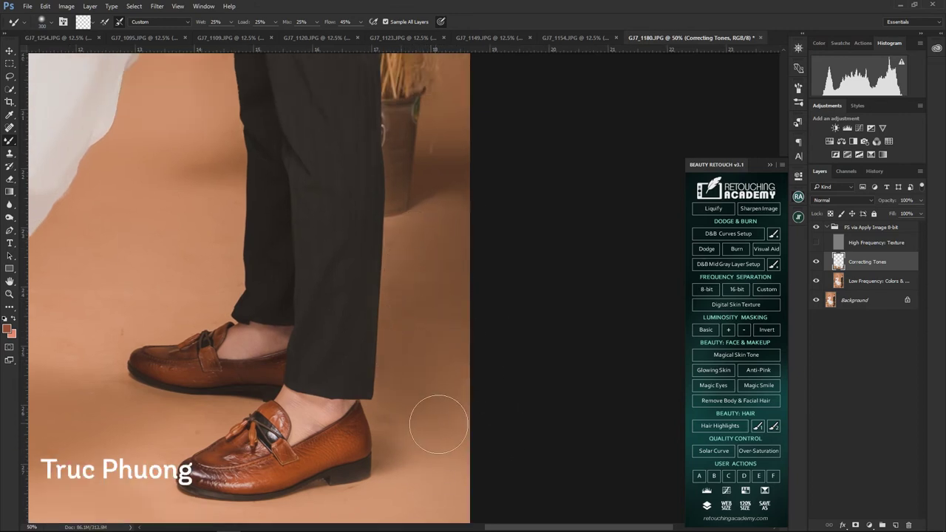
scroll(416, 410, down, 2)
scroll(381, 397, left, 5)
scroll(382, 397, up, 1)
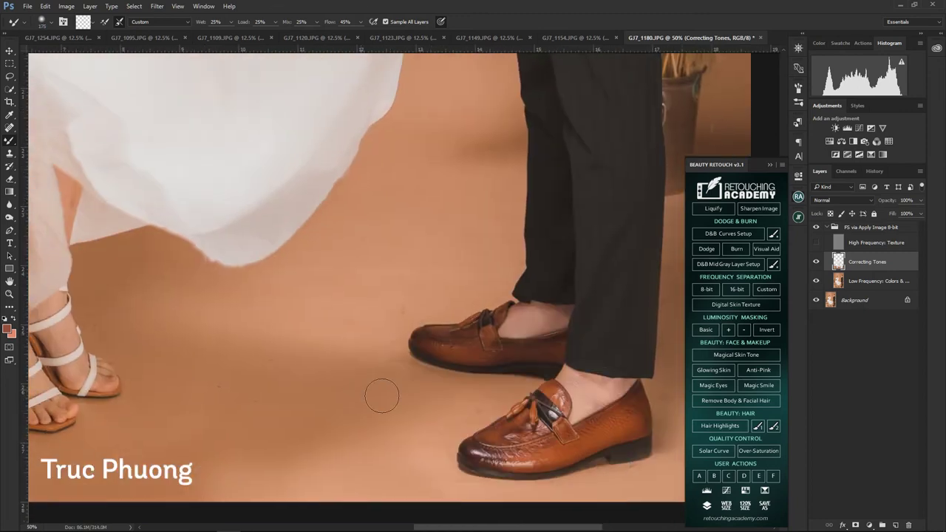
scroll(331, 345, left, 2)
scroll(331, 345, down, 1)
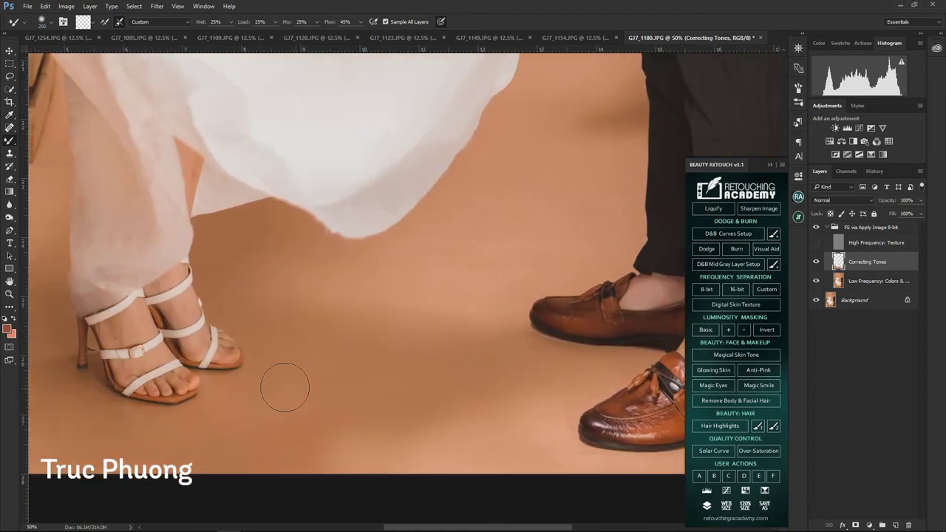
scroll(480, 299, right, 1)
scroll(481, 299, up, 1)
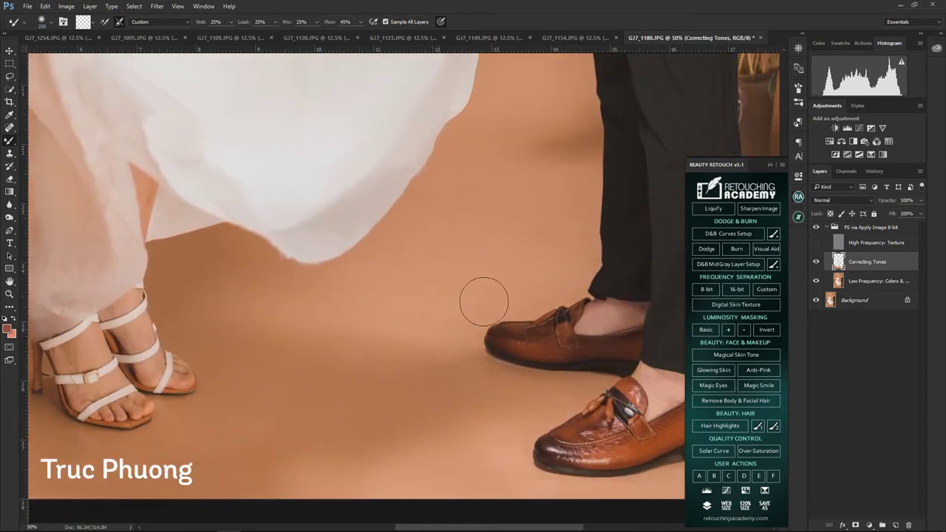
scroll(484, 301, down, 2)
scroll(524, 332, up, 2)
scroll(473, 401, up, 2)
scroll(425, 382, up, 1)
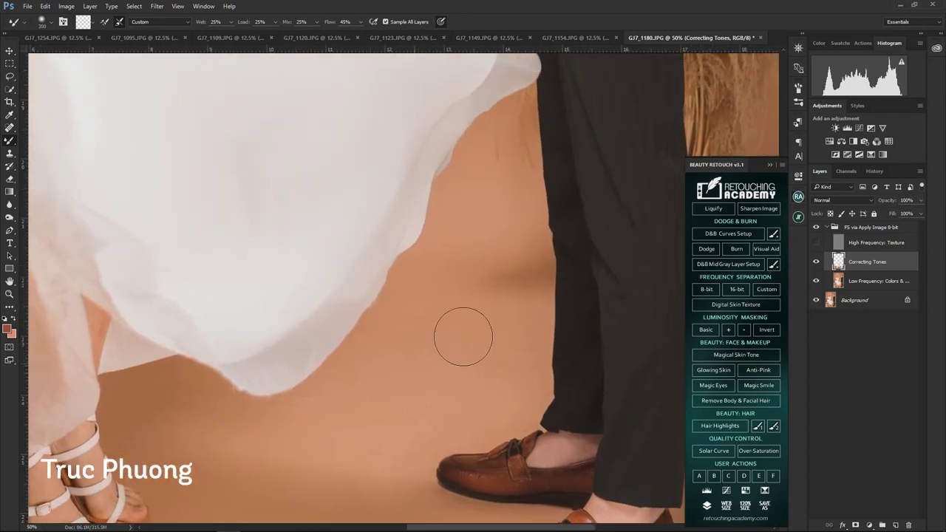
scroll(480, 296, down, 2)
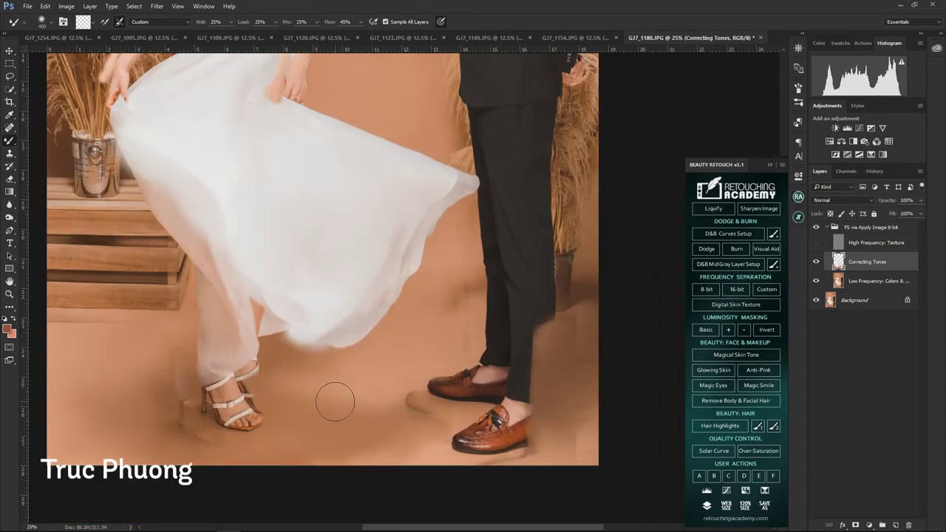
Fit the photo on screen, then zoom in on the bride's face.
key(z)
right_click(395, 382)
click(414, 390)
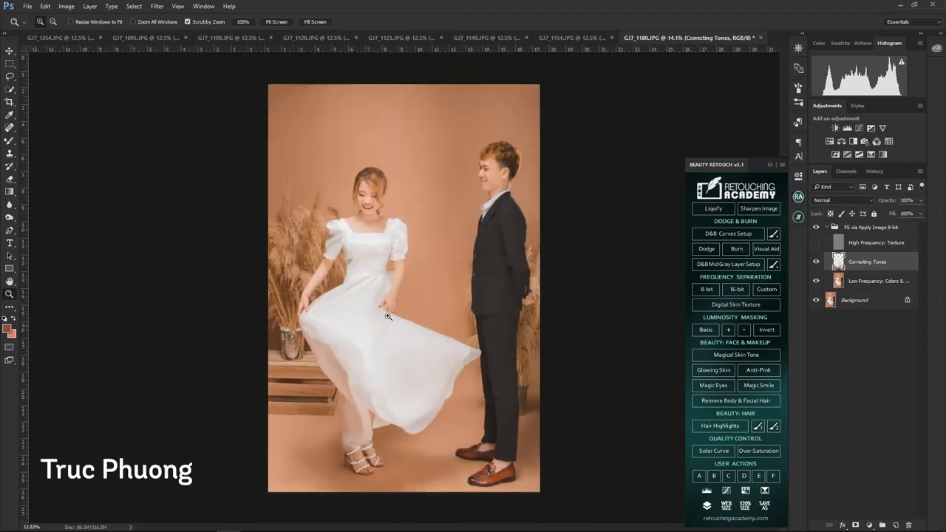
drag(362, 191, 843, 252)
Clone-stamp the skin texture on the High Frequency: Texture layer.
click(817, 243)
scroll(474, 266, up, 3)
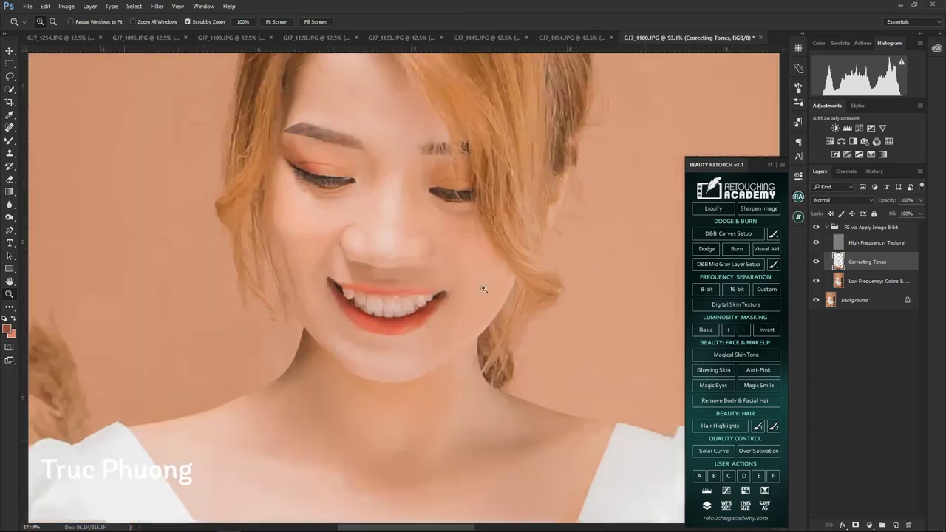
click(876, 242)
key(s)
click(507, 264)
key(Return)
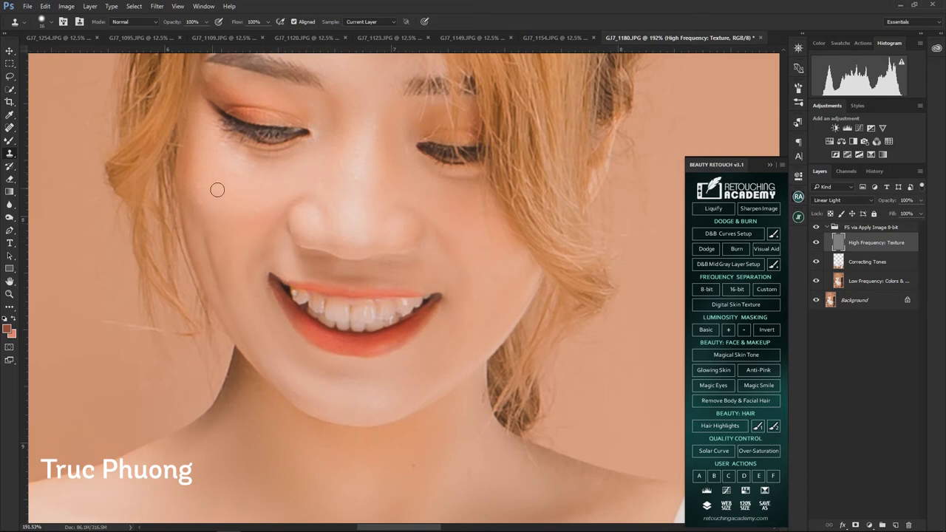
scroll(327, 197, down, 3)
scroll(301, 332, right, 3)
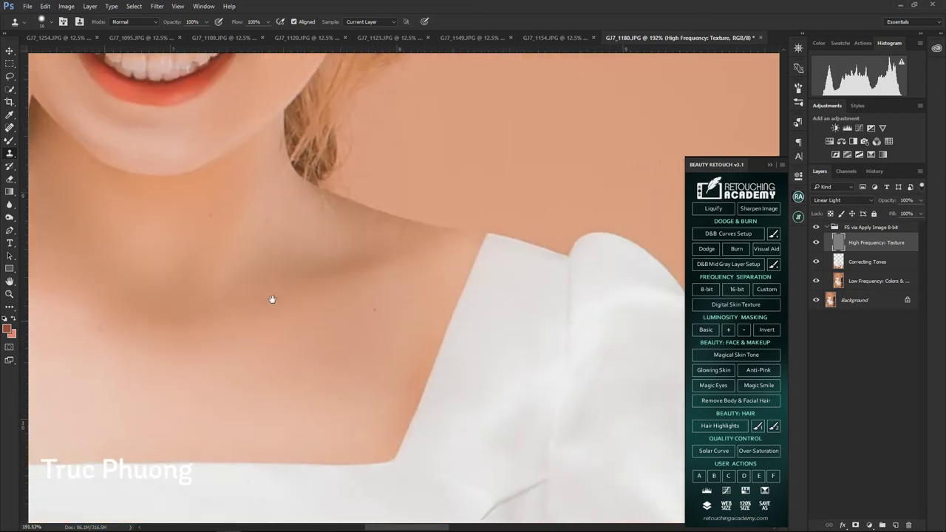
scroll(196, 214, down, 2)
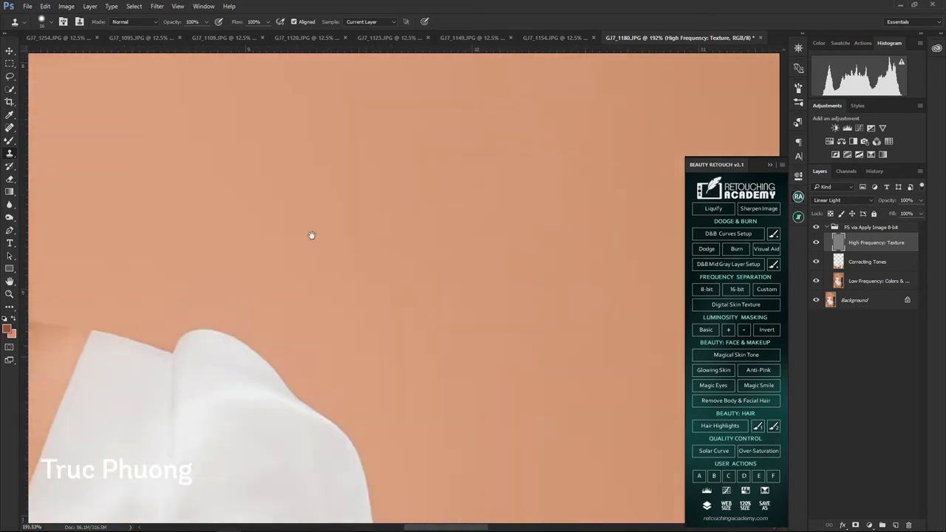
scroll(222, 281, right, 5)
scroll(370, 311, right, 3)
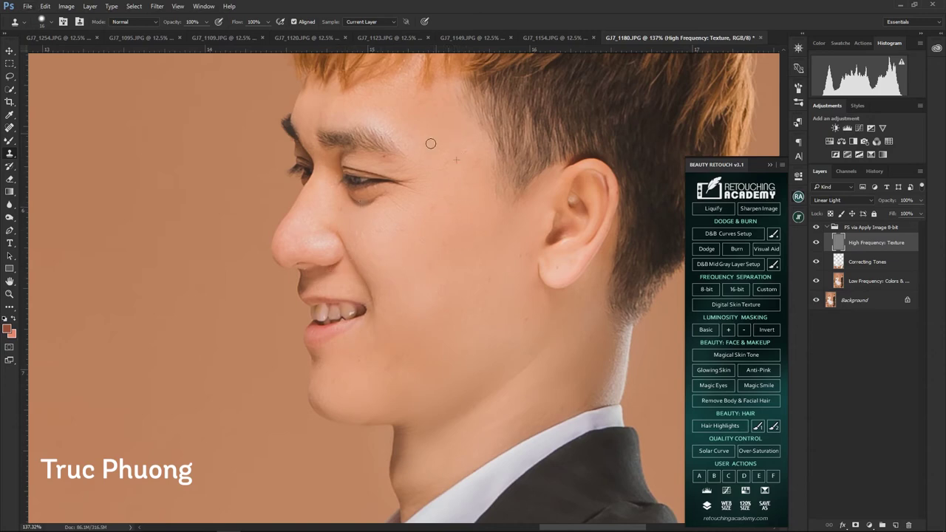
scroll(400, 129, up, 1)
scroll(424, 158, left, 1)
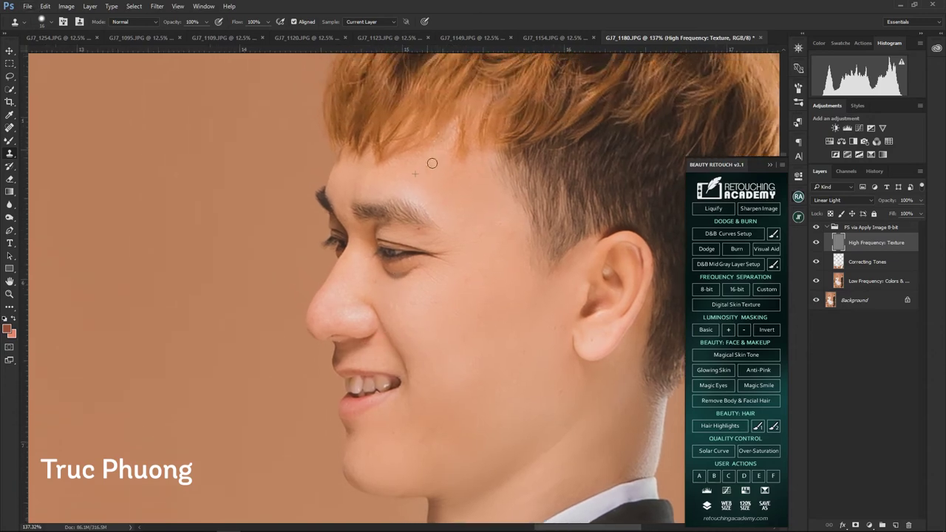
Blend skin tones on the Correcting Tones layer with a 68 px Mixer Brush.
click(867, 261)
click(816, 242)
key(b)
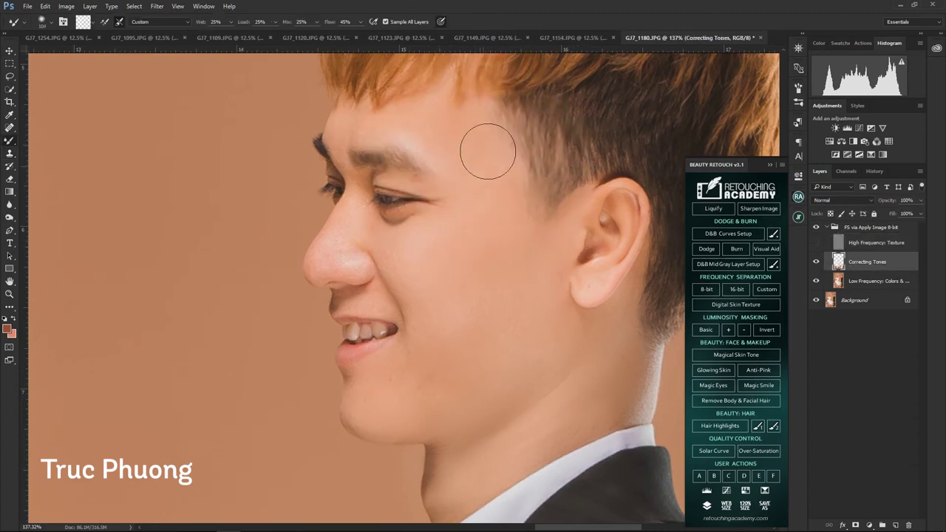
alt+right_click(434, 285)
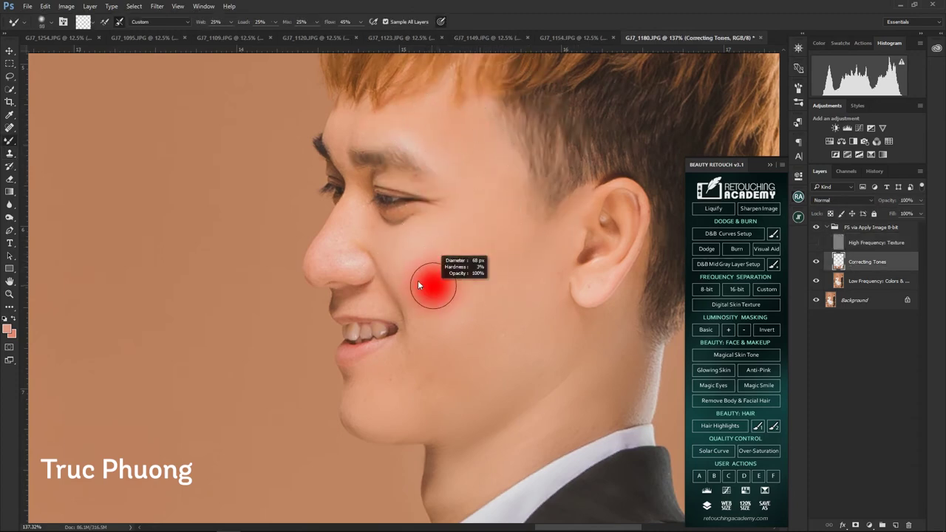
right_click(477, 277)
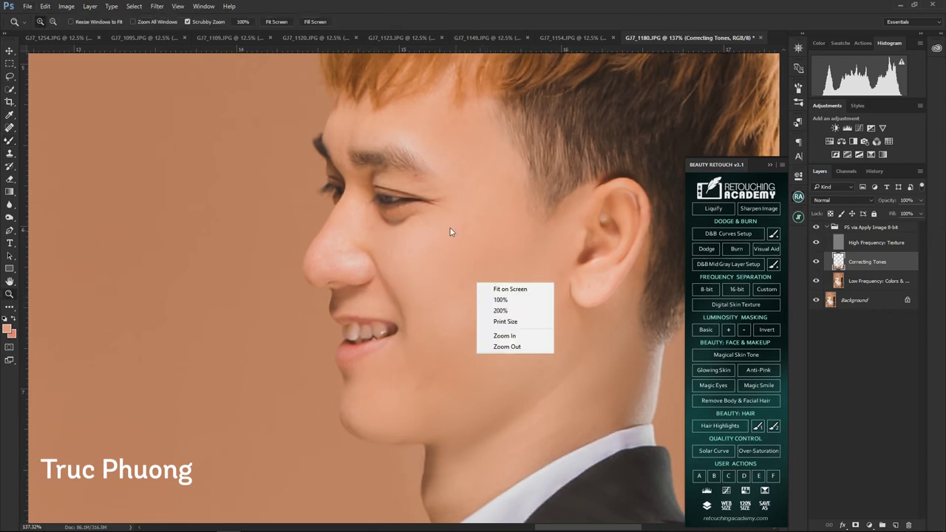
key(s)
Merge the retouching layers into a single Background layer and fit the photo on screen.
key(z)
right_click(480, 257)
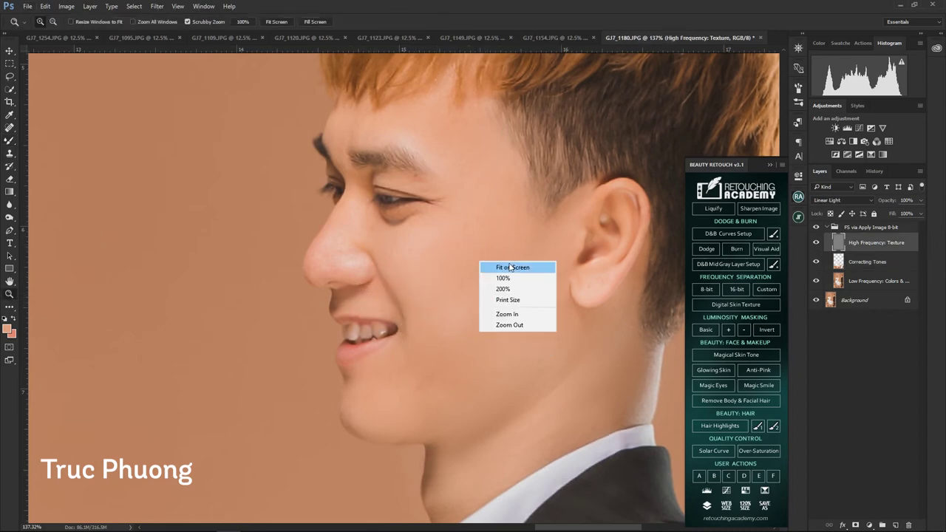
click(518, 267)
key(ctrl+m)
key(Escape)
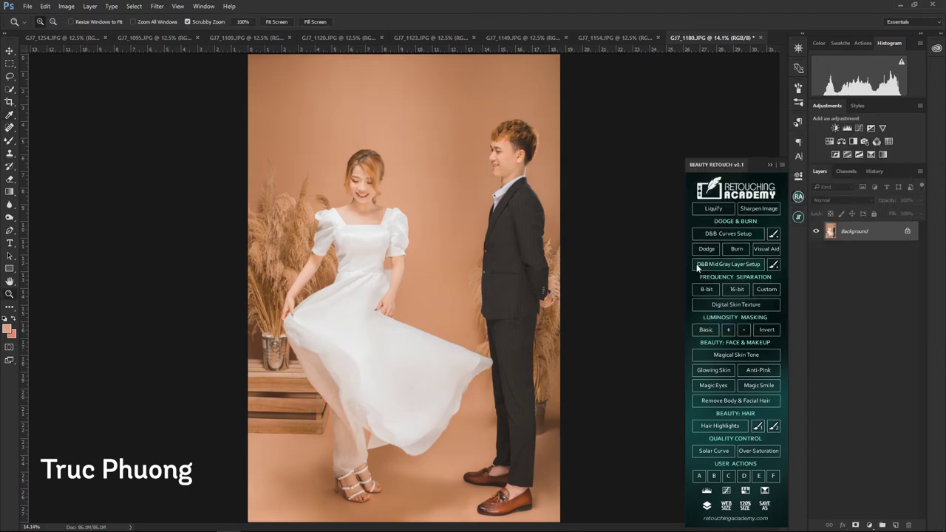
Add a Selective Color layer setting Yellows' Yellow to -5.
click(867, 525)
click(843, 514)
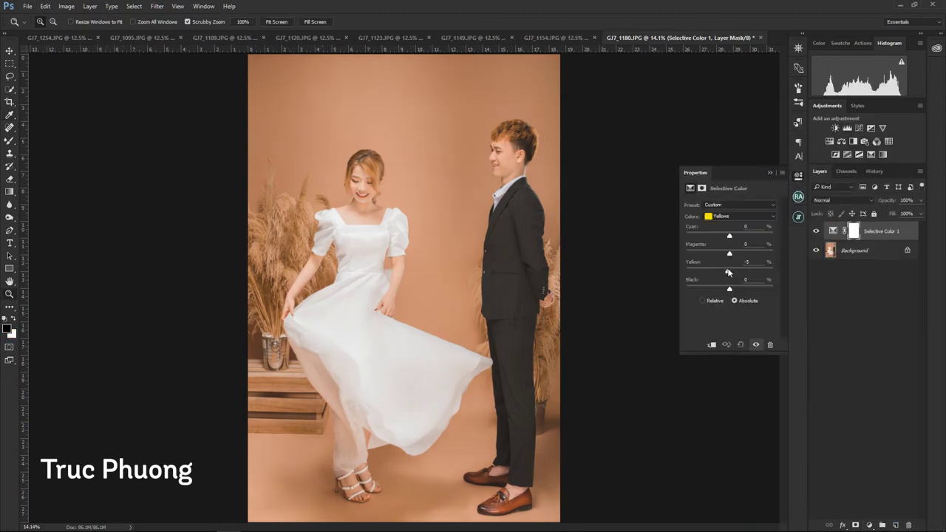
key(b)
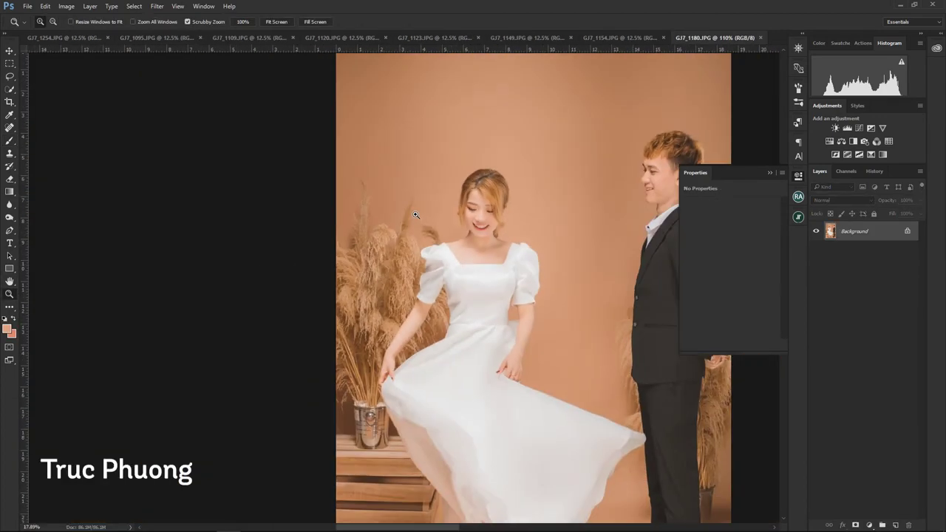
Select the bride's upper body and open it in Liquify, zoomed on her face.
key(m)
drag(377, 107, 566, 312)
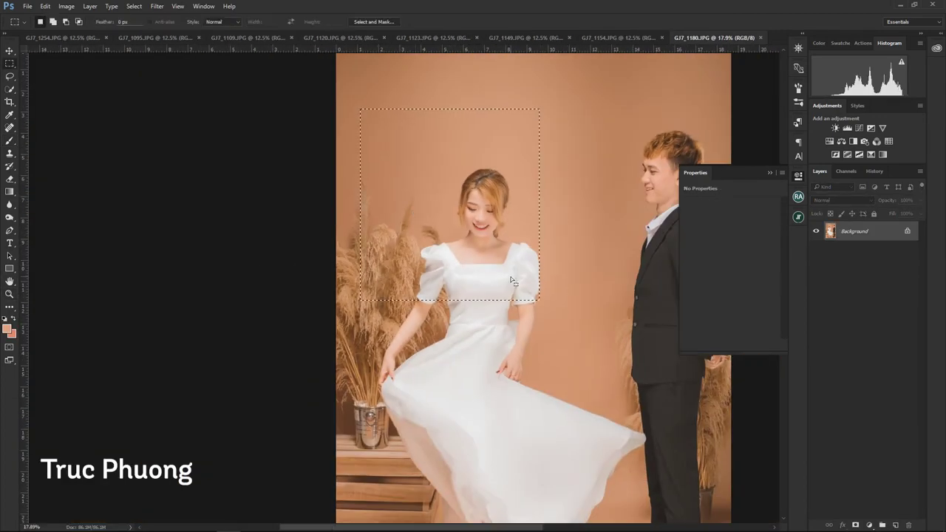
key(ctrl+shift+x)
click(373, 312)
click(348, 296)
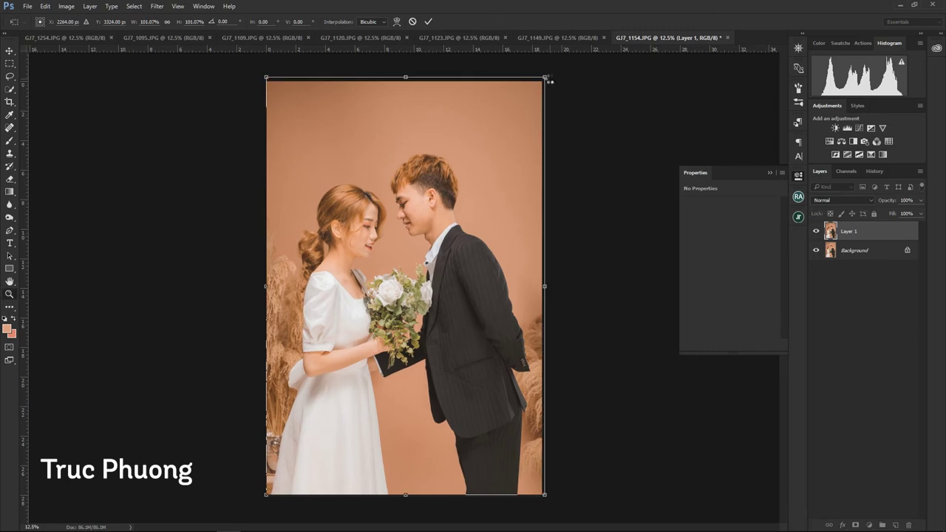
key(ctrl+m)
Apply the curves, then liquify the bride's neck area with a 400–600 px warp brush.
key(Return)
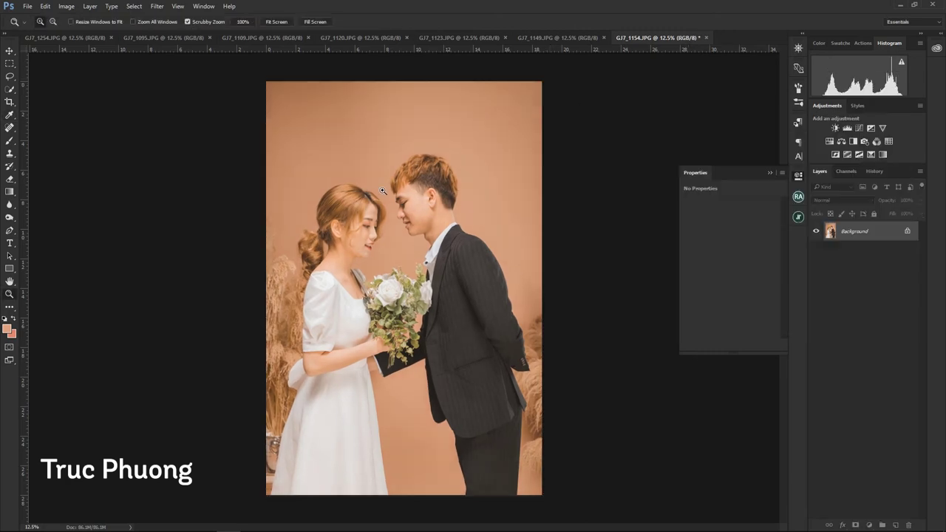
key(ctrl+shift+x)
text(600)
key(bracketleft)
key(bracketleft)
scroll(254, 338, up, 2)
scroll(481, 278, down, 2)
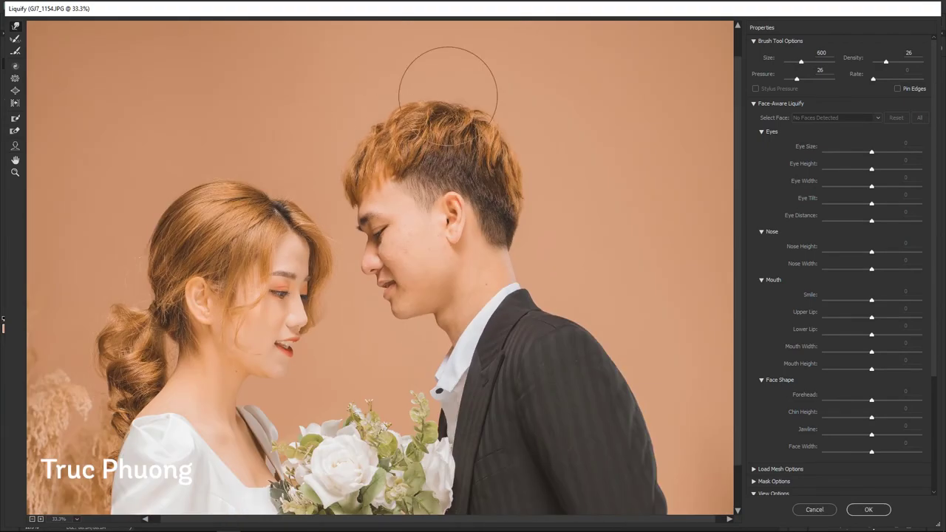
drag(448, 81, 459, 29)
key(bracketright)
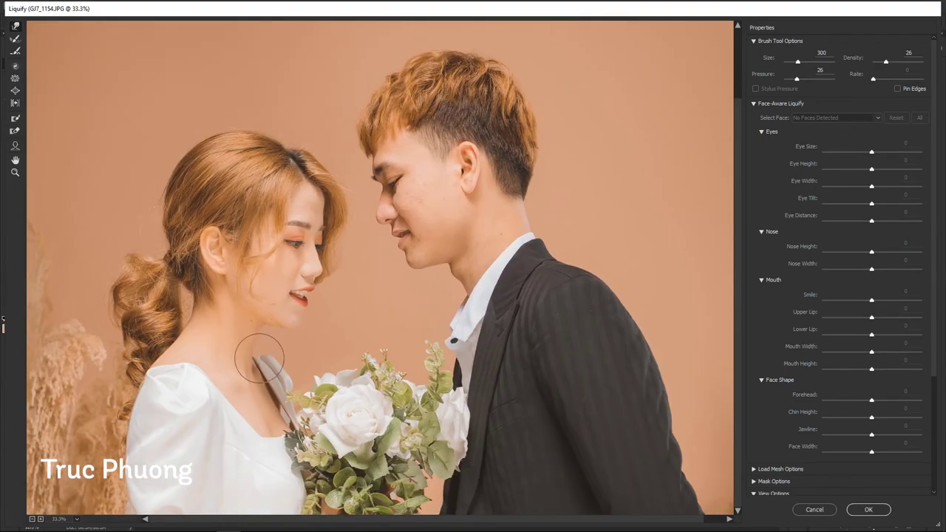
scroll(362, 288, up, 2)
scroll(465, 253, down, 2)
key(Return)
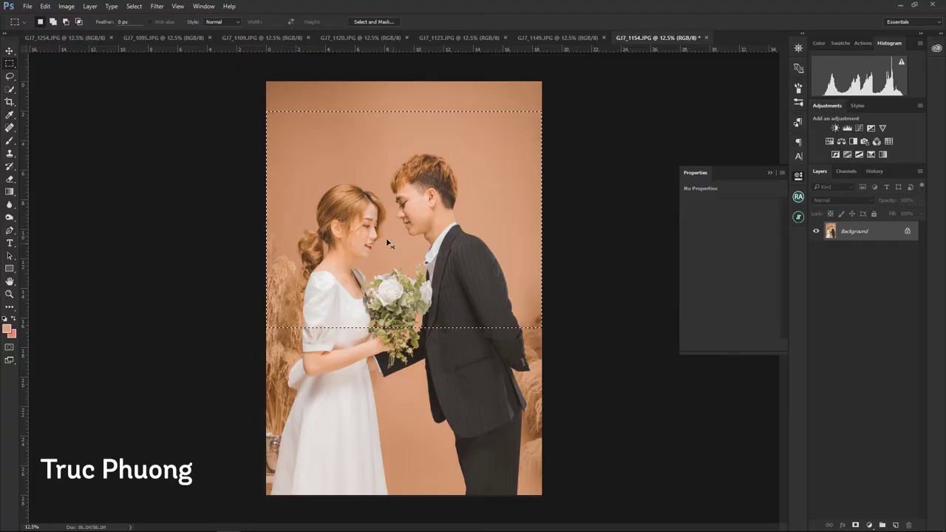
Push the bride's back and waist inward with Forward Warp and apply.
key(ctrl+shift+x)
mouse_move(274, 168)
mouse_down()
mouse_move(272, 327)
mouse_move(289, 295)
mouse_up()
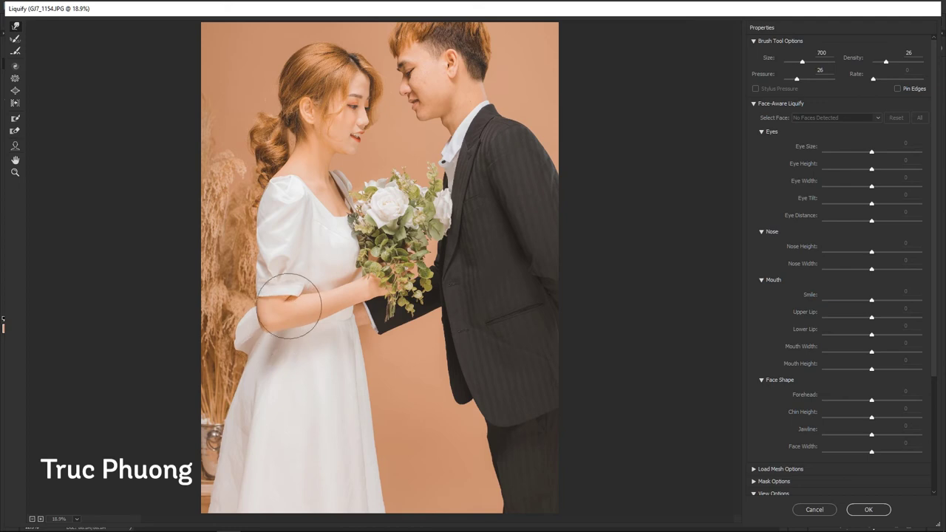
key(bracketleft)
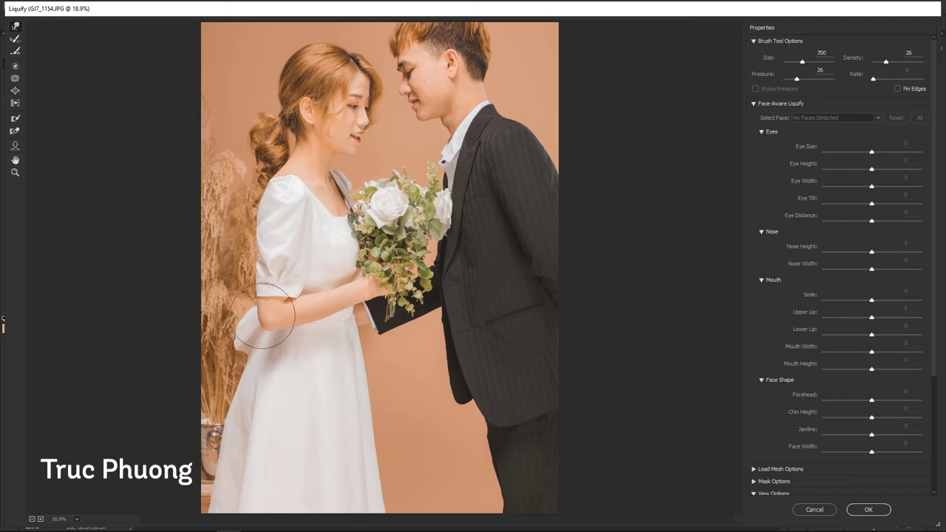
key(bracketright)
key(bracketright)
key(bracketright)
key(Return)
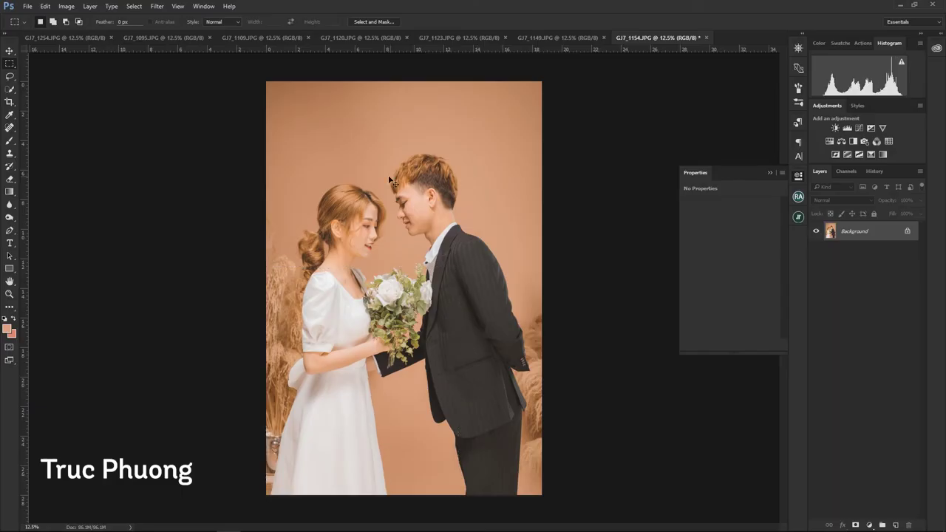
Select the lower right of the photo and liquify the groom's trouser legs.
drag(316, 107, 543, 390)
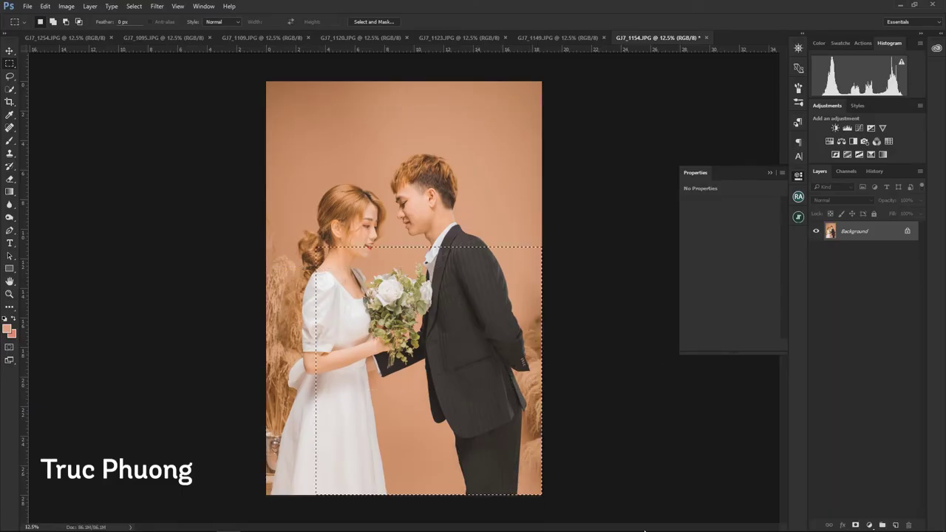
key(ctrl+shift+x)
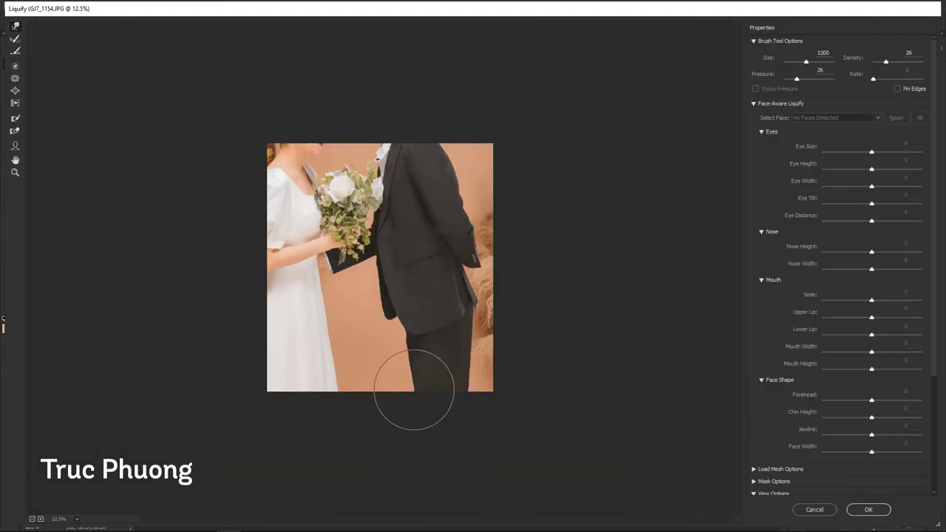
key(bracketleft)
key(bracketleft)
key(bracketleft)
key(bracketright)
key(bracketright)
key(ctrl+plus)
key(Escape)
Liquify the selected area around the groom's back.
drag(321, 120, 494, 306)
key(ctrl+shift+x)
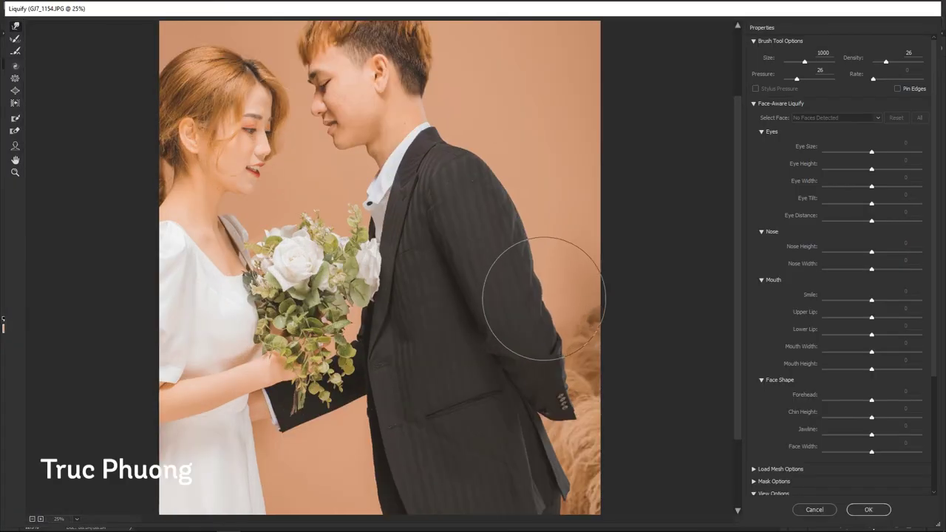
key(Return)
drag(377, 241, 522, 262)
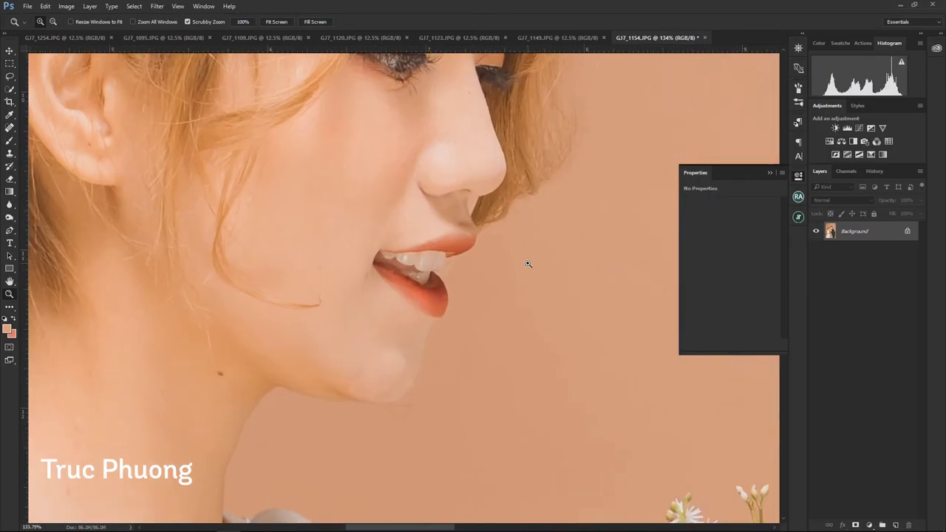
key(F2)
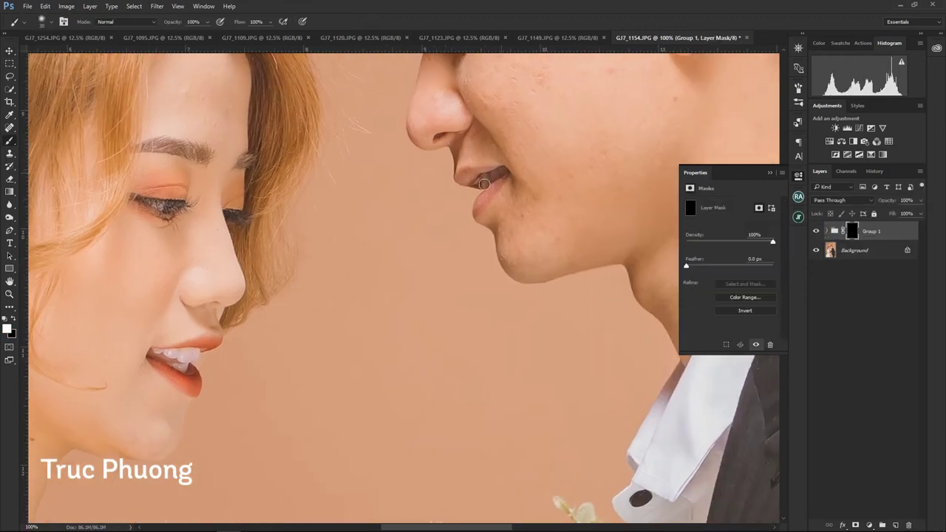
click(869, 525)
click(872, 504)
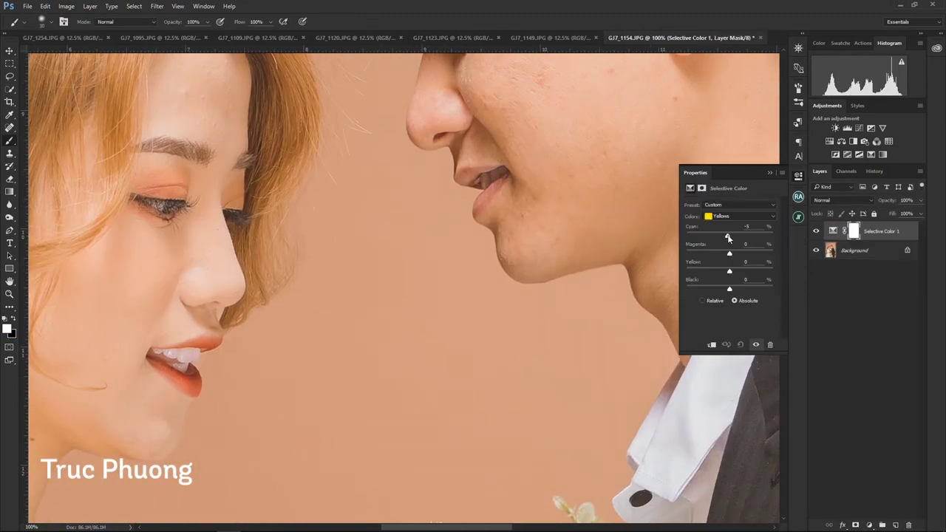
drag(726, 237, 724, 237)
drag(730, 288, 731, 289)
key(ctrl+i)
key(ctrl+0)
key(ctrl+alt+z)
key(ctrl+alt+z)
key(ctrl+alt+z)
key(ctrl+alt+z)
key(ctrl+alt+z)
key(ctrl+alt+z)
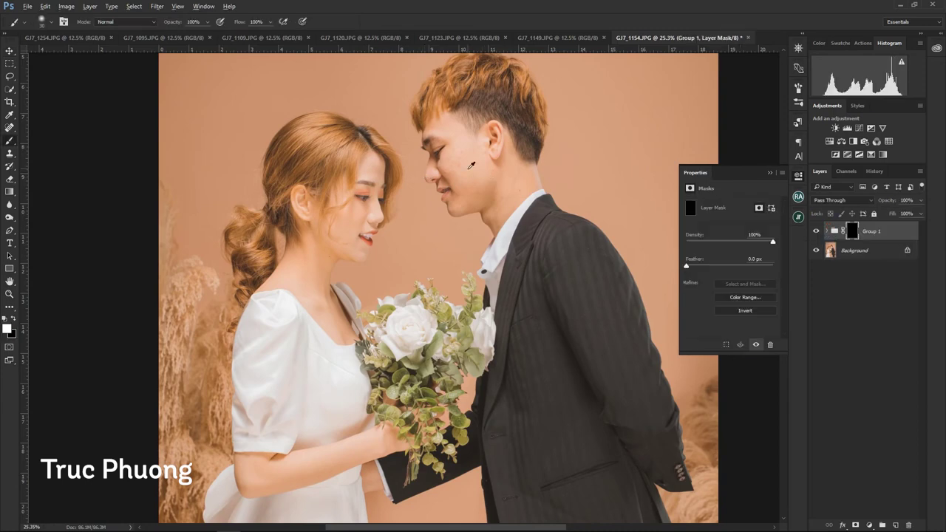
drag(477, 232, 346, 240)
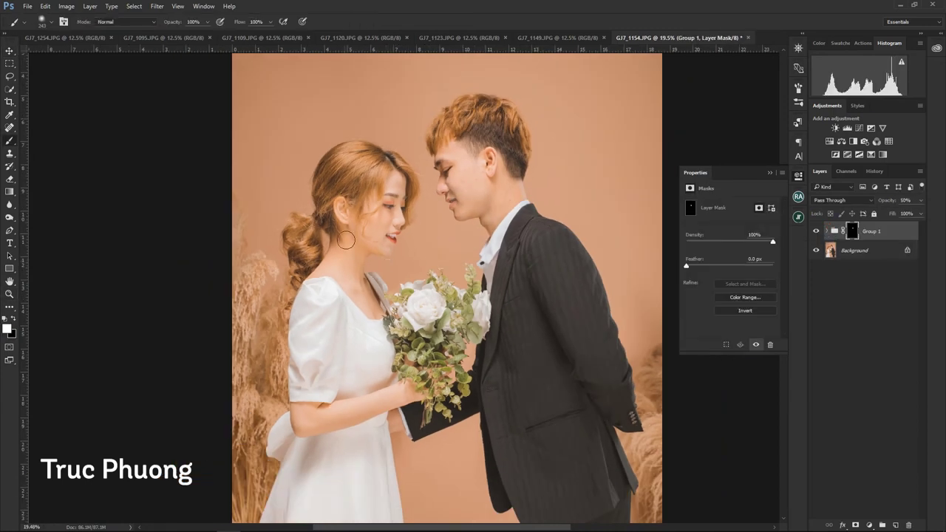
key(ctrl+alt+z)
key(q)
drag(385, 181, 370, 248)
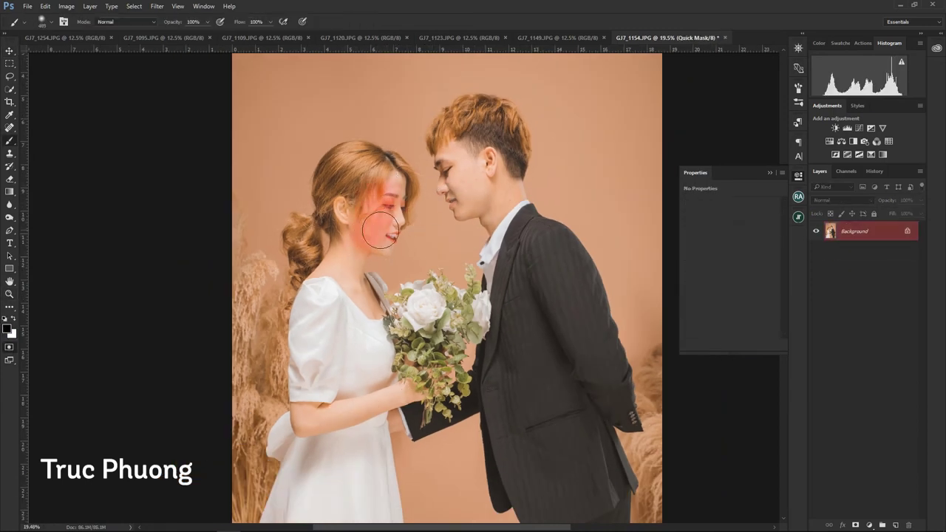
key(q)
key(ctrl+m)
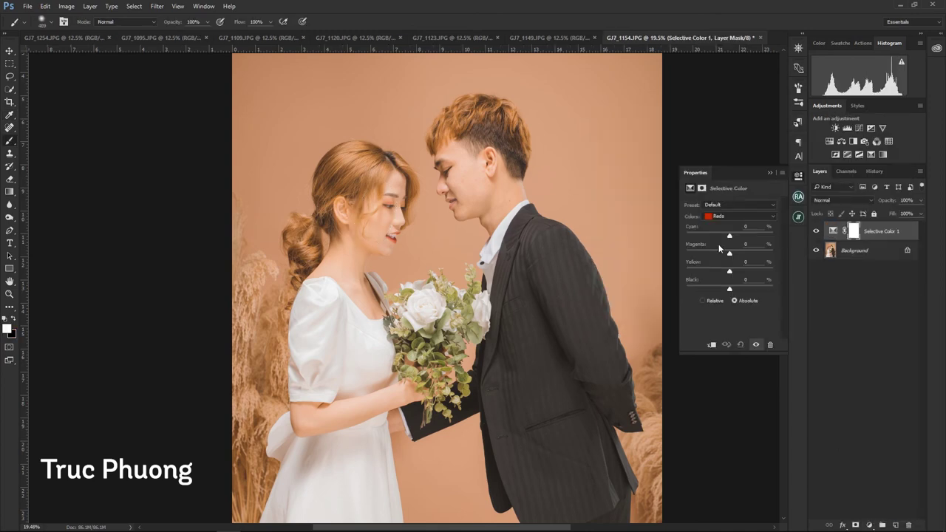
key(ctrl+i)
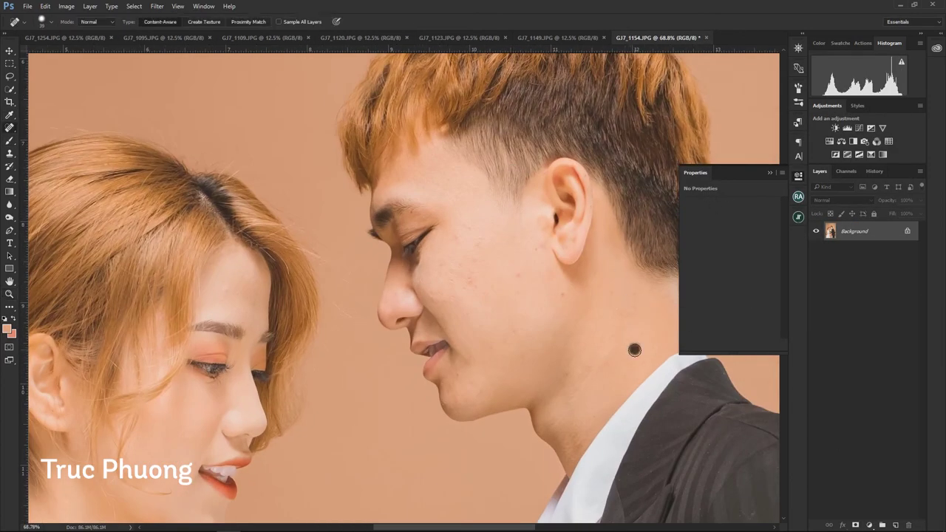
Run the 8-bit frequency separation action and start smoothing tones with an enlarged brush.
click(708, 290)
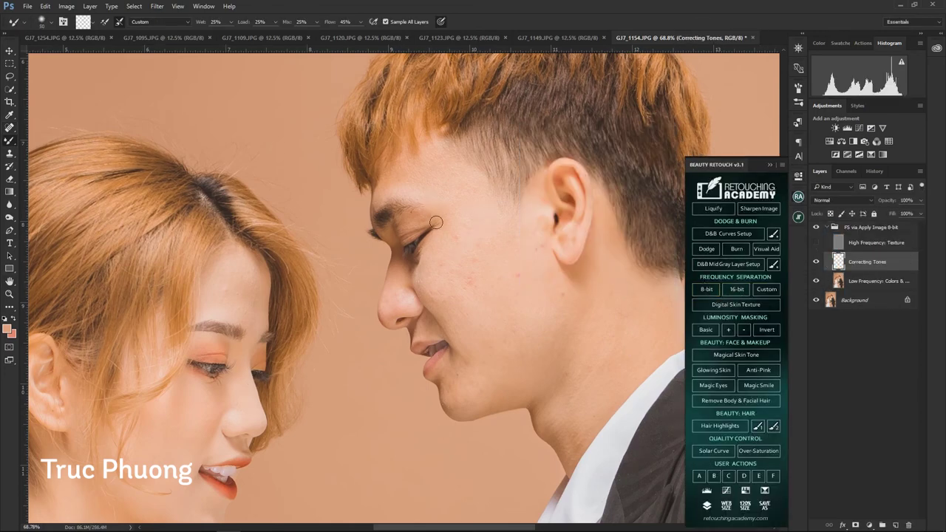
scroll(439, 169, down, 2)
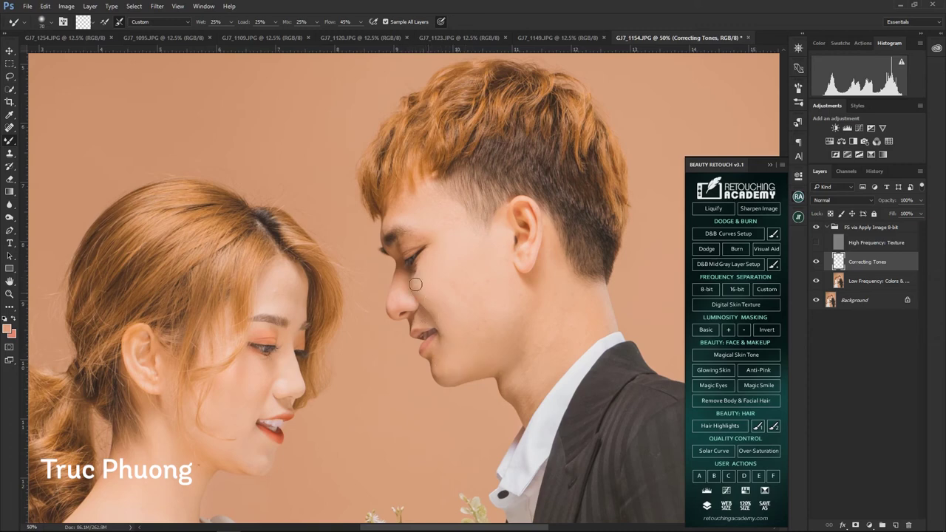
key(bracketright)
key(bracketright)
scroll(481, 311, right, 2)
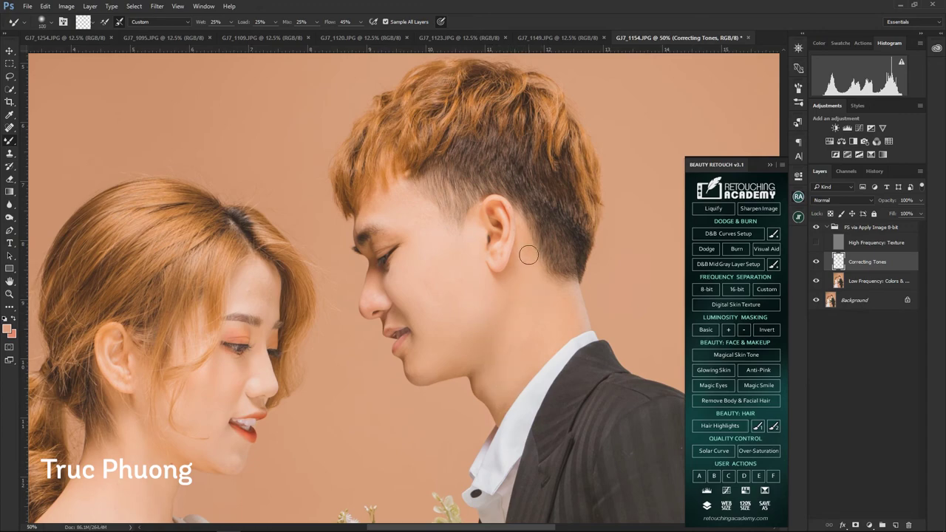
drag(525, 253, 431, 217)
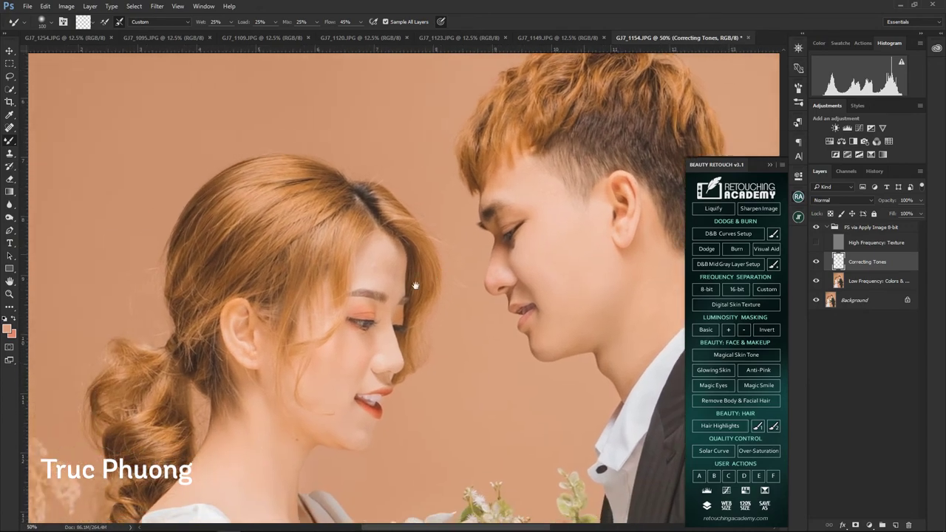
Smooth the skin tones across the bride's face, zoomed in close.
key(ctrl+plus)
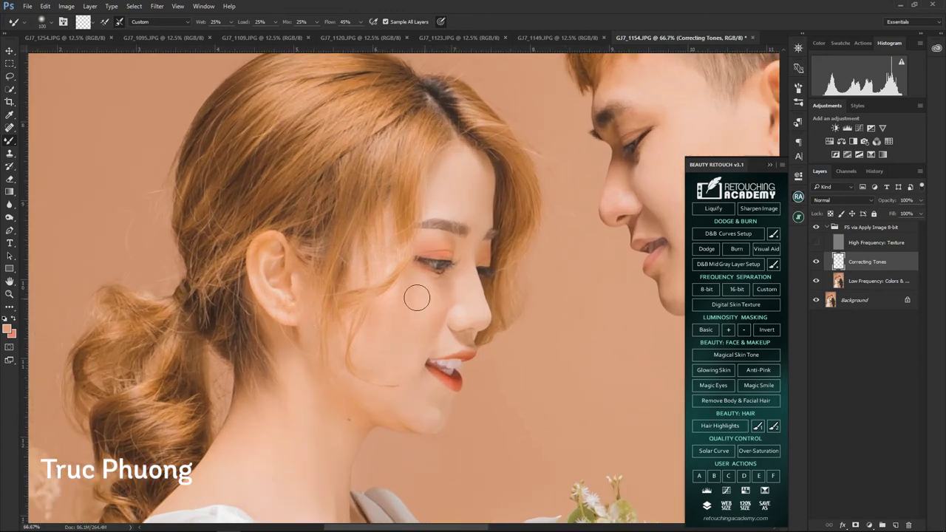
scroll(446, 296, down, 2)
scroll(449, 281, left, 2)
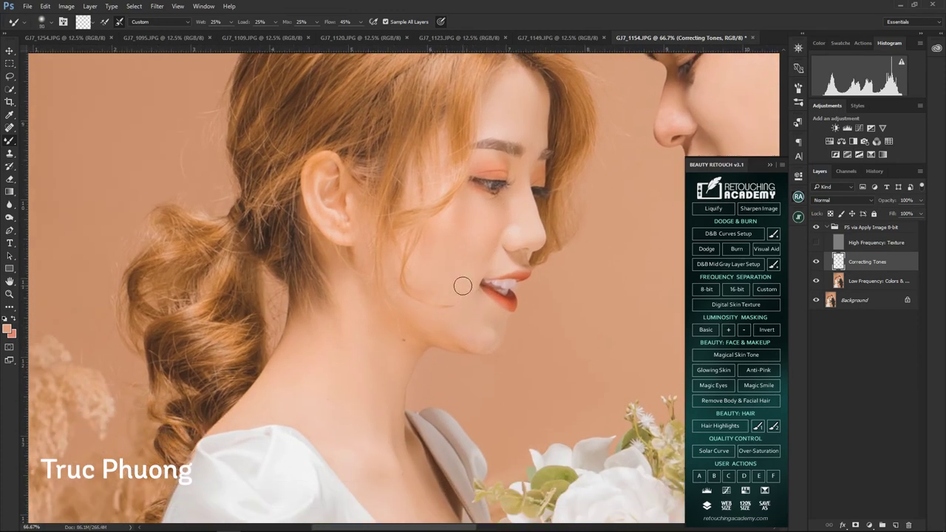
scroll(484, 318, left, 1)
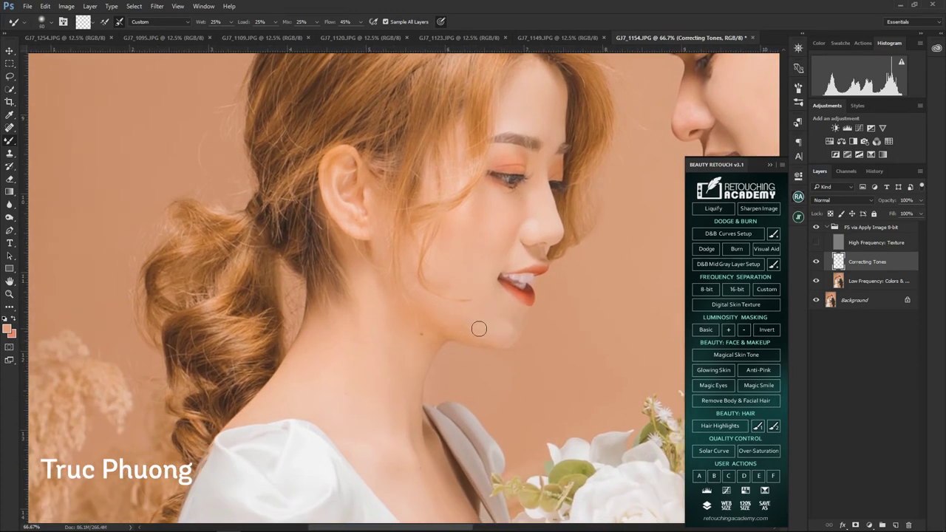
scroll(506, 334, left, 2)
scroll(509, 327, left, 3)
scroll(510, 324, down, 1)
scroll(484, 319, down, 1)
scroll(469, 367, down, 1)
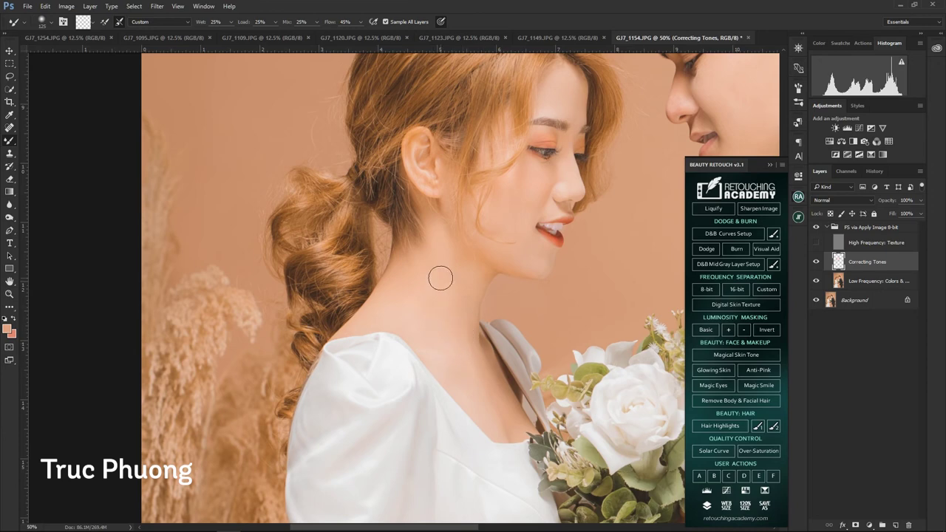
scroll(441, 278, down, 4)
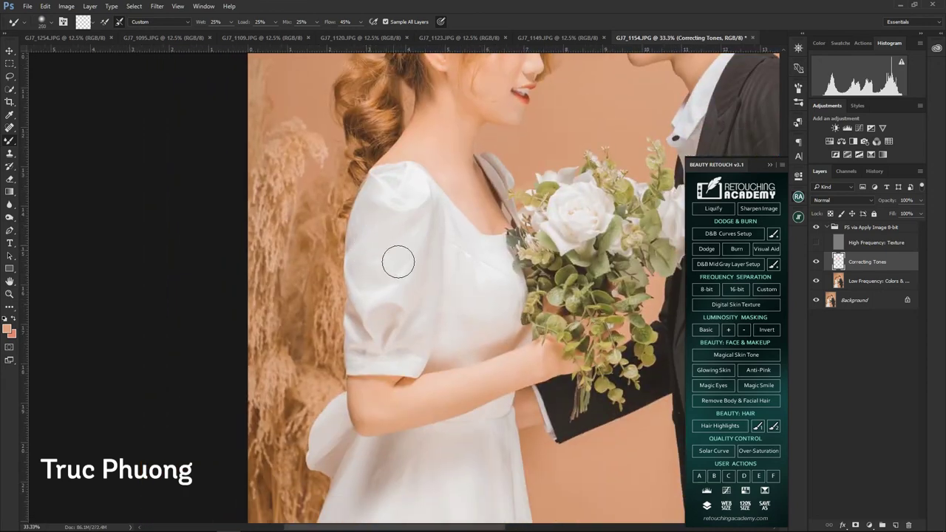
scroll(484, 296, down, 2)
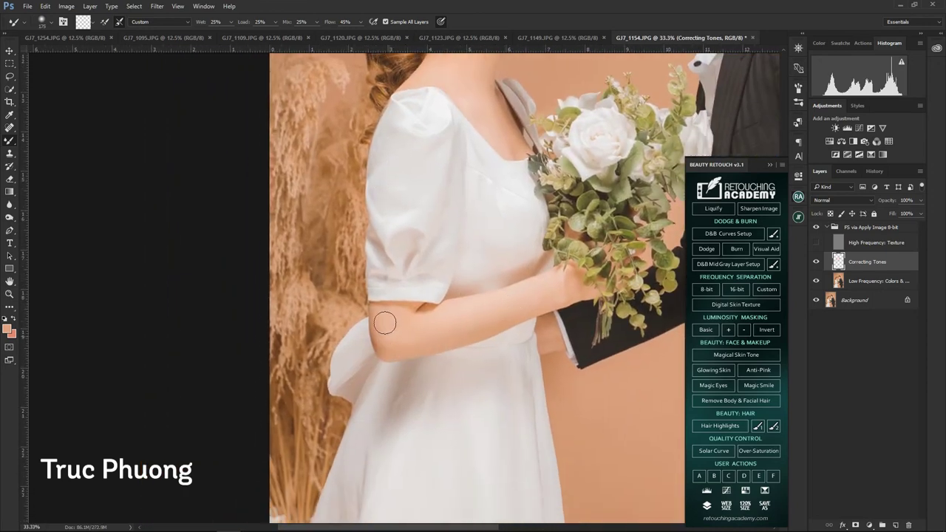
scroll(499, 327, down, 1)
scroll(481, 280, down, 2)
scroll(456, 276, up, 1)
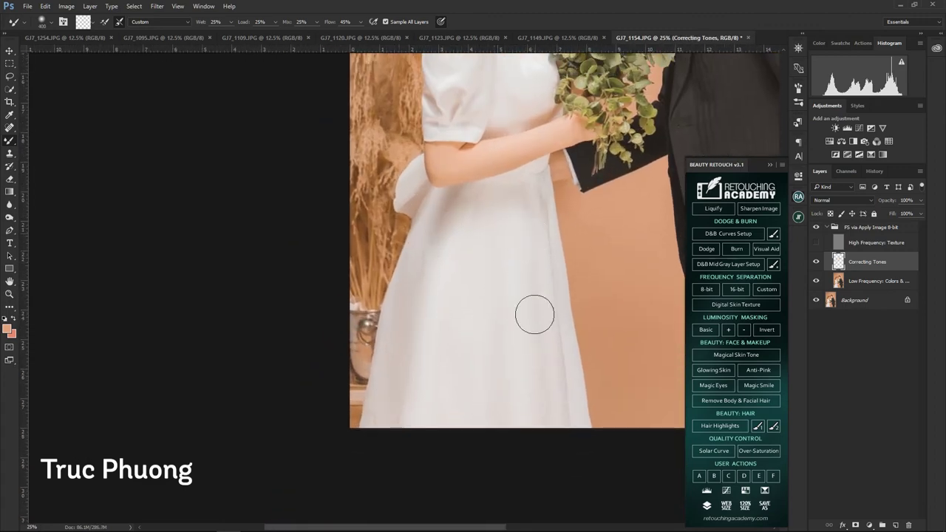
scroll(477, 264, up, 2)
scroll(464, 266, up, 1)
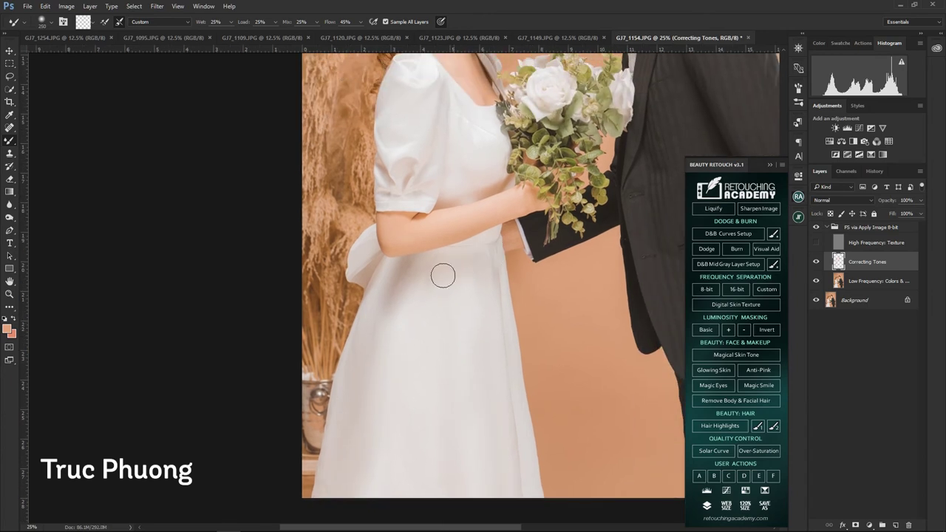
scroll(488, 329, down, 2)
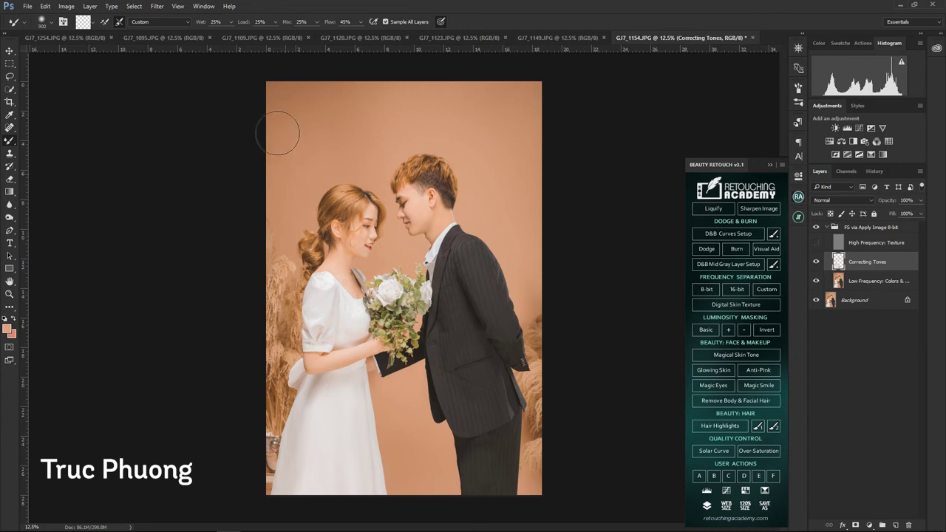
Blend both faces with a smaller Mixer Brush, then flatten, save and close GJ7_1154.
key(z)
drag(407, 213, 462, 264)
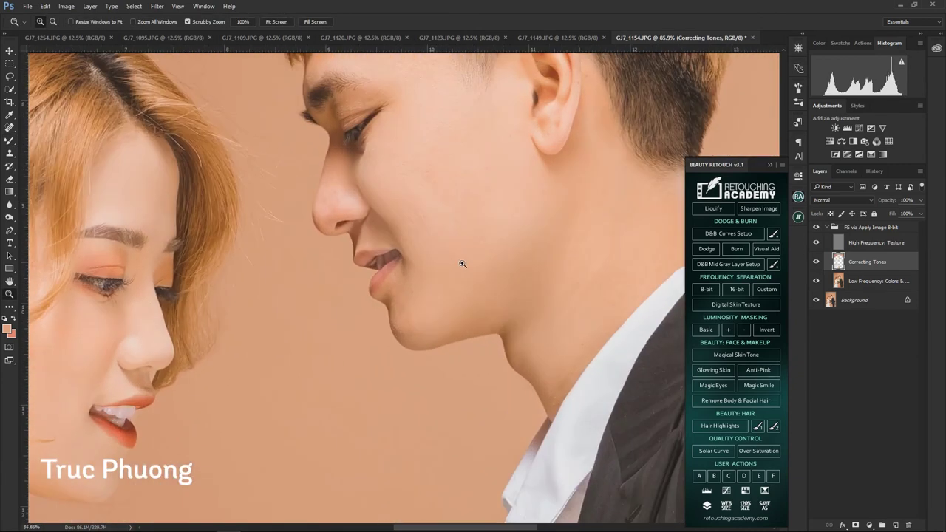
click(816, 243)
key(b)
key(bracketleft)
key(bracketleft)
key(bracketleft)
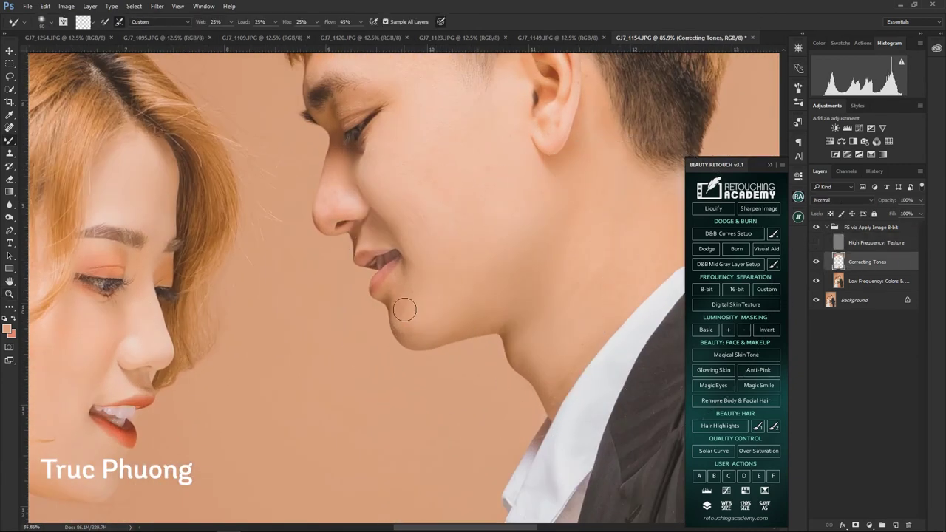
scroll(460, 275, up, 3)
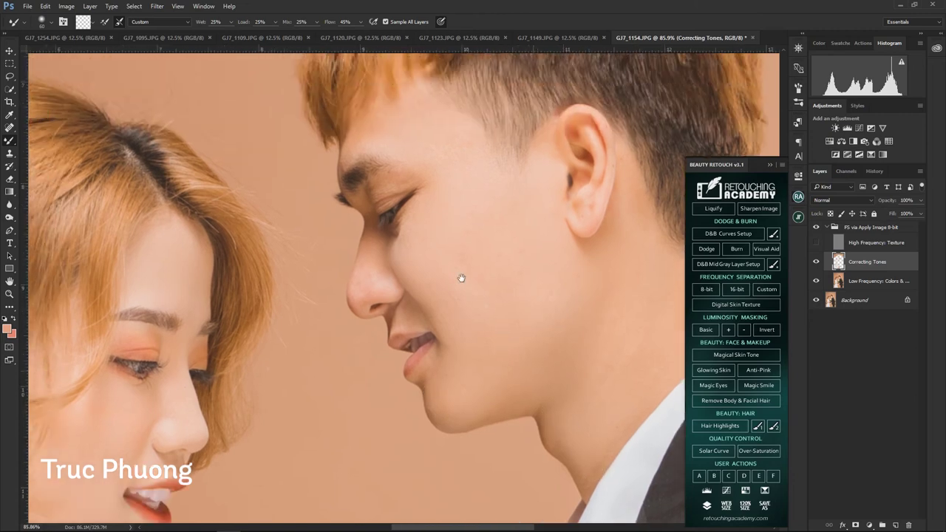
scroll(372, 283, left, 2)
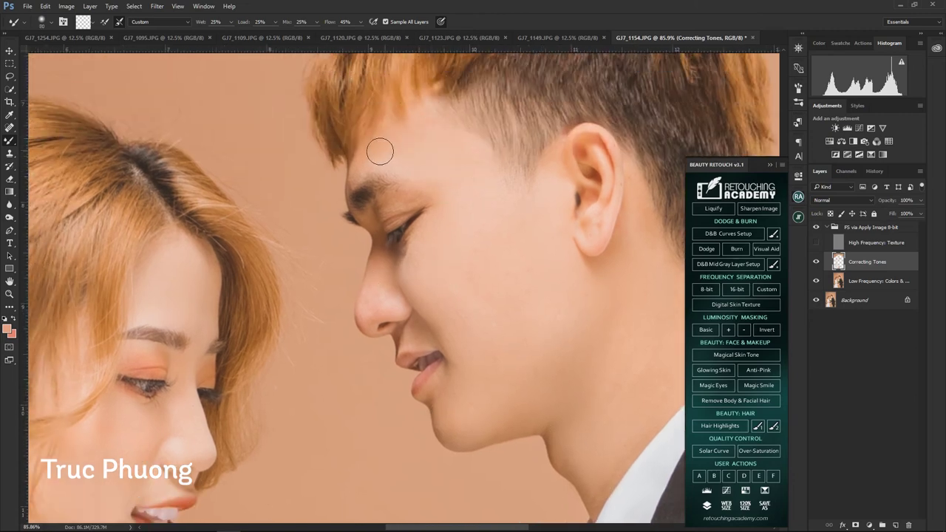
key(F2)
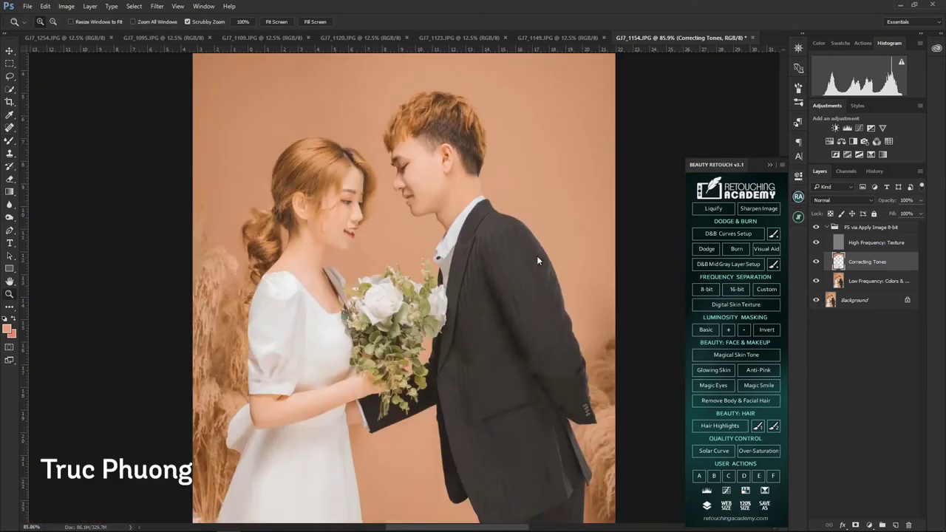
key(ctrl+w)
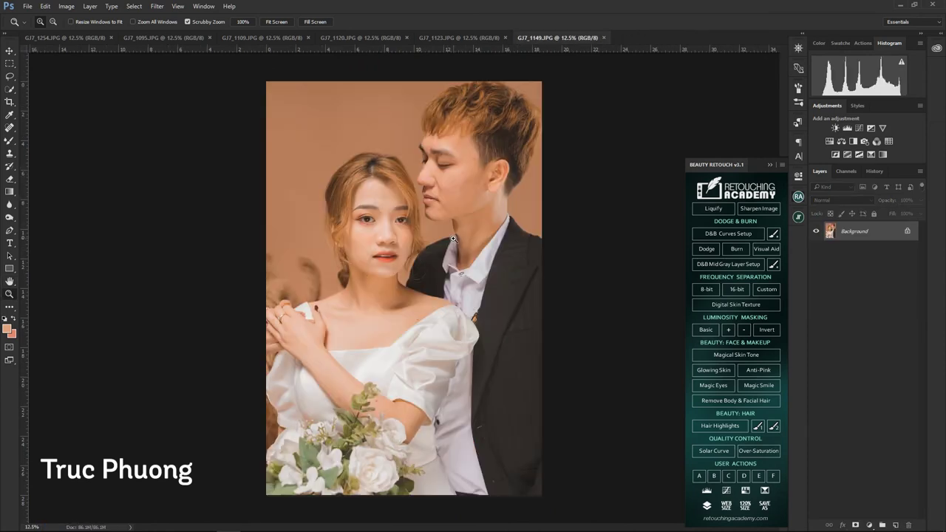
Set the Forward Warp brush to 700, warp the bride's neck and apply.
click(728, 233)
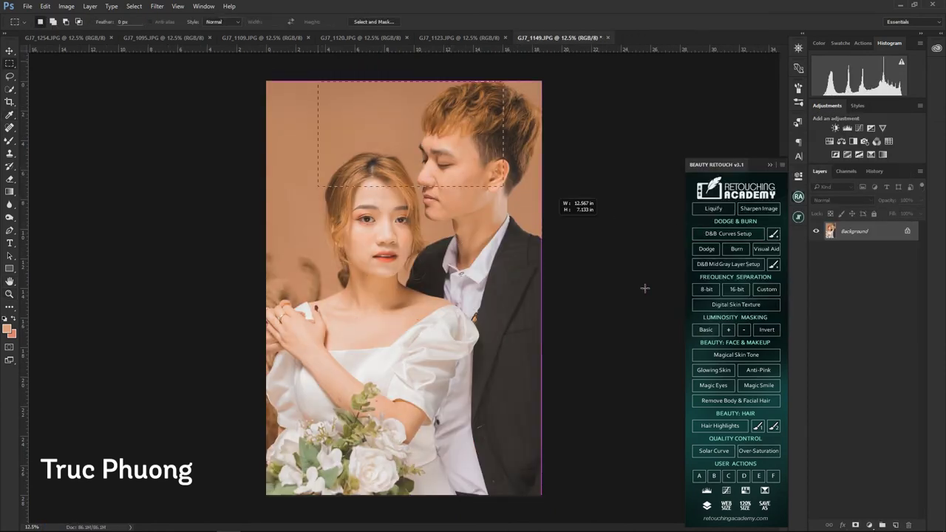
text(700)
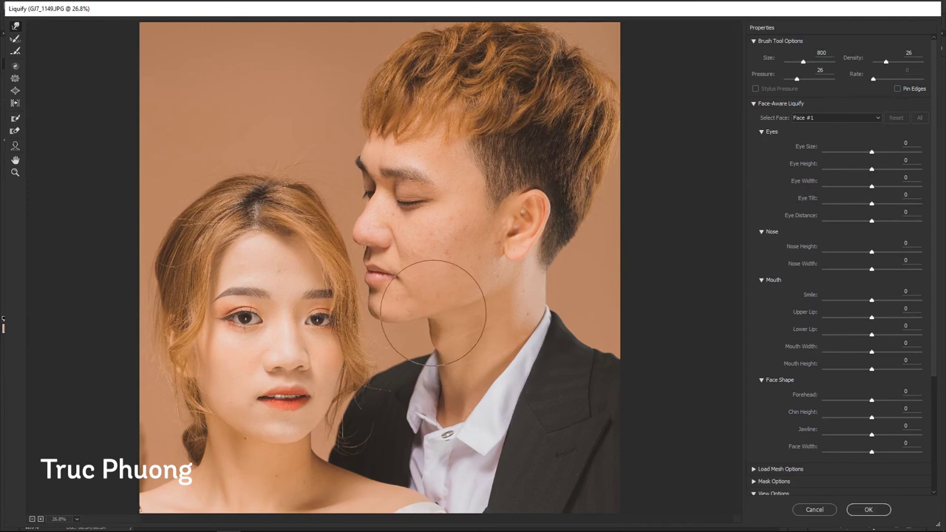
key(bracketright)
key(bracketright)
key(bracketright)
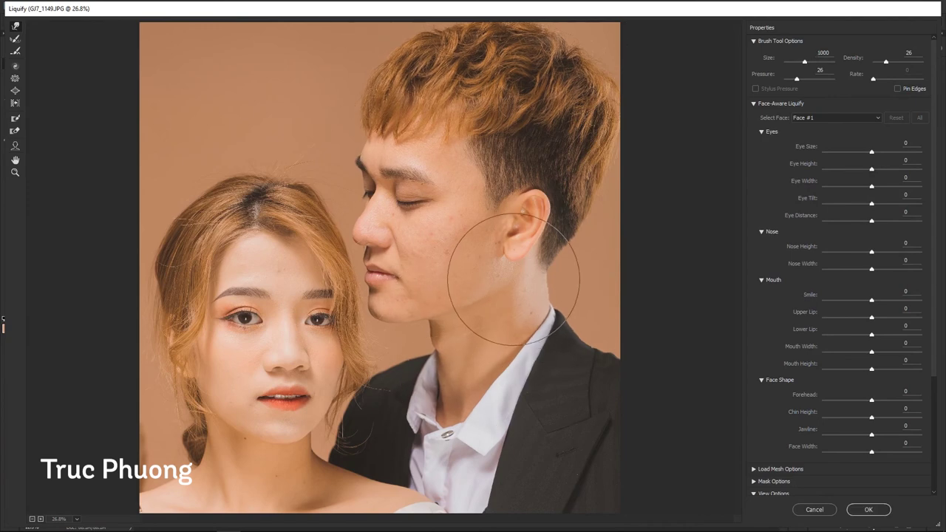
key(Return)
Run a second Liquify pass on the selection, refining the bride's face with a smaller brush.
key(ctrl+shift+x)
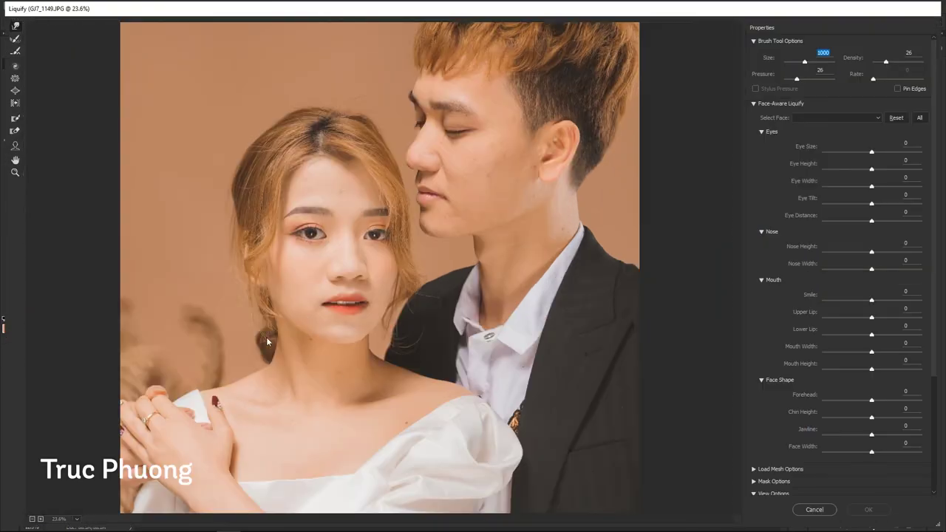
key(ctrl+plus)
text(800)
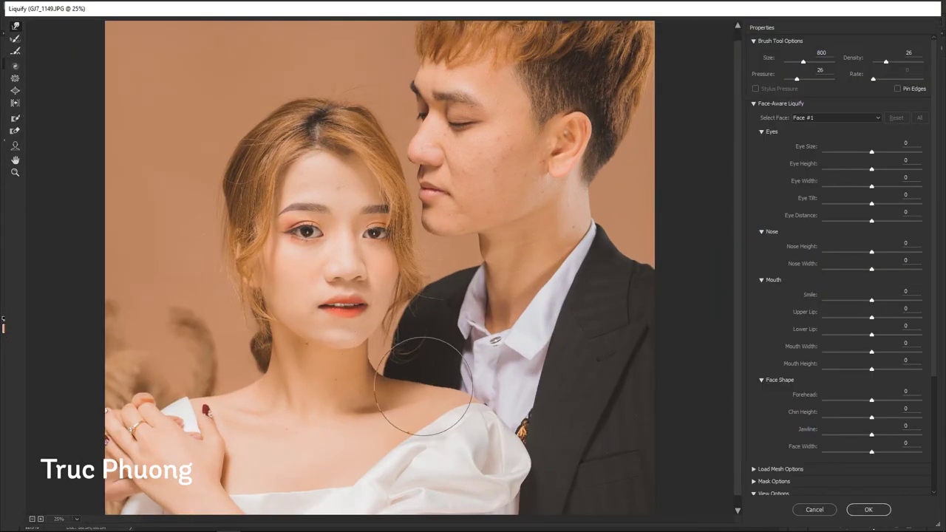
key(bracketright)
scroll(233, 366, up, 2)
key(bracketleft)
key(bracketleft)
key(bracketleft)
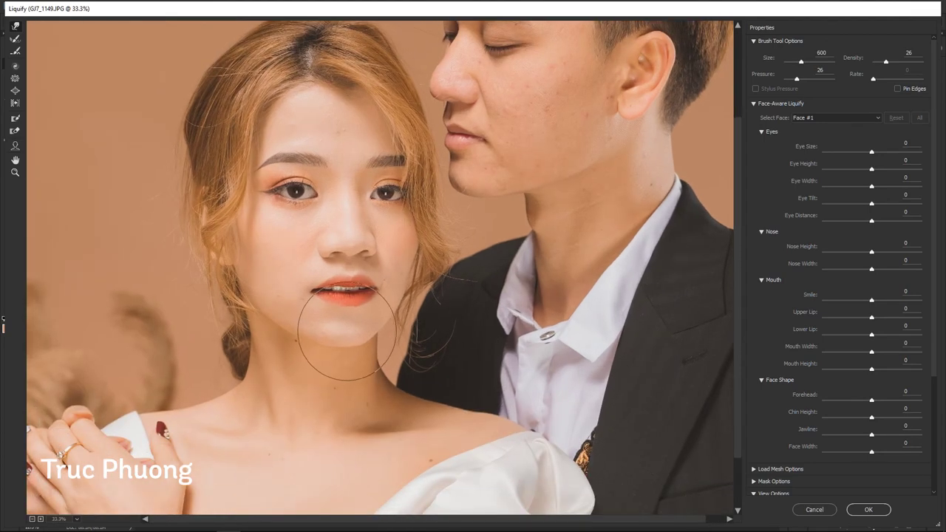
drag(255, 289, 255, 319)
key(ctrl+equal)
key(bracketleft)
key(bracketleft)
key(bracketleft)
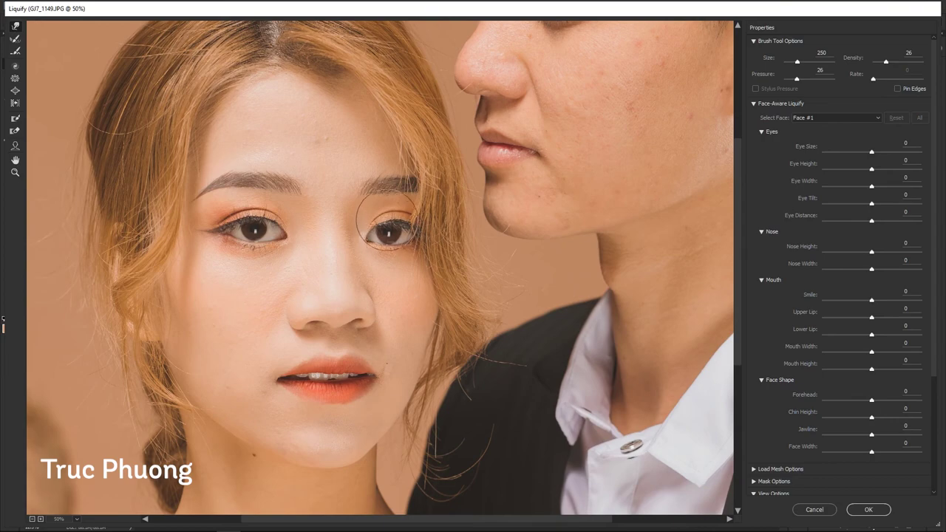
key(ctrl+minus)
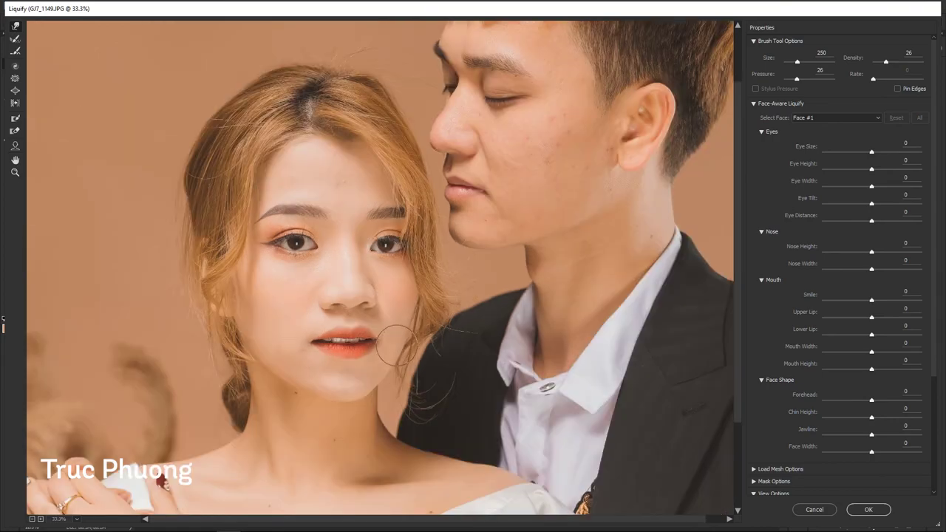
key(ctrl+minus)
key(Return)
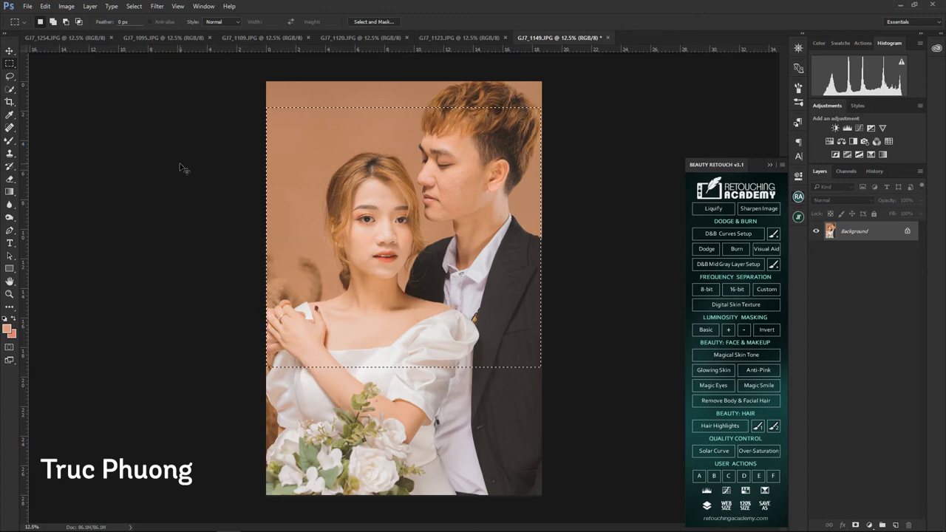
Liquify again, pushing in the bride's arm and sleeve and reshaping her neck and chin.
key(ctrl+shift+x)
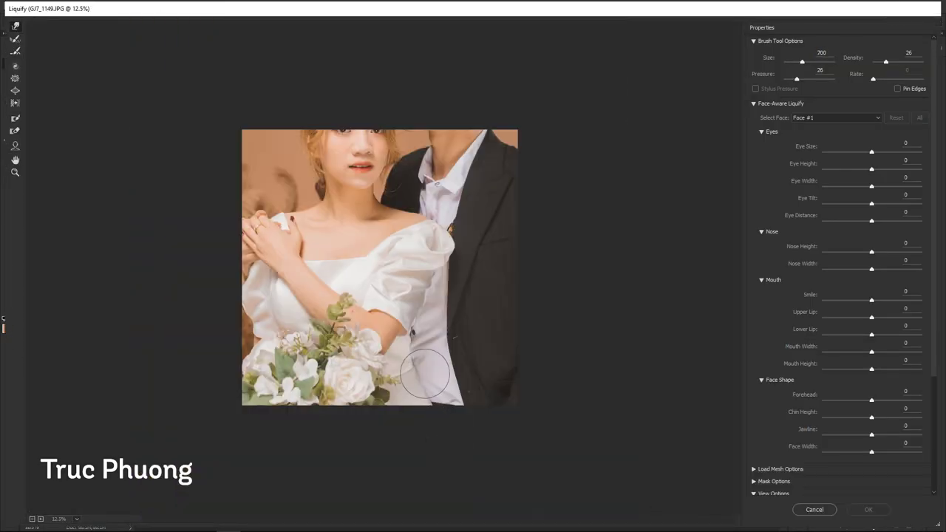
mouse_move(417, 357)
mouse_down()
mouse_move(422, 412)
mouse_move(391, 335)
mouse_up()
key(bracketright)
key(bracketright)
key(bracketleft)
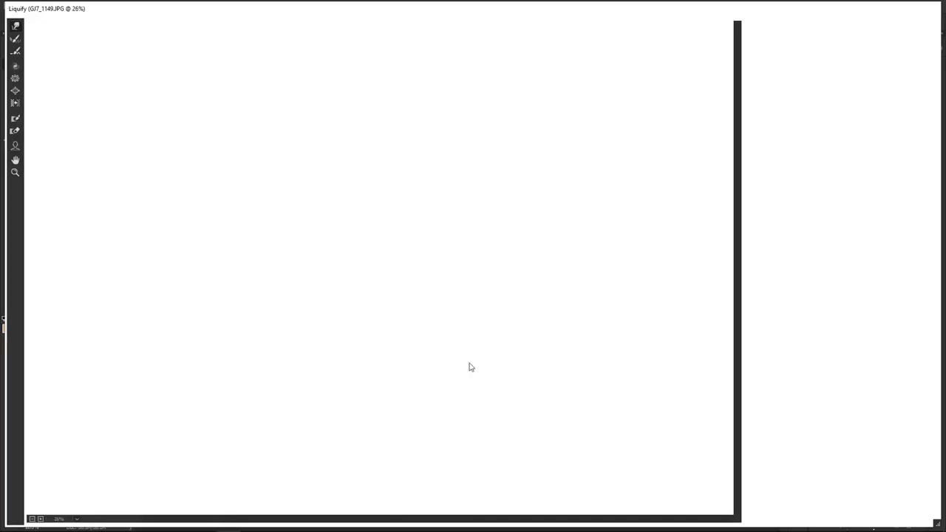
key(ctrl+plus)
key(bracketleft)
key(bracketleft)
key(bracketleft)
key(bracketleft)
key(bracketleft)
key(bracketleft)
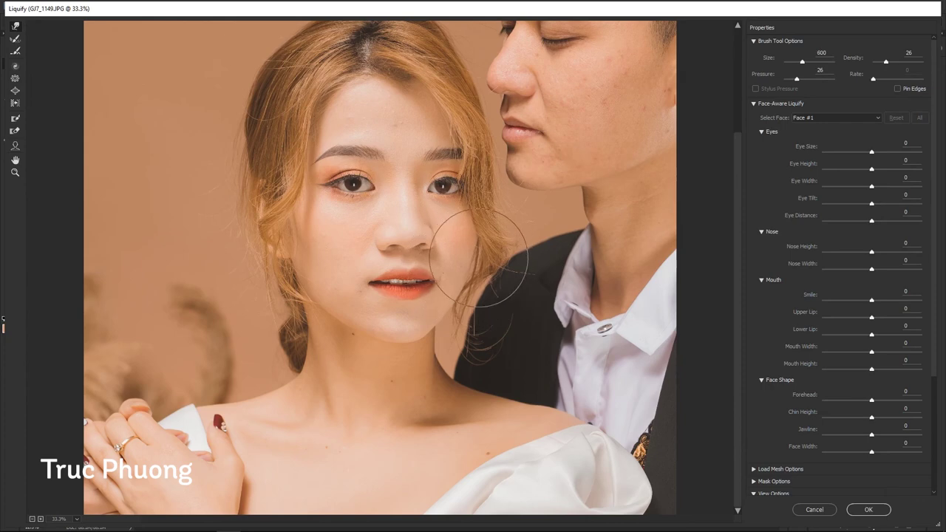
key(bracketright)
key(bracketright)
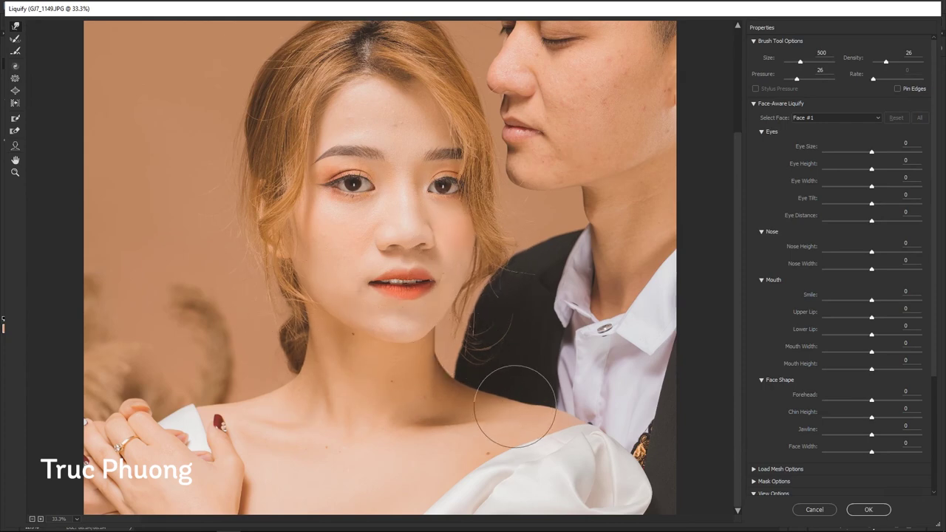
key(bracketleft)
key(bracketleft)
key(ctrl+plus)
key(ctrl+minus)
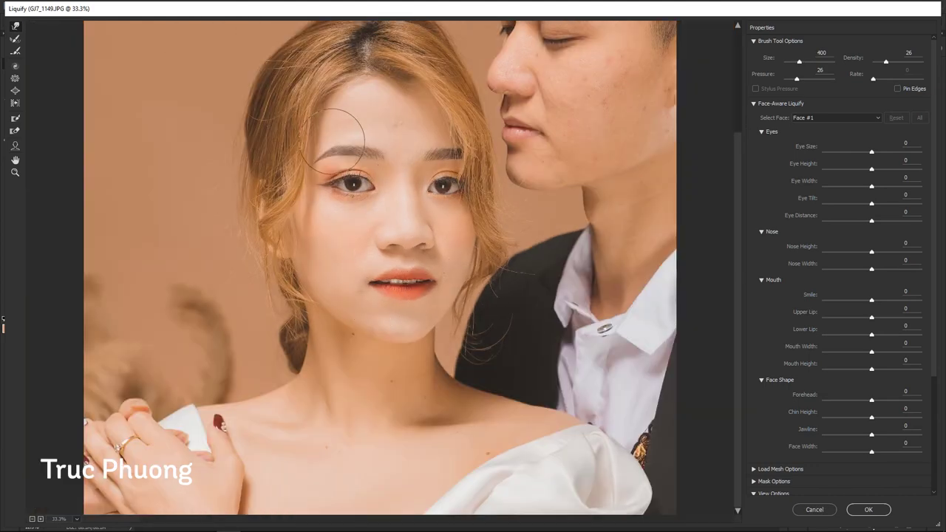
key(ctrl+plus)
key(Return)
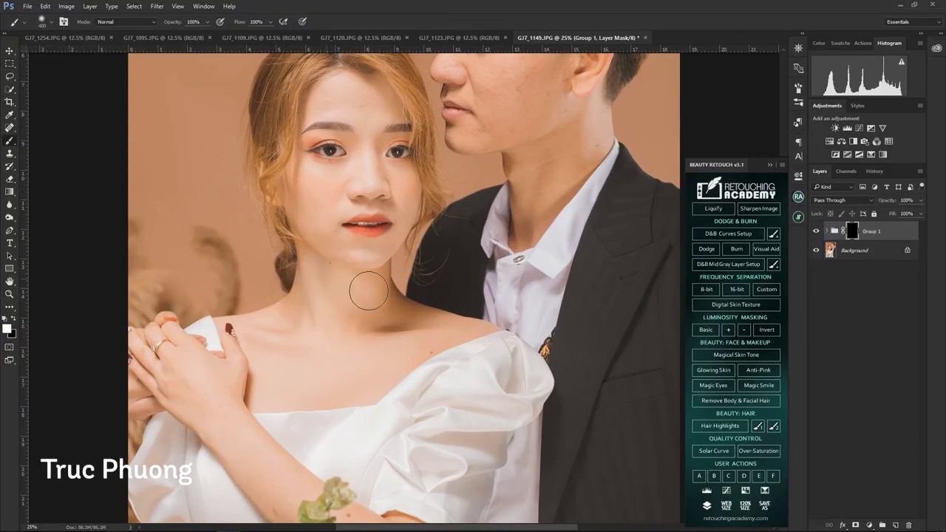
Paint white on Group 1's mask to brighten the bride's neck and shoulder.
drag(368, 292, 416, 332)
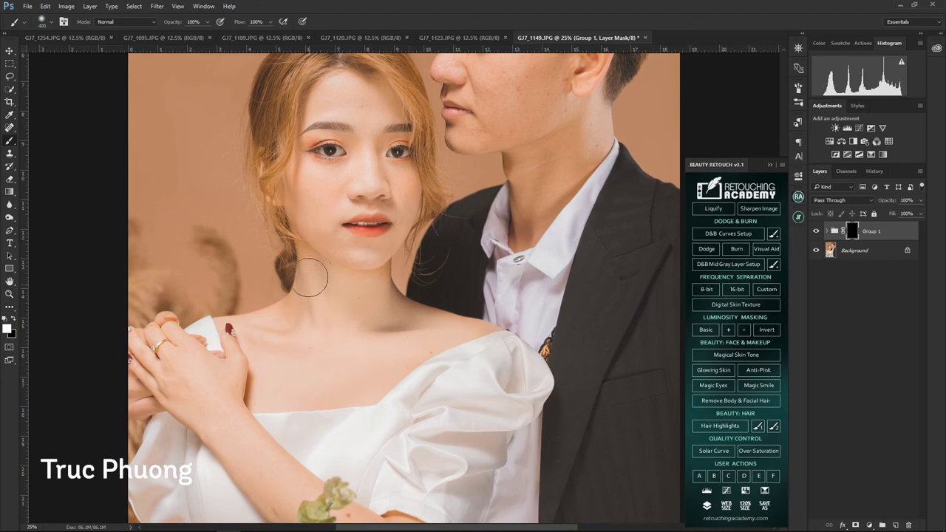
key(ctrl+minus)
key(x)
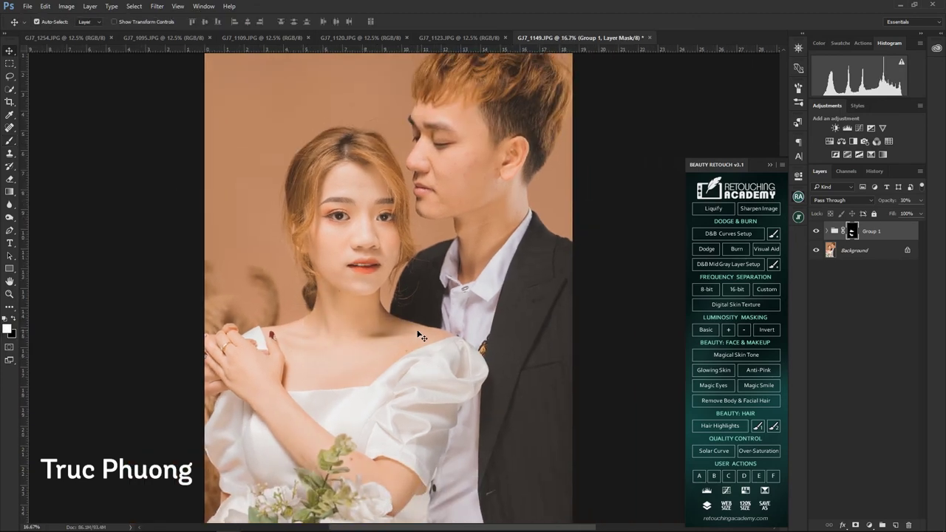
key(b)
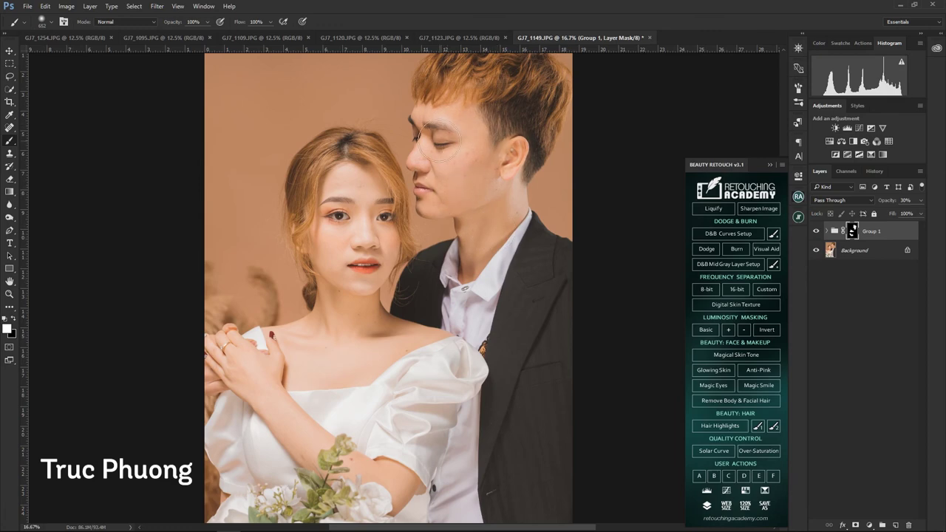
key(z)
Add a masked Selective Color layer on Yellows (Magenta +5, Yellow −6) and flatten it.
click(869, 525)
click(875, 519)
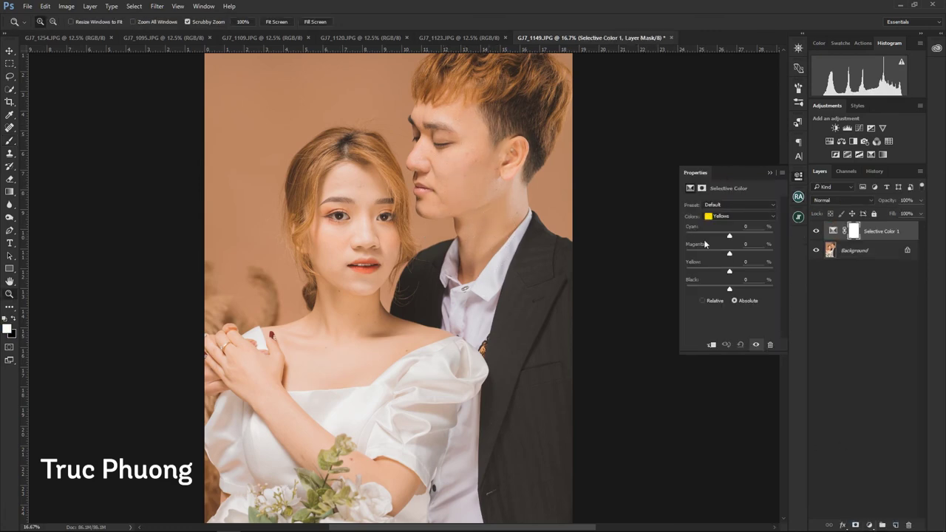
key(b)
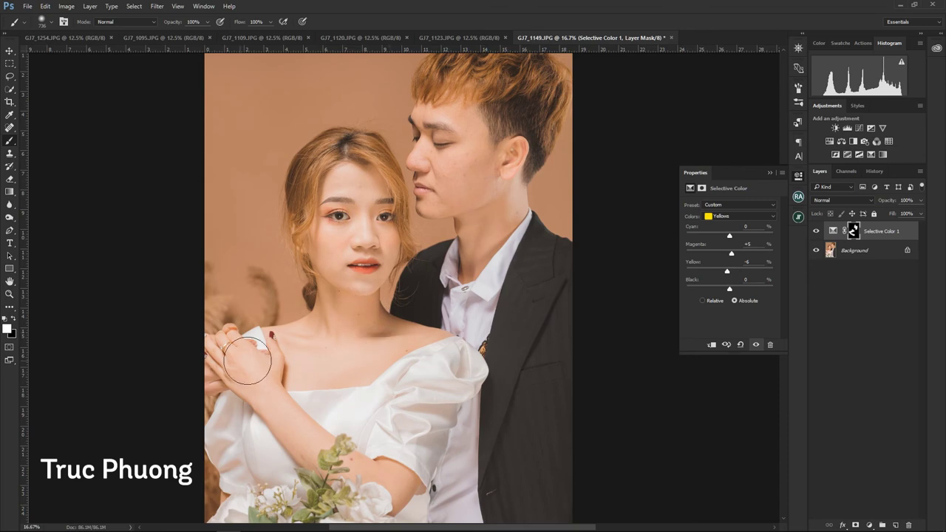
key(Delete)
Zoom in on the bride's face, lasso-select the area and bring it into Liquify.
key(z)
mouse_move(348, 250)
mouse_down()
mouse_move(358, 250)
mouse_move(460, 376)
mouse_up()
key(l)
key(ctrl+shift+x)
scroll(221, 285, up, 3)
scroll(268, 276, up, 2)
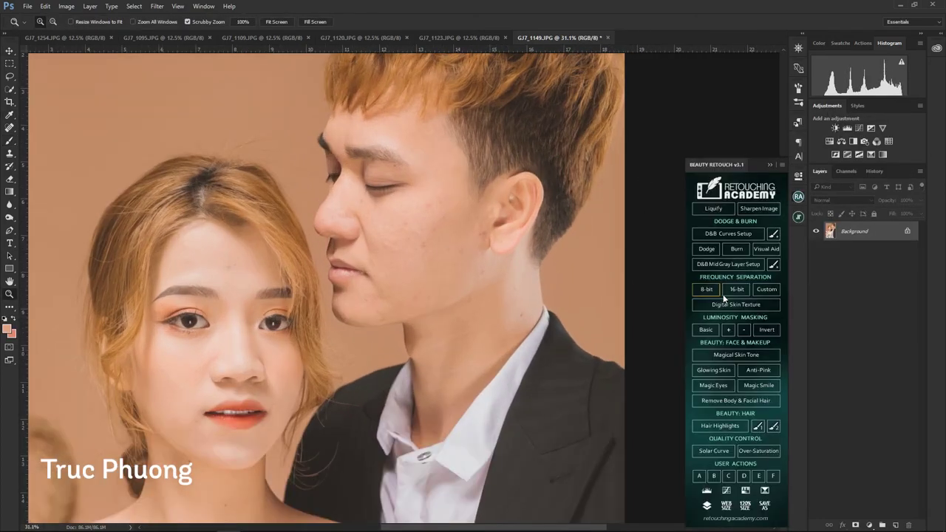
Split the photo into frequency-separation layers and scroll across the couple's skin.
click(711, 290)
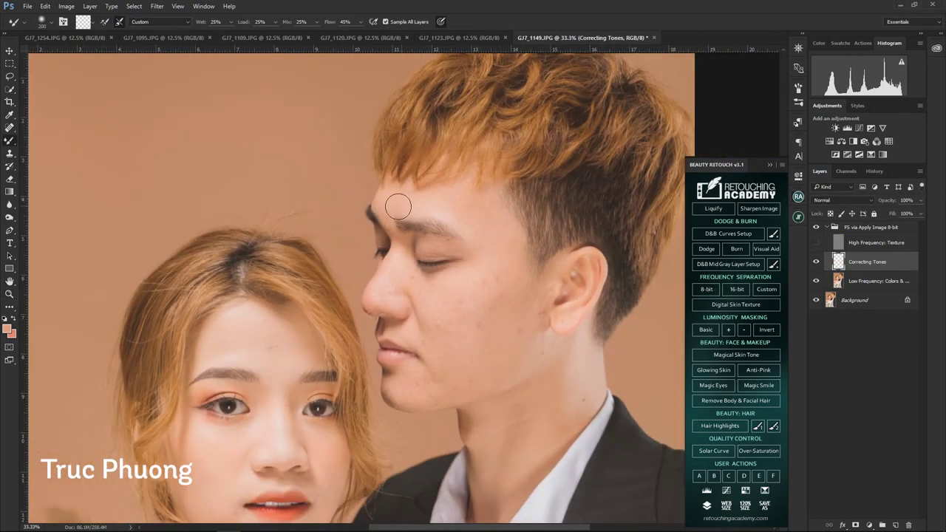
scroll(469, 195, down, 2)
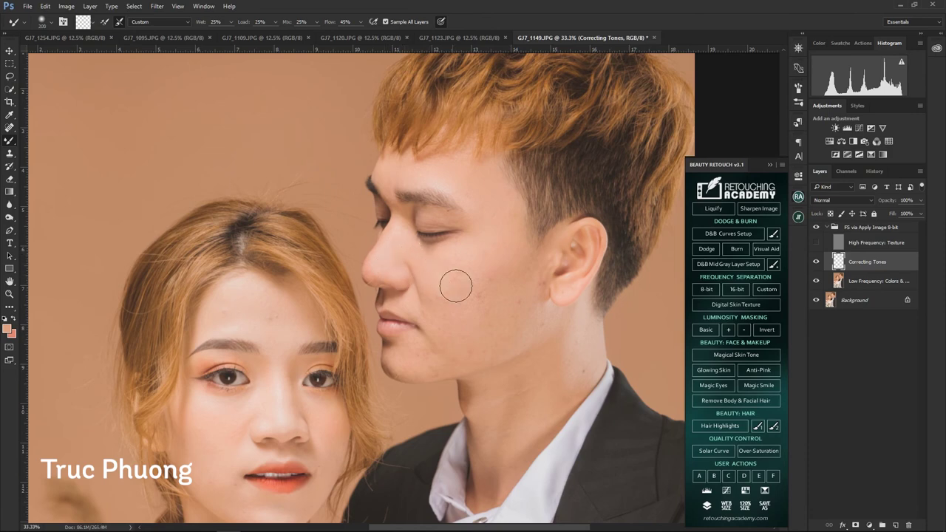
scroll(536, 290, down, 2)
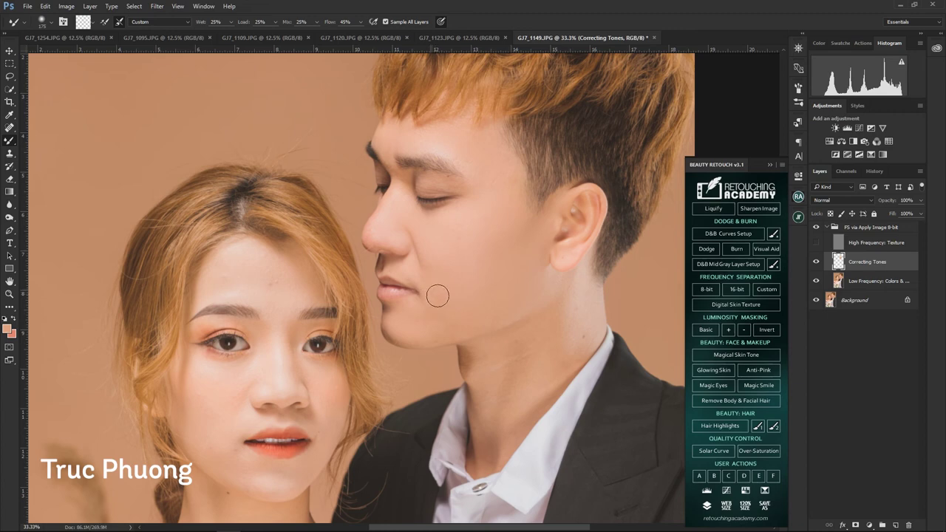
scroll(532, 303, down, 1)
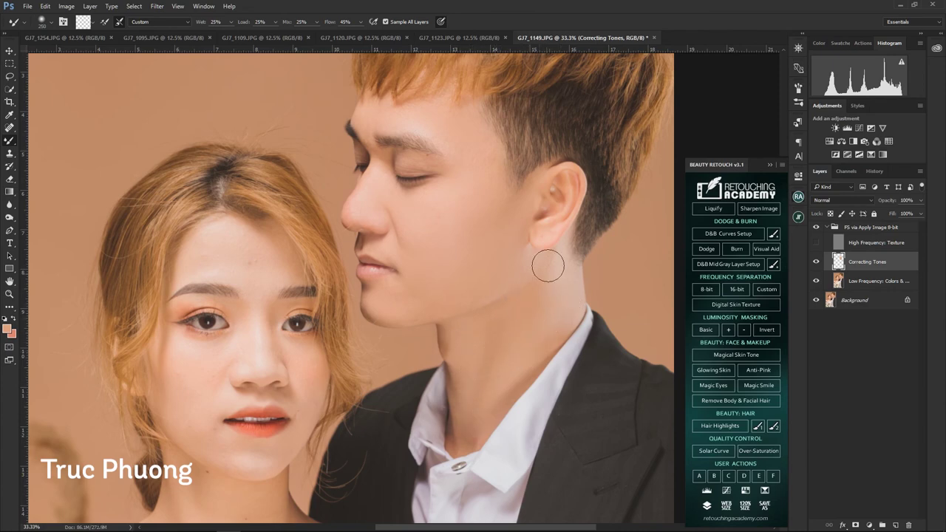
scroll(410, 306, down, 1)
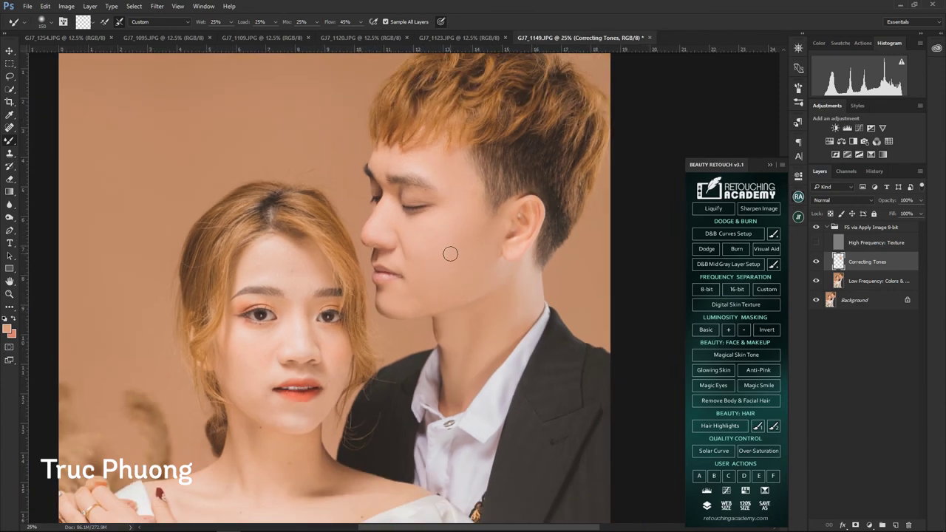
scroll(355, 269, up, 1)
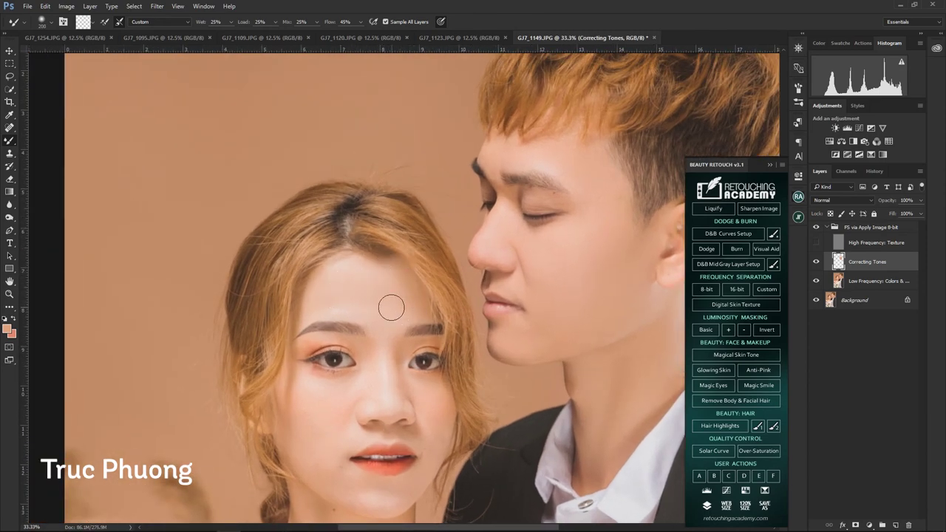
scroll(384, 292, down, 1)
scroll(395, 292, down, 1)
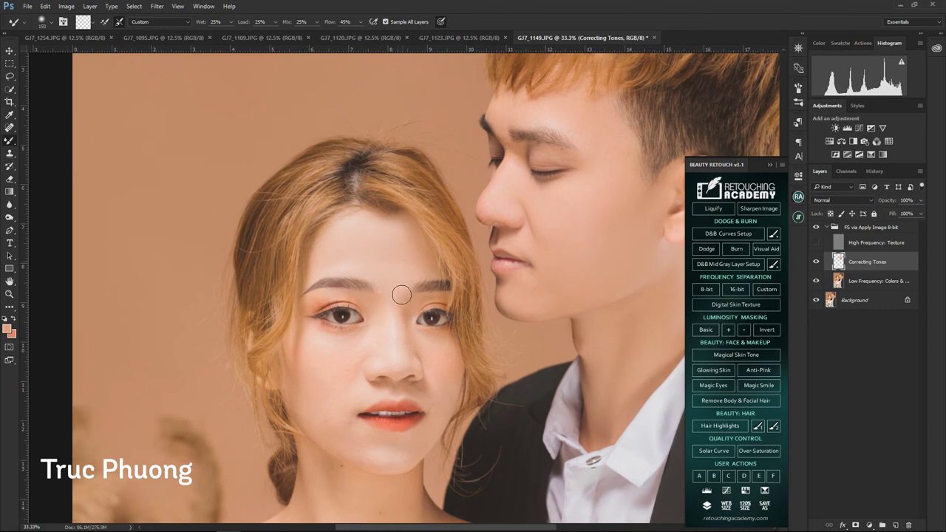
scroll(392, 282, down, 1)
scroll(380, 289, down, 1)
scroll(385, 300, down, 1)
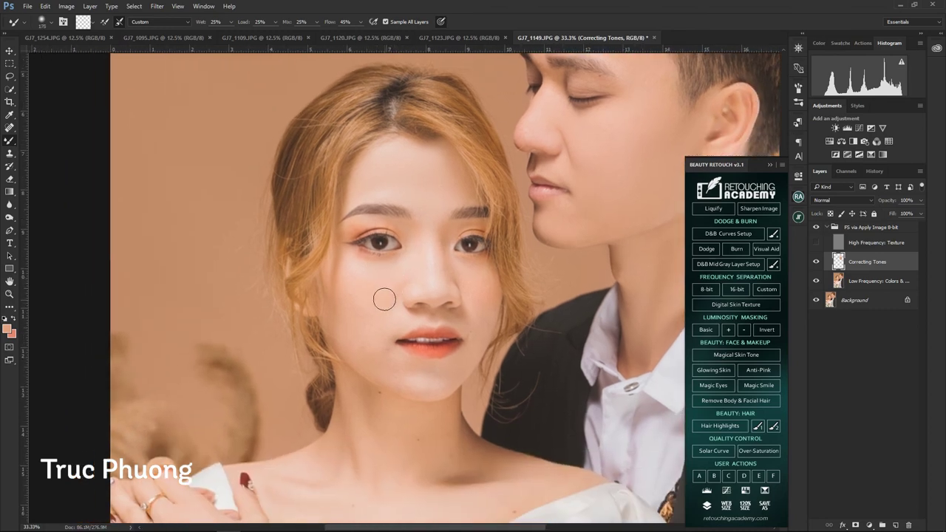
scroll(421, 311, up, 1)
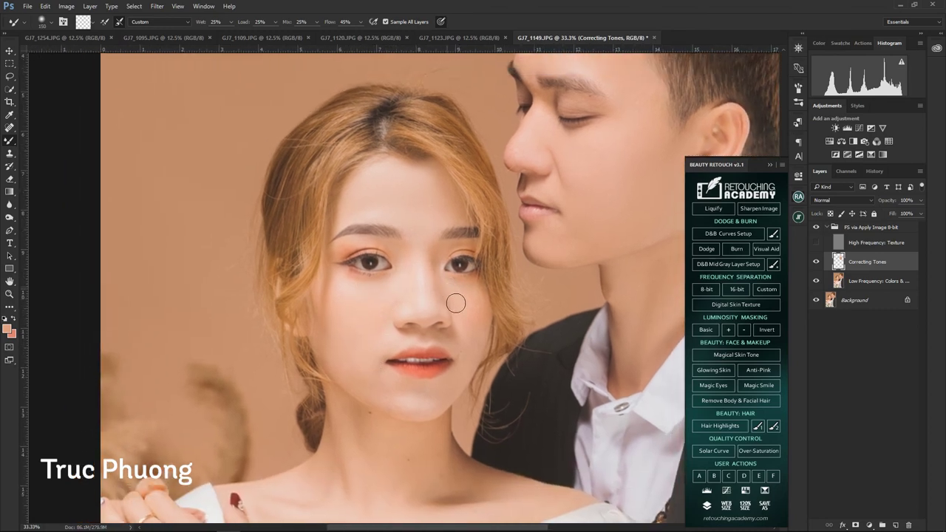
scroll(471, 325, down, 1)
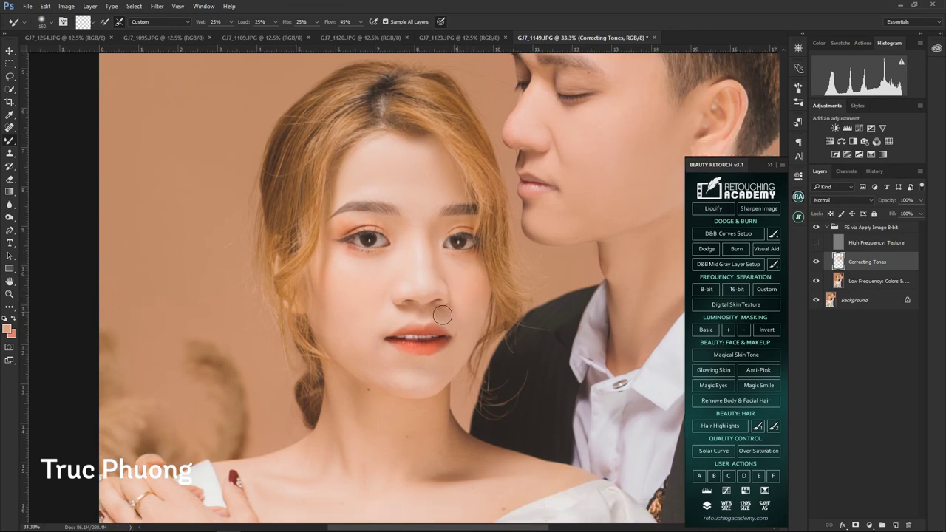
scroll(410, 306, down, 1)
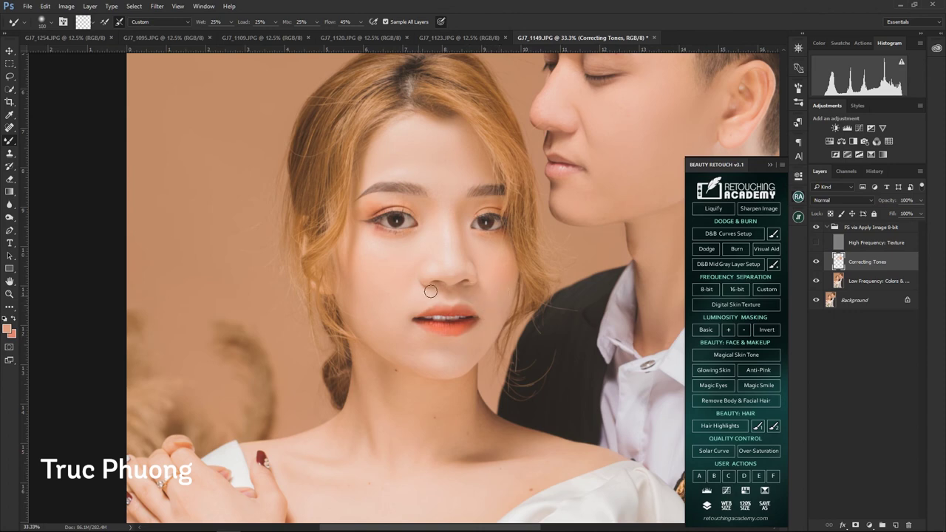
scroll(411, 336, down, 1)
scroll(414, 340, down, 1)
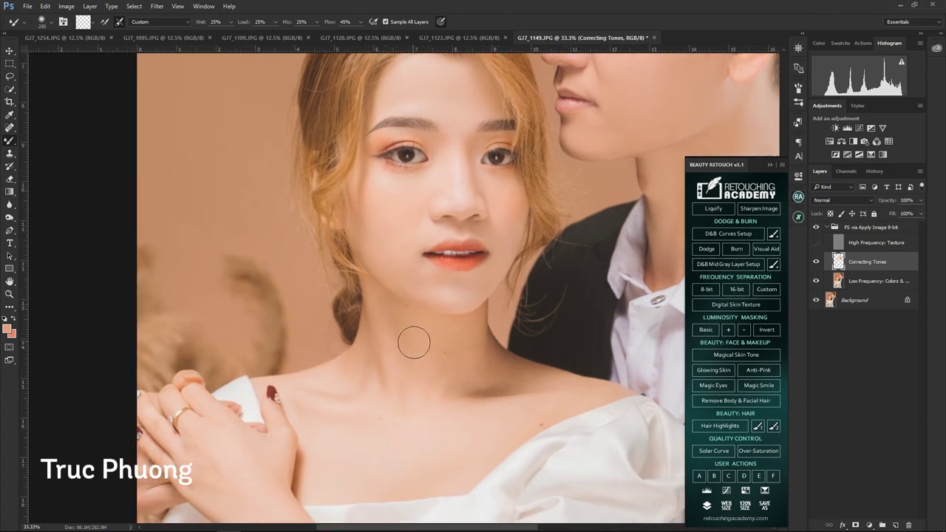
scroll(484, 361, down, 1)
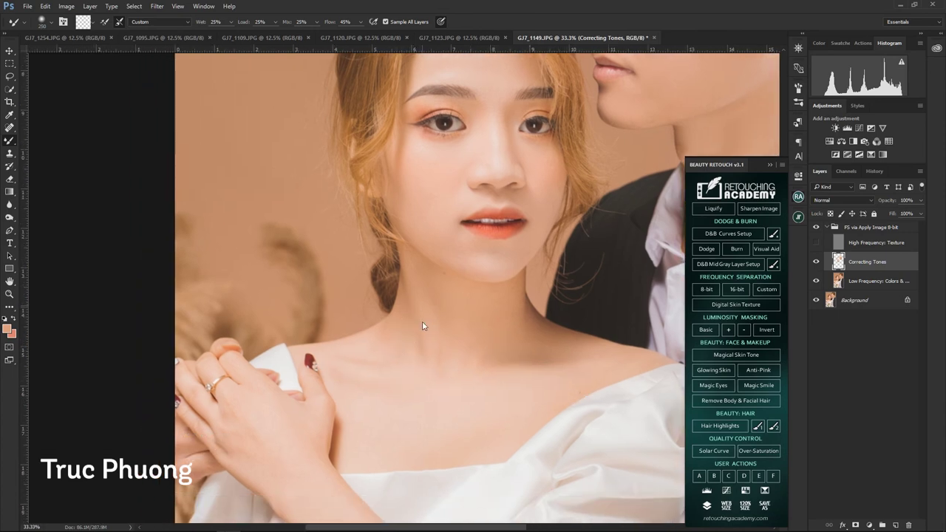
scroll(433, 342, down, 1)
scroll(438, 372, left, 2)
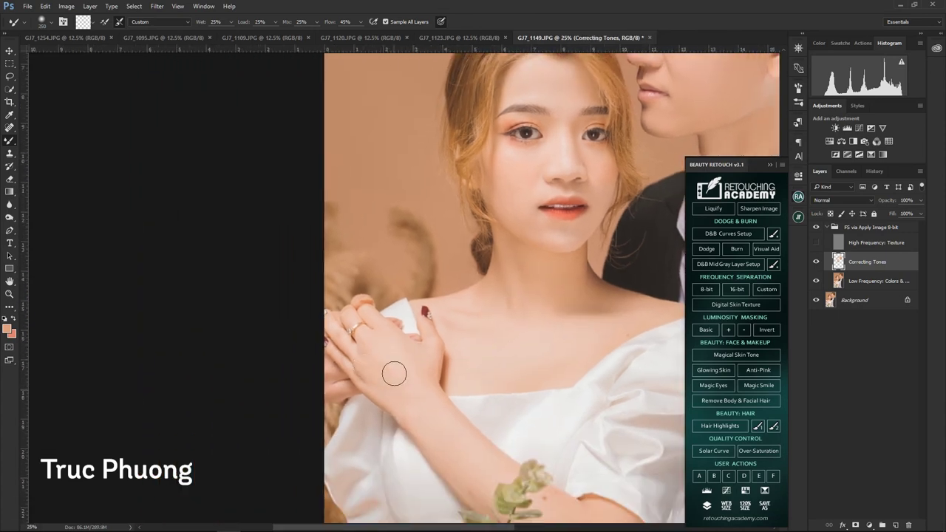
scroll(425, 363, down, 3)
scroll(473, 403, right, 1)
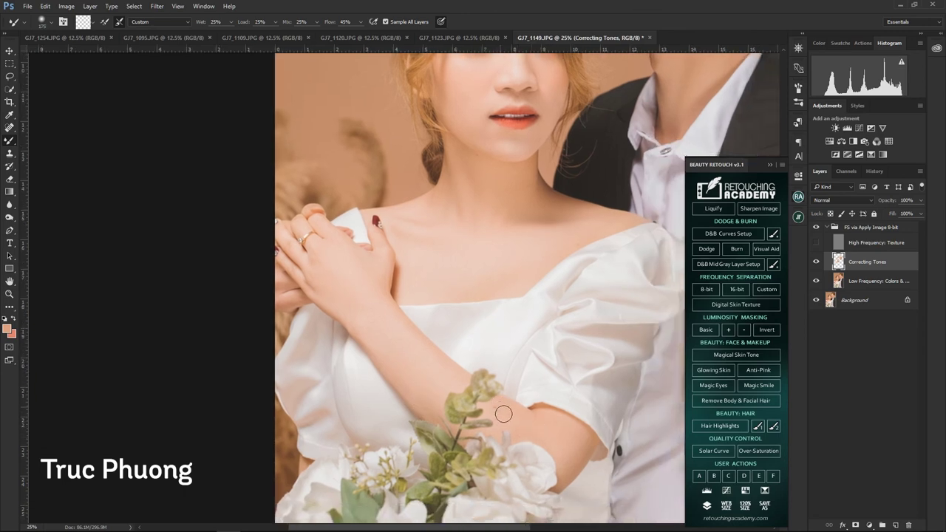
scroll(551, 431, down, 1)
scroll(562, 425, down, 1)
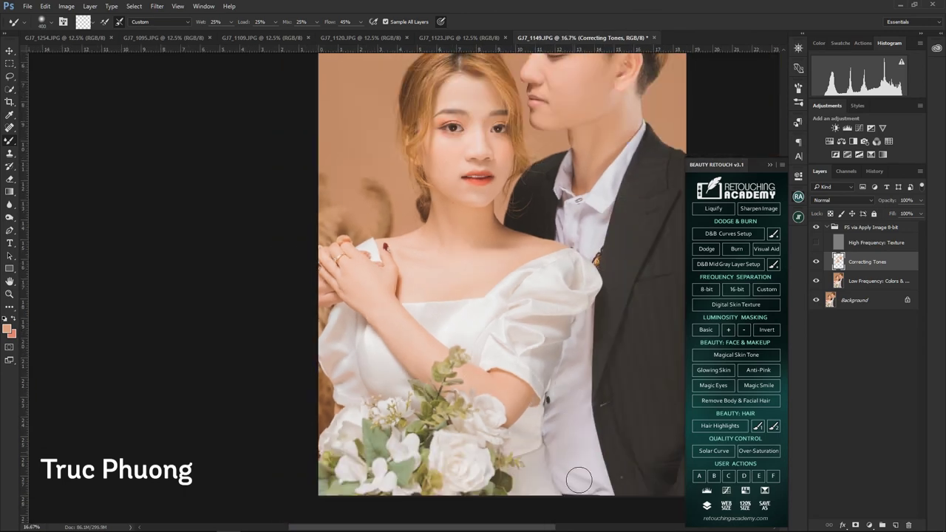
Blend skin tones near the dress, then toggle High Frequency: Texture to compare.
drag(600, 478, 576, 467)
scroll(361, 400, up, 1)
scroll(443, 340, down, 1)
scroll(575, 282, down, 1)
scroll(575, 283, up, 2)
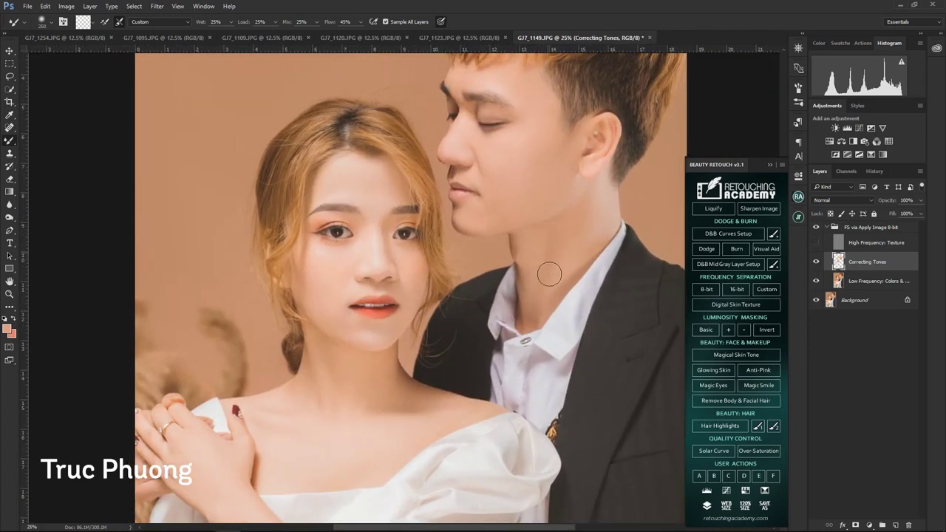
scroll(369, 314, up, 2)
click(876, 242)
scroll(558, 285, down, 1)
key(alt+bracketleft)
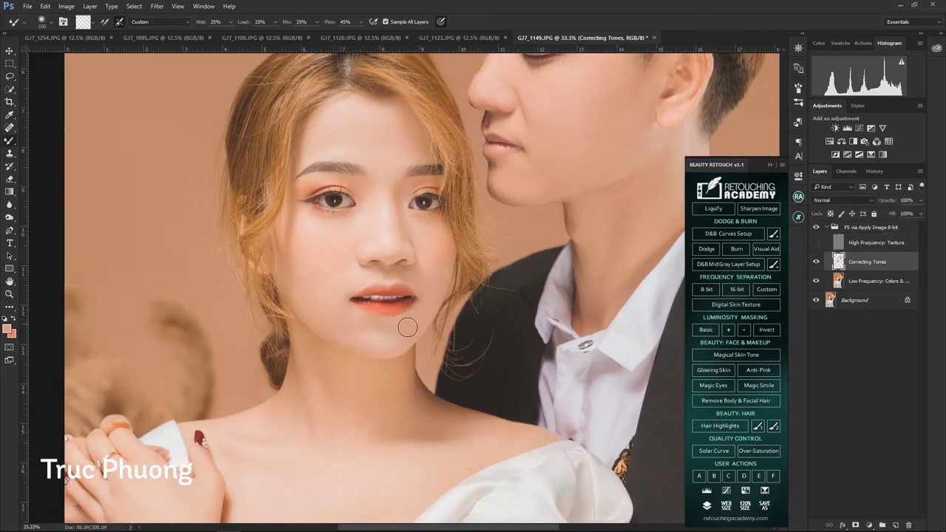
click(832, 244)
Finish blending on the Correcting Tones layer and flatten all layers into Background.
key(z)
click(841, 261)
key(b)
key(F12)
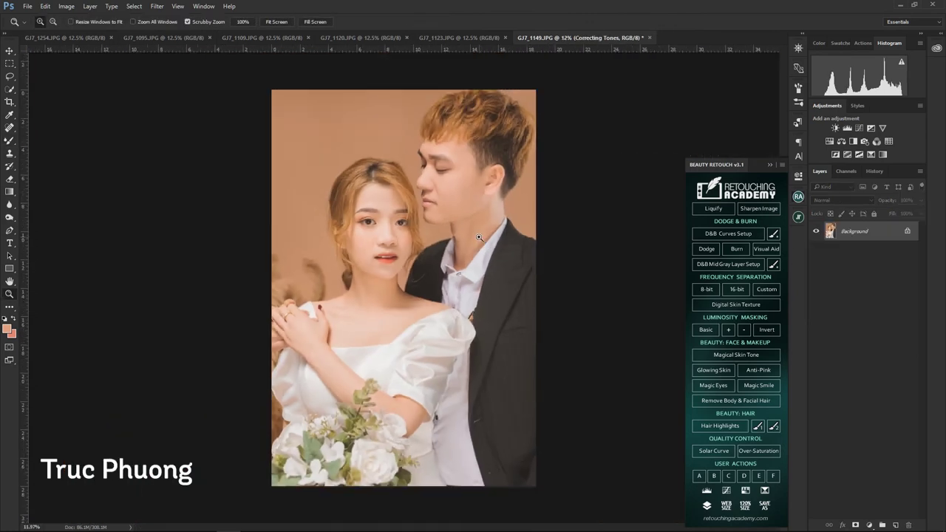
key(Return)
Lift the midtones with a 128→135 curve, save as JPEG, and bring up GJ7_1123 in Liquify.
click(715, 231)
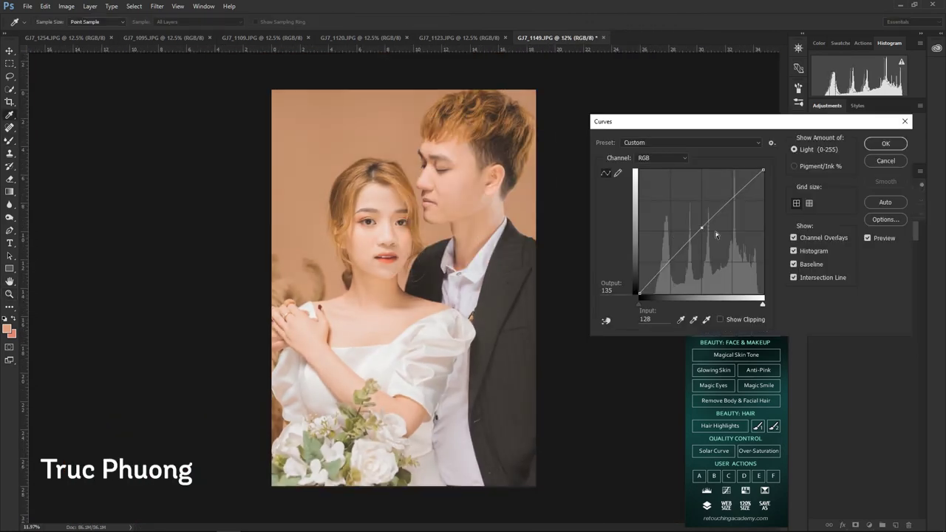
key(Return)
key(Return)
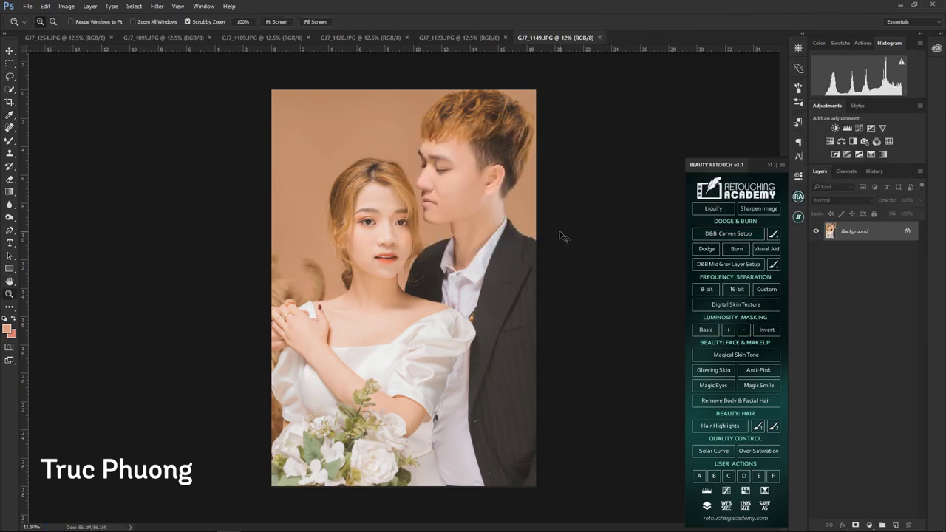
key(ctrl+shift+x)
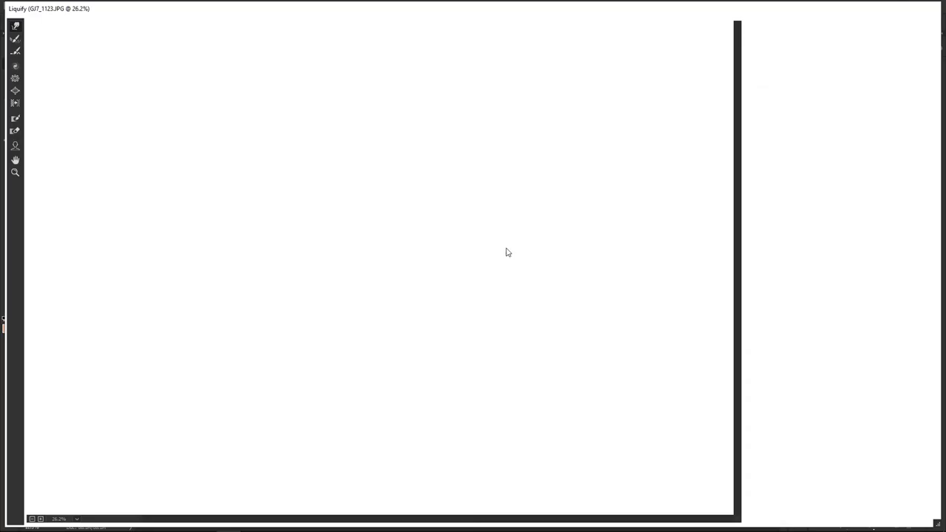
Warp the hair at the top of the bride's head and her mouth area, then apply.
drag(425, 81, 466, 85)
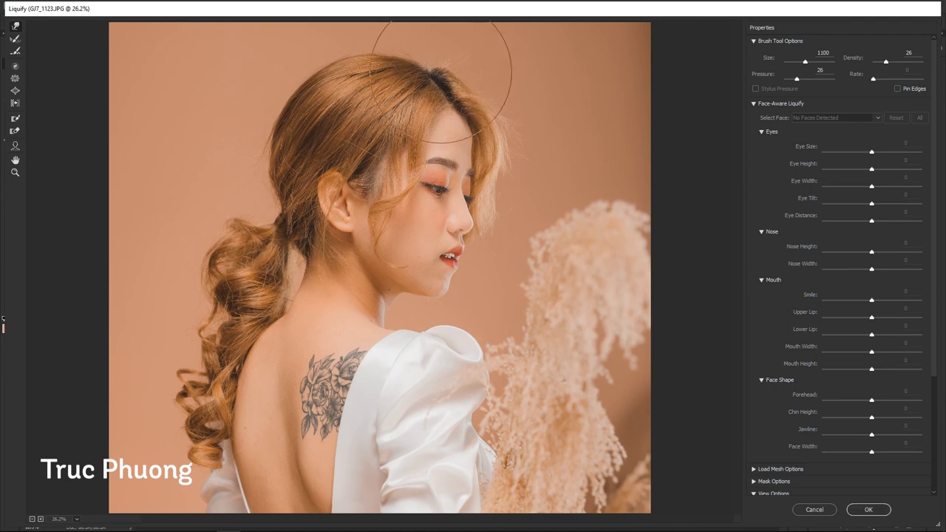
key(bracketright)
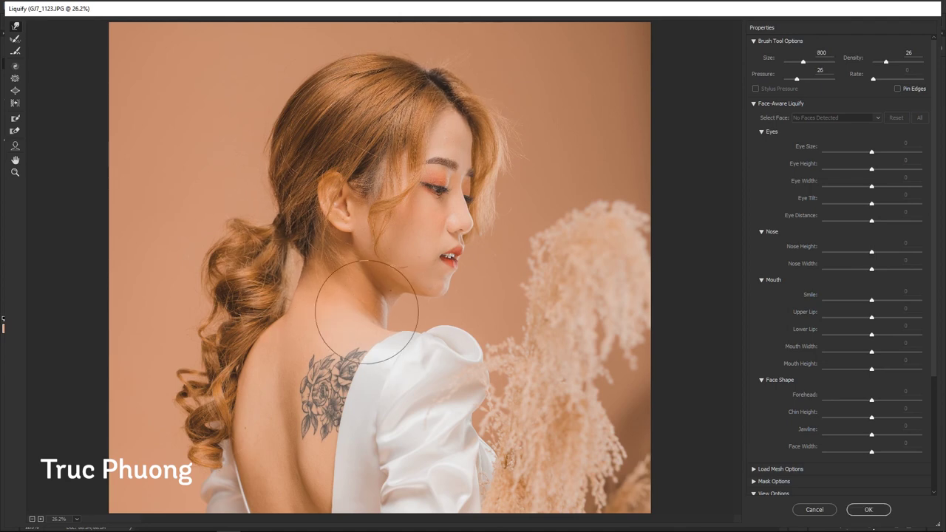
key(ctrl+plus)
key(ctrl+plus)
key(bracketleft)
key(bracketleft)
key(bracketleft)
key(ctrl+minus)
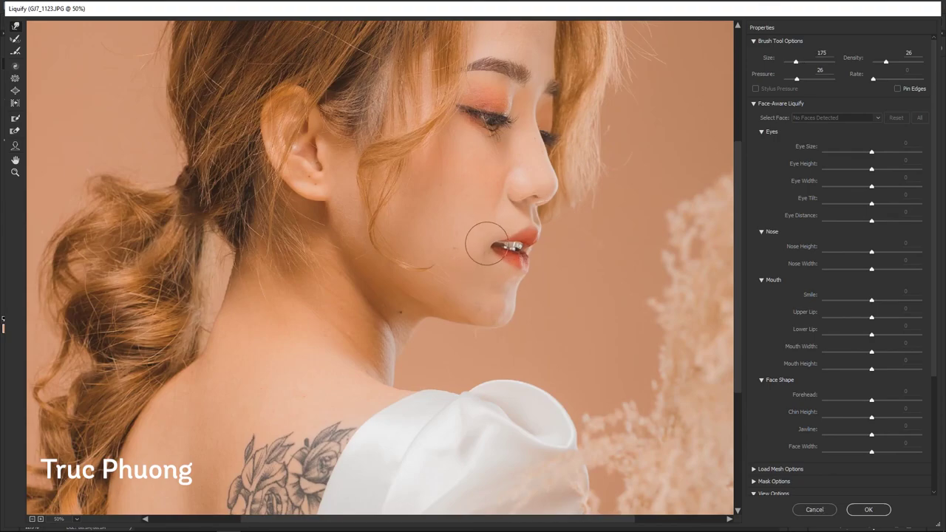
key(Return)
Run further Liquify passes on the whole image, reshaping the bride's back and dress outline.
key(ctrl+d)
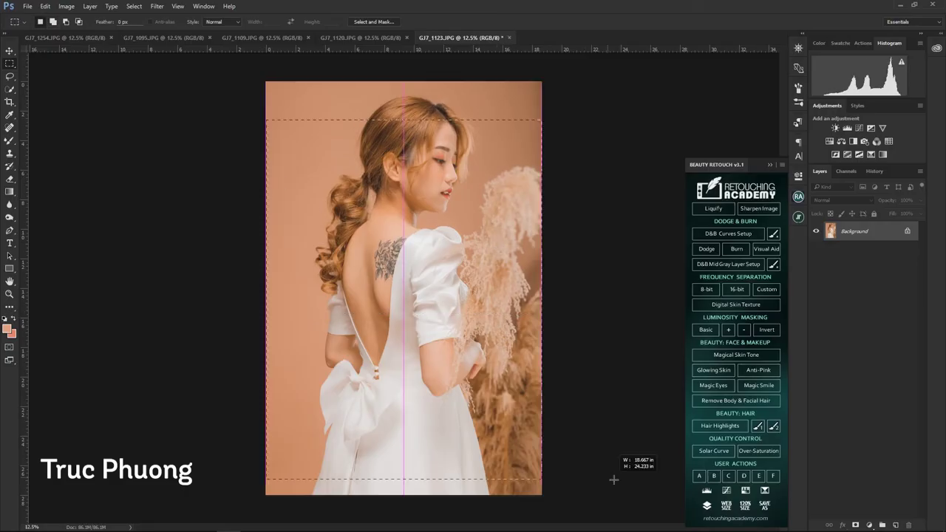
key(ctrl+shift+x)
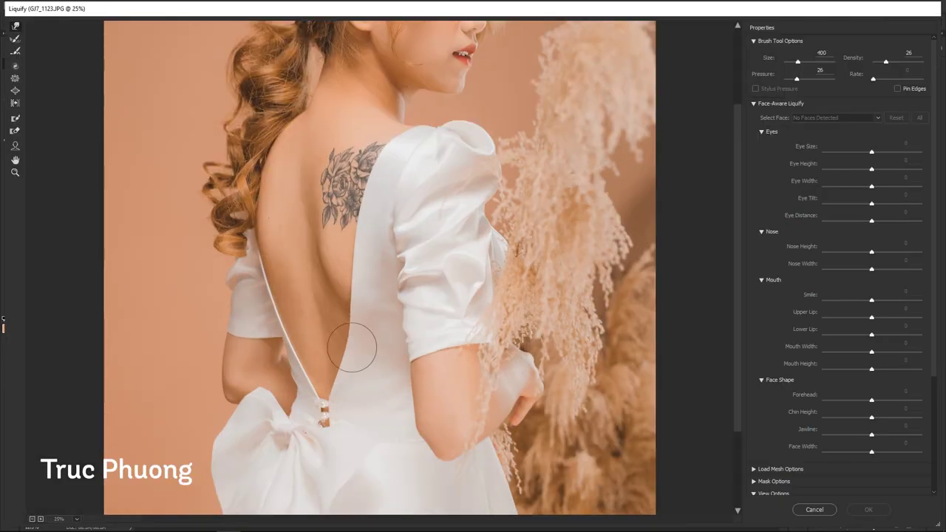
key(bracketright)
key(bracketright)
key(bracketright)
drag(321, 342, 348, 355)
key(ctrl+minus)
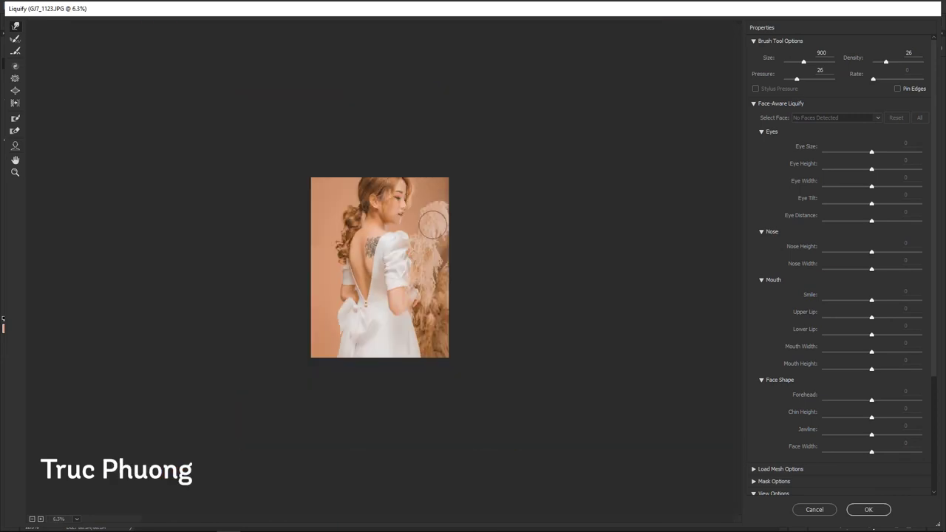
key(bracketright)
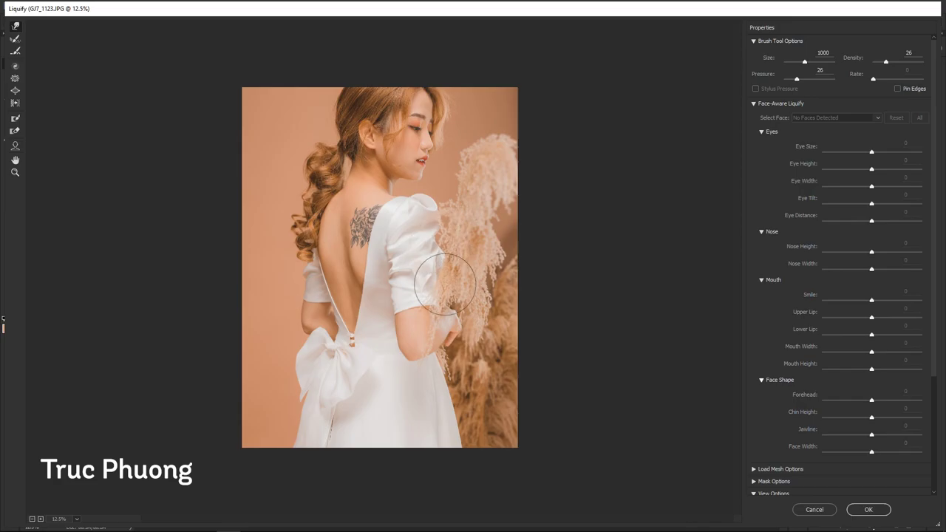
key(ctrl+minus)
key(Return)
key(ctrl+shift+x)
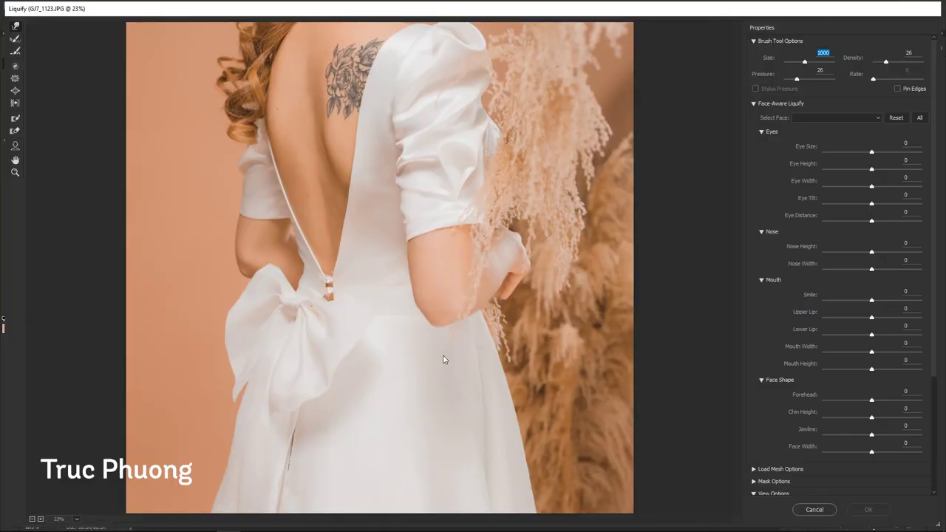
key(ctrl+minus)
text(1300)
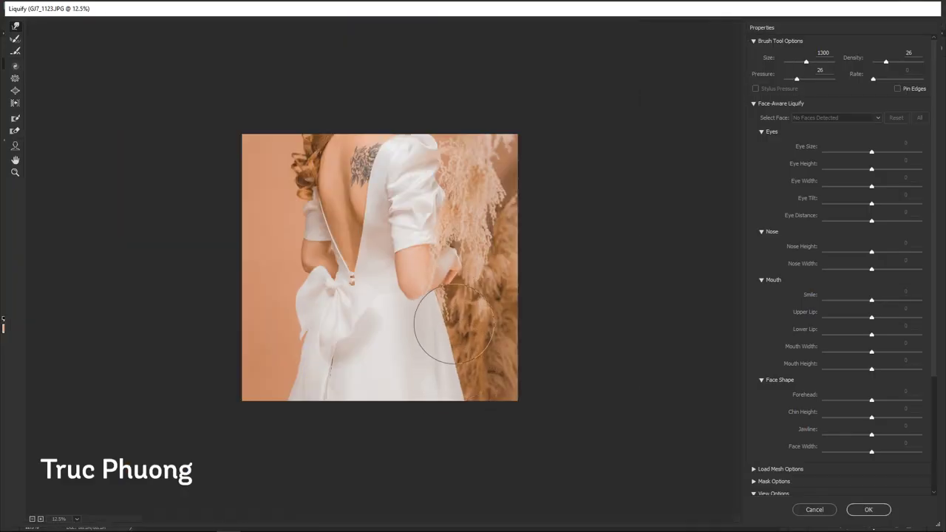
key(Return)
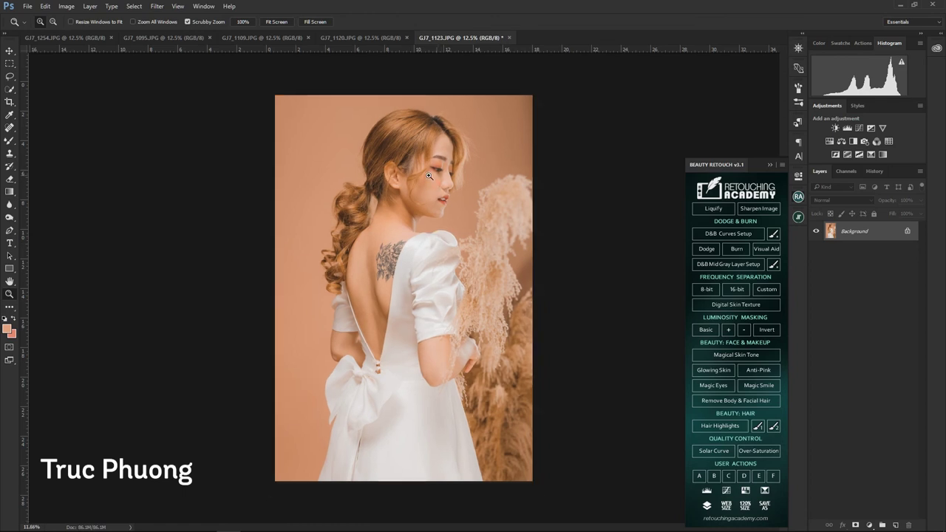
Reveal the smoothed skin on the bride's back and neck through Group 1's mask at 50% opacity.
mouse_move(362, 244)
mouse_down()
mouse_move(370, 348)
mouse_move(394, 208)
mouse_move(427, 193)
mouse_up()
key(z)
key(5)
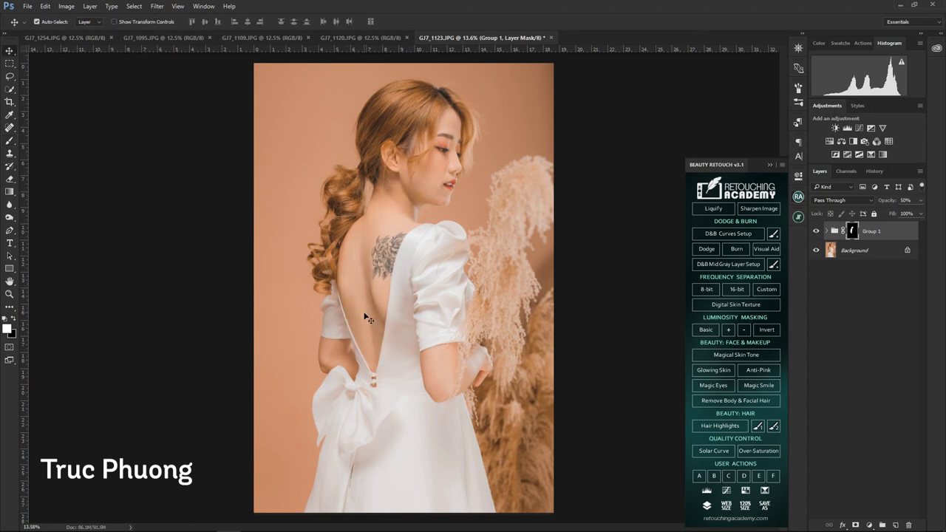
key(ctrl+0)
key(ctrl+alt+shift+e)
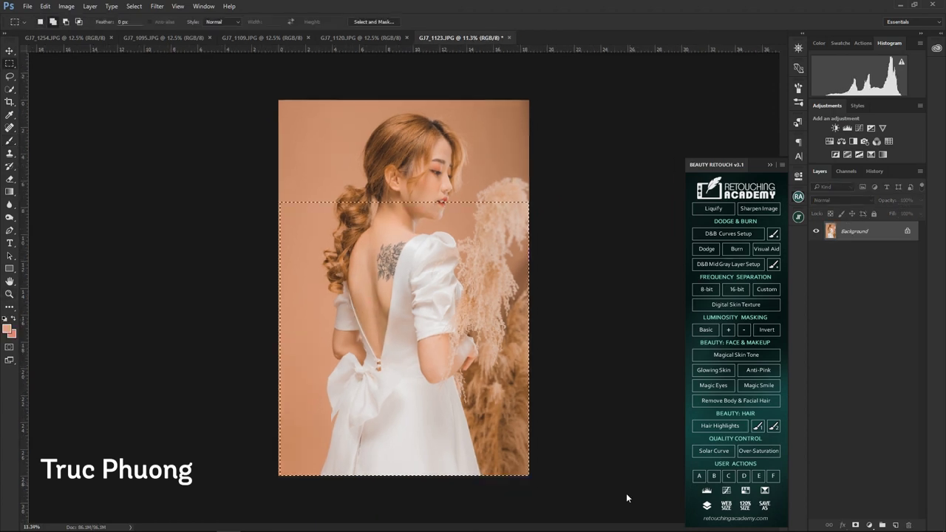
key(ctrl+shift+x)
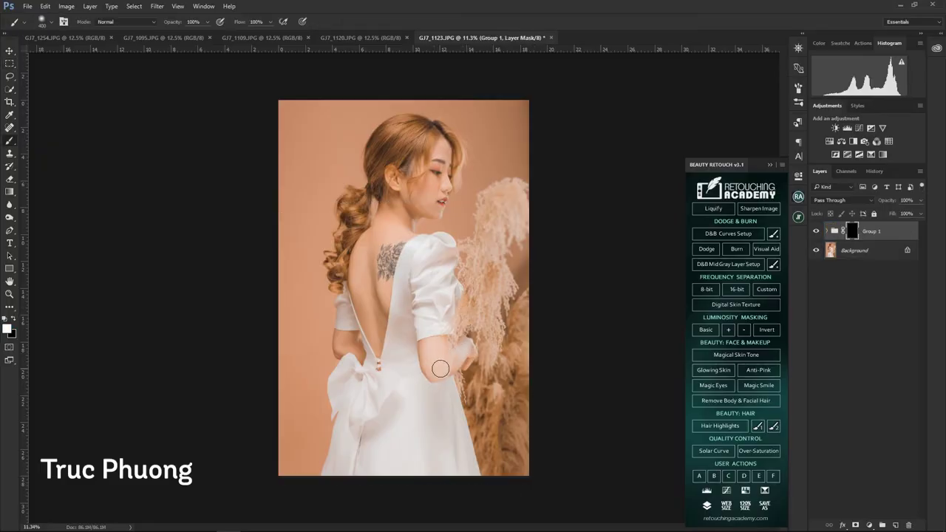
Set the group to 40% opacity and lower Yellows to −1 in Selective Color.
key(v)
key(4)
click(500, 214)
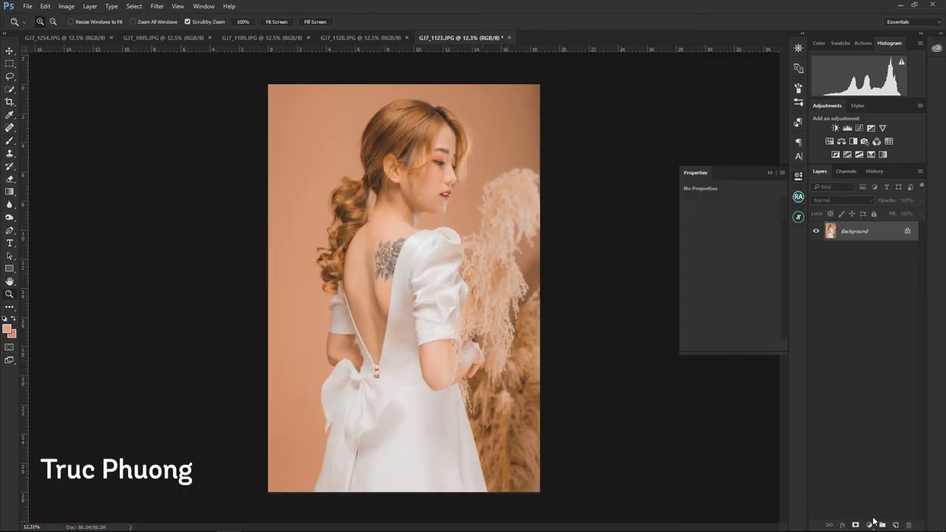
drag(730, 272, 729, 273)
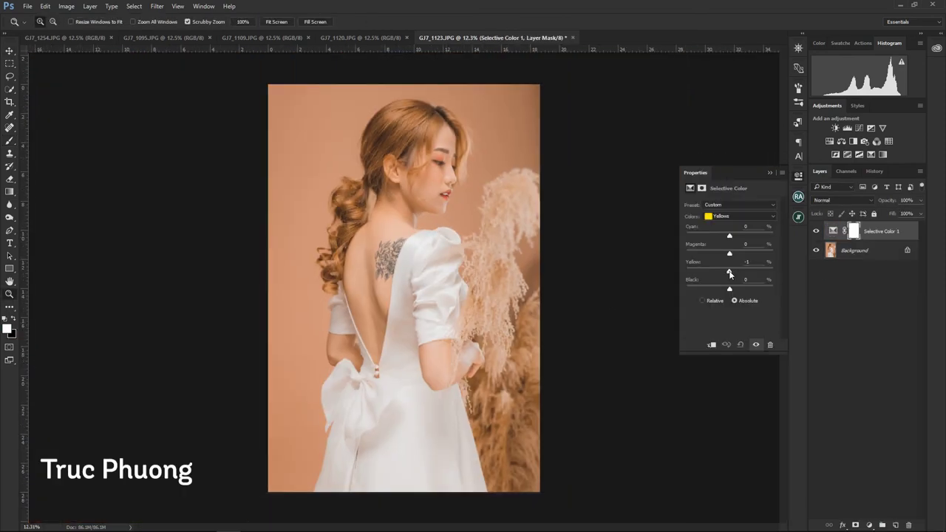
Invert the Selective Color mask and merge the adjustment into the Background.
key(ctrl+i)
key(b)
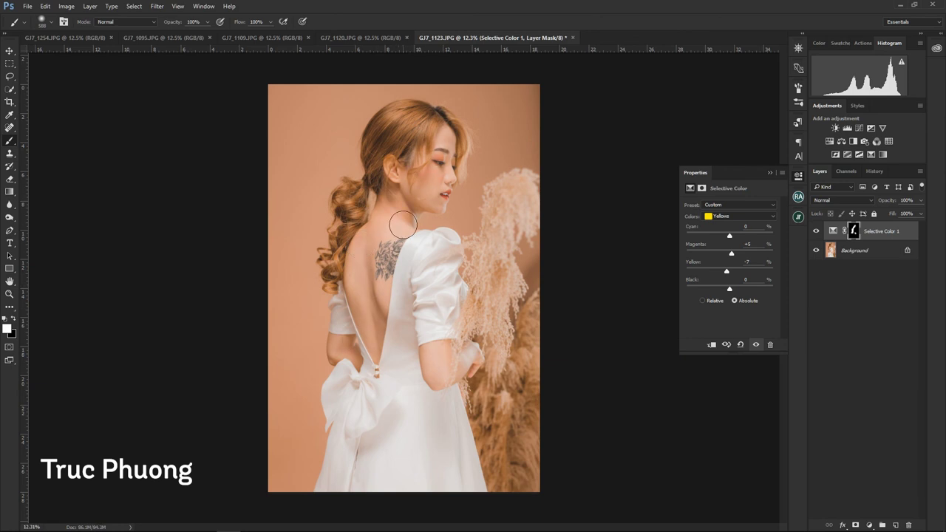
key(ctrl+e)
Lift the midtones slightly with Curves and apply a Liquify pass with a 600 brush.
key(ctrl+m)
drag(700, 232, 700, 228)
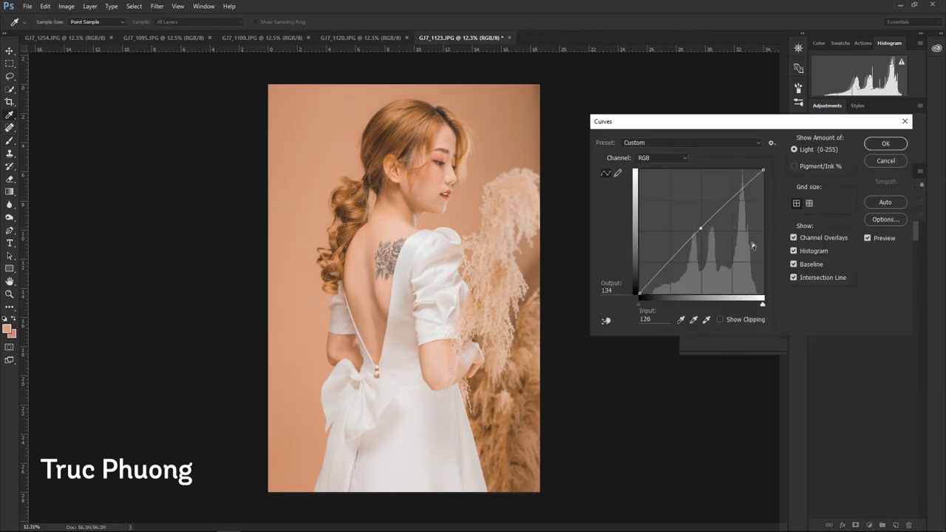
key(Return)
key(ctrl+shift+x)
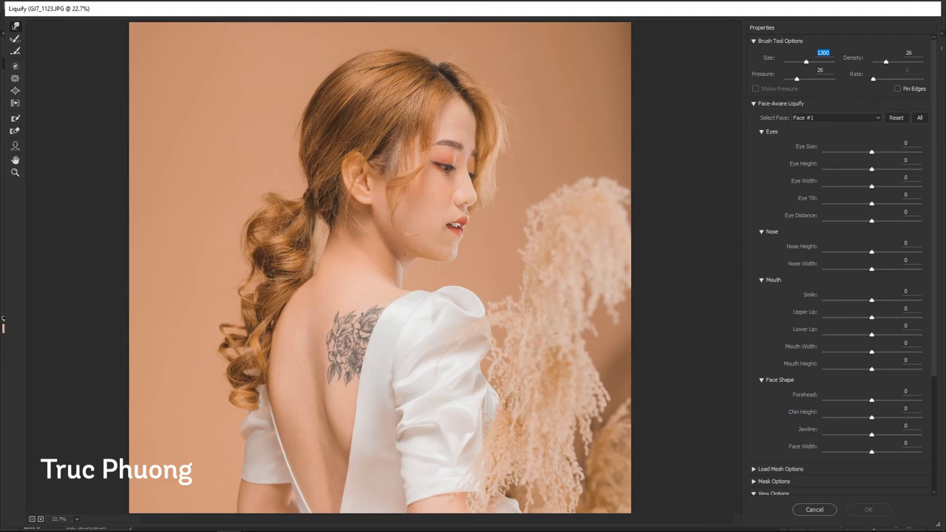
key(bracketleft)
key(bracketleft)
key(bracketleft)
key(bracketleft)
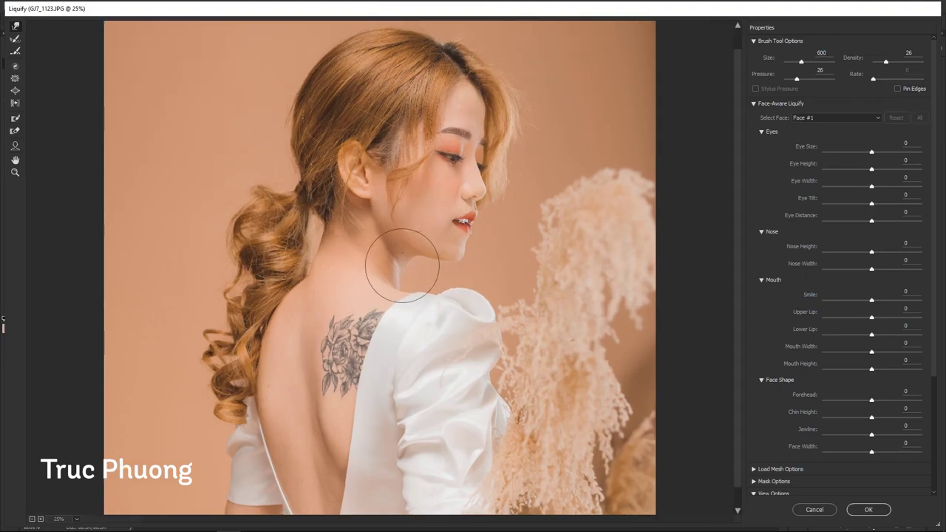
click(868, 509)
Add another masked Selective Color layer, merge it into the Background, and recheck Liquify.
click(869, 525)
click(876, 513)
key(b)
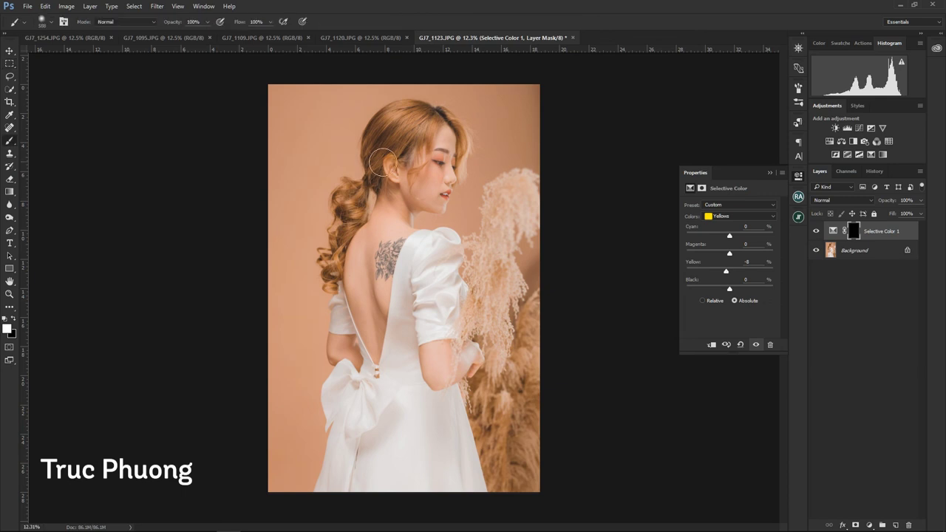
key(ctrl+e)
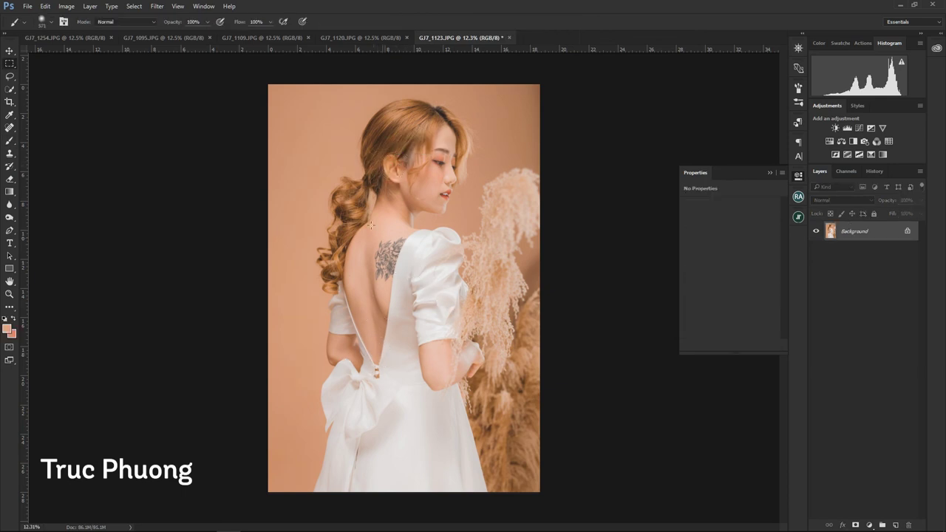
key(ctrl+shift+x)
key(Return)
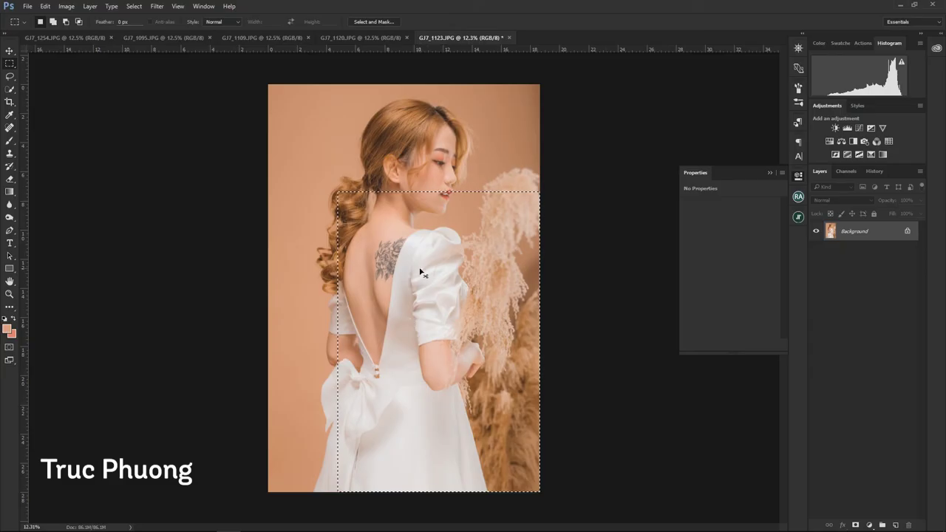
Push the nose edge slightly inward with a small Liquify Forward Warp brush.
key(z)
drag(422, 270, 513, 204)
key(ctrl+0)
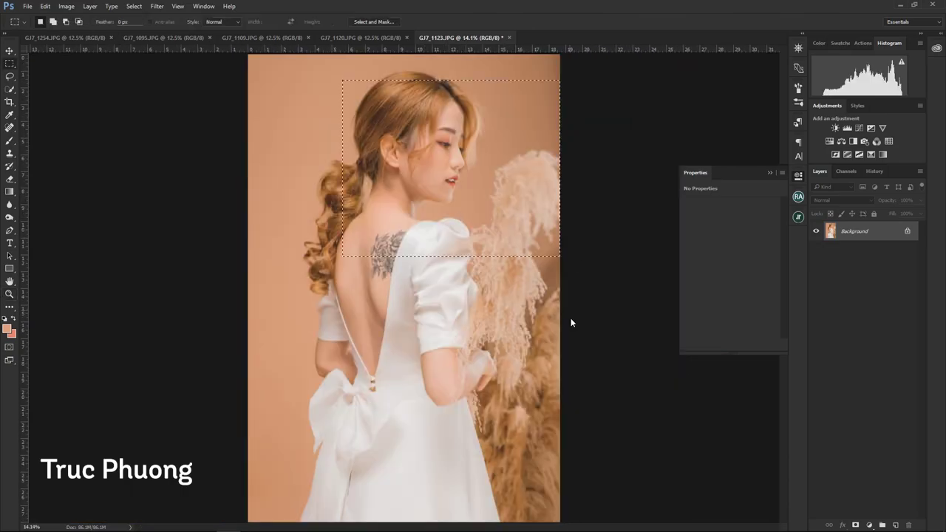
key(ctrl+shift+x)
key(bracketleft)
key(bracketleft)
key(bracketleft)
drag(403, 248, 418, 251)
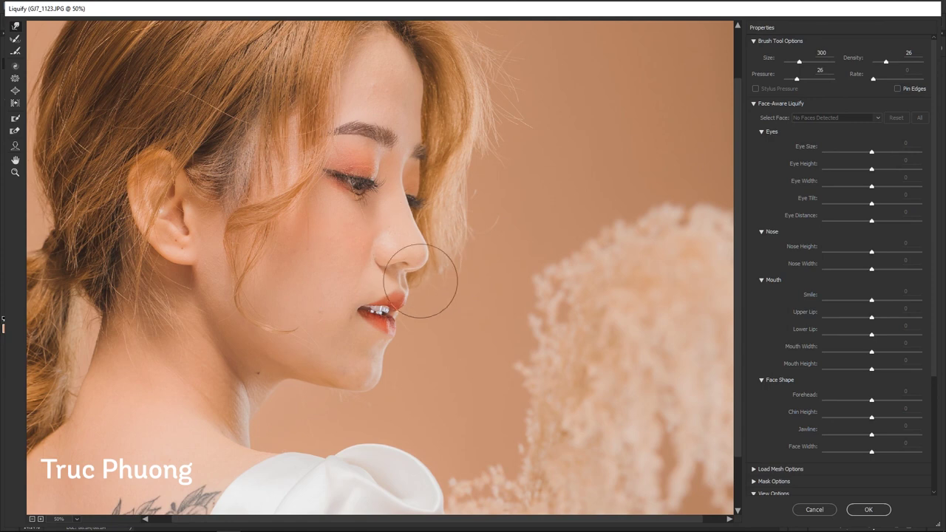
key(bracketleft)
key(bracketleft)
key(bracketleft)
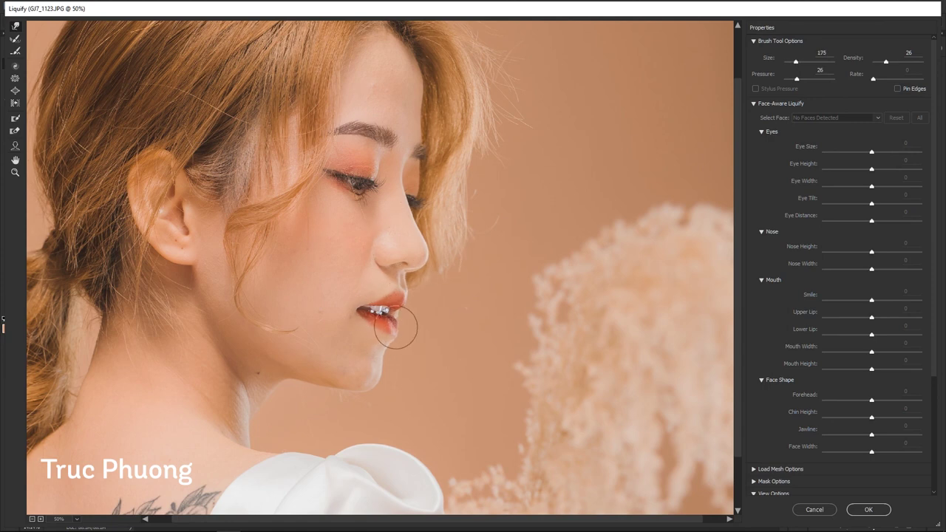
key(Return)
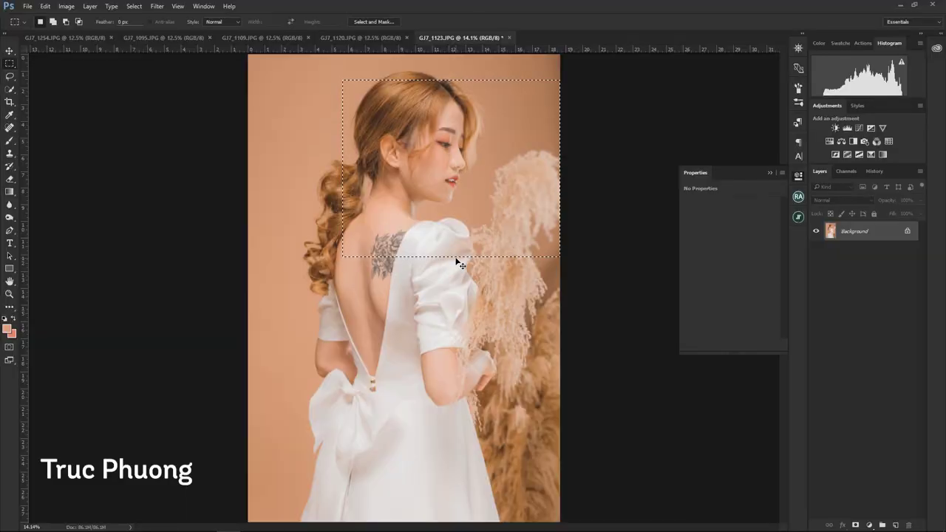
Marquee the face and apply a second Liquify pass to refine the lip profile.
key(z)
drag(414, 155, 495, 192)
key(m)
drag(377, 101, 560, 286)
key(ctrl+shift+x)
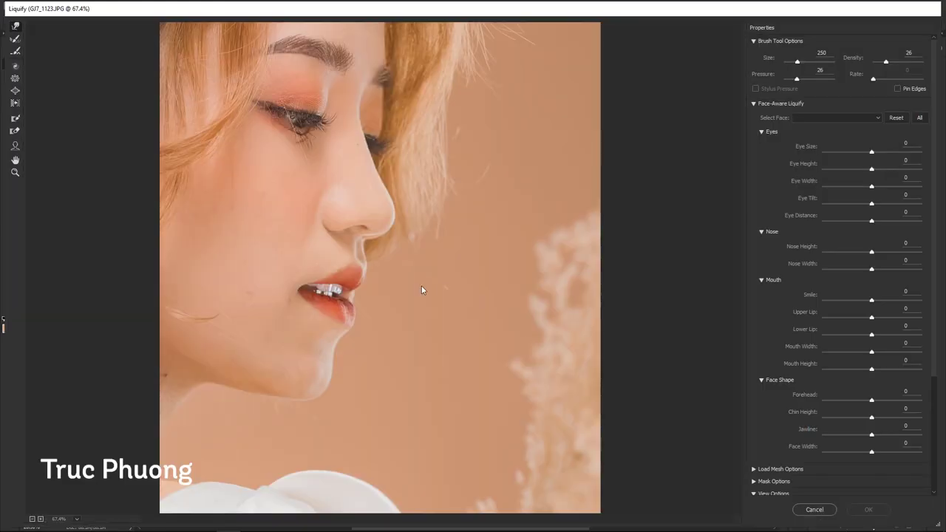
key(Return)
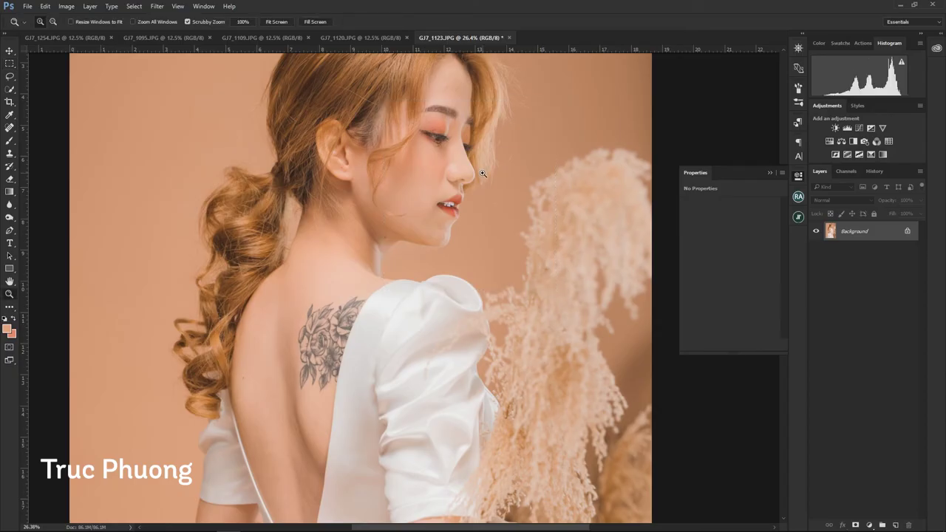
key(ctrl+0)
drag(479, 129, 532, 129)
click(798, 176)
Run 8-bit frequency separation, confirm the Gaussian Blur, and inspect the face close up.
click(706, 289)
key(Return)
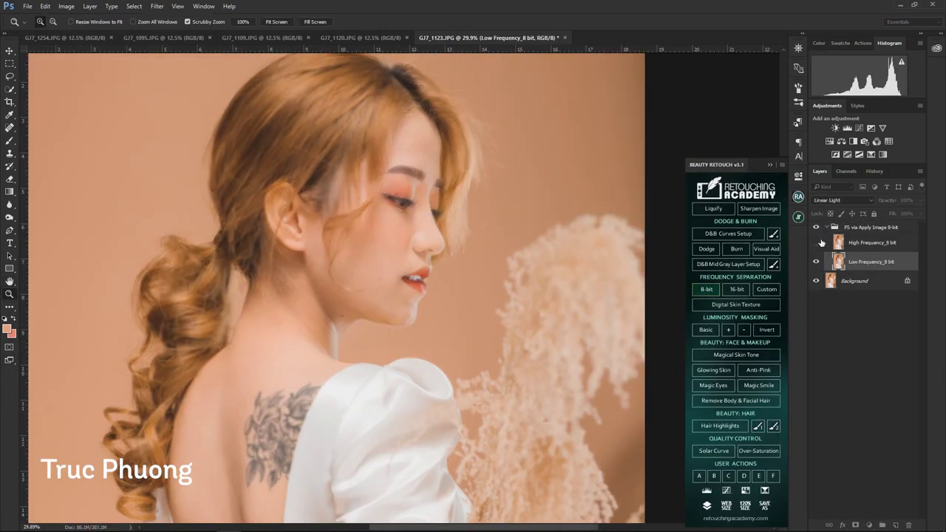
key(ctrl+plus)
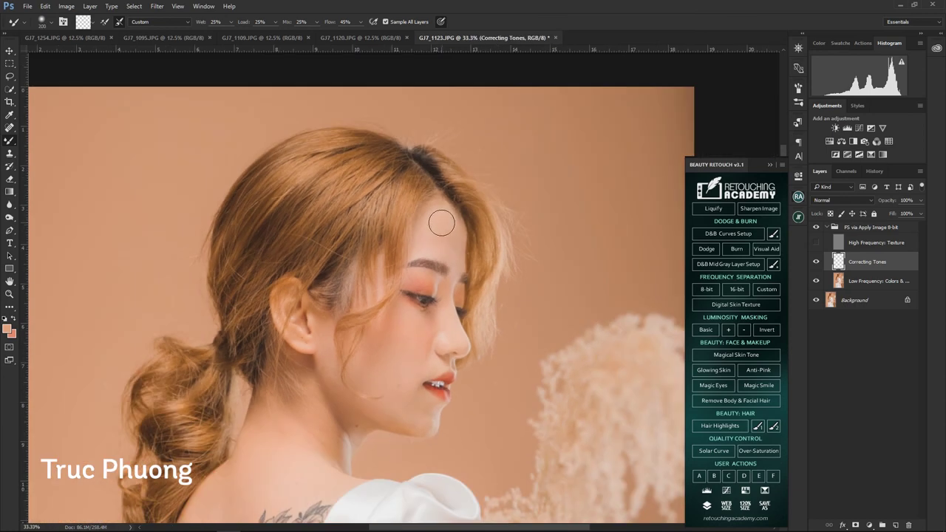
key(ctrl+plus)
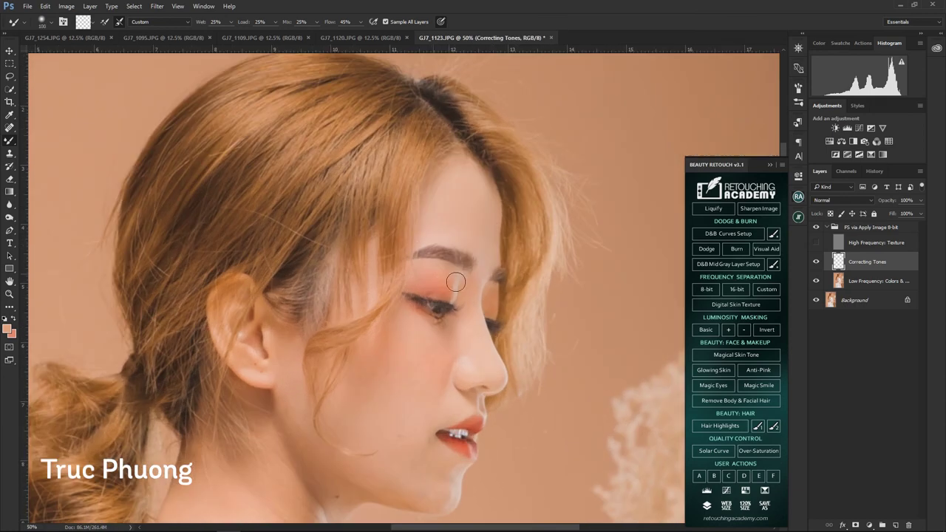
scroll(486, 282, down, 1)
scroll(487, 282, left, 1)
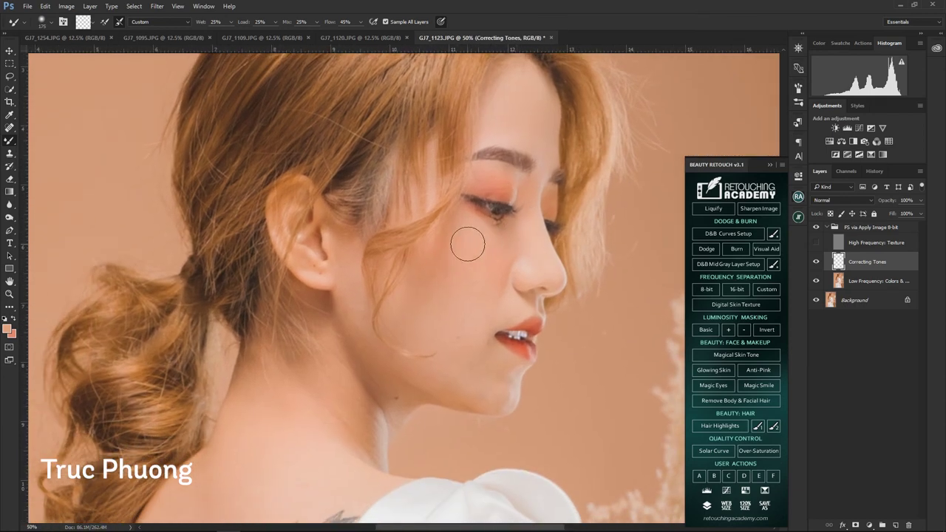
scroll(492, 259, down, 1)
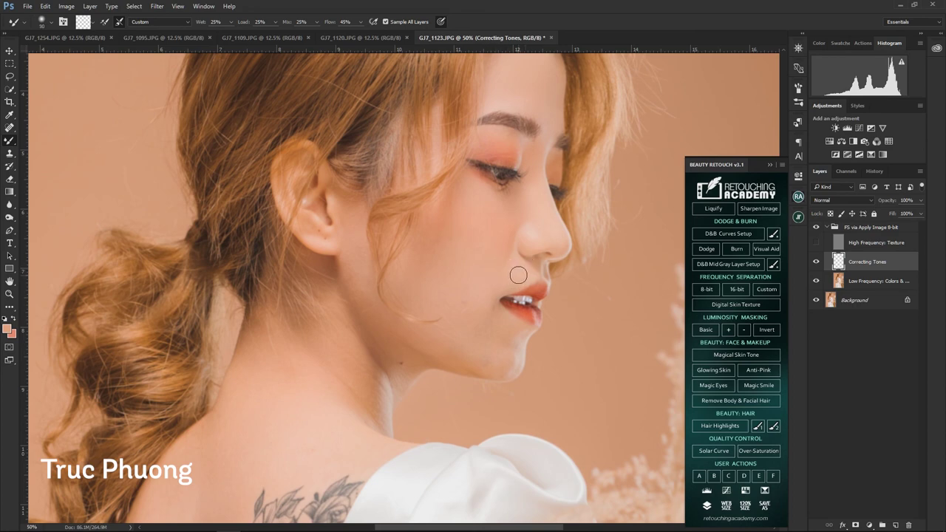
scroll(500, 249, down, 1)
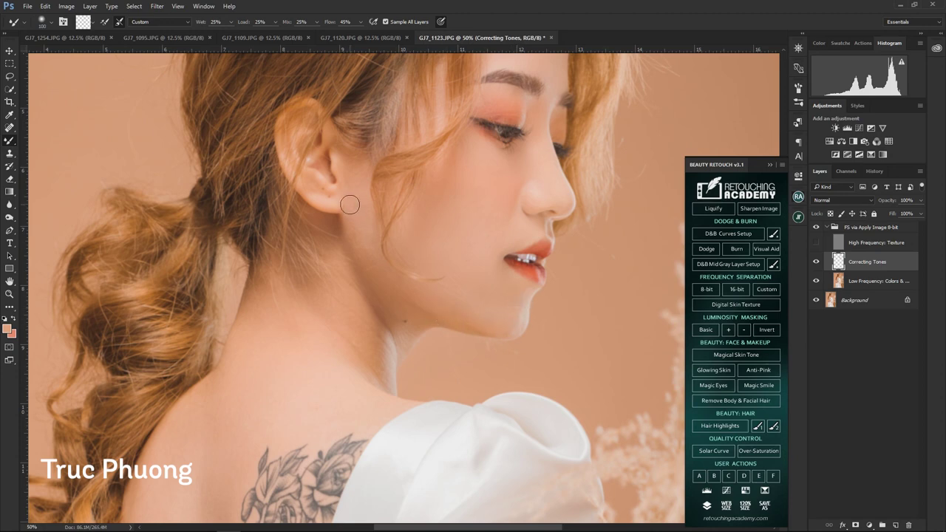
scroll(374, 222, down, 1)
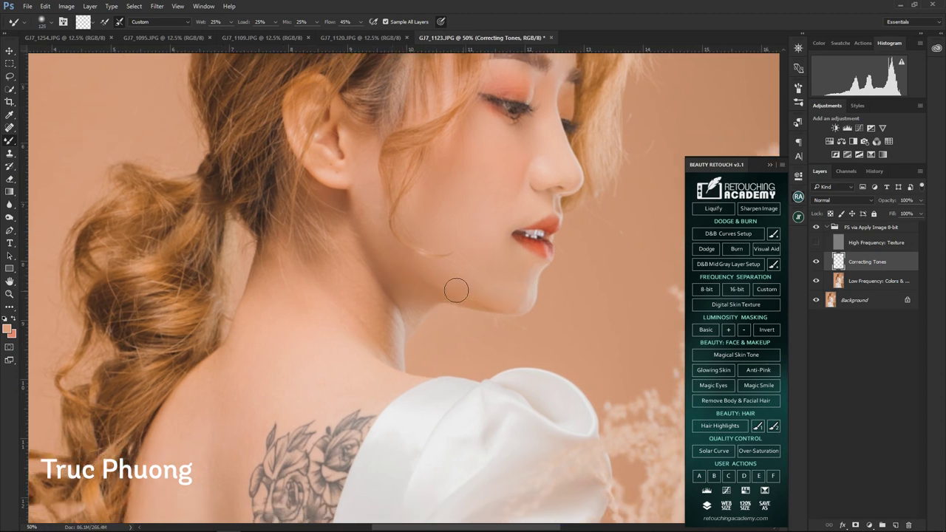
Blend skin tones on the Correcting Tones layer across her neck and back.
key(ctrl+minus)
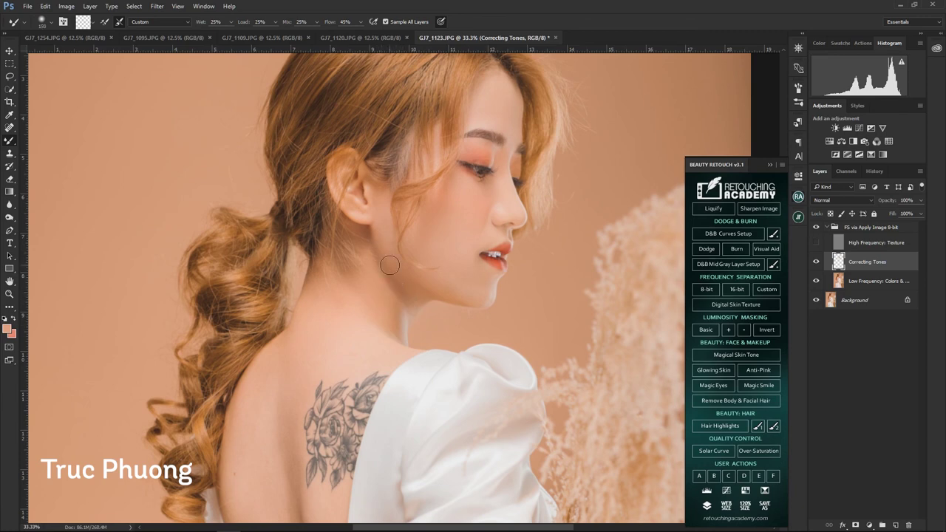
key(ctrl+minus)
scroll(373, 264, down, 2)
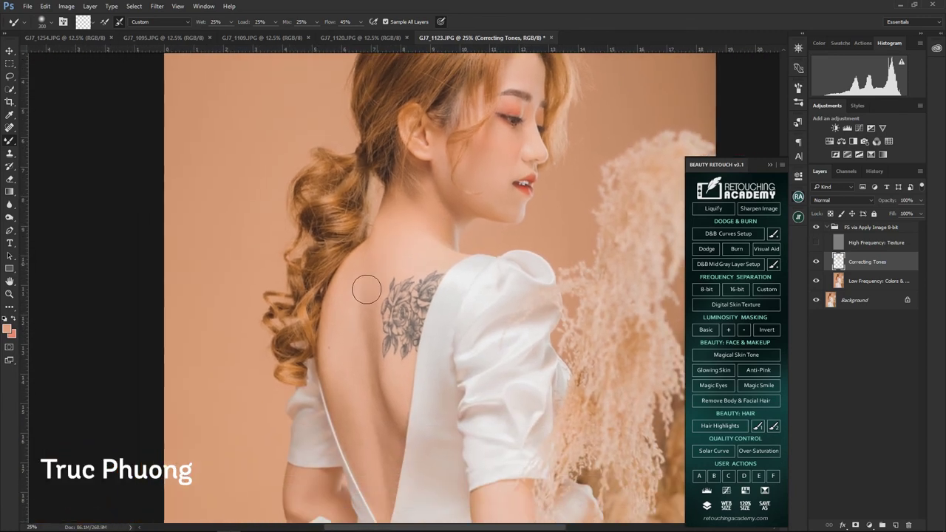
scroll(360, 279, down, 2)
scroll(377, 296, down, 2)
key(ctrl+plus)
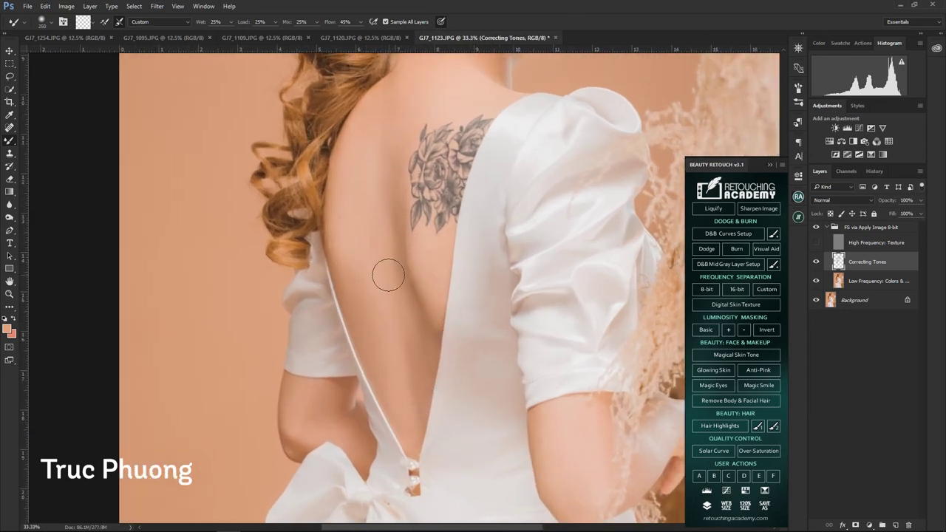
scroll(390, 273, up, 1)
scroll(391, 295, up, 1)
scroll(397, 296, down, 1)
scroll(431, 348, down, 1)
scroll(429, 339, down, 1)
scroll(370, 341, down, 2)
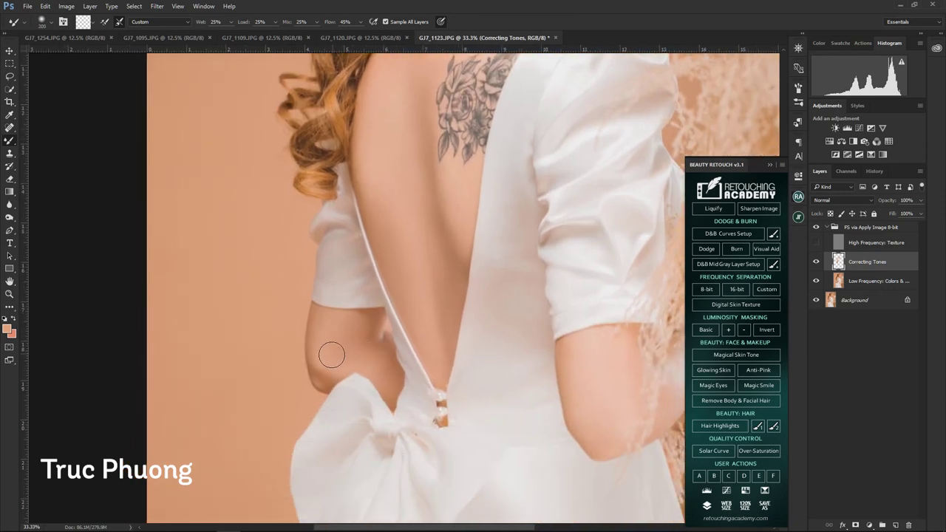
scroll(333, 354, right, 2)
scroll(488, 385, up, 3)
scroll(466, 278, down, 1)
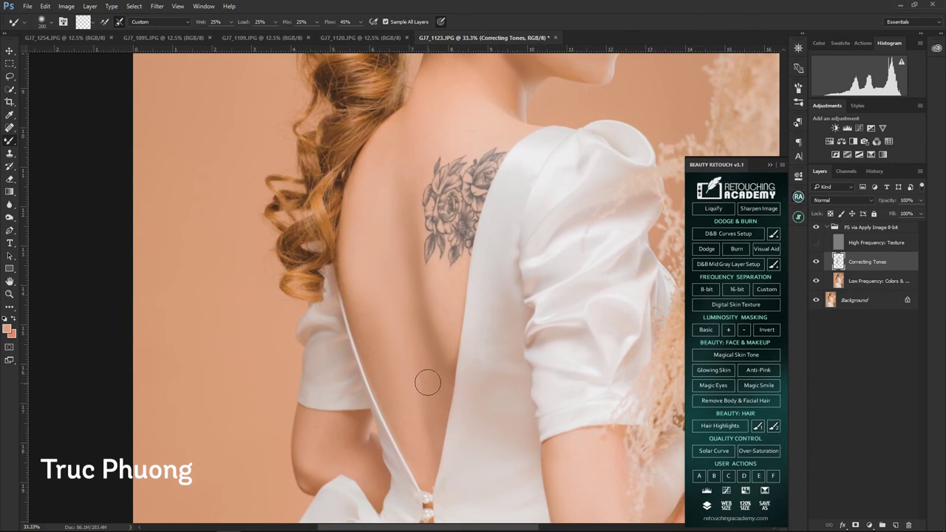
scroll(460, 270, up, 3)
scroll(483, 262, up, 2)
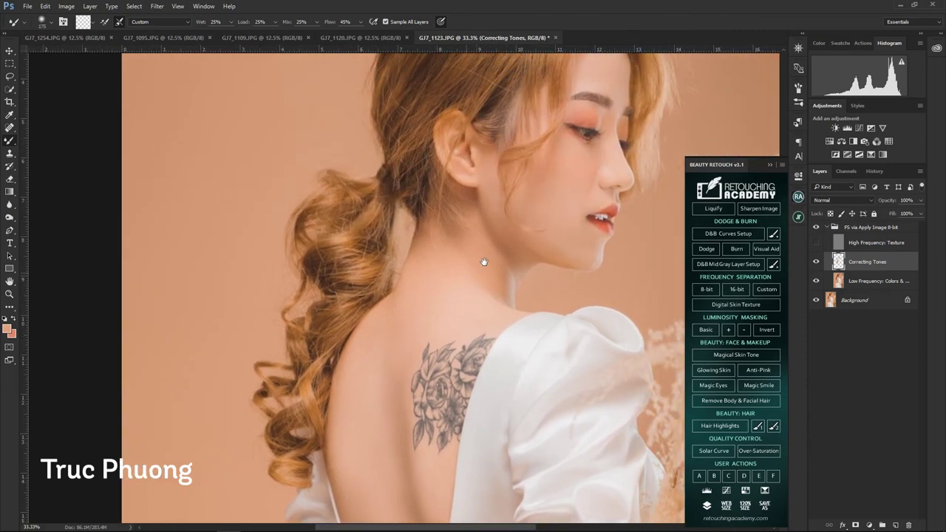
Finish tone blending over the back and dress, then show the High Frequency: Texture layer.
scroll(492, 300, right, 2)
scroll(427, 318, down, 3)
scroll(427, 310, down, 3)
scroll(427, 308, up, 1)
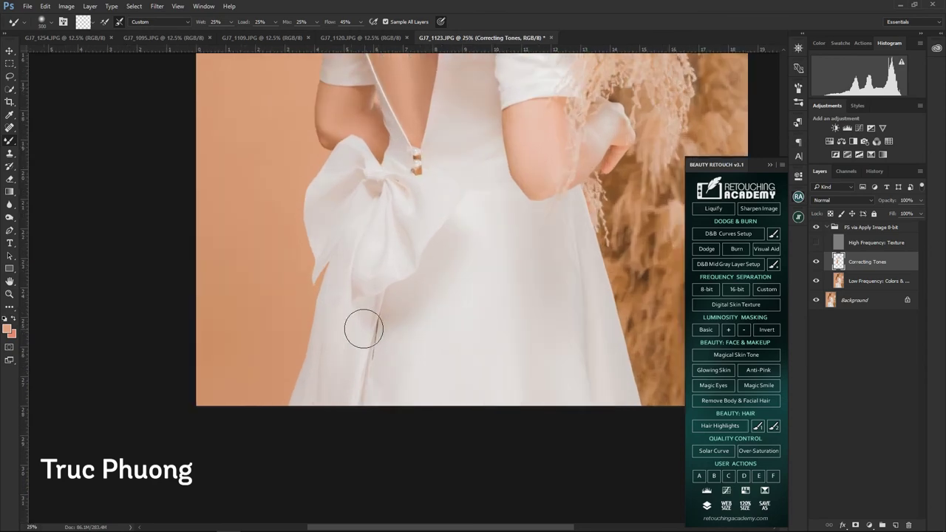
scroll(370, 377, up, 1)
scroll(429, 325, down, 1)
scroll(444, 314, right, 1)
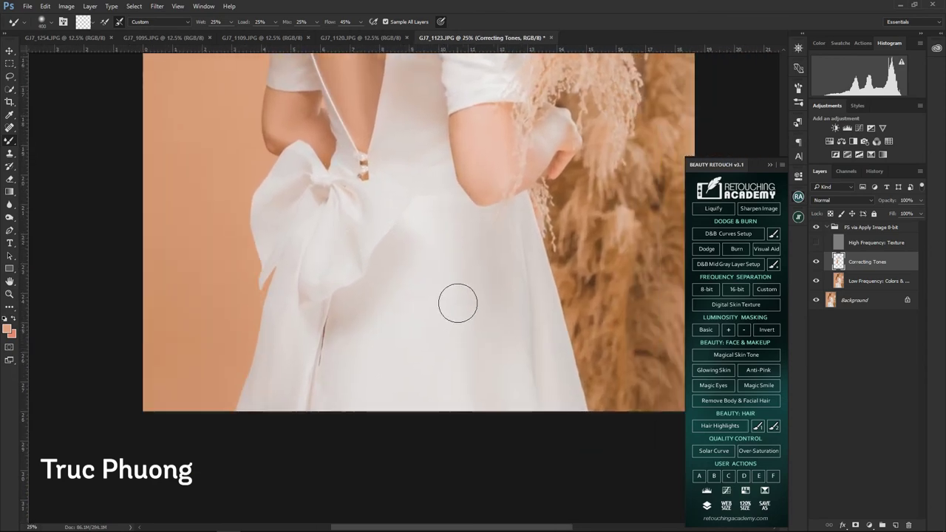
scroll(475, 318, up, 3)
scroll(478, 385, up, 3)
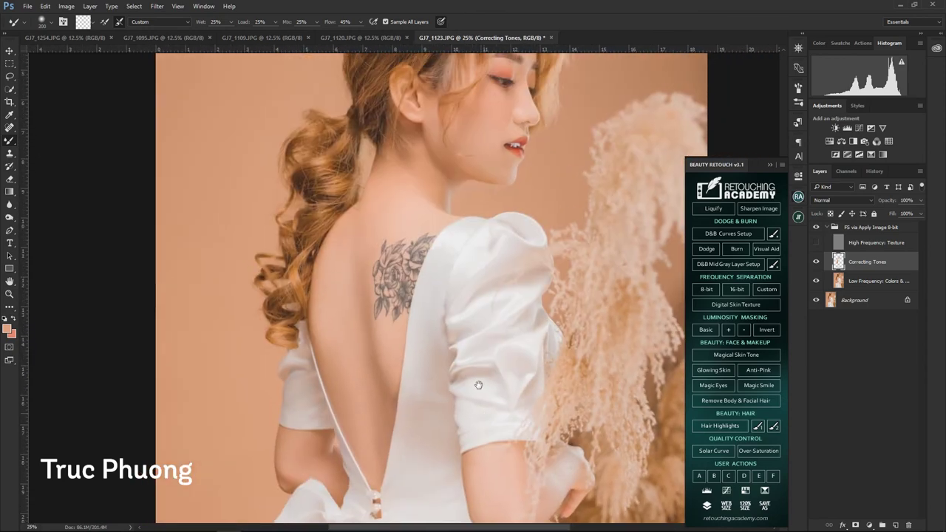
scroll(444, 388, down, 1)
scroll(414, 399, up, 1)
scroll(409, 411, down, 1)
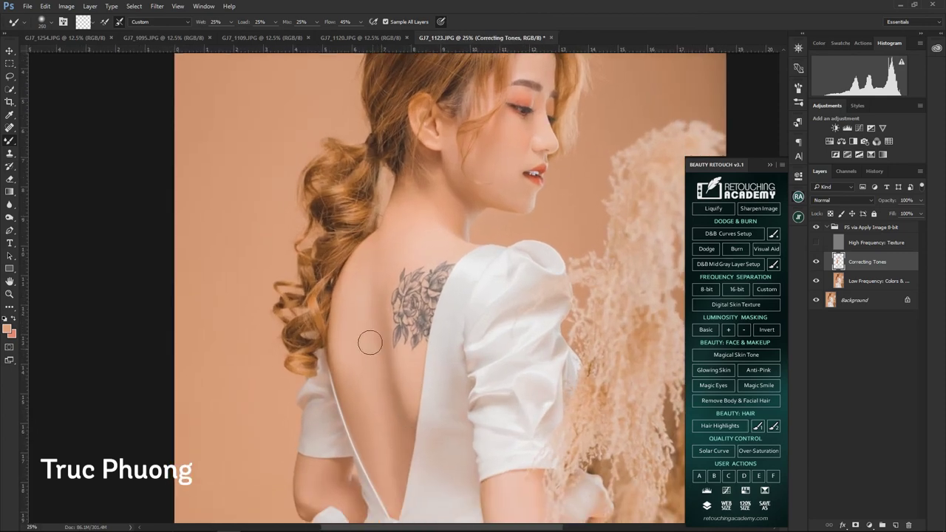
scroll(339, 345, up, 3)
scroll(425, 334, left, 1)
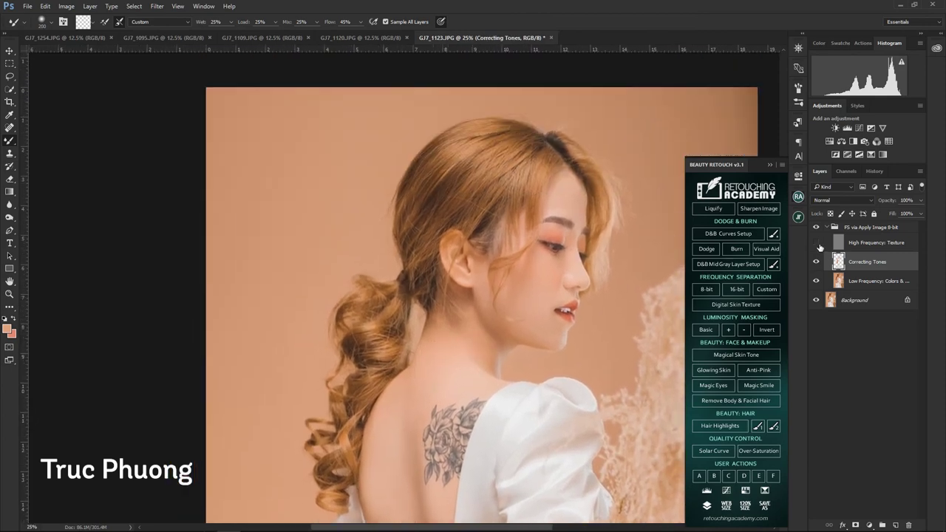
key(ctrl+plus)
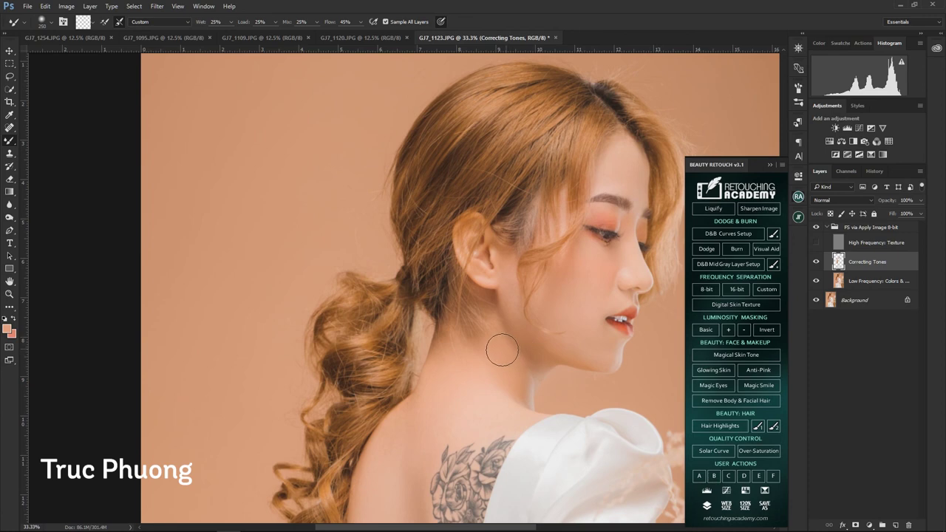
click(816, 243)
click(876, 242)
key(z)
right_click(500, 249)
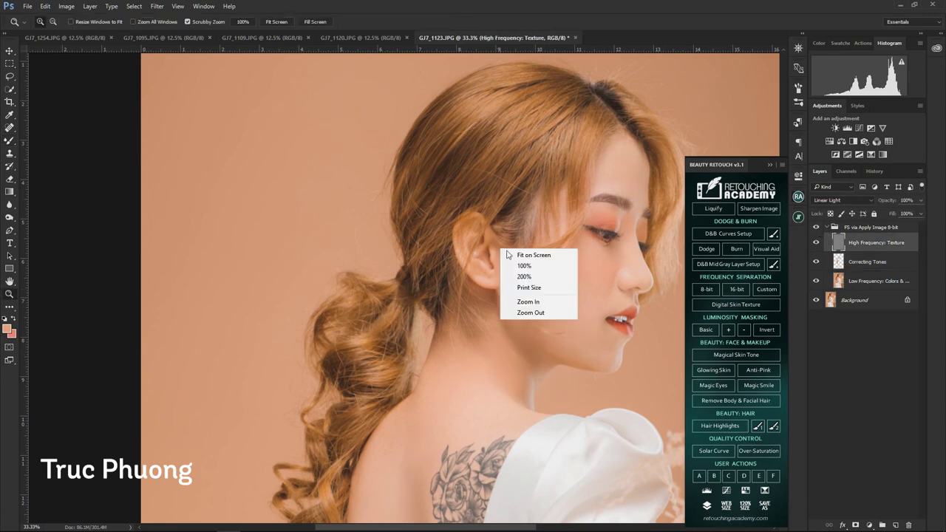
Hide the High Frequency: Texture layer and reselect the Correcting Tones layer.
click(517, 253)
click(816, 243)
click(868, 262)
key(b)
scroll(411, 261, up, 4)
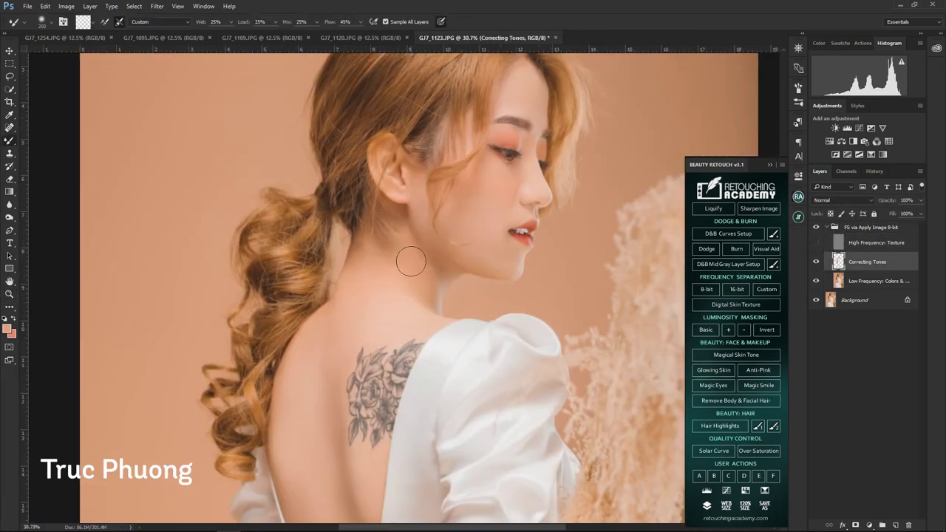
Merge all layers into a single Background and bring up Curves.
key(ctrl+shift+e)
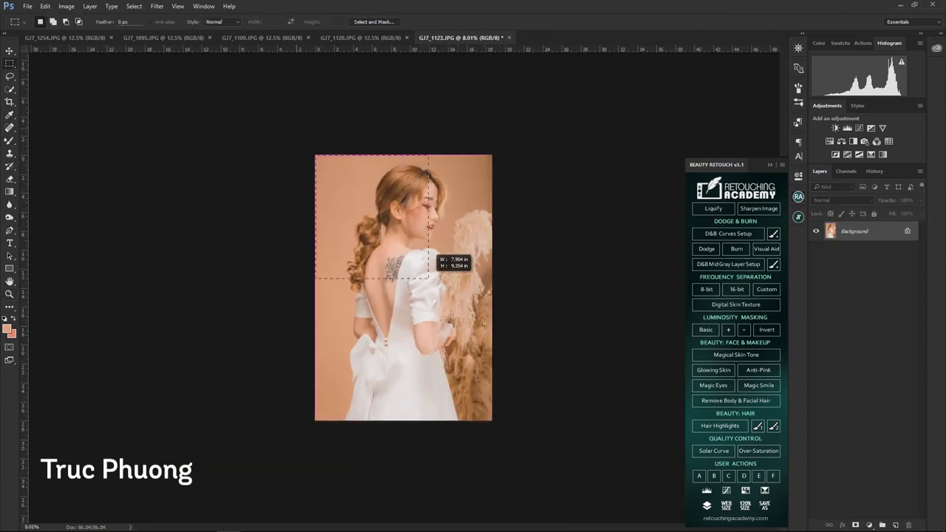
key(ctrl+shift+x)
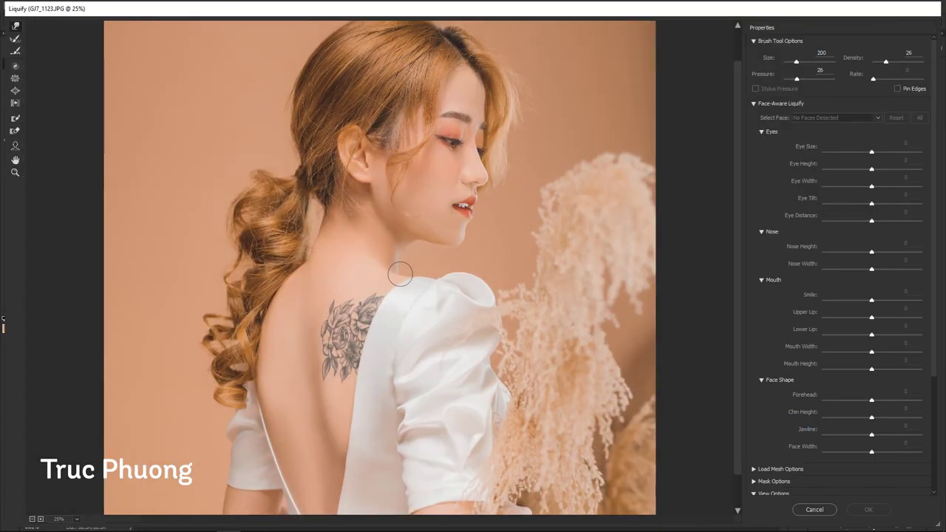
key(ctrl+m)
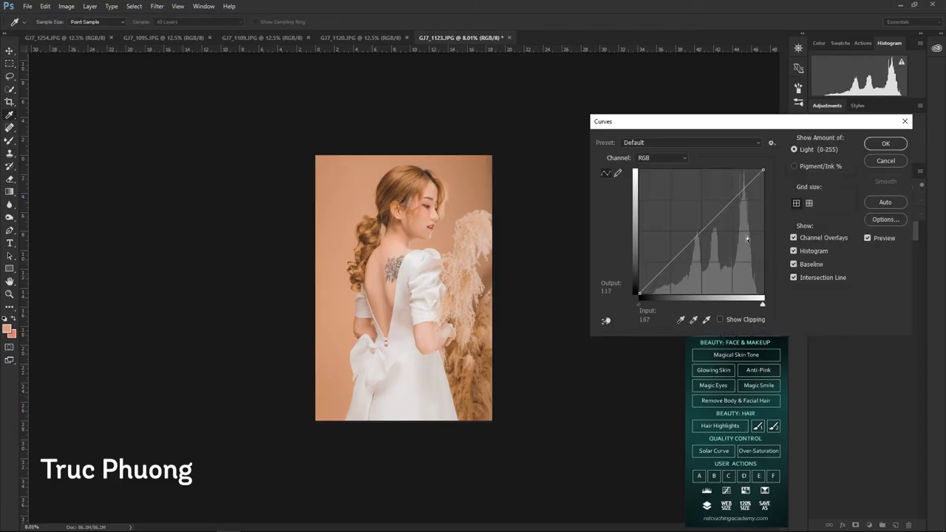